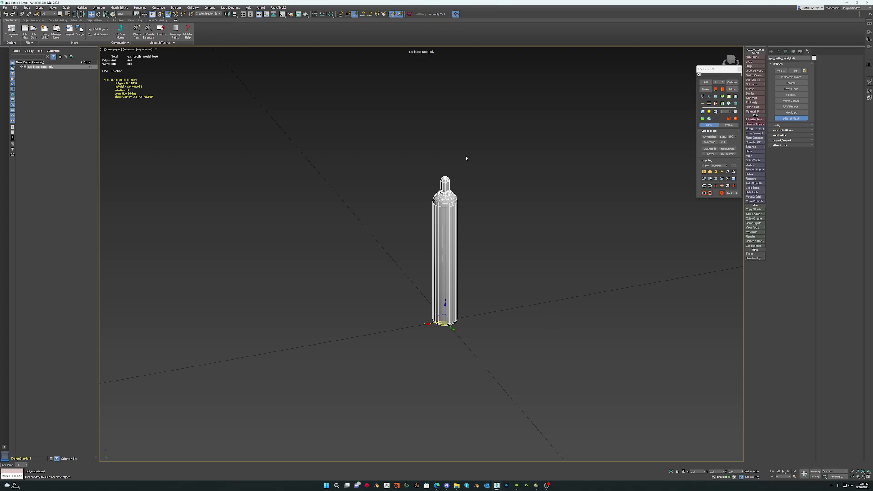
Open the gas bottle's UV layout in the UV editor and enlarge the editor window.
alt+middle_drag(448, 288, 483, 296)
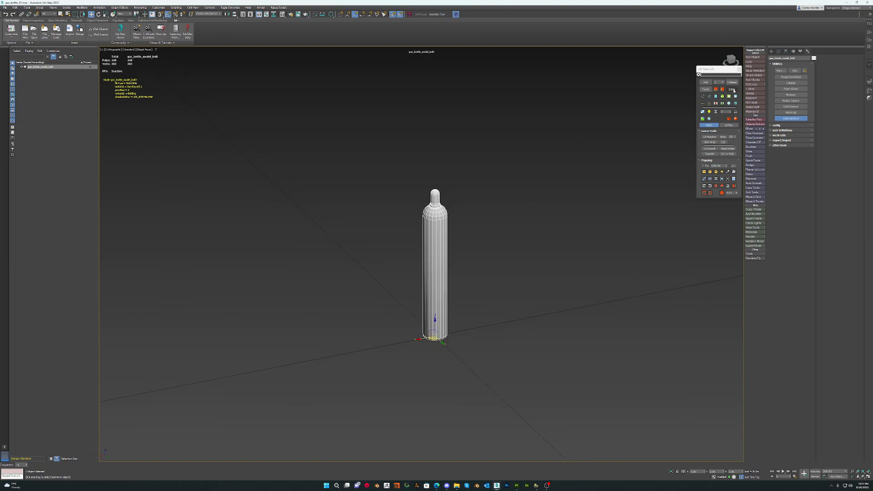
click(733, 89)
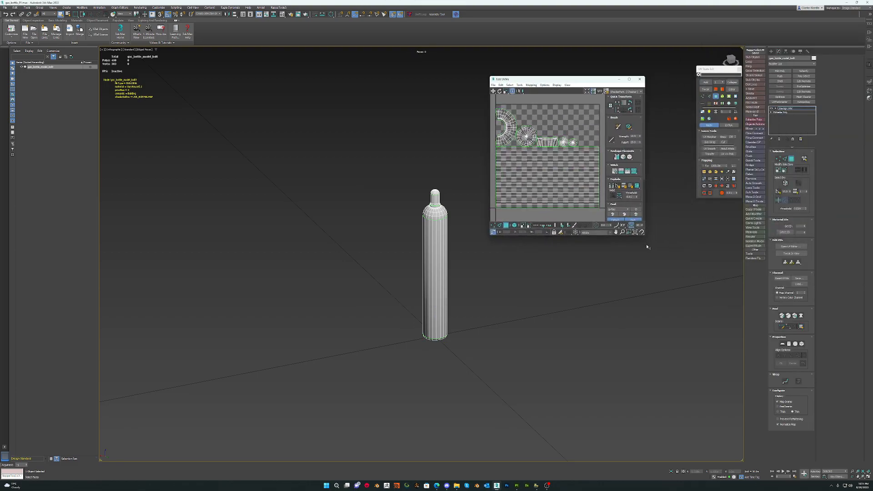
drag(642, 232, 787, 338)
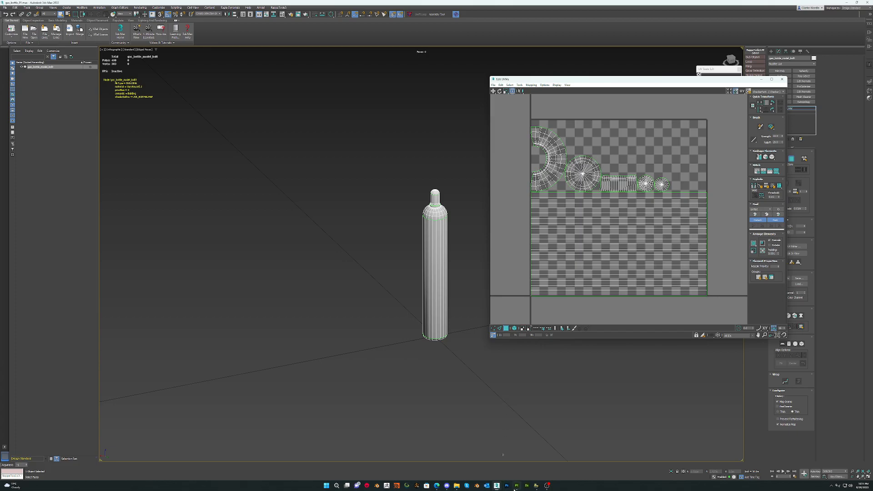
Switch to Substance 3D Painter, examine the mask painted on the gas bottle, and return to 3ds Max.
click(517, 486)
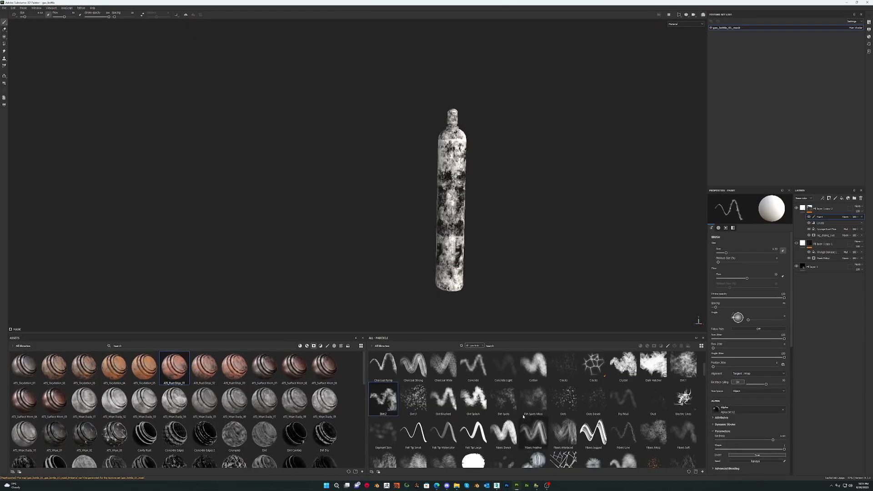
alt+drag(496, 200, 520, 221)
alt+middle_drag(521, 221, 509, 195)
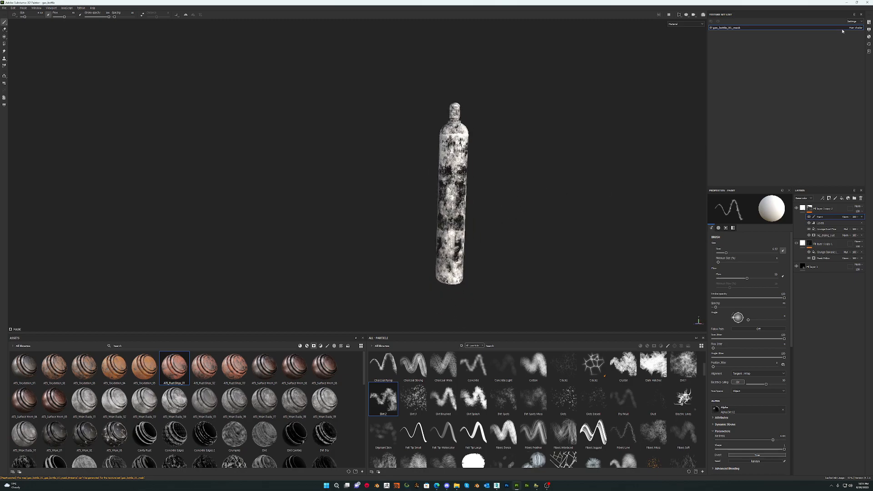
click(847, 3)
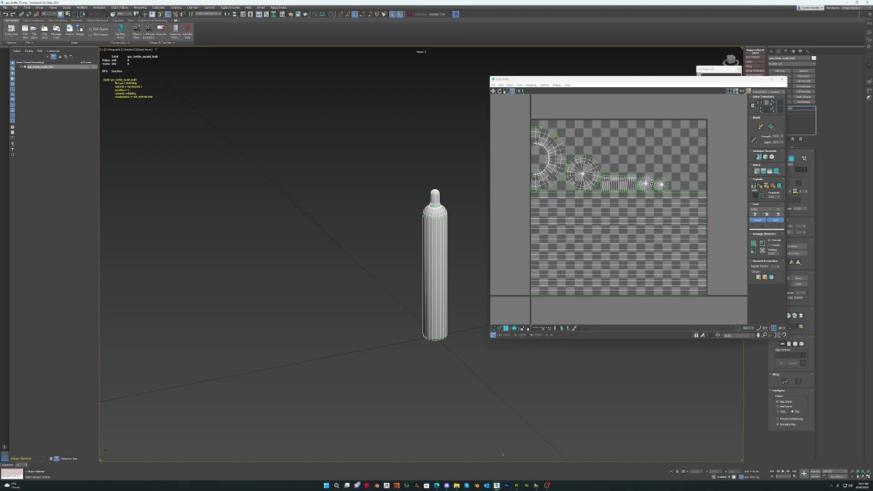
Close the UV editor by collapsing the gas bottle's modifier stack to the editable poly.
drag(564, 83, 573, 81)
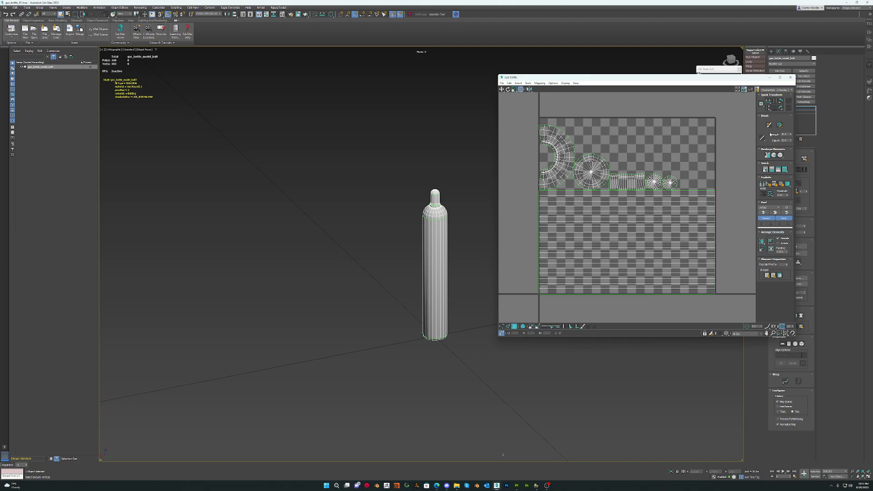
drag(745, 81, 617, 68)
click(732, 82)
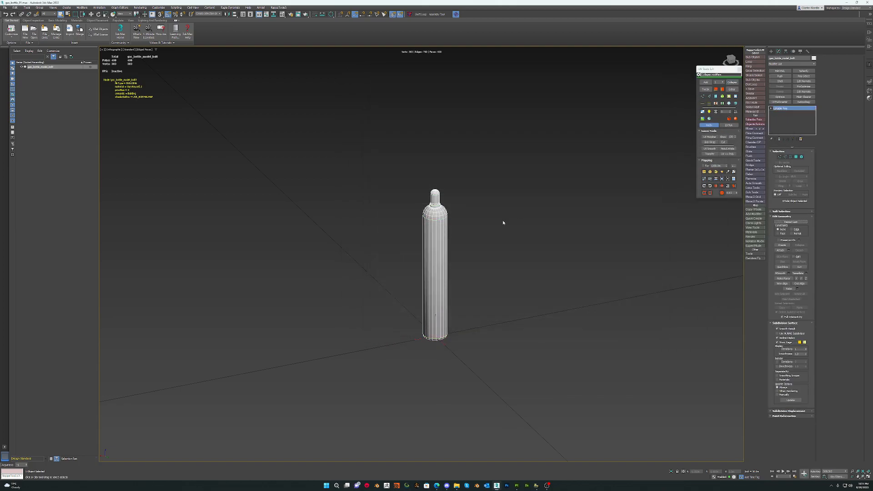
alt+middle_drag(449, 257, 449, 267)
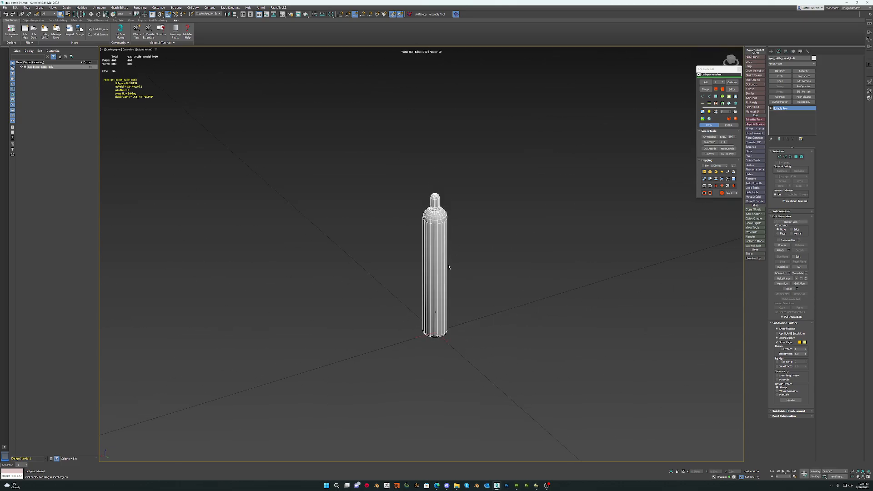
Switch to File Explorer and look at the mask texture in the gas_bottle_01 folder.
drag(872, 89, 602, 131)
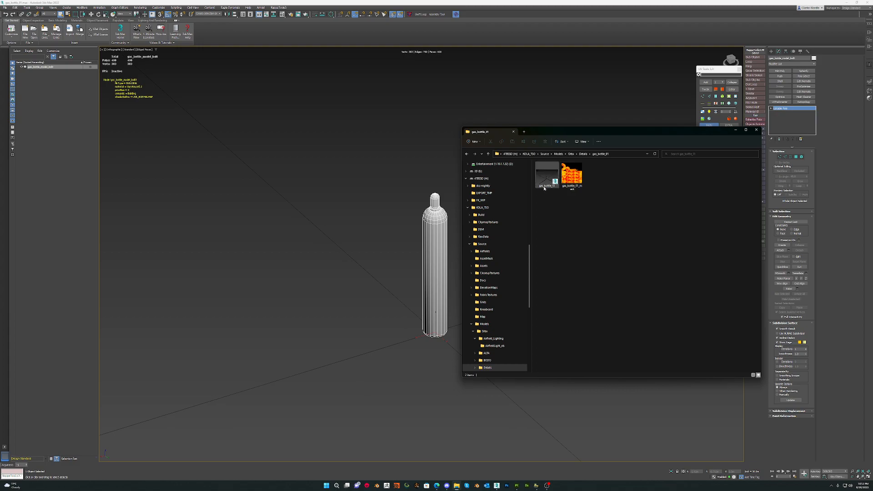
click(572, 177)
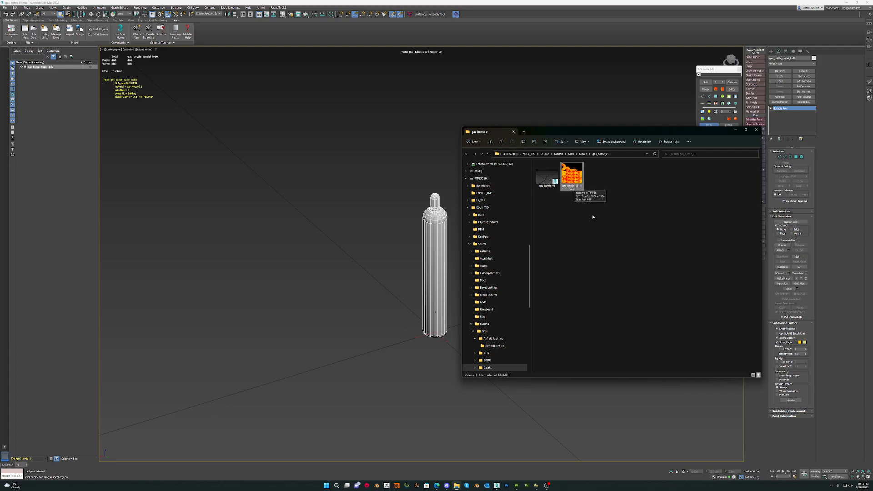
drag(596, 132, 872, 134)
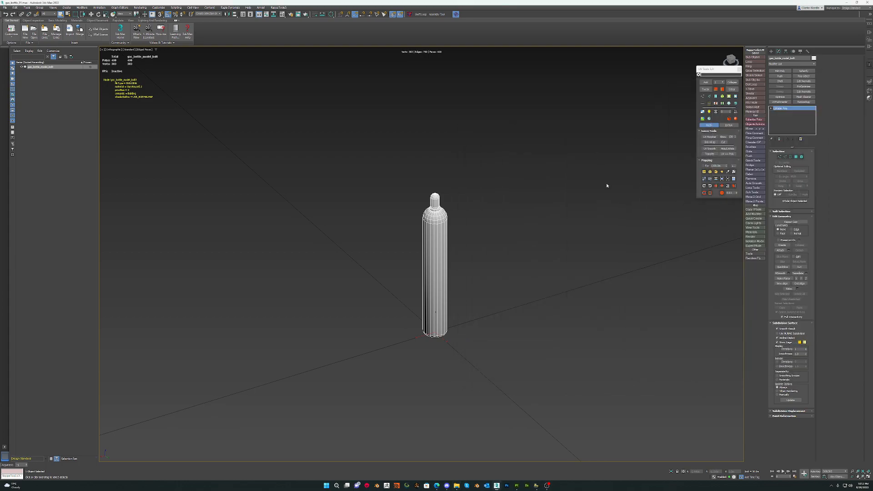
Assign a Composite map to the Diffuse Color of the first material in the Material Editor.
key(m)
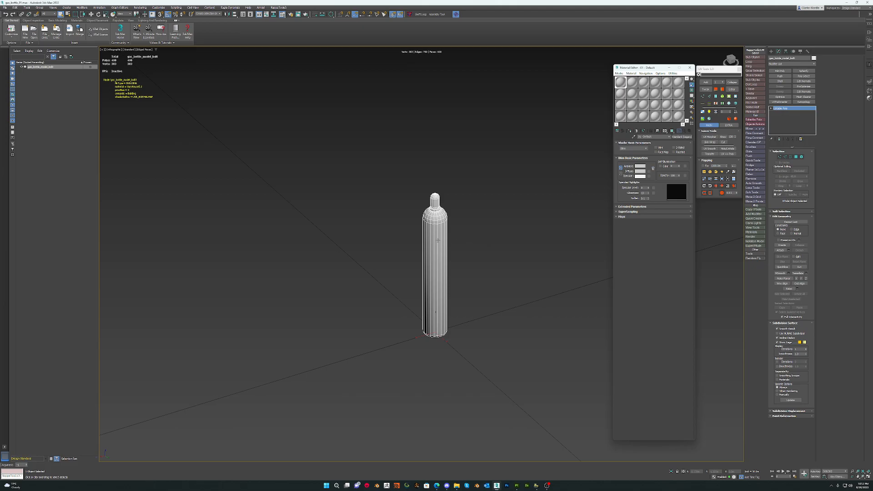
click(618, 217)
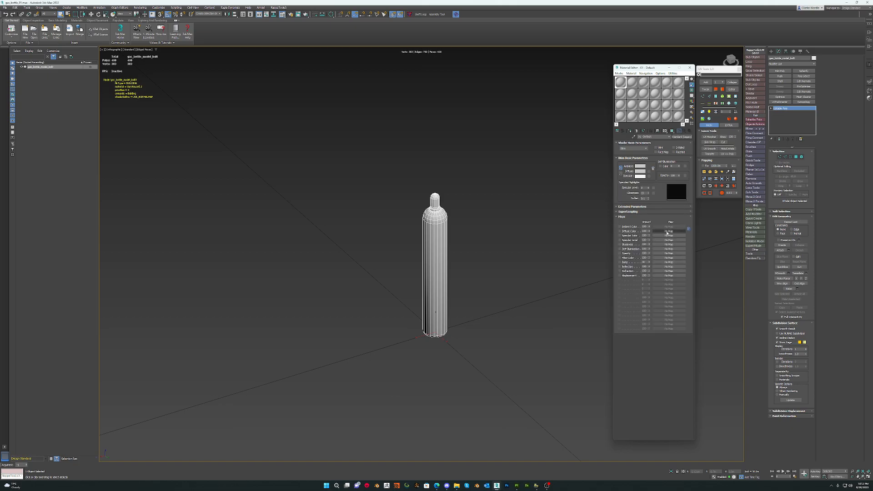
click(669, 231)
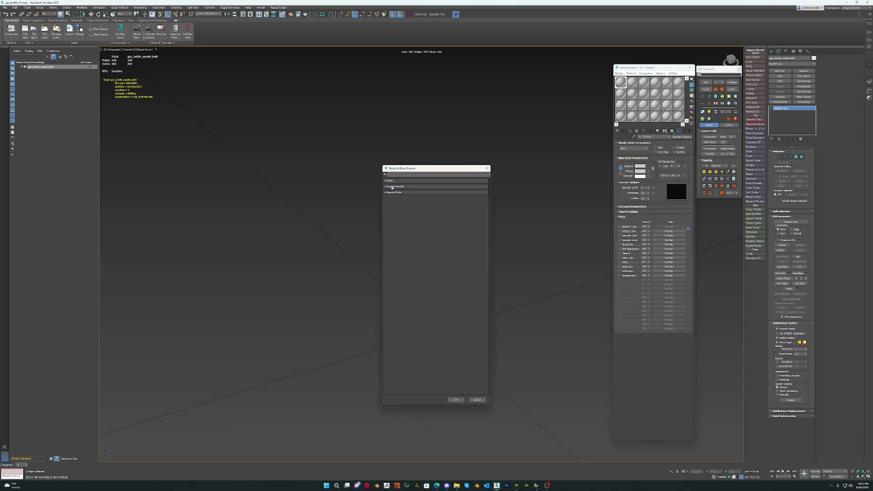
click(388, 191)
click(389, 191)
click(389, 186)
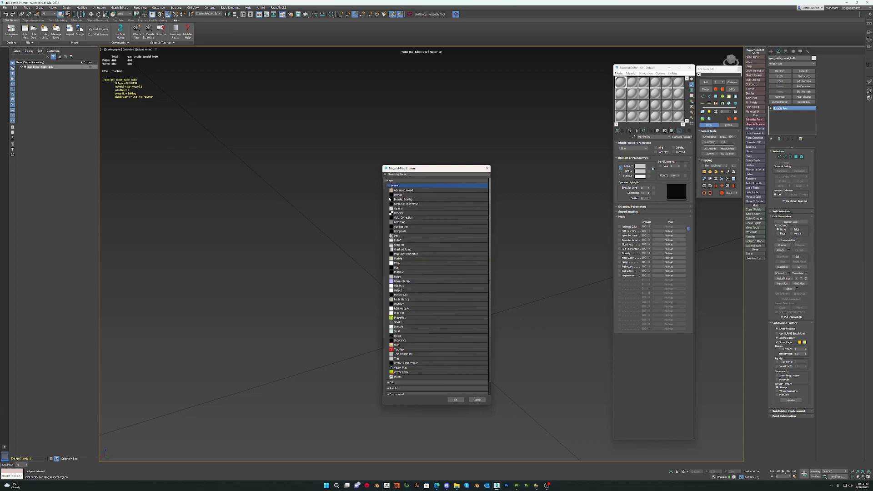
click(407, 231)
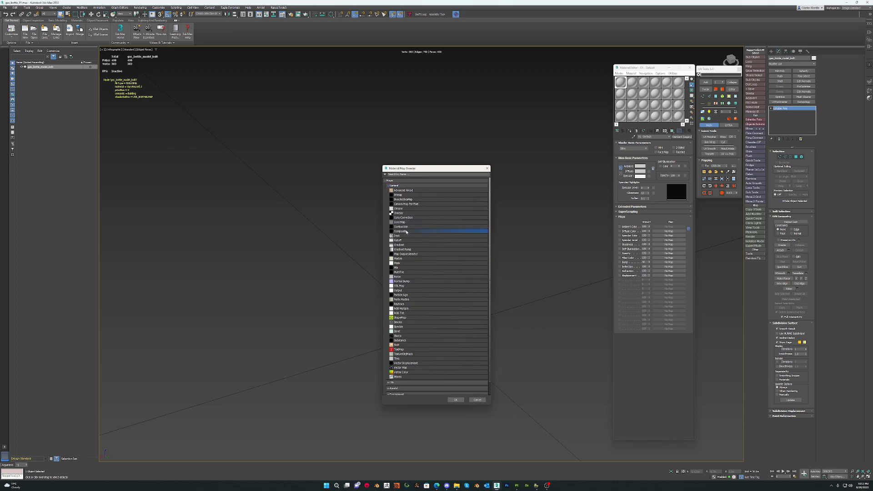
click(456, 400)
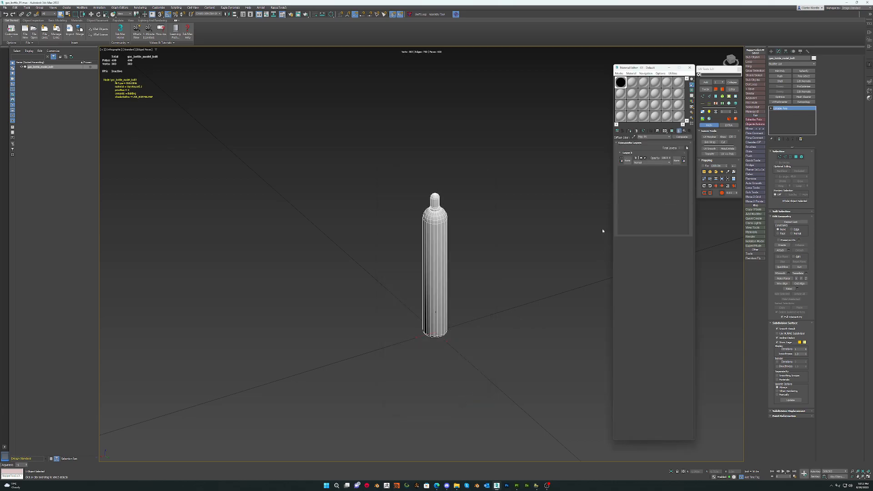
Add two layers to the Composite map and load the gas bottle mask texture into all three layers.
click(688, 148)
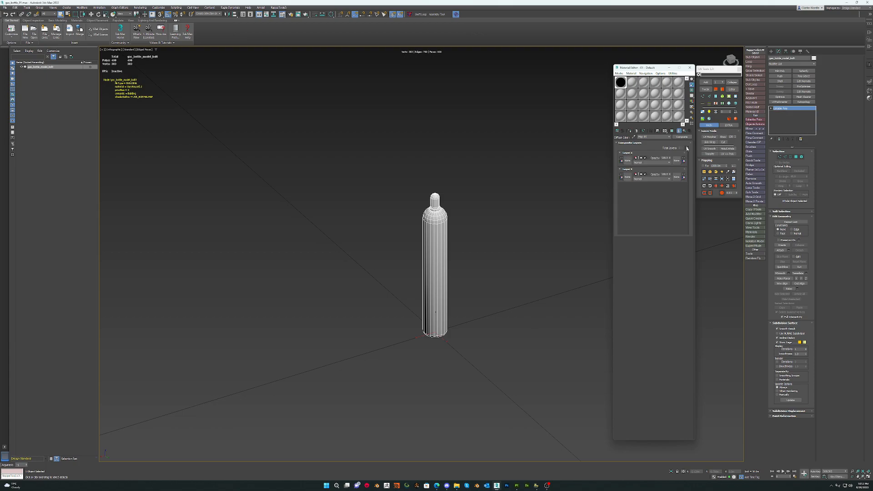
click(688, 148)
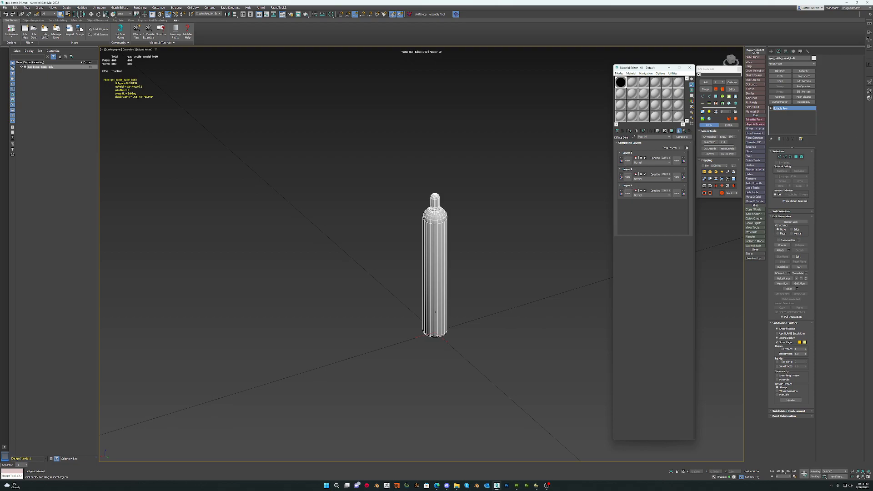
drag(800, 207, 628, 193)
drag(800, 207, 628, 178)
drag(800, 208, 628, 161)
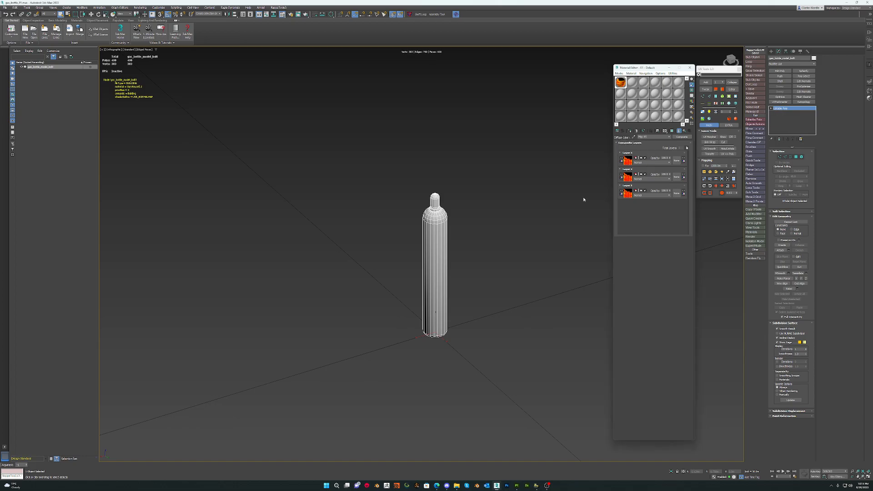
Start replacing the bitmap of Composite Layer 1 and browse to the project's fabric textures folder.
click(627, 195)
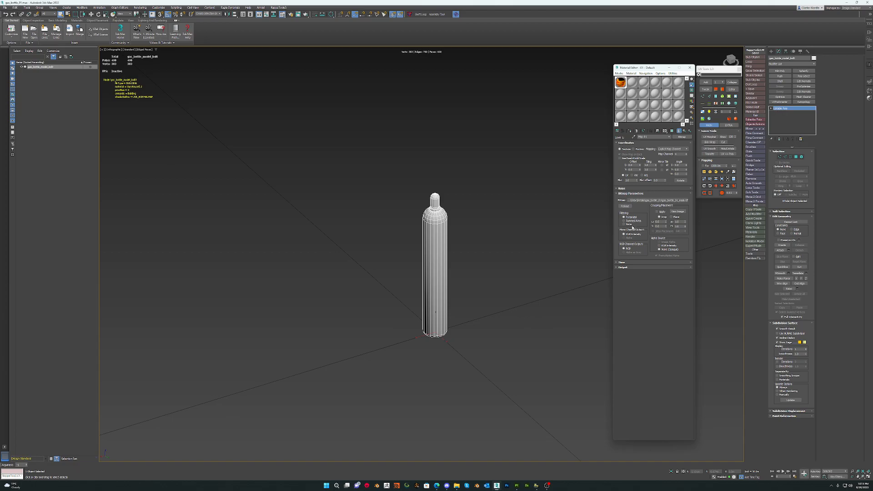
click(657, 200)
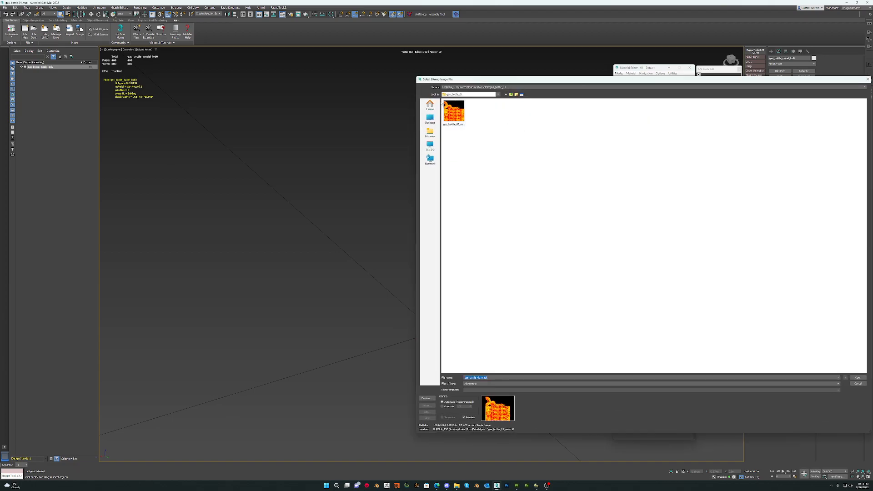
click(429, 105)
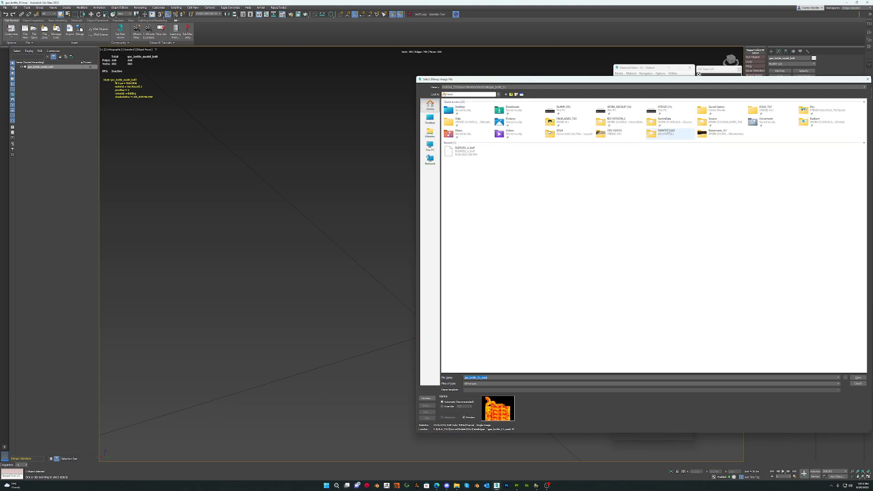
double_click(765, 109)
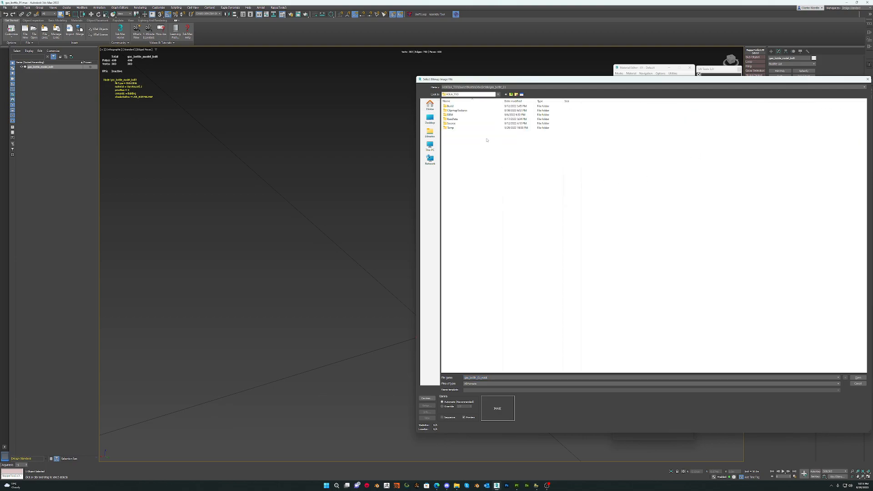
double_click(451, 106)
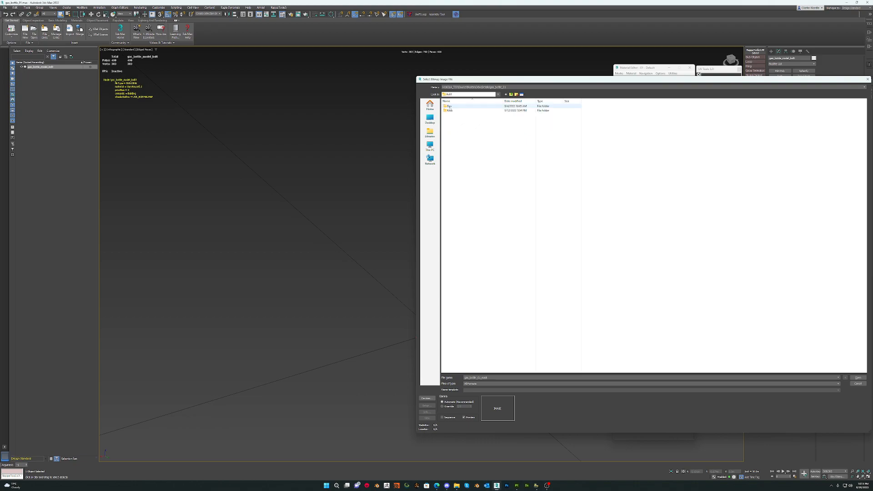
double_click(455, 107)
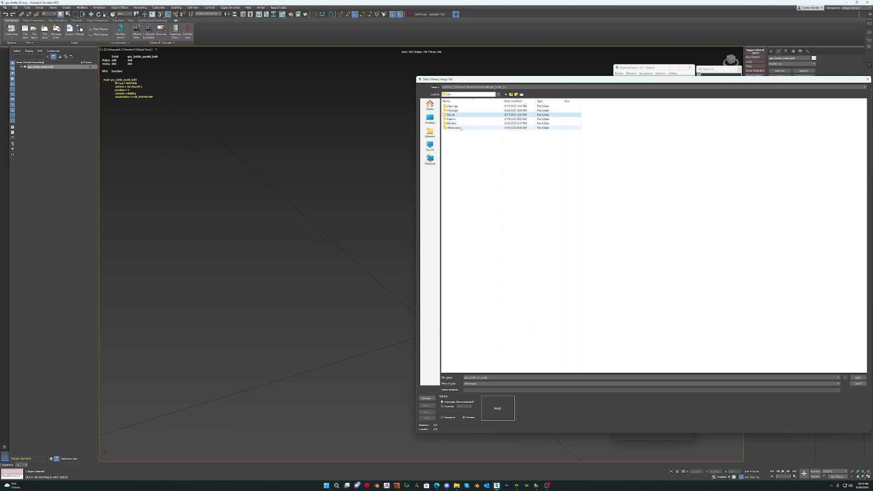
click(452, 119)
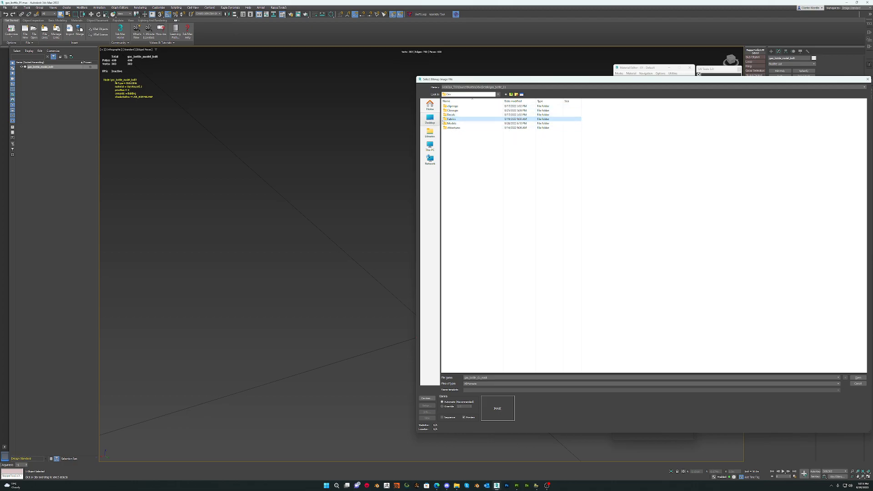
drag(600, 83, 596, 116)
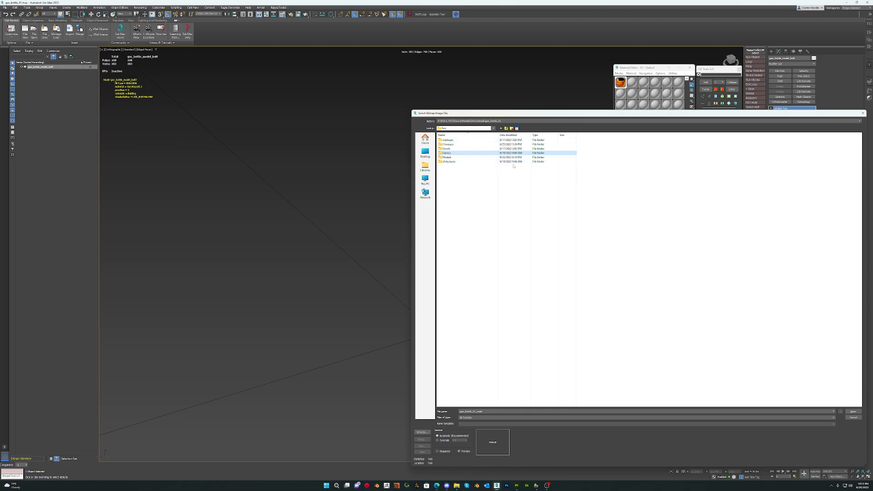
double_click(447, 153)
Load the steel_painted fabric texture into Composite Layer 1 and return to the Composite map.
scroll(644, 243, down, 10)
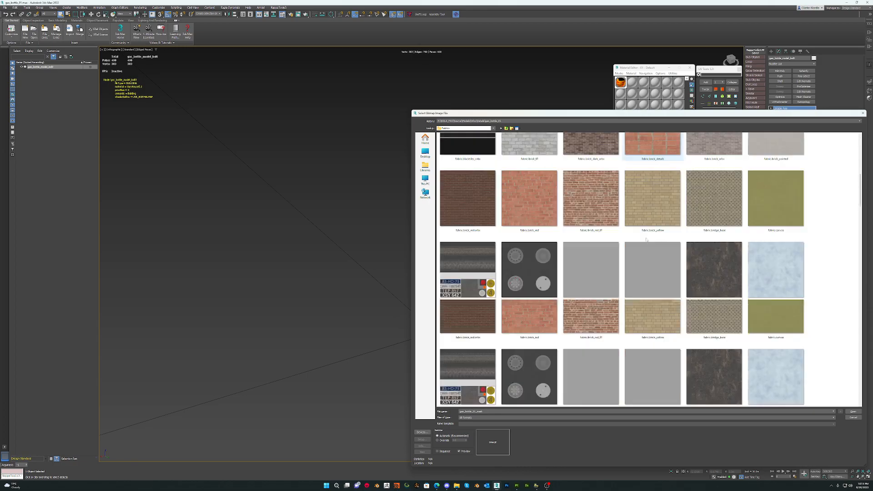
scroll(644, 244, down, 15)
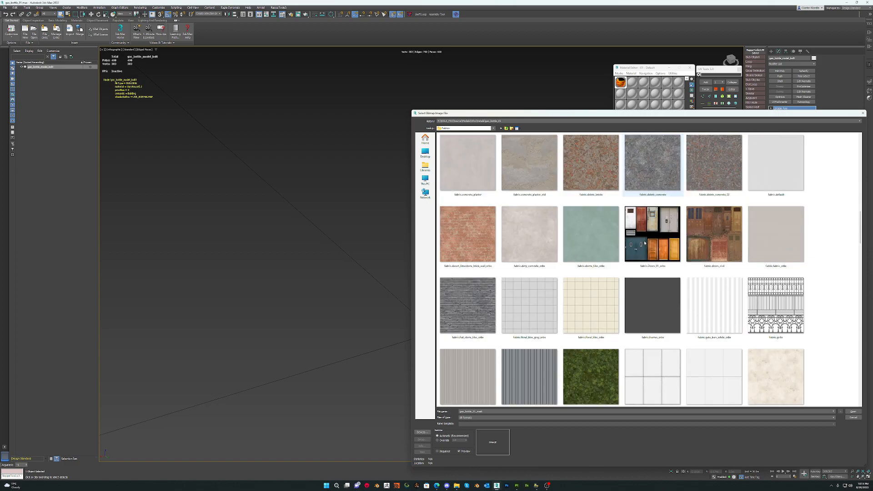
scroll(641, 246, up, 6)
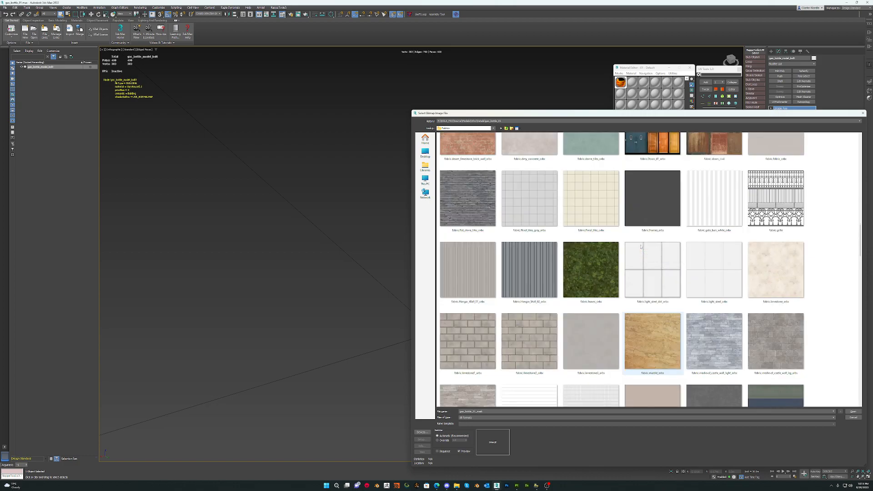
scroll(640, 248, down, 6)
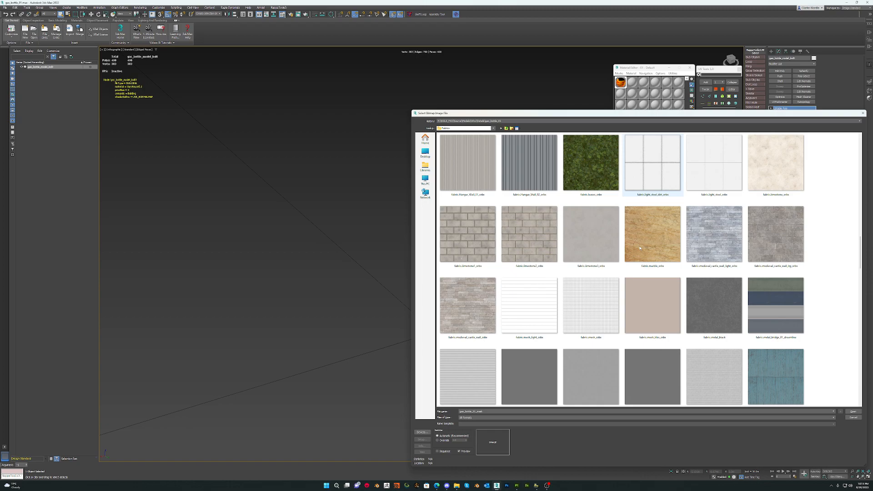
scroll(640, 248, down, 15)
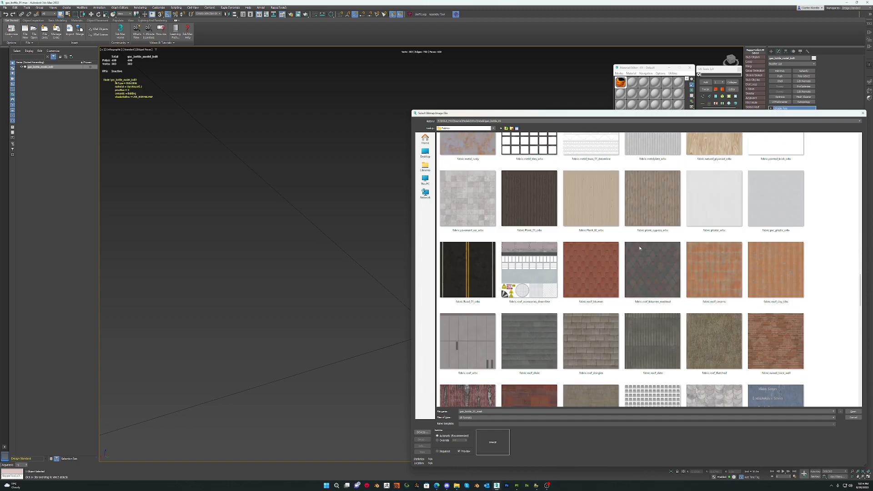
scroll(640, 248, down, 5)
scroll(640, 248, down, 9)
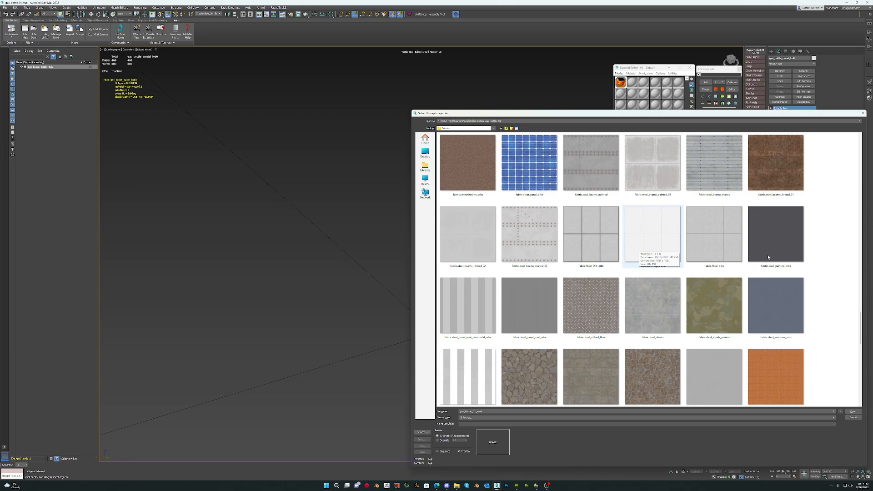
click(768, 257)
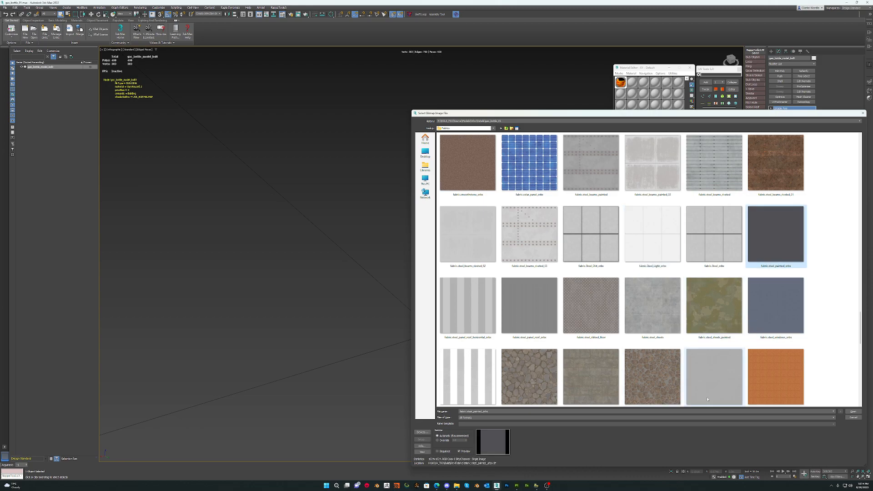
key(Return)
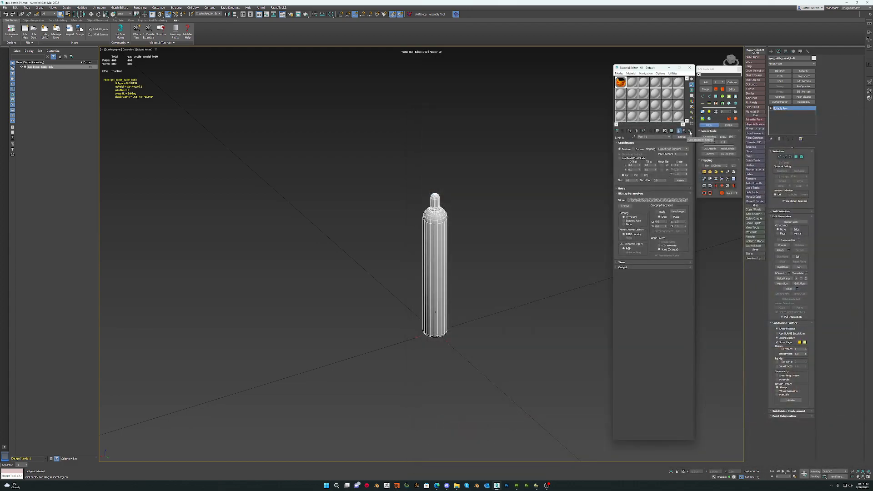
click(690, 132)
Replace the bitmap of Composite Layer 2 with the rust texture from the project's decals folder.
click(660, 200)
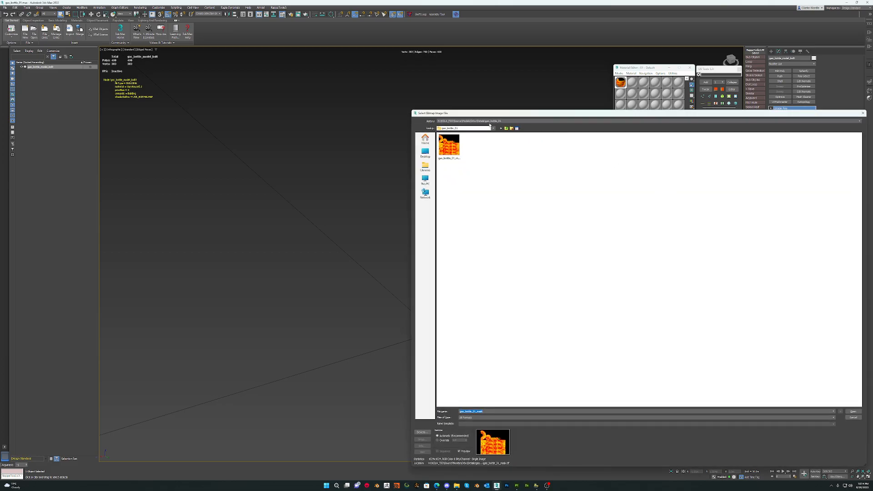
click(490, 124)
click(497, 130)
click(501, 128)
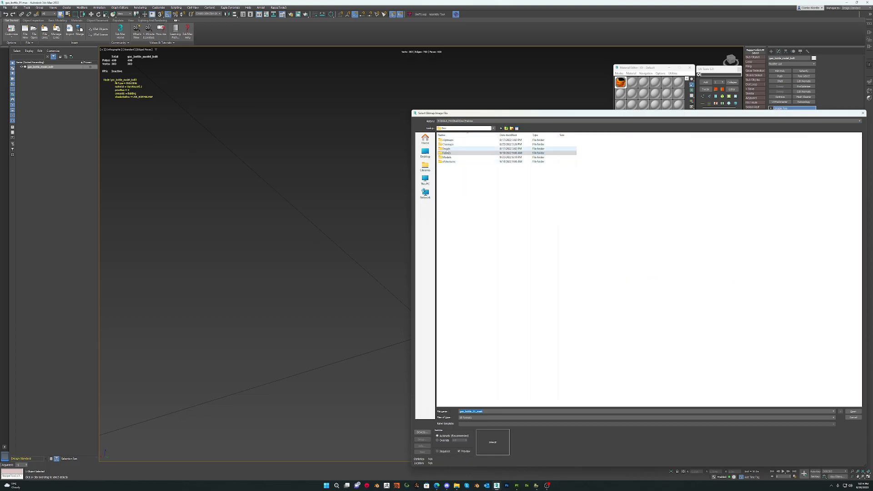
click(448, 150)
double_click(449, 149)
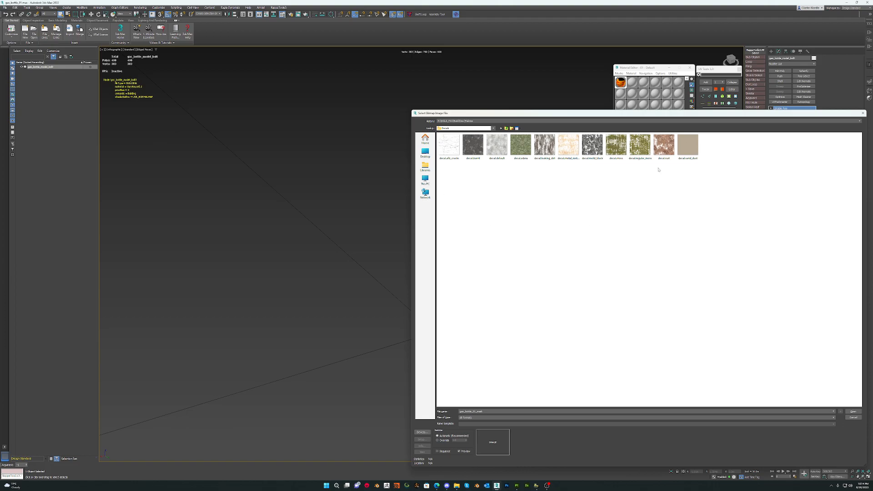
double_click(665, 146)
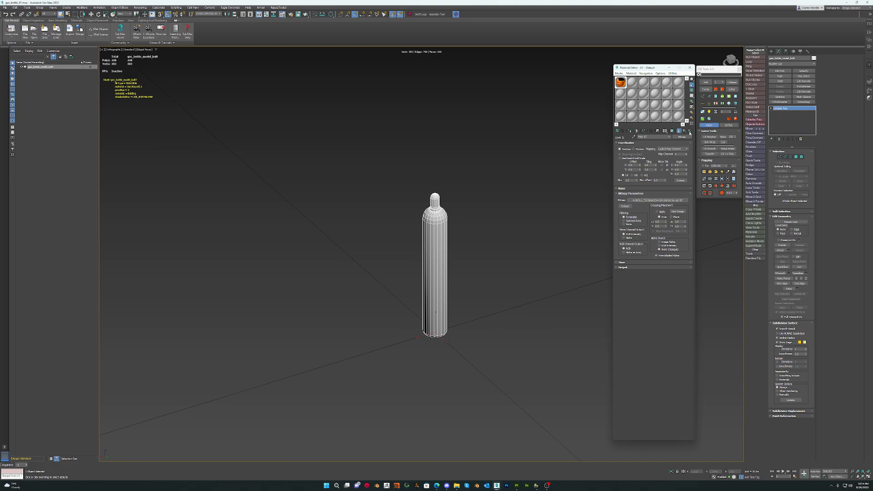
click(690, 132)
Raise the map channel of the Composite's texture bitmaps, show the painted steel map in the viewport and return to the base material.
click(687, 153)
click(686, 153)
click(687, 154)
click(689, 131)
click(672, 131)
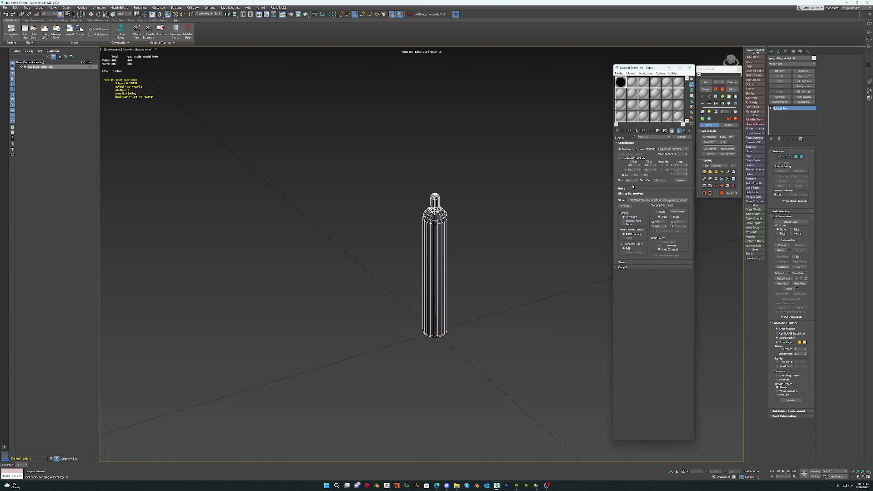
click(687, 132)
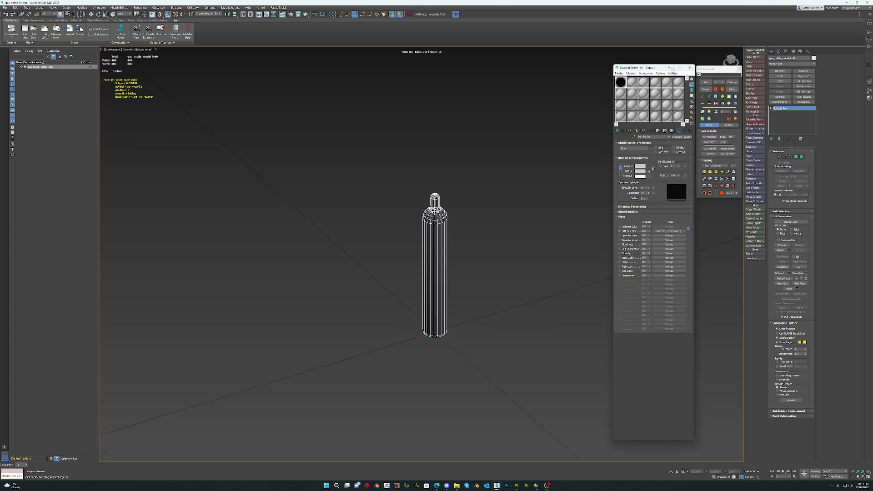
drag(660, 68, 658, 67)
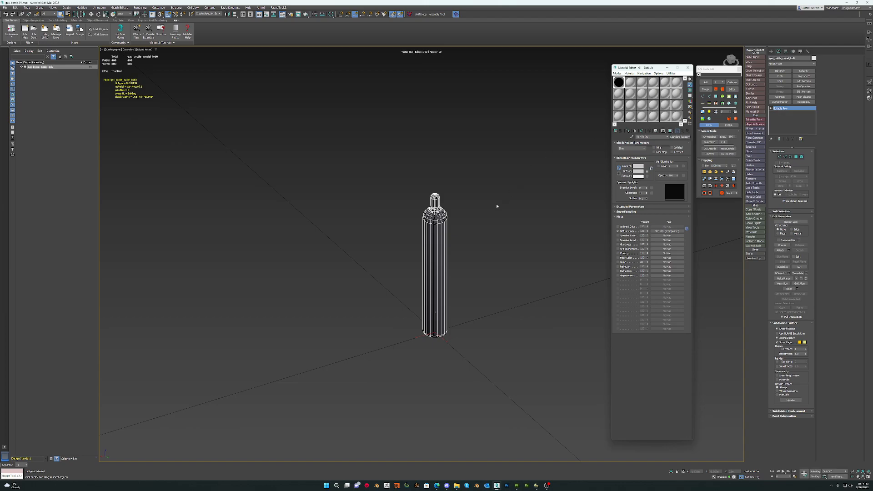
alt+middle_drag(463, 269, 461, 267)
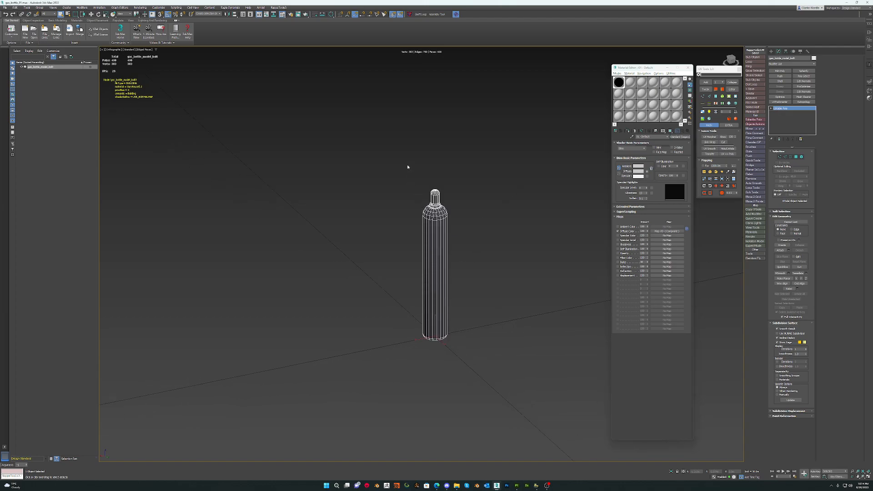
drag(477, 388, 477, 388)
Add an Unwrap UVW modifier to the gas bottle, move its UVs to map channel 2 and collapse the modifier.
click(707, 83)
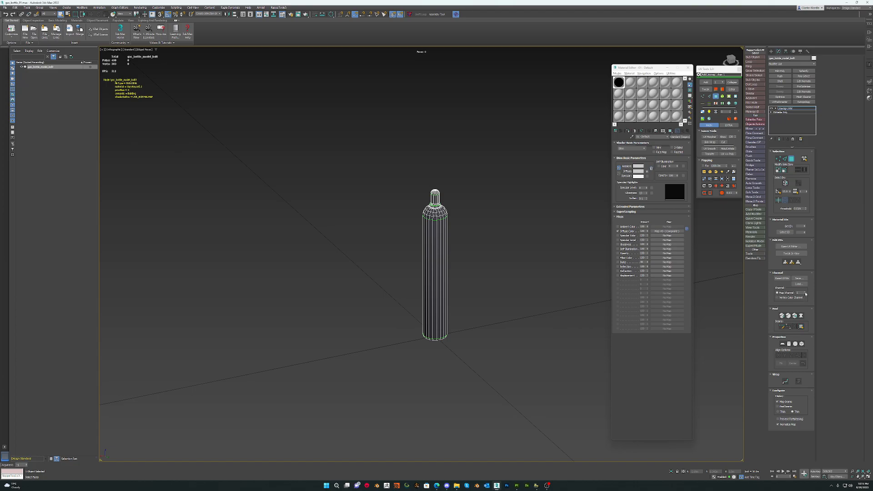
click(805, 293)
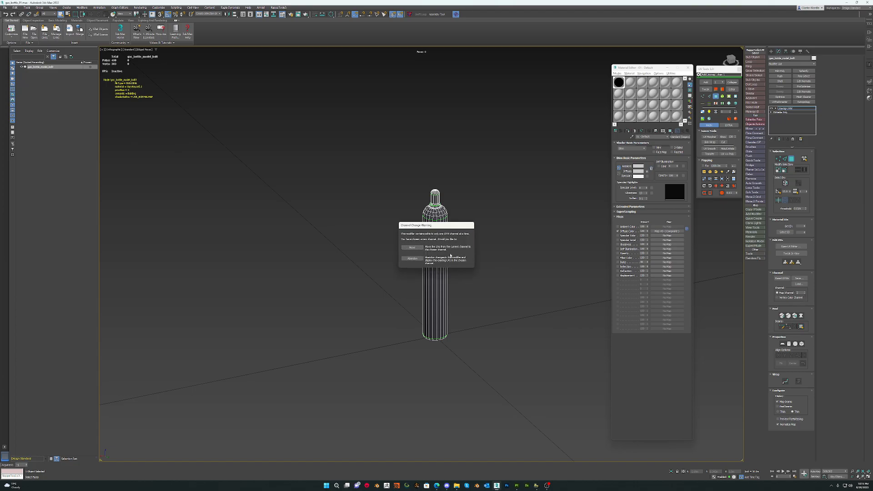
click(416, 248)
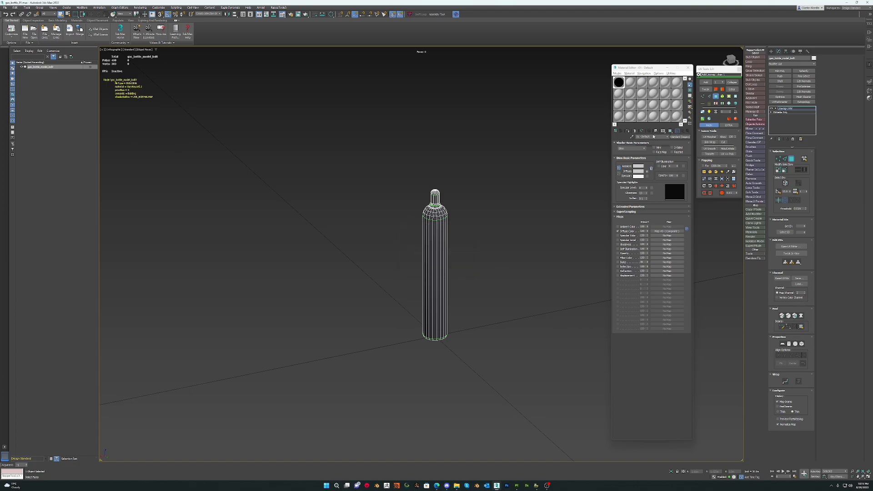
click(733, 83)
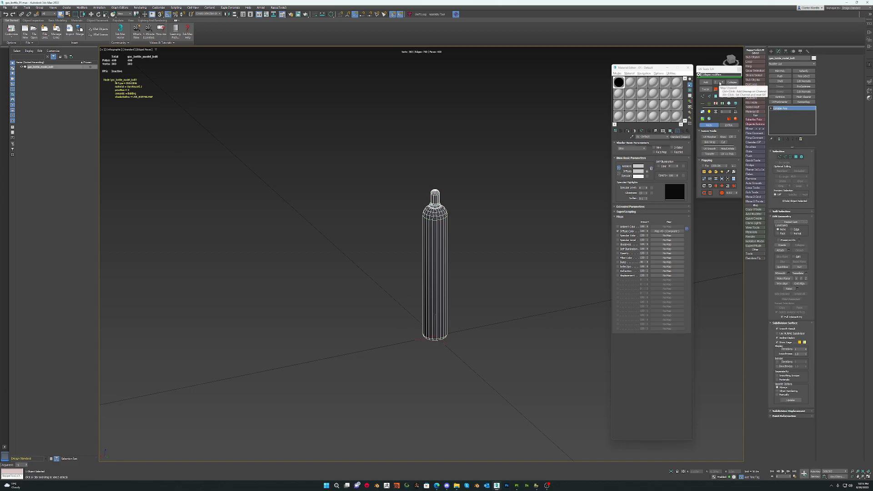
Unwrap the gas bottle again and open the UV editor, enlarged and placed beside the model with the whole tile in view.
click(732, 89)
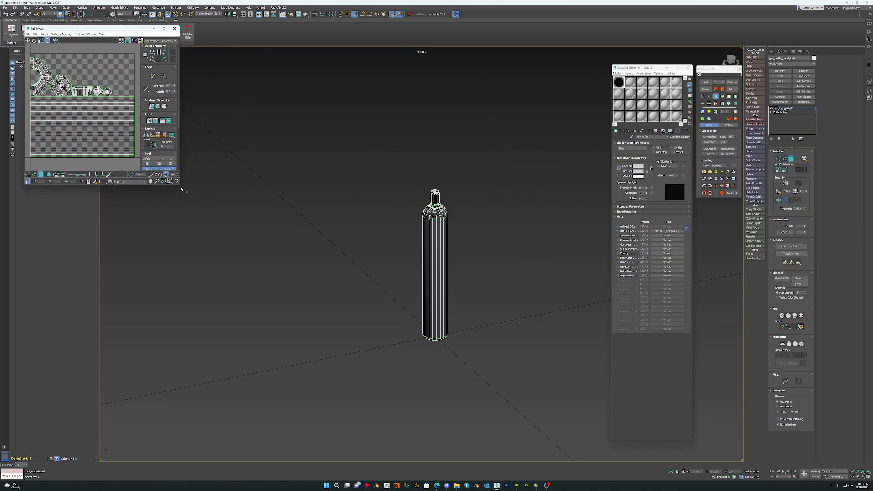
drag(179, 184, 411, 354)
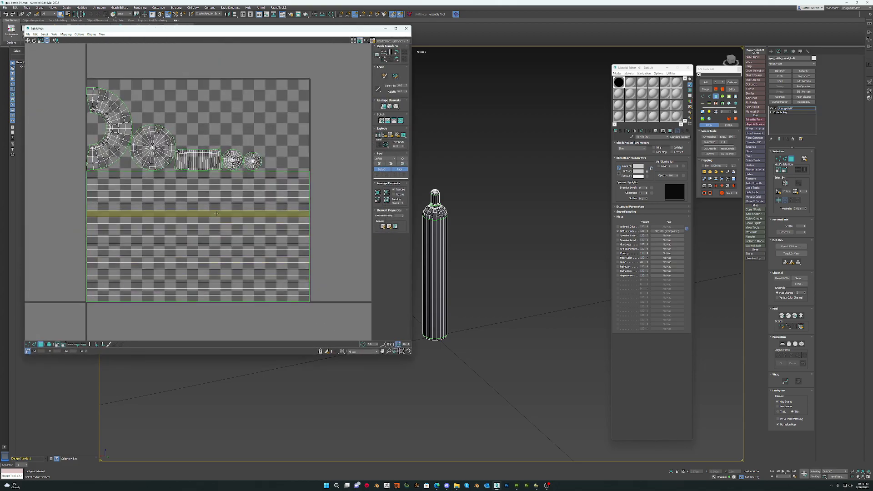
scroll(153, 154, down, 3)
middle_drag(158, 169, 202, 189)
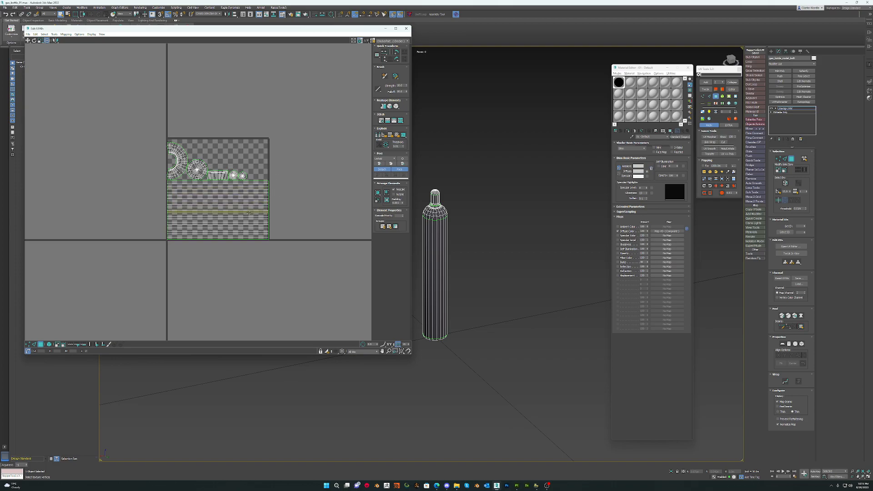
mouse_move(281, 31)
mouse_down()
mouse_move(316, 45)
mouse_move(286, 39)
mouse_up()
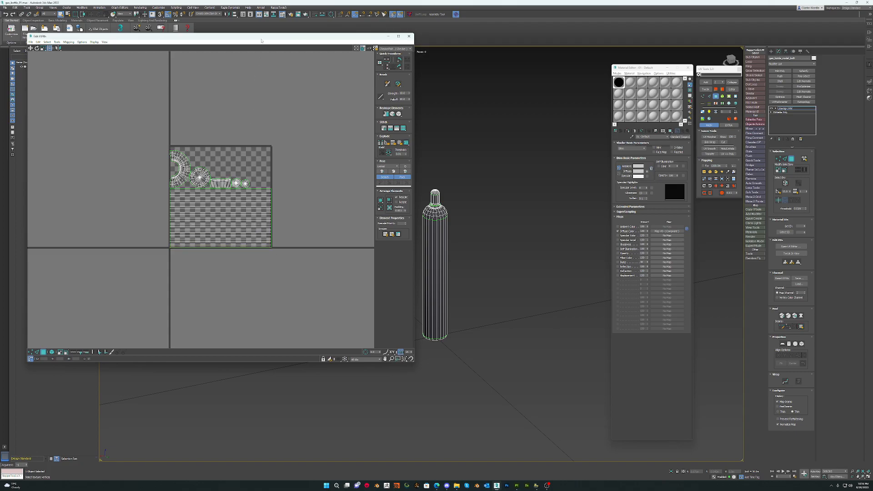
drag(262, 41, 381, 48)
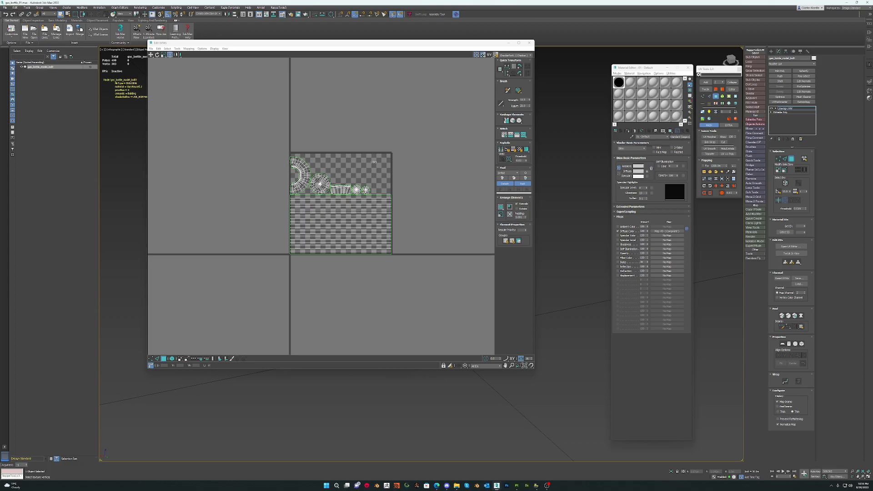
Try moving the small round UV island at the end of the row toward the tile's edge, and undo the move.
click(366, 189)
key(w)
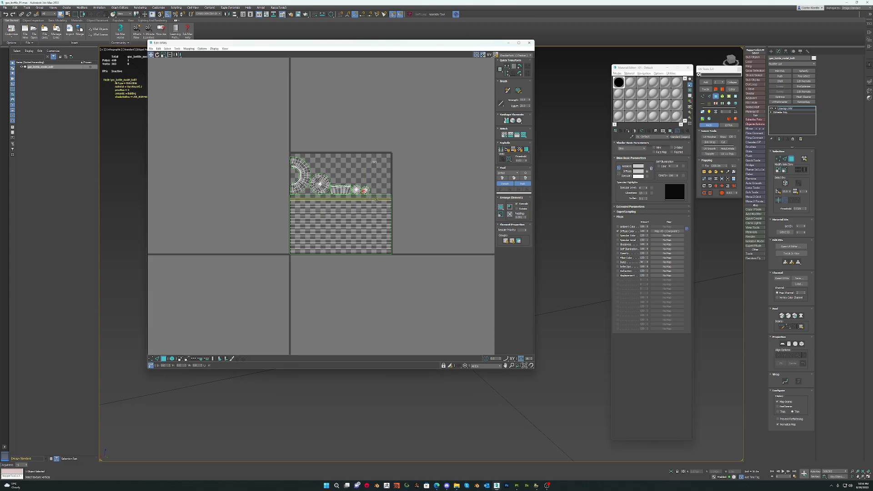
double_click(365, 190)
drag(366, 190, 387, 189)
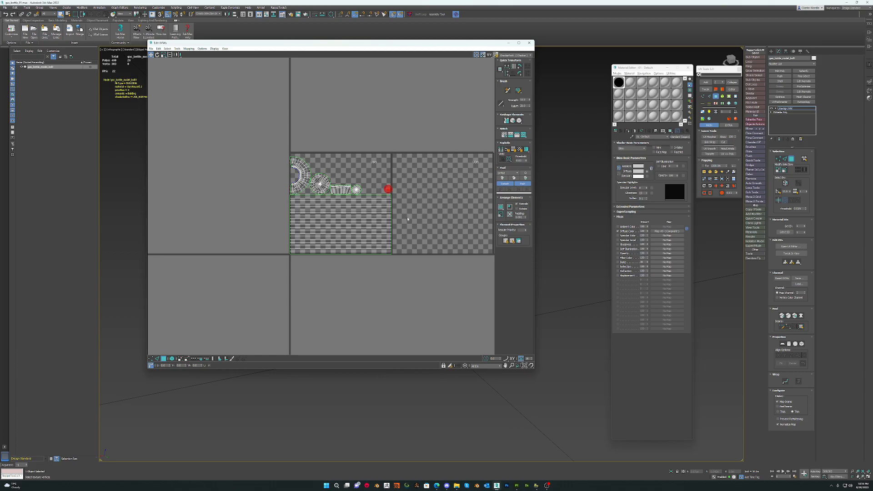
key(ctrl+z)
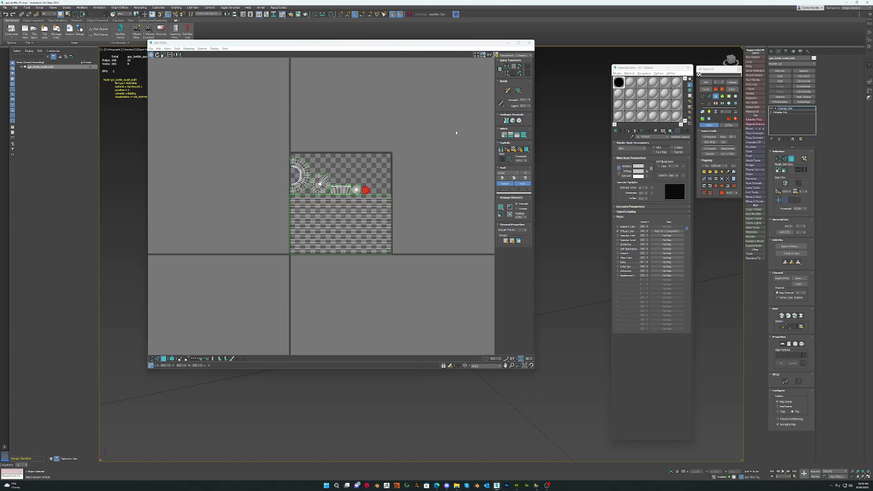
Select all UV islands and frame the bottle's shoulder in the viewport, with selected faces outlined instead of shaded red.
scroll(326, 206, down, 4)
drag(361, 187, 287, 209)
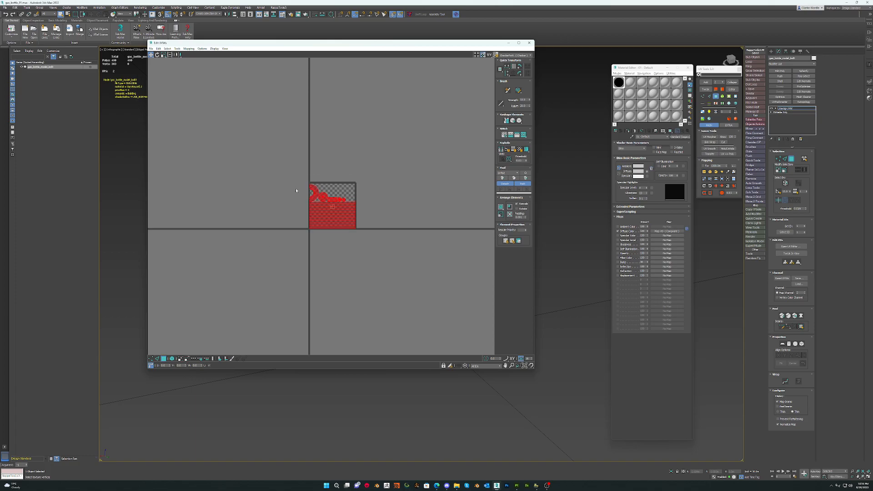
drag(328, 44, 232, 74)
middle_drag(473, 195, 564, 189)
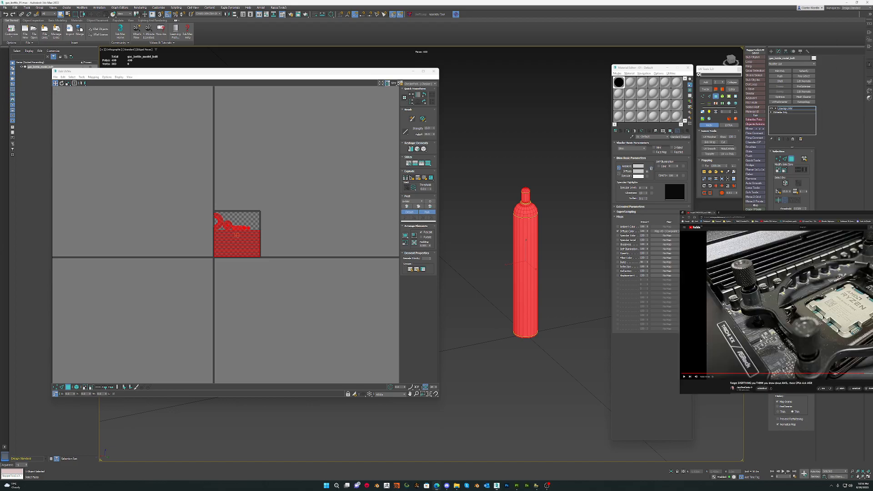
middle_drag(523, 246, 515, 207)
scroll(515, 207, up, 3)
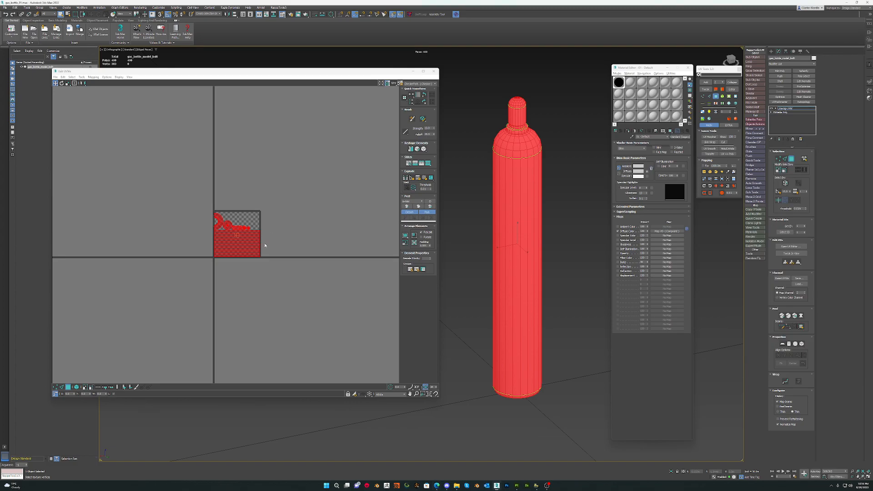
key(F2)
alt+middle_drag(514, 256, 528, 214)
scroll(528, 213, up, 5)
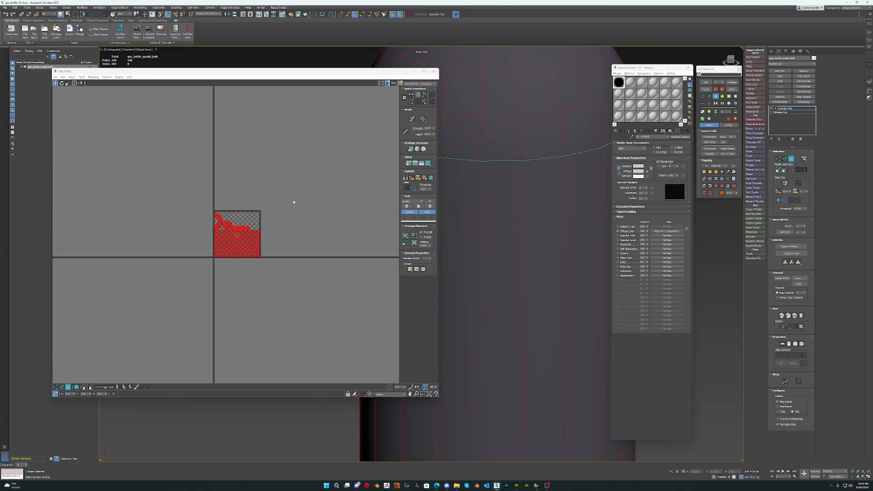
drag(317, 71, 283, 71)
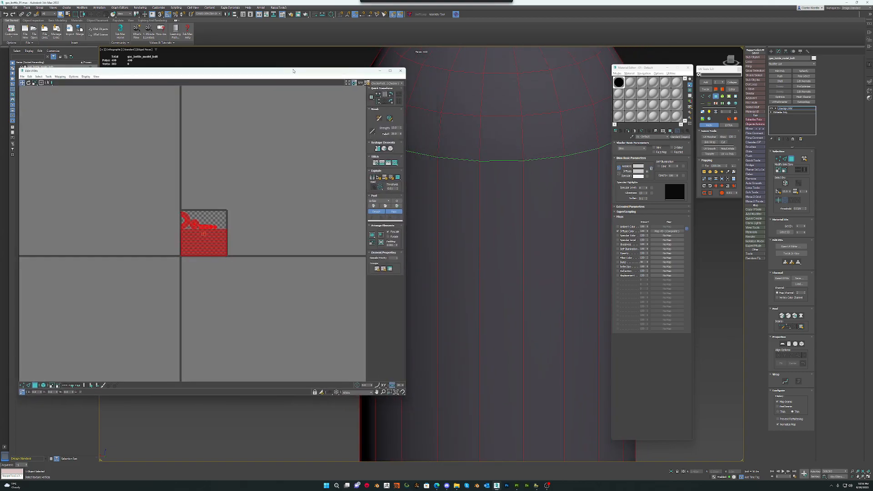
scroll(505, 219, down, 2)
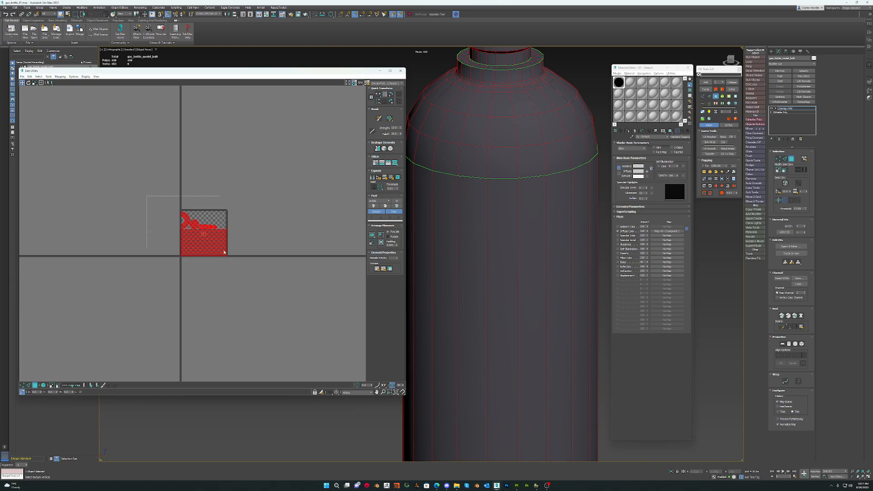
Scale all selected UV islands up uniformly until they extend far beyond the UV tile.
key(r)
drag(215, 246, 214, 187)
scroll(216, 197, down, 3)
drag(218, 219, 218, 168)
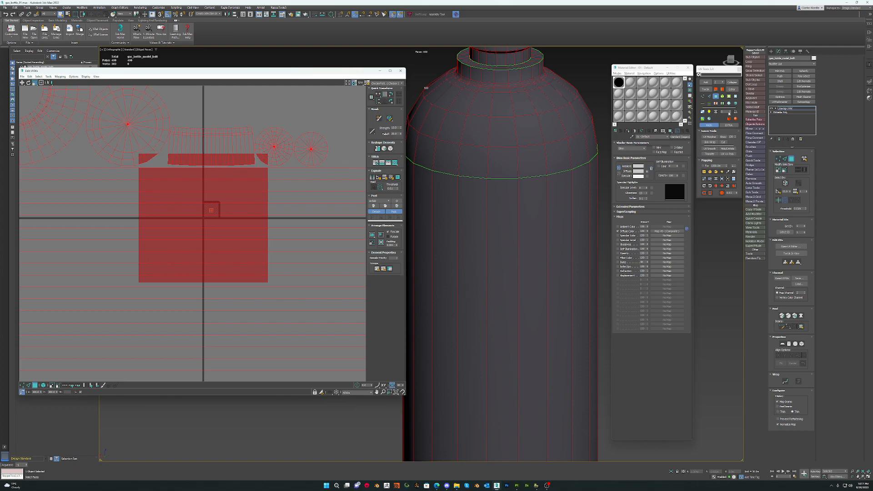
Collapse the scaled unwrap into the gas bottle's Editable Poly and bring the whole bottle into view.
click(733, 84)
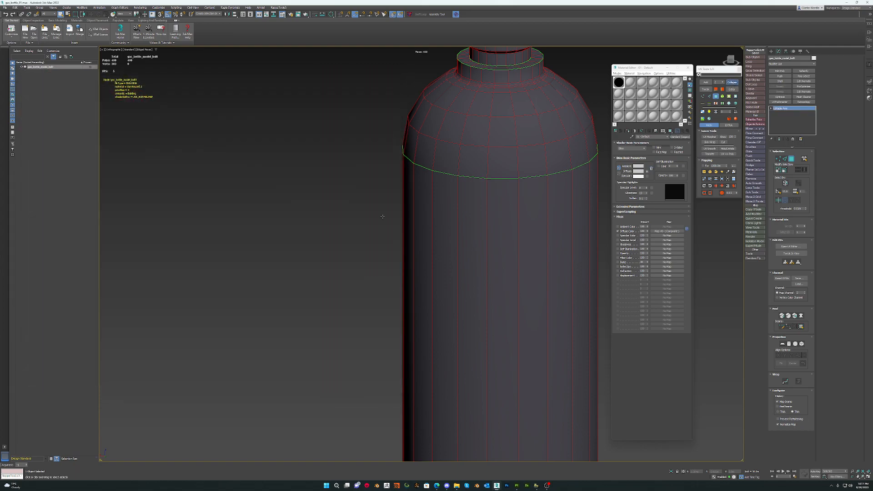
scroll(380, 213, down, 6)
middle_drag(404, 218, 410, 203)
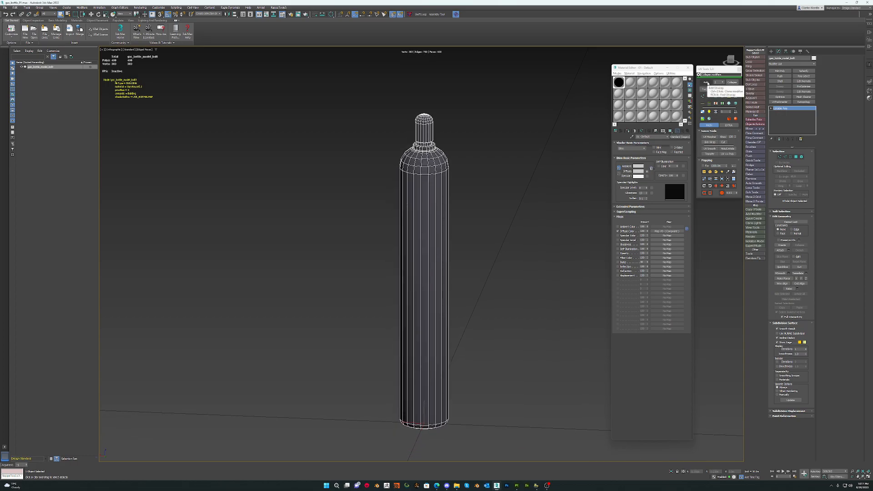
Unwrap the gas bottle again, move its UVs to map channel 3, and collapse the modifier.
click(707, 83)
drag(801, 293, 761, 294)
text(3)
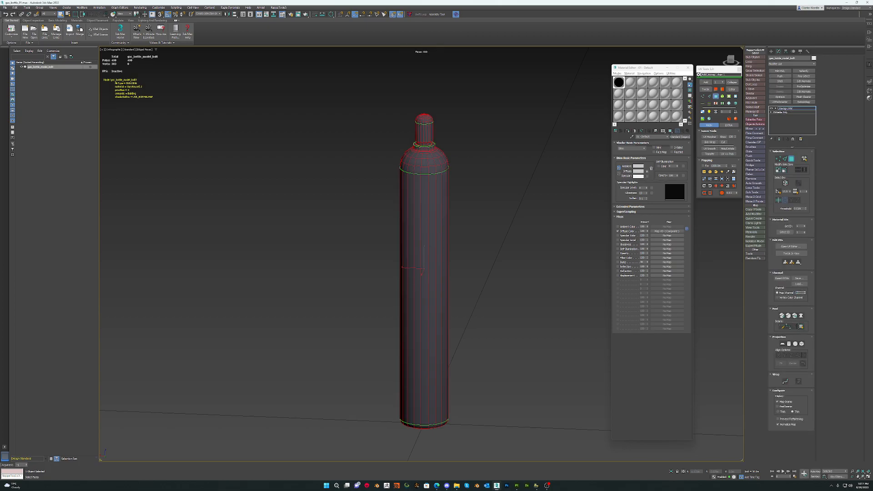
key(Return)
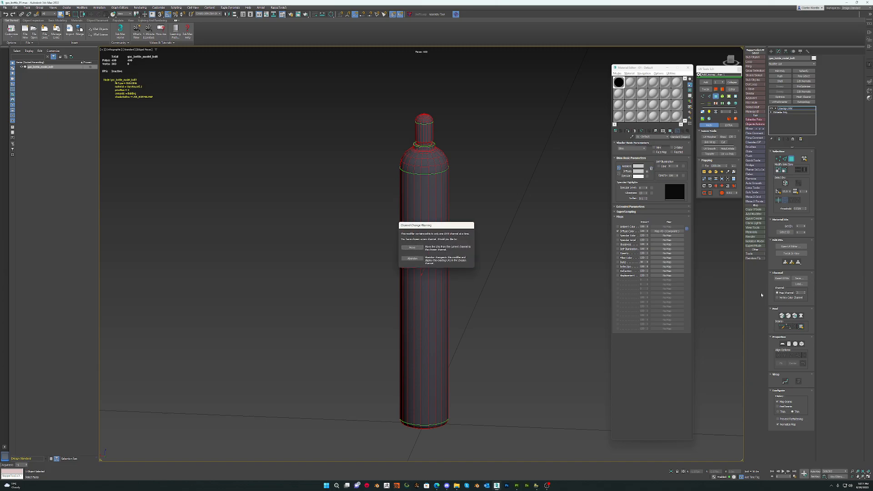
click(412, 247)
click(730, 83)
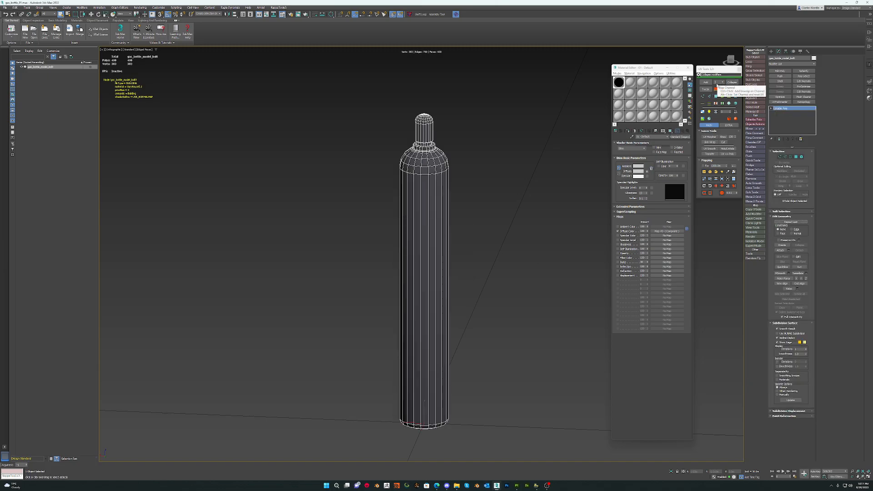
Reopen the gas bottle's UVs in the UV editor, placed beside the model and enlarged.
click(732, 89)
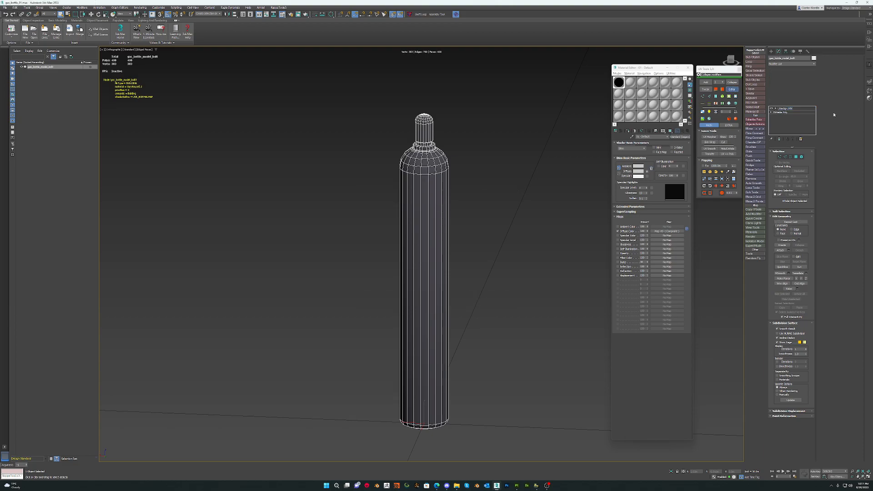
drag(839, 51, 151, 76)
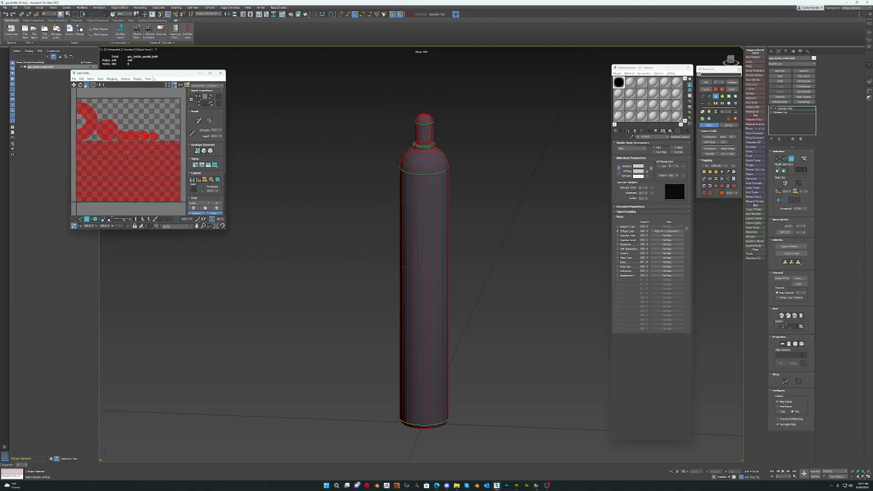
drag(225, 228, 467, 409)
Scale all UV islands up uniformly until they extend well beyond the UV tile, and collapse the unwrap.
scroll(278, 269, down, 5)
drag(274, 271, 271, 165)
scroll(282, 252, down, 5)
drag(284, 280, 285, 262)
middle_drag(284, 283, 278, 267)
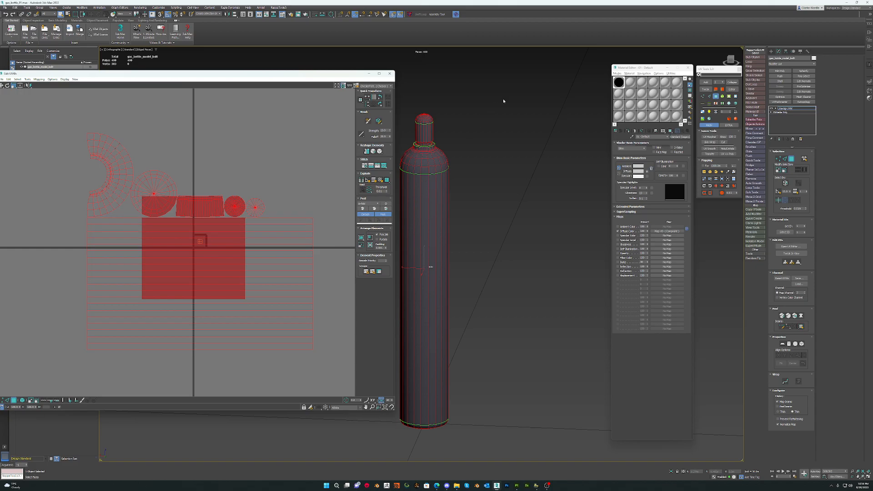
click(731, 82)
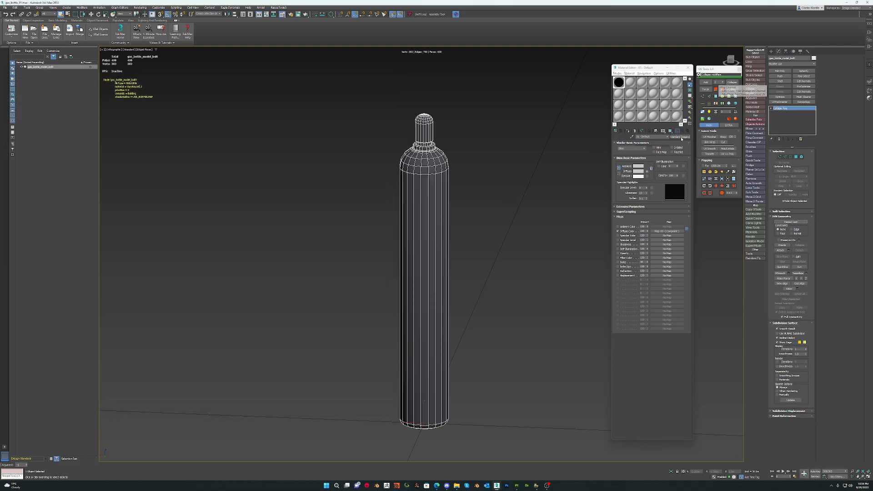
Unwrap the gas bottle once more, move its UVs to map channel 4, and collapse the modifier.
click(706, 82)
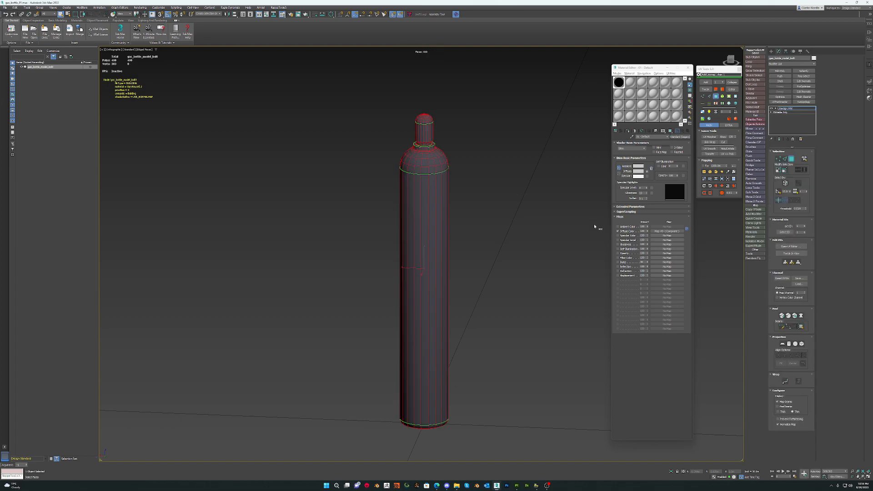
drag(801, 293, 754, 290)
text(4)
key(Return)
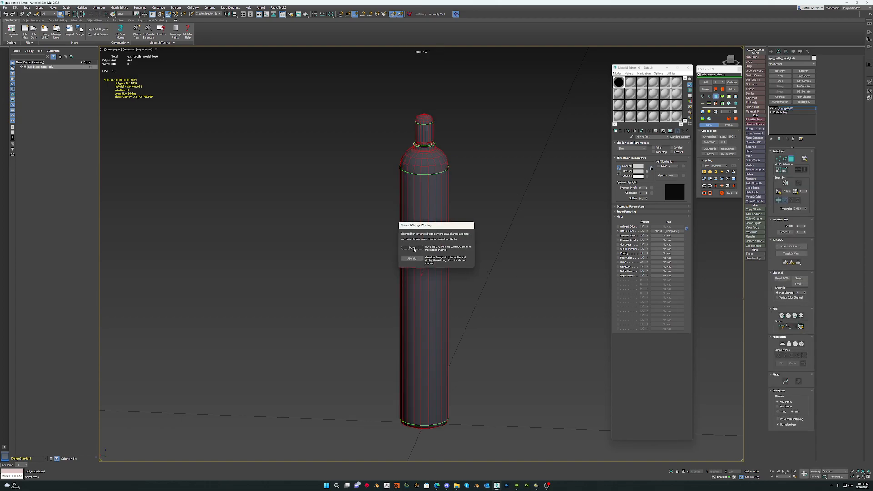
click(413, 248)
click(732, 81)
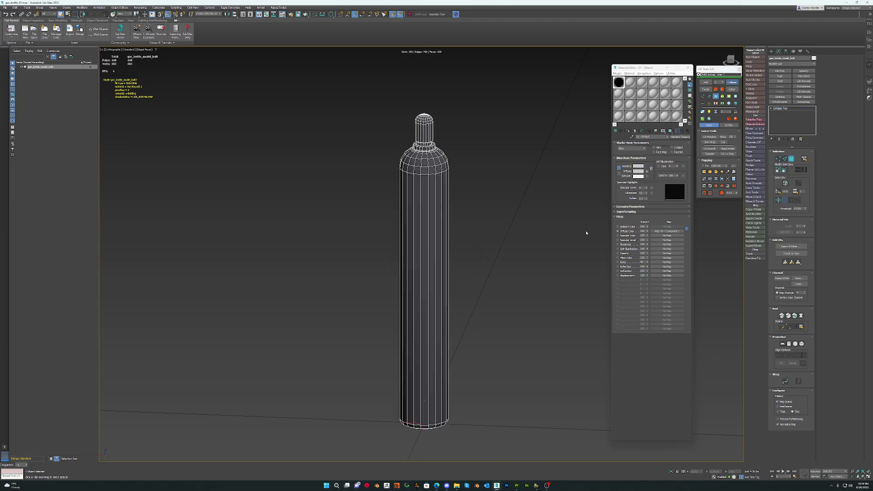
Show the move gizmo on the gas bottle and examine its pivot at the base from several angles.
scroll(509, 285, down, 4)
alt+middle_drag(485, 326, 479, 372)
middle_drag(476, 370, 421, 323)
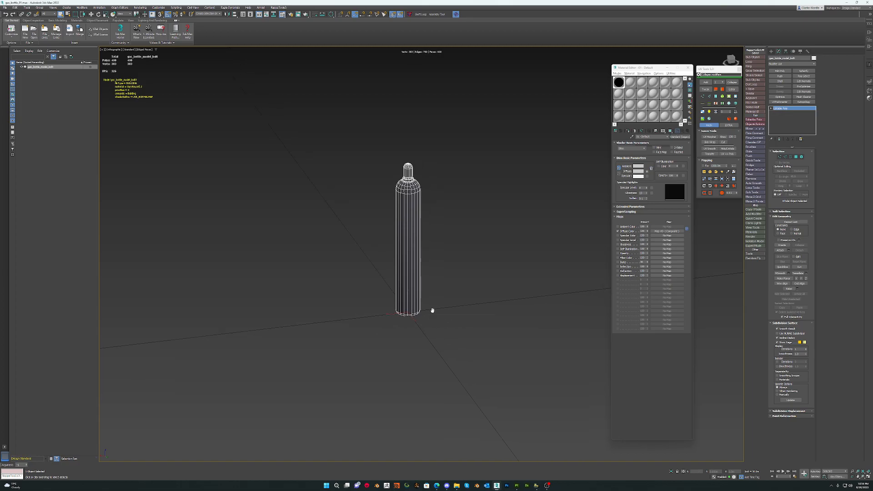
click(421, 323)
click(415, 311)
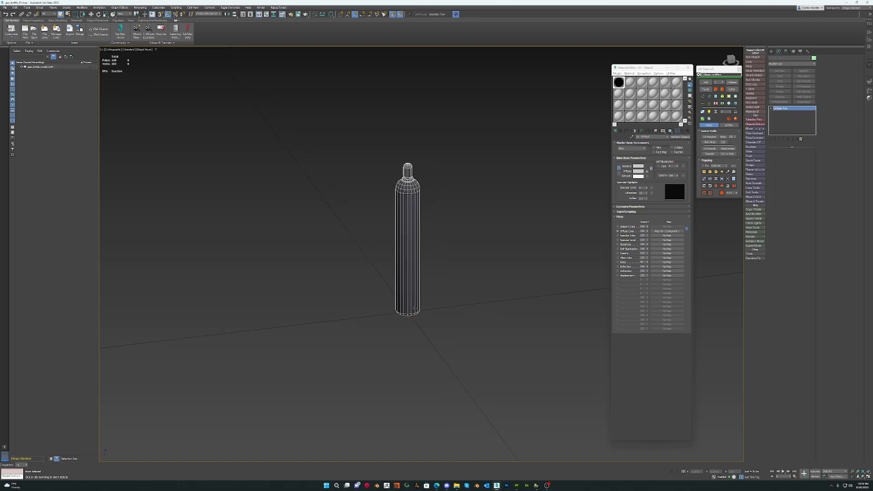
key(w)
alt+middle_drag(424, 349, 427, 354)
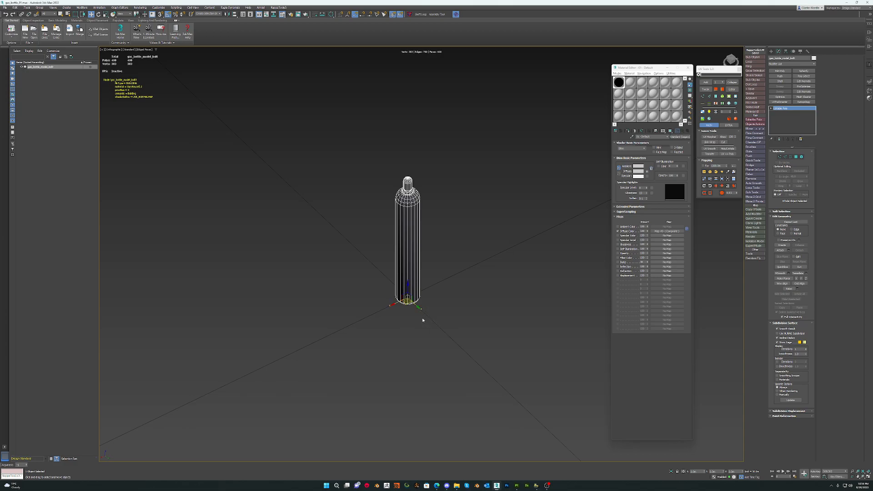
alt+middle_drag(447, 318, 403, 319)
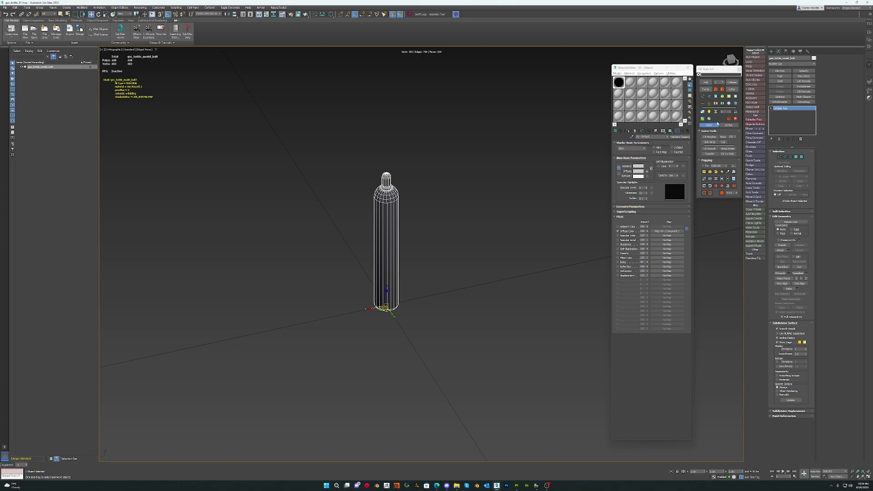
Create a cube-shaped Dummy helper near the base of the gas bottle, about twice as wide as the bottle.
click(772, 51)
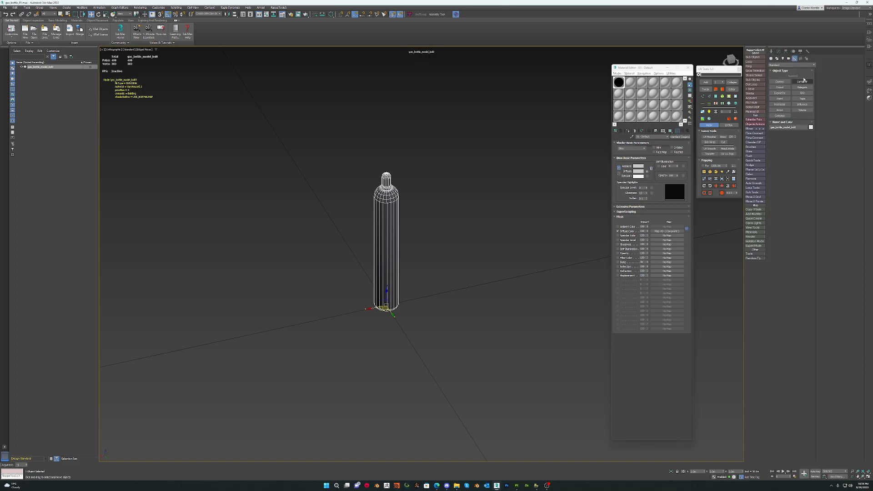
click(779, 81)
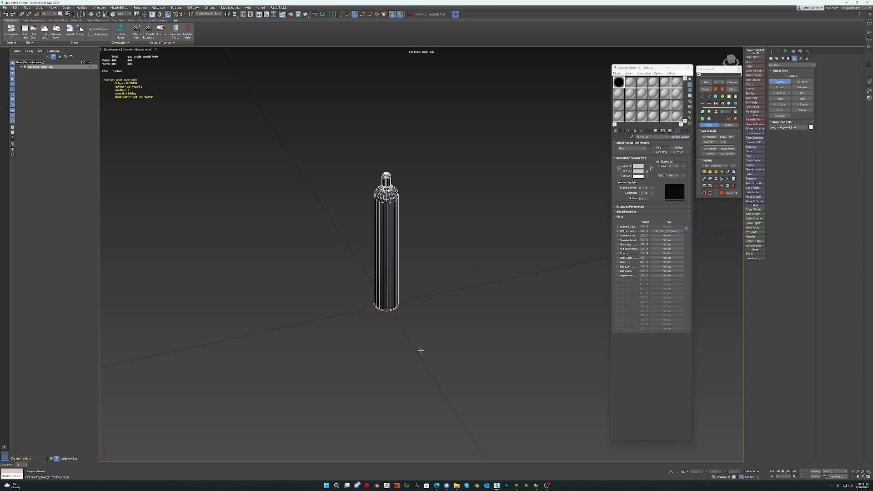
drag(385, 329, 419, 347)
key(w)
alt+middle_drag(402, 336, 416, 303)
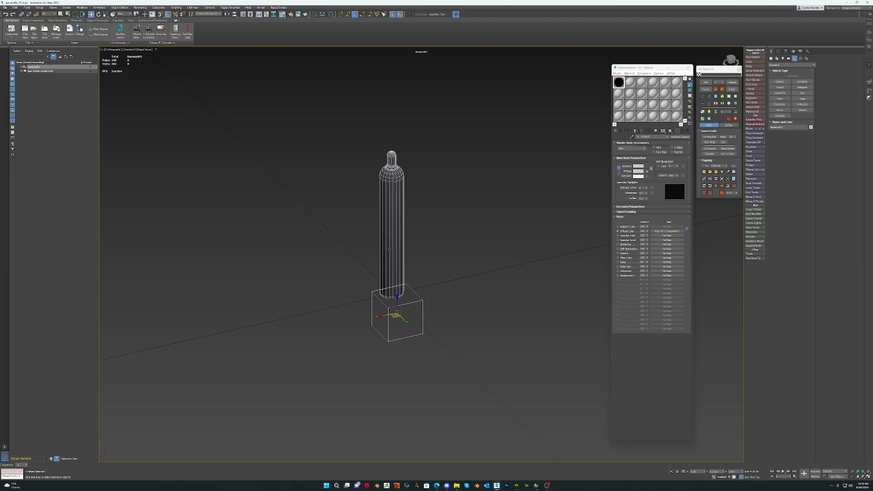
Align the Dummy helper's position with the gas bottle's pivot on the X, Y and Z axes.
click(395, 268)
mouse_move(392, 322)
alt+middle_down()
mouse_move(411, 297)
mouse_move(392, 311)
alt+middle_up()
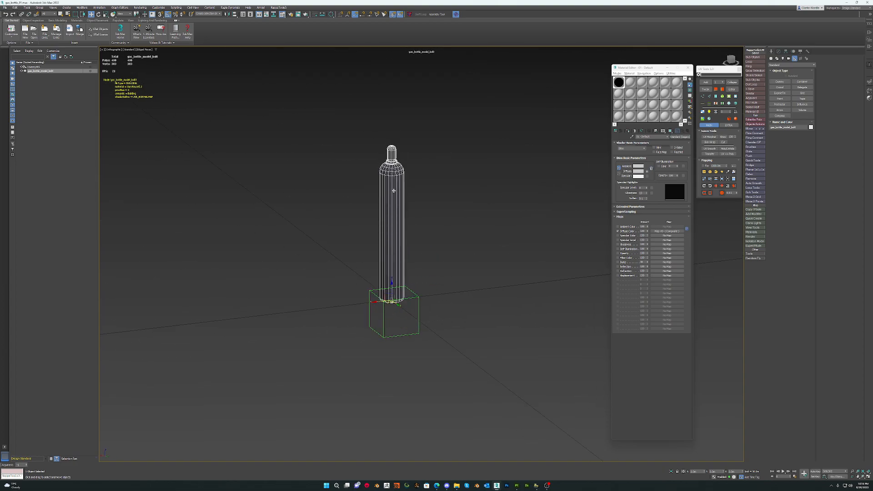
alt+middle_drag(396, 228, 384, 328)
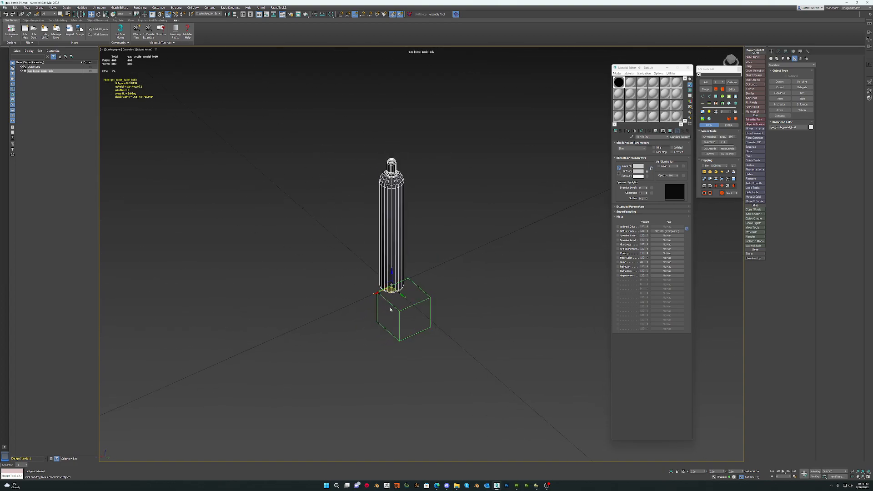
click(415, 302)
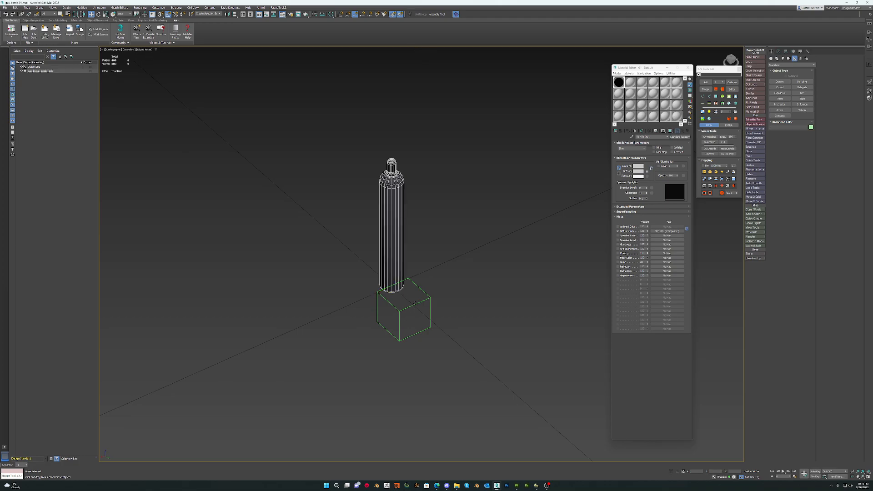
key(alt+a)
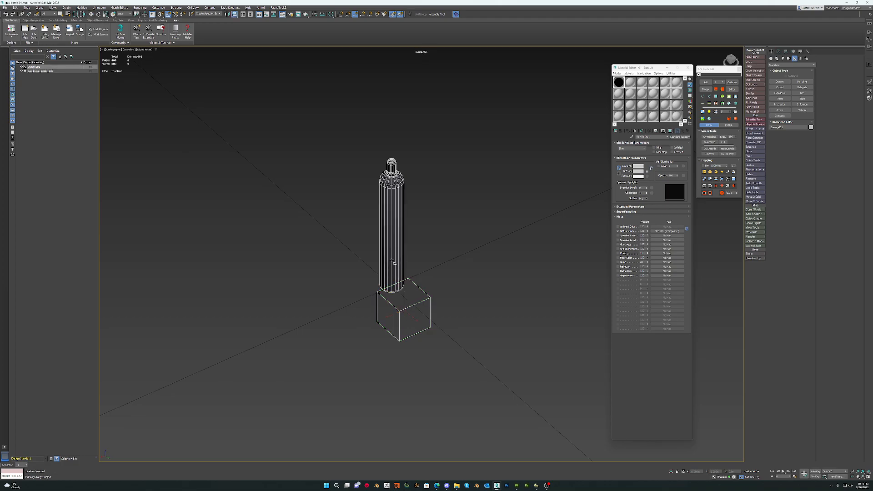
click(394, 261)
click(420, 213)
click(438, 213)
click(454, 213)
click(437, 279)
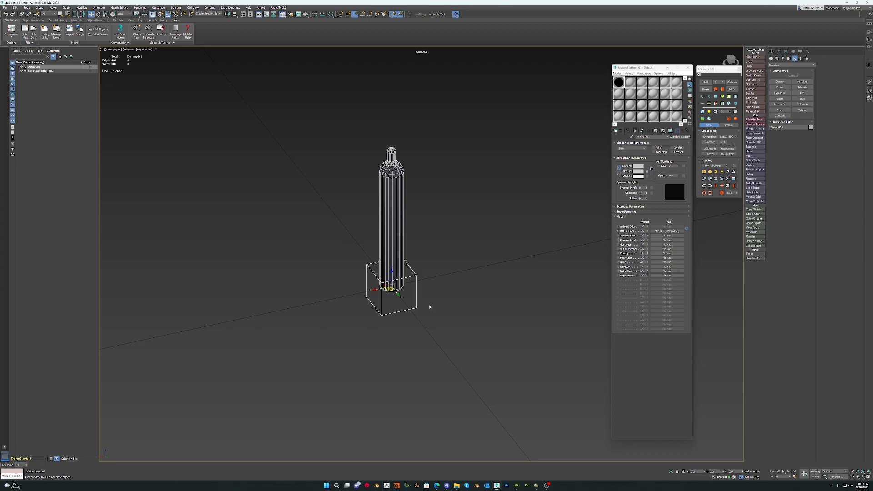
Switch to File Explorer and copy the scene file's name, gas_bottle_01.
drag(872, 98, 682, 124)
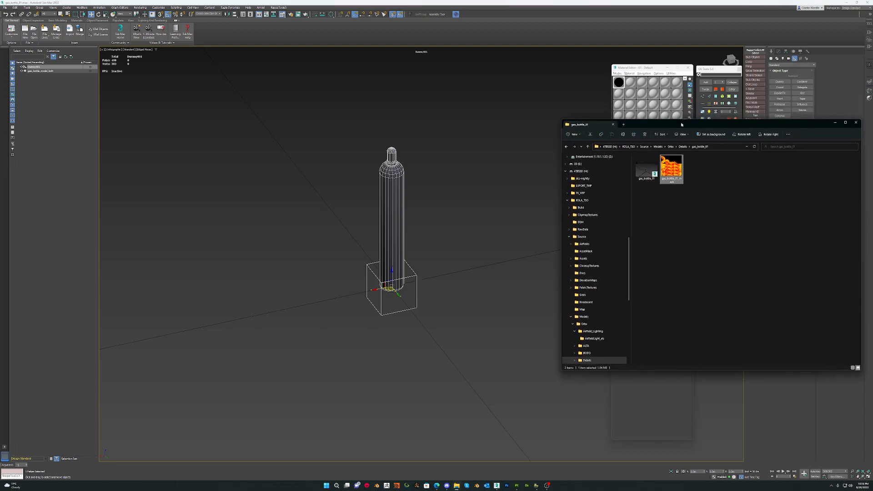
click(652, 180)
key(F2)
key(ctrl+c)
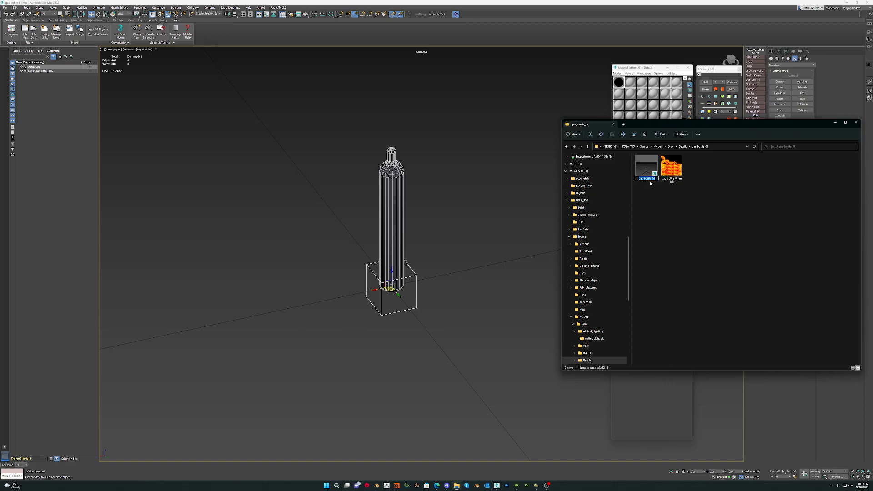
drag(673, 128, 872, 119)
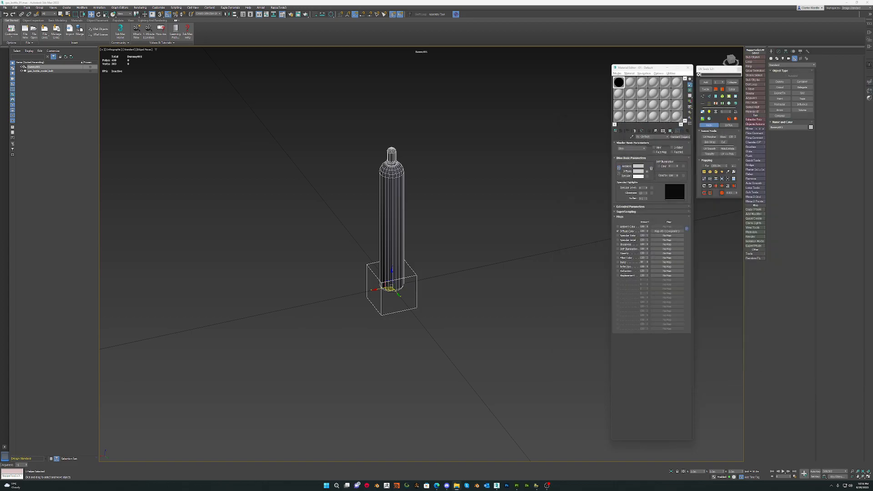
Rename the Dummy helper using the copied name gas_bottle_01 as its start, and make the gas bottle model its child.
drag(791, 128, 733, 126)
key(ctrl+v)
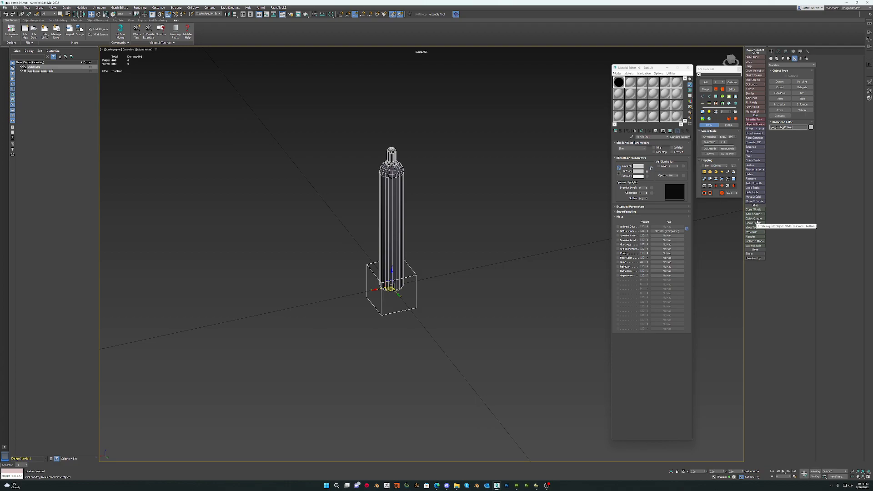
key(Return)
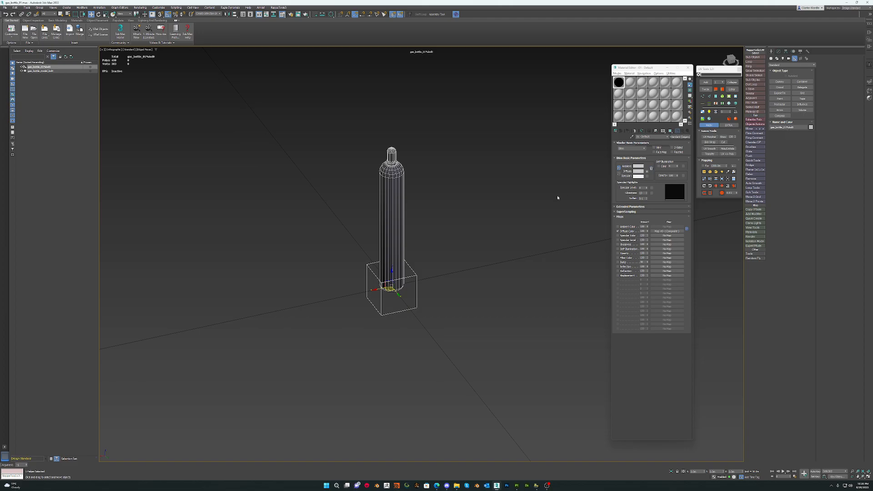
click(48, 71)
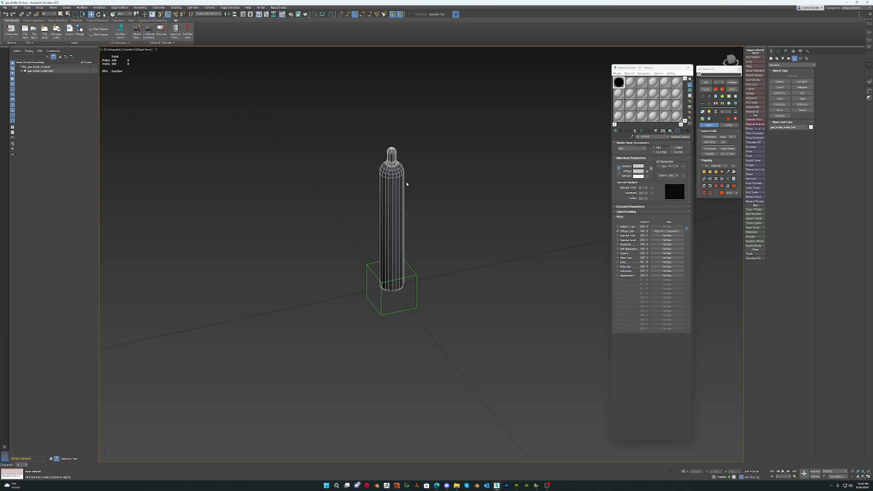
drag(43, 72, 42, 67)
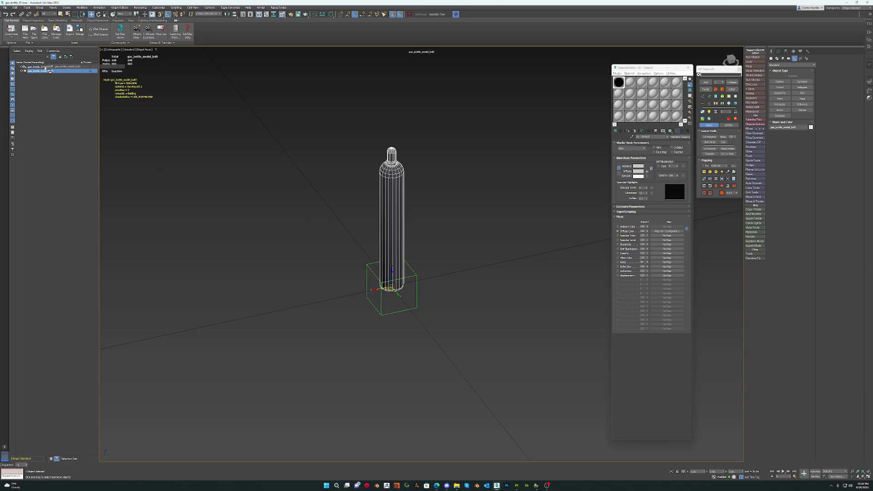
Clone the gas bottle together with its dummy as a single Copy moved sideways along the X axis, and frame it.
scroll(365, 214, down, 4)
alt+middle_drag(411, 238, 382, 283)
scroll(394, 243, down, 4)
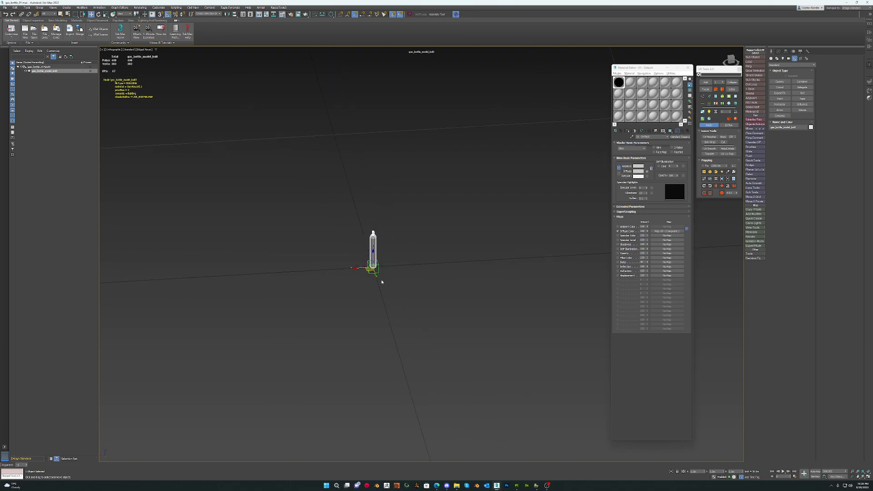
drag(345, 226, 412, 326)
shift+drag(356, 260, 439, 258)
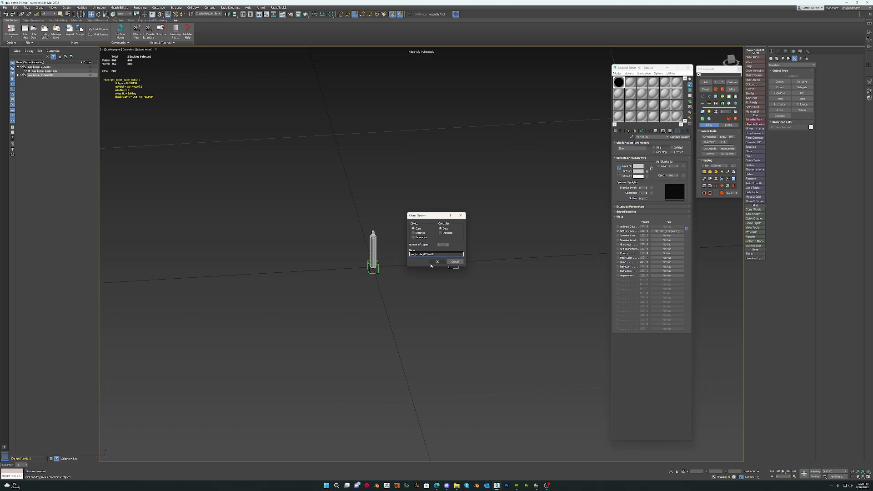
drag(434, 218, 414, 152)
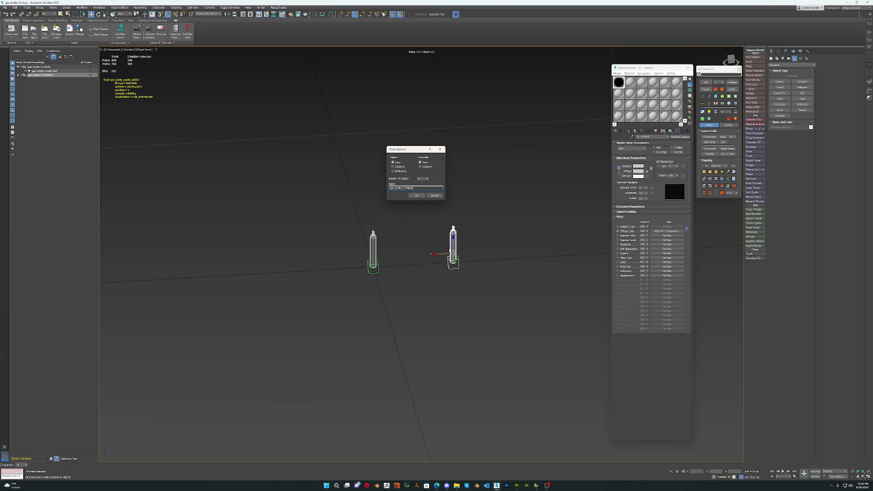
click(416, 195)
alt+middle_drag(419, 201, 466, 231)
scroll(459, 231, up, 10)
mouse_move(395, 279)
middle_down()
mouse_move(458, 236)
mouse_move(413, 258)
middle_up()
scroll(456, 238, down, 3)
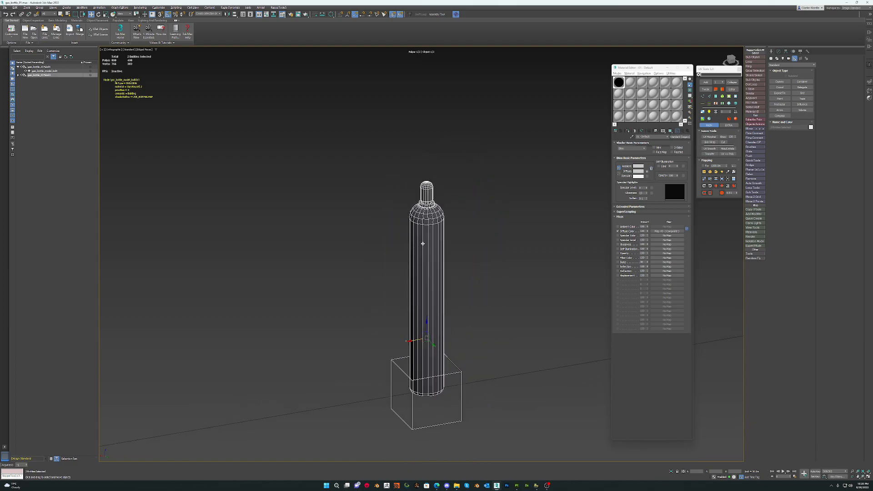
Remove alternate horizontal edge loops from the shoulder and domed valve cap of the copied gas bottle.
scroll(422, 244, up, 2)
mouse_move(416, 255)
middle_down()
mouse_move(421, 236)
mouse_move(426, 253)
middle_up()
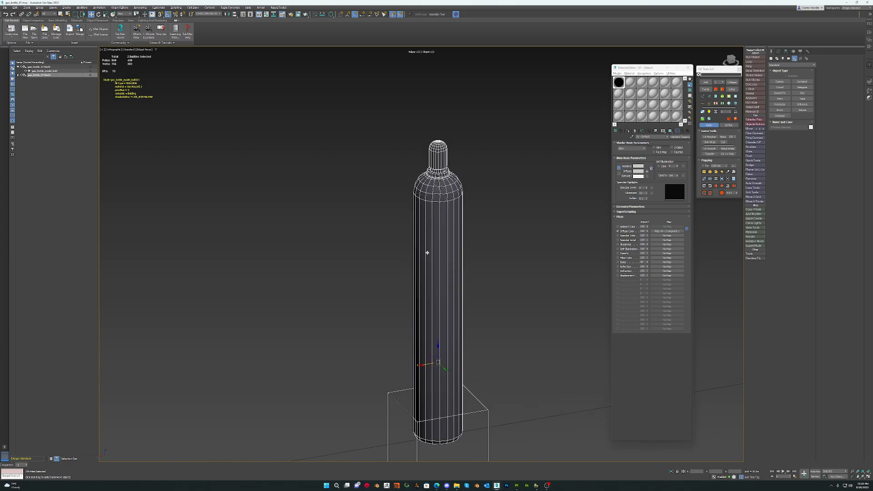
scroll(446, 221, up, 3)
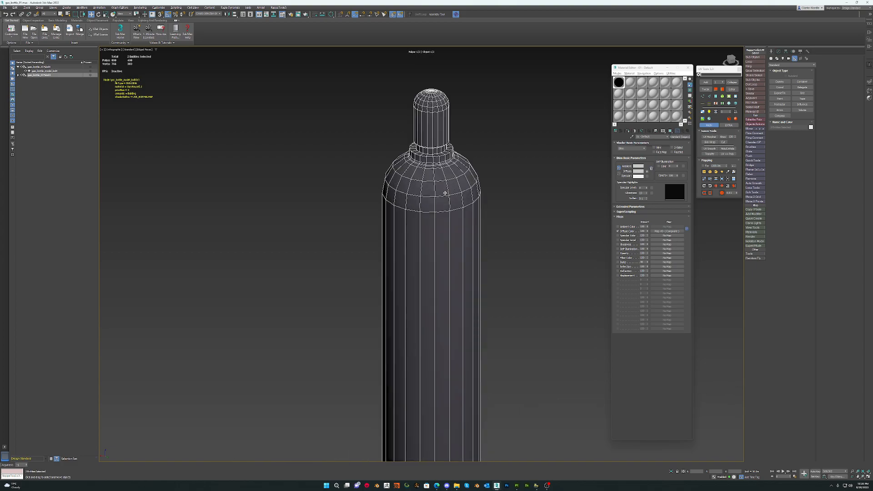
click(445, 233)
key(2)
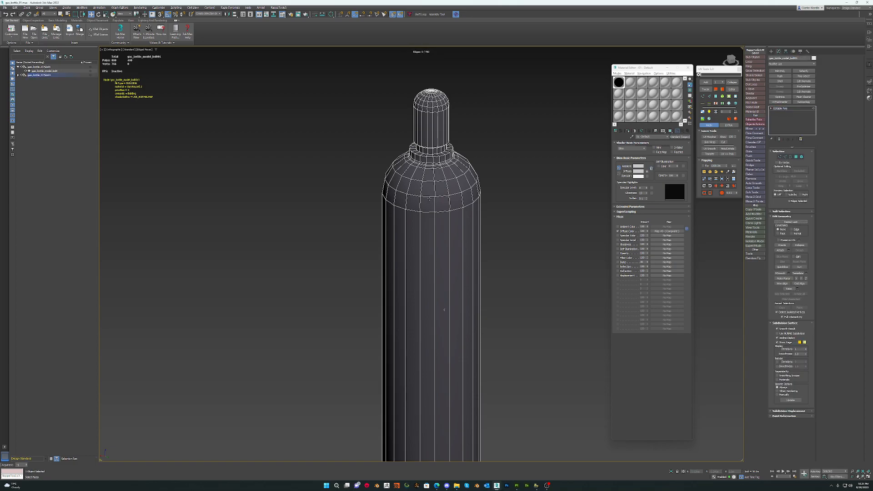
double_click(428, 197)
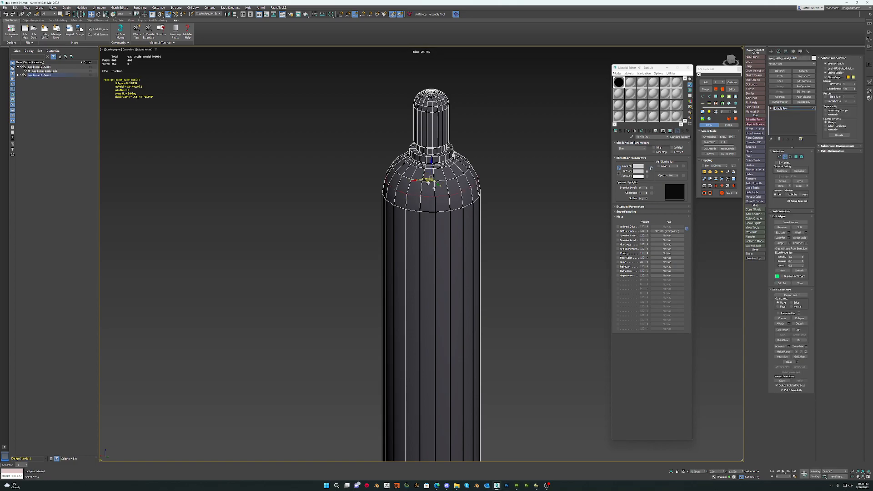
scroll(428, 173, up, 5)
ctrl+double_click(446, 156)
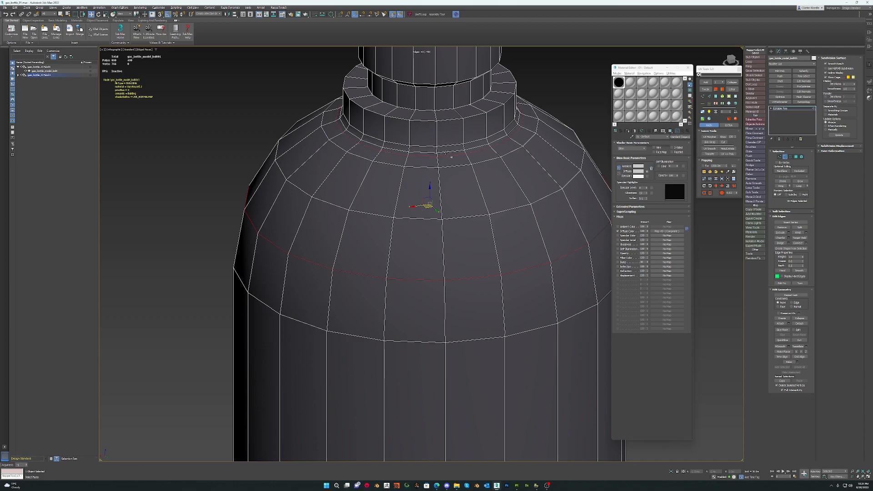
middle_drag(446, 153, 441, 227)
ctrl+double_click(424, 96)
key(ctrl+z)
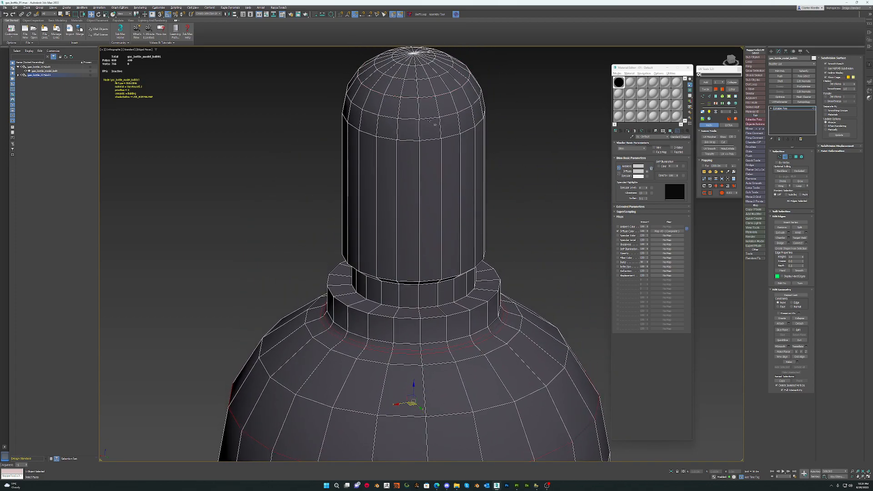
double_click(425, 118)
ctrl+double_click(422, 80)
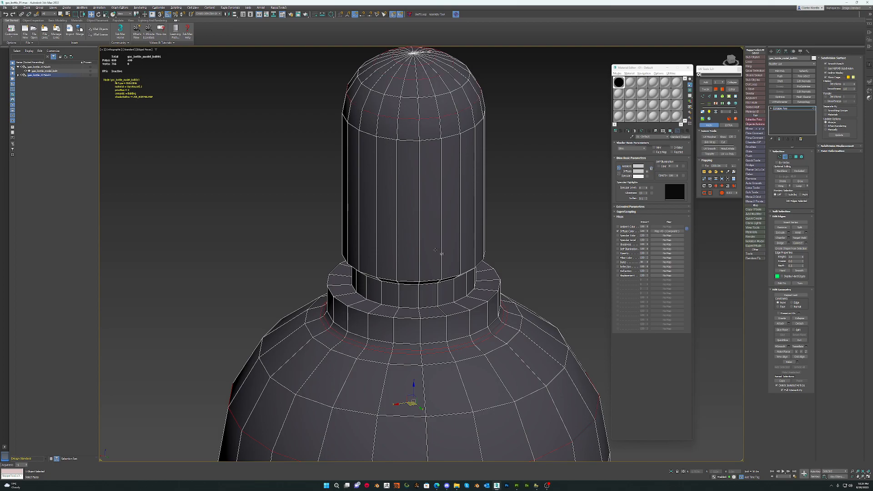
ctrl+click(783, 227)
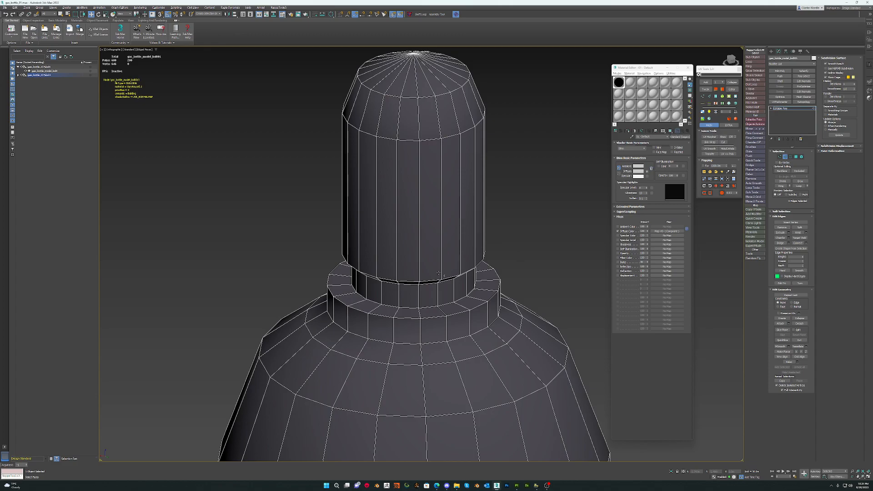
Select every second vertical edge line around the copied bottle with the loop selection tool and remove them.
scroll(443, 299, down, 3)
middle_drag(442, 299, 446, 234)
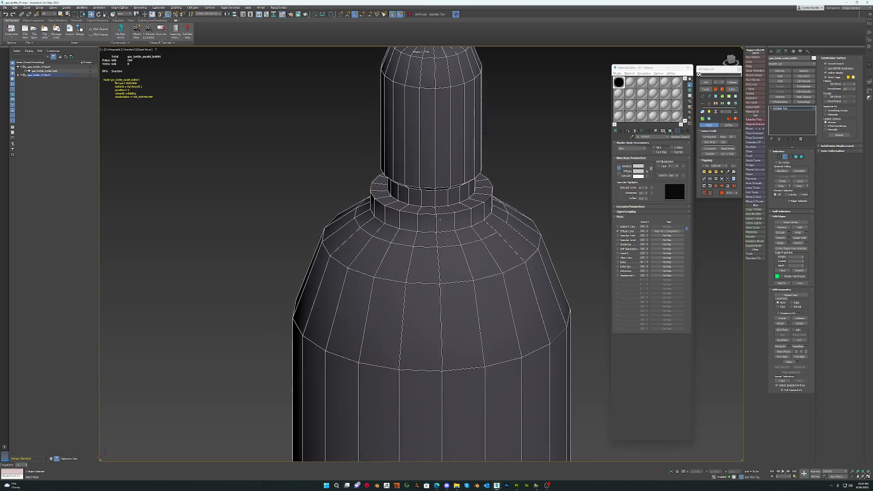
scroll(446, 234, up, 1)
double_click(445, 309)
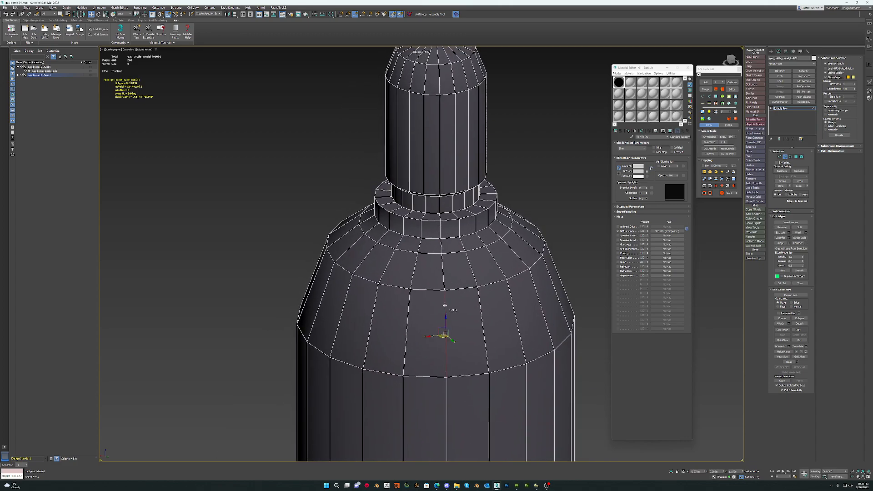
ctrl+double_click(439, 205)
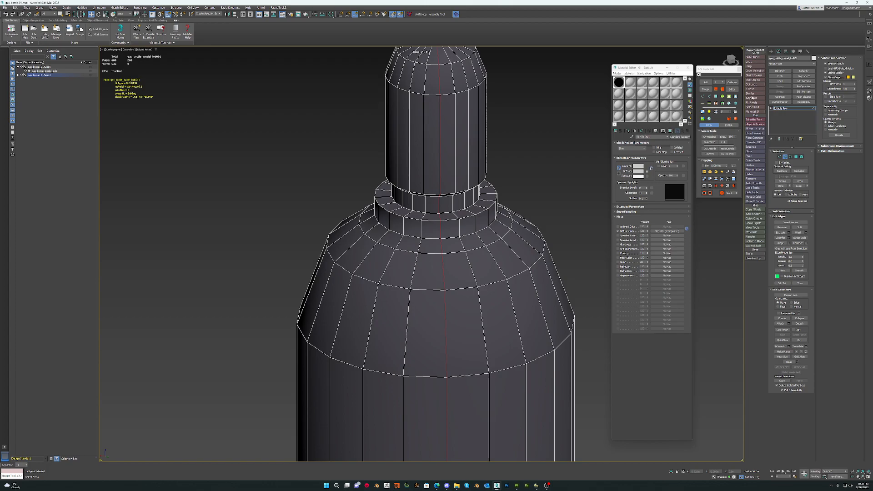
click(749, 85)
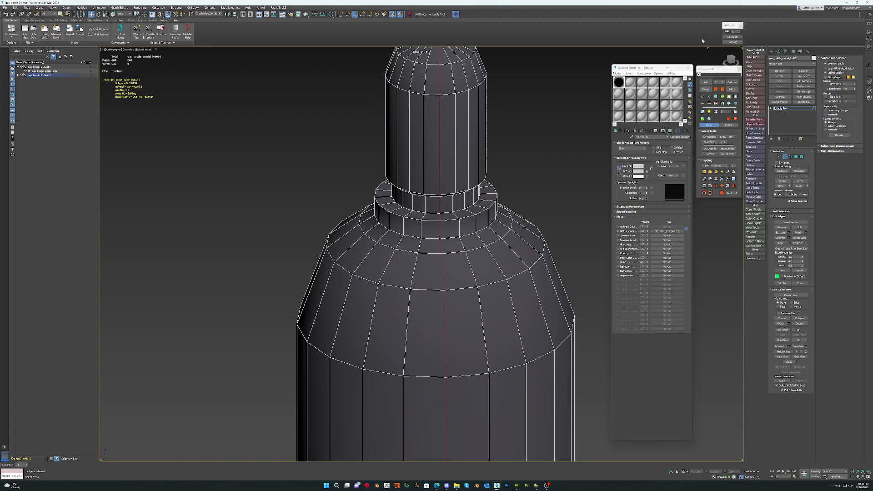
drag(730, 25, 714, 30)
click(719, 47)
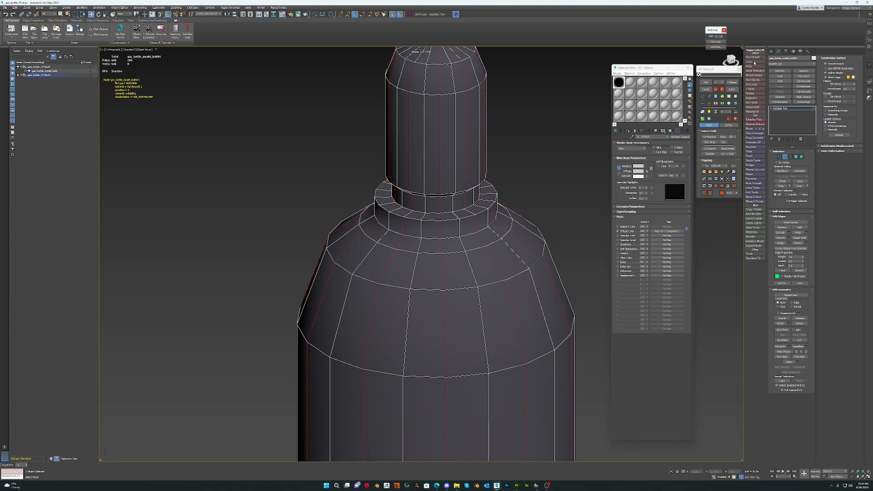
scroll(444, 249, down, 3)
middle_drag(454, 287, 483, 186)
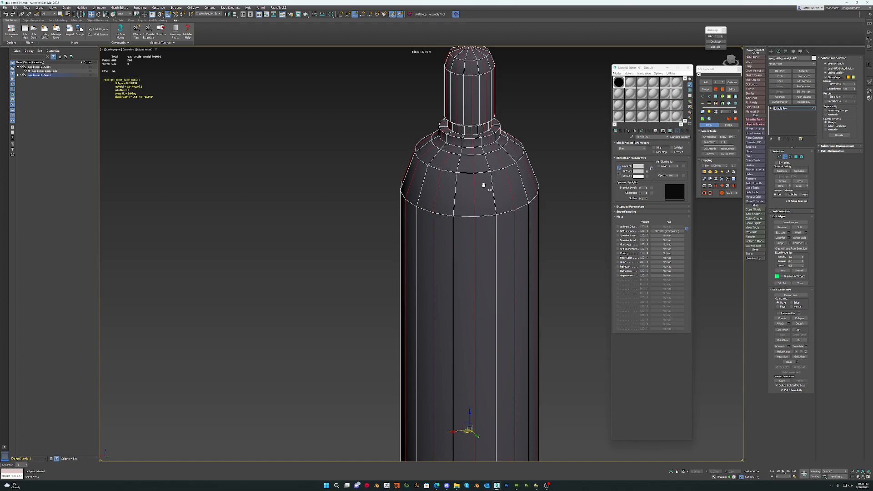
scroll(484, 185, down, 5)
click(782, 227)
Remove the horizontal edge loop on the upper shoulder just below the copied bottle's neck collar.
scroll(483, 255, up, 8)
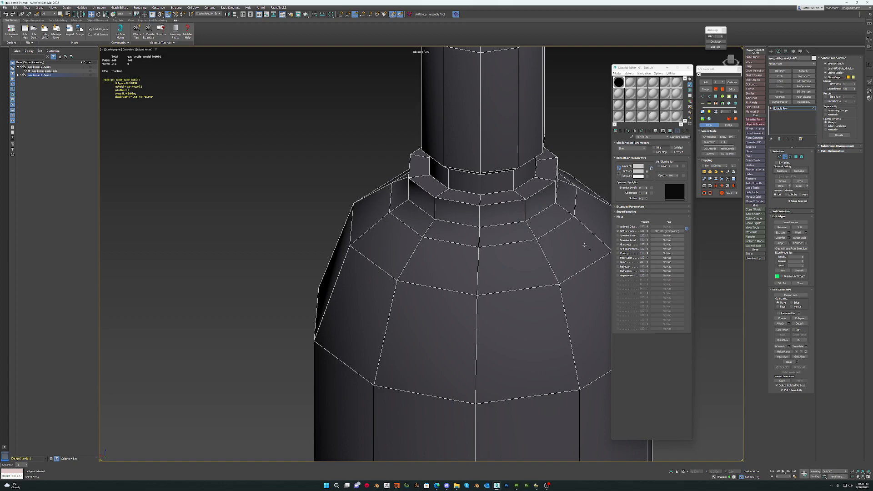
double_click(552, 228)
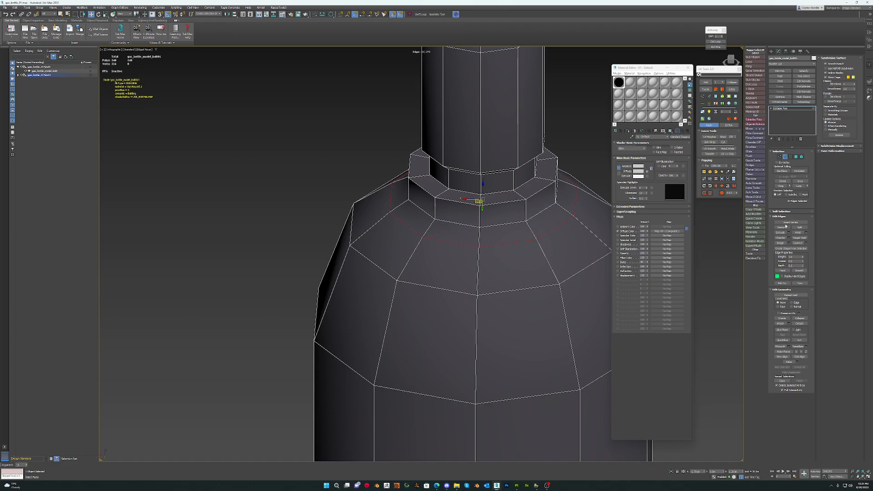
click(783, 227)
scroll(498, 236, down, 6)
scroll(497, 237, down, 8)
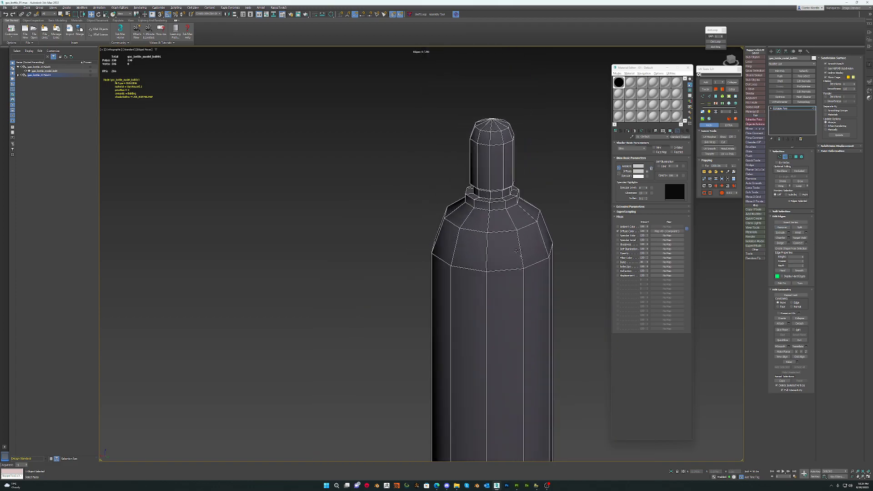
Remove the middle edge loop of the rounded rim at the base of the copied bottle.
middle_drag(529, 294, 489, 186)
scroll(481, 342, up, 6)
scroll(481, 342, up, 2)
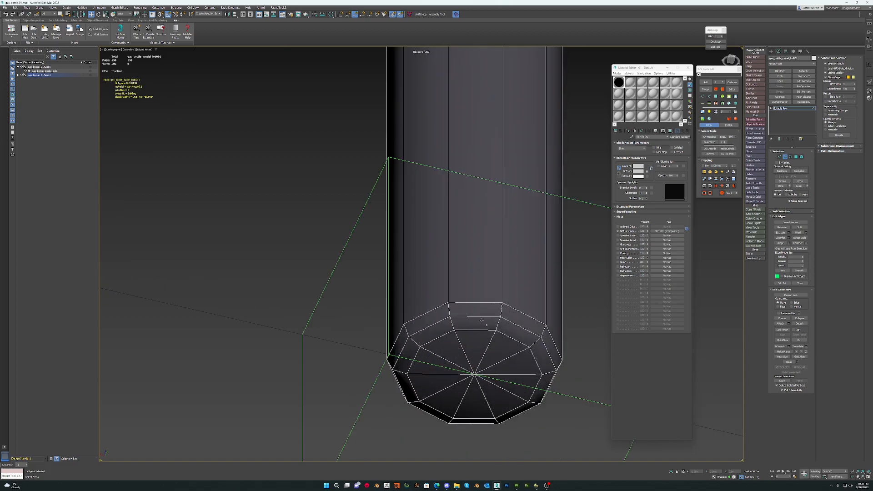
double_click(483, 321)
ctrl+click(783, 227)
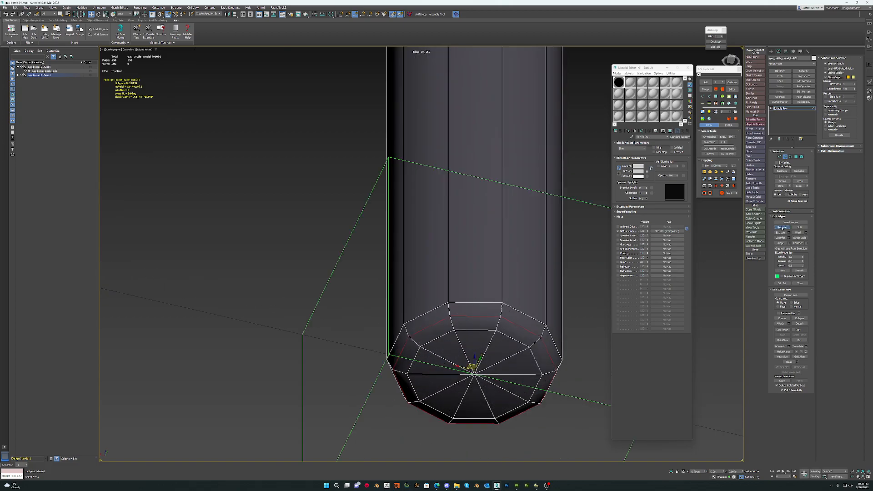
Inspect the simplified bottle from top to base, leave edge editing, and compare it with the original bottle.
scroll(513, 271, down, 8)
alt+middle_drag(514, 207, 456, 349)
scroll(460, 296, up, 10)
scroll(441, 166, down, 10)
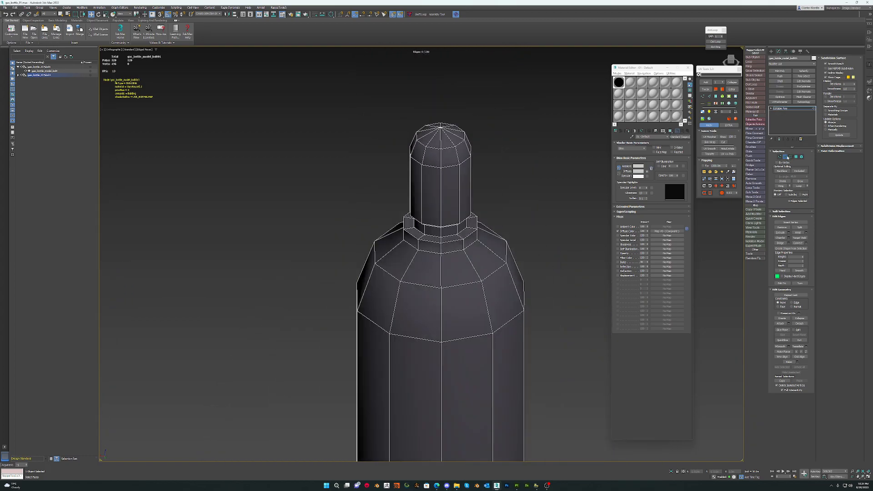
key(2)
scroll(417, 236, down, 3)
scroll(416, 237, down, 5)
alt+middle_drag(417, 238, 415, 271)
scroll(414, 270, up, 6)
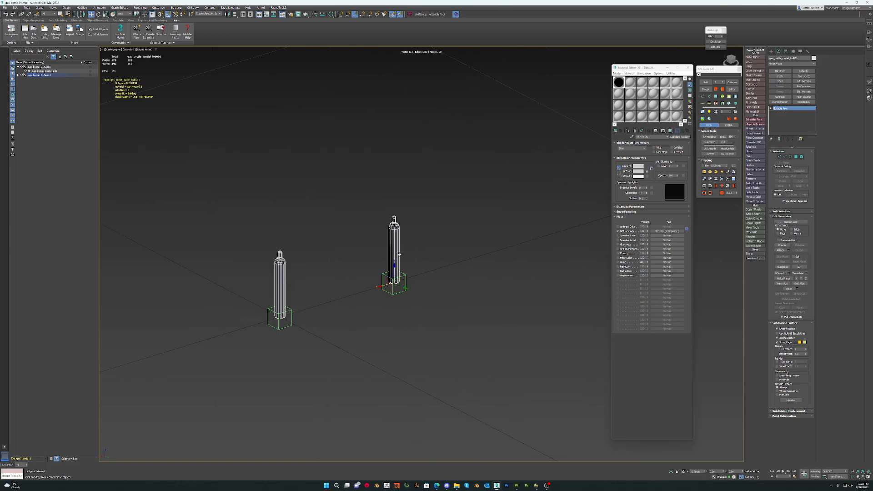
scroll(402, 248, up, 2)
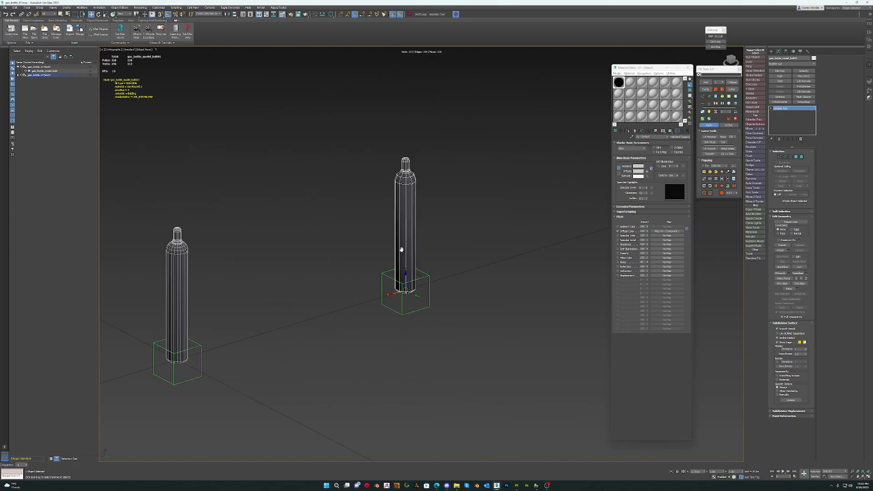
scroll(418, 226, up, 2)
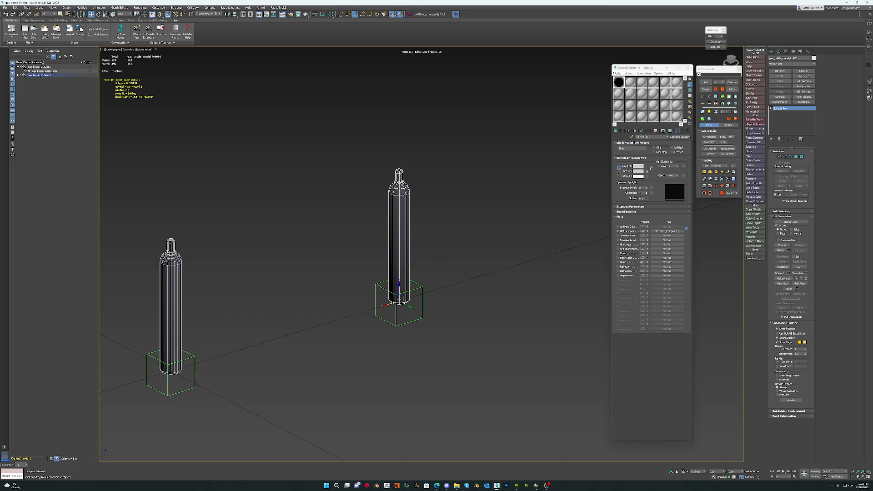
Switch to File Explorer and make two copies of the orange gas_bottle_01 texture image in the same folder.
click(457, 485)
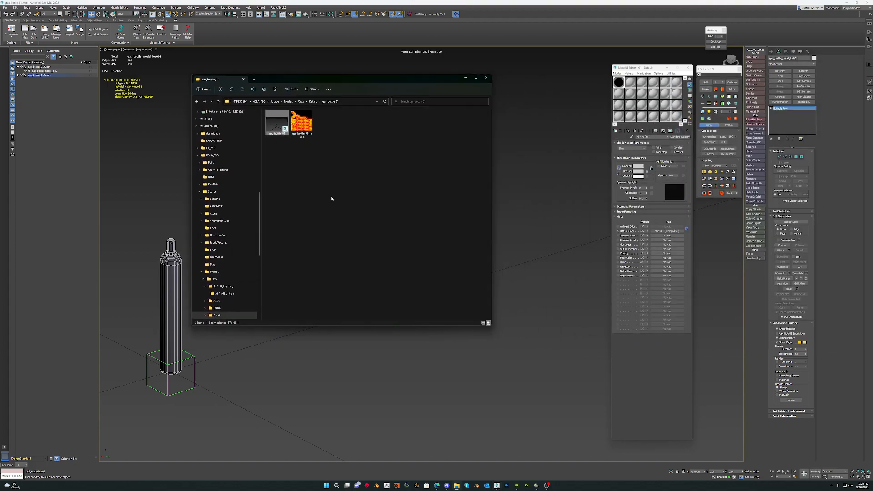
click(302, 122)
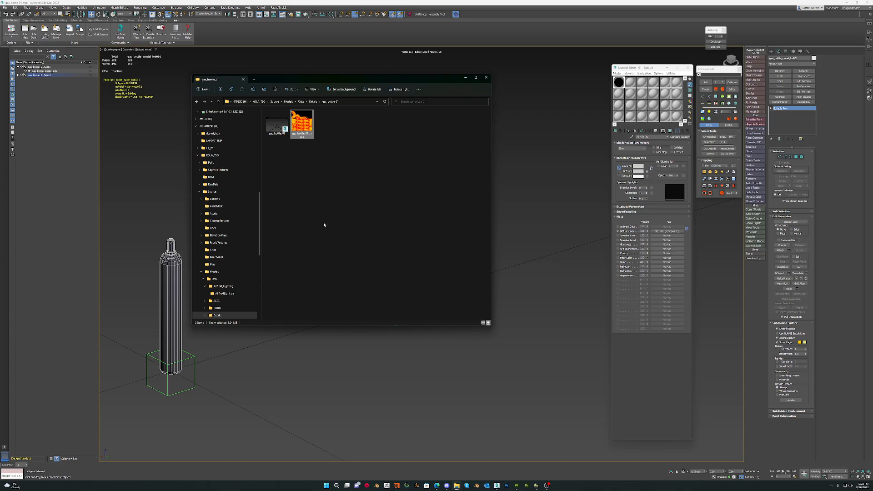
key(ctrl+v)
key(ctrl+v)
Rename one of the copied texture images to gas_bottle_01_lod1, keeping the new name on the clipboard.
click(328, 129)
key(F2)
key(Right)
key(BackSpace)
key(BackSpace)
key(BackSpace)
key(BackSpace)
key(BackSpace)
key(BackSpace)
key(BackSpace)
key(BackSpace)
key(BackSpace)
text(lod1)
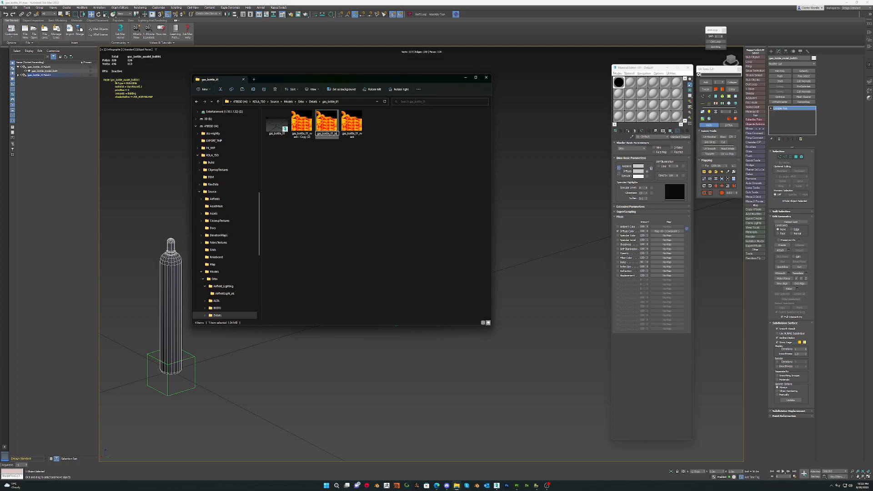
key(shift+Up)
key(shift+Home)
key(Return)
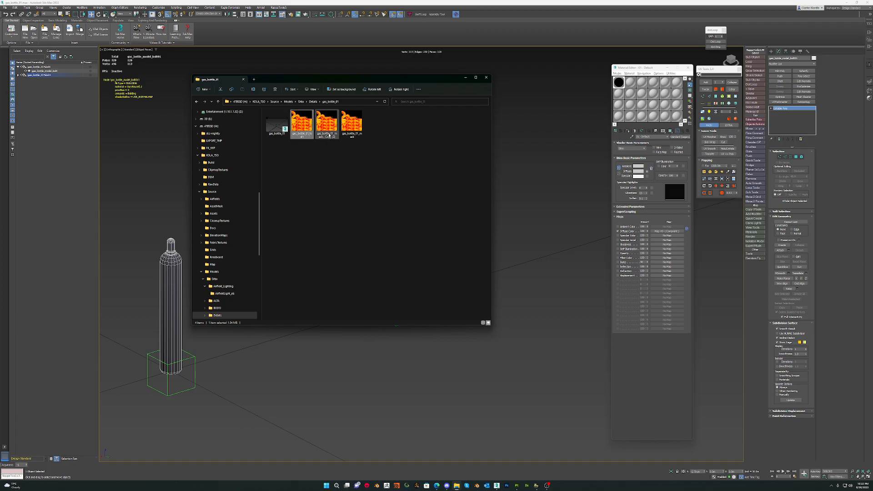
Rename the other copied texture image with the gas_bottle_01_lod1 name as its start.
click(328, 135)
key(F2)
key(ctrl+v)
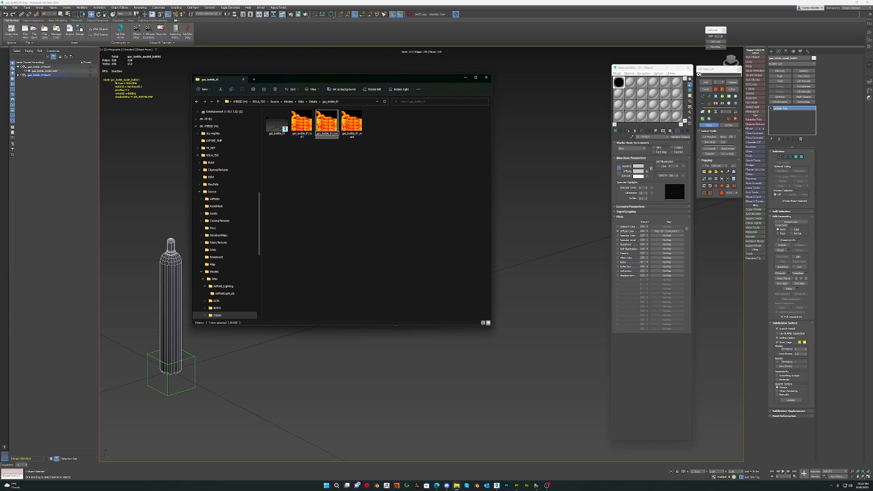
text(1)
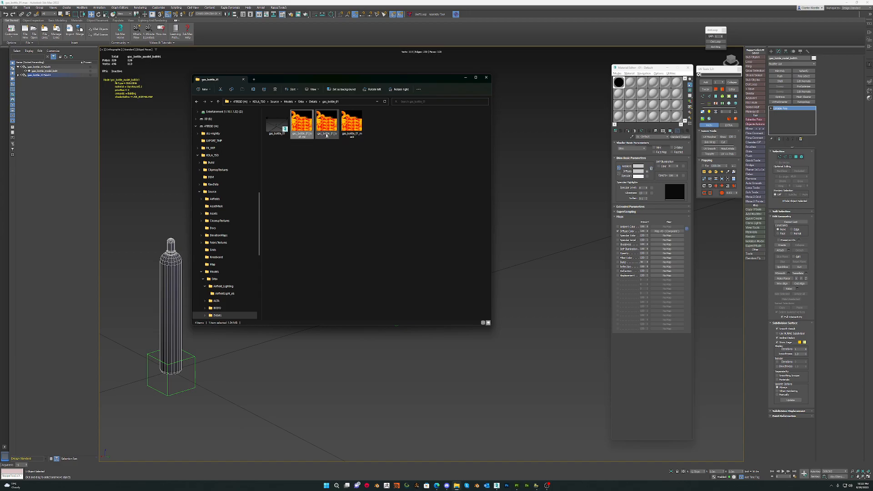
Make two more copies of the original gas_bottle_01 texture image for the second detail level.
click(353, 130)
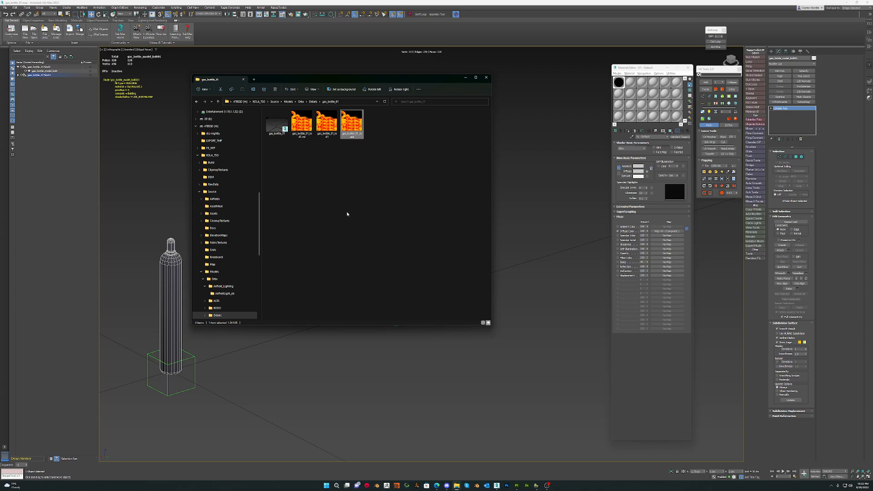
key(ctrl+v)
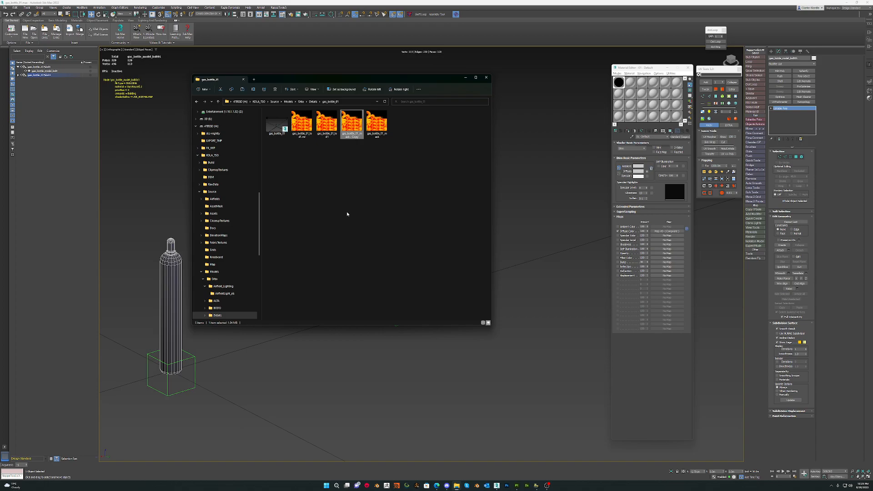
key(ctrl+v)
Rename one new texture copy to gas_bottle_01_lod2, based on the name copied from the lod1 image.
click(329, 130)
key(F2)
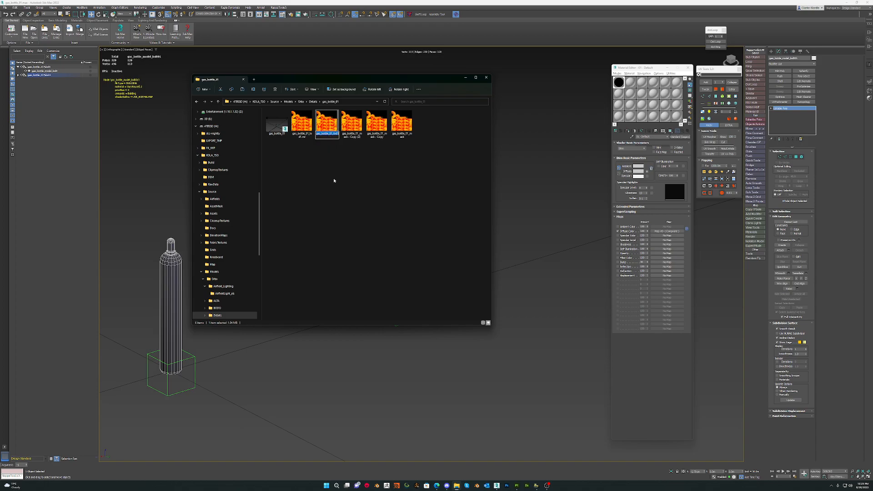
key(ctrl+c)
click(377, 131)
key(F2)
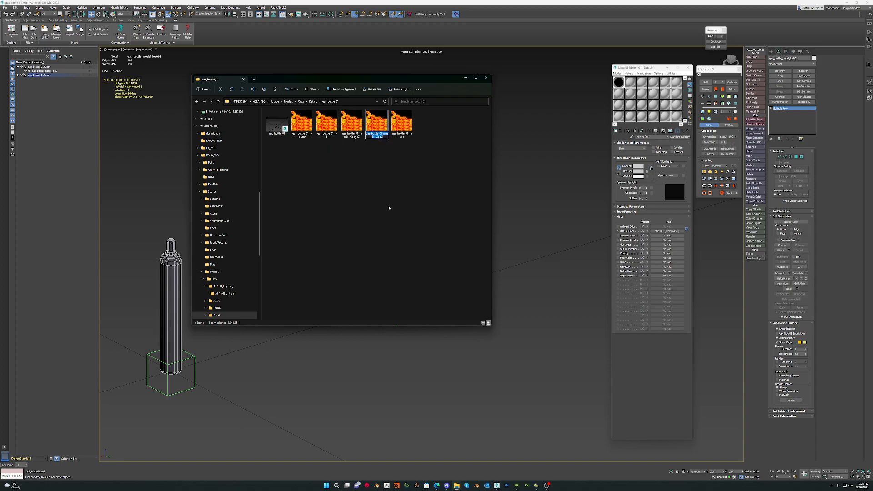
key(ctrl+v)
key(BackSpace)
text(2)
key(shift+Up)
key(shift+Home)
key(Return)
Rename the last texture copy with gas_bottle_01_lod2 as its start, and close the File Explorer window.
click(377, 125)
key(F2)
key(ctrl+v)
text(2.m)
key(Return)
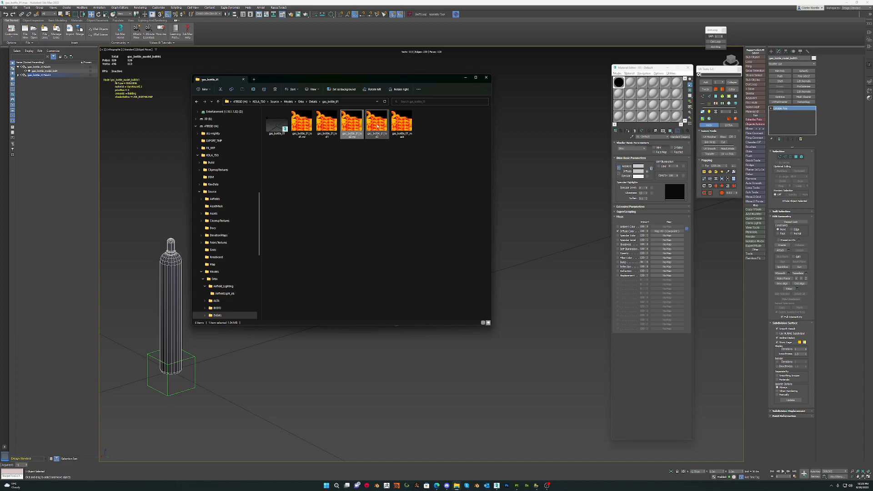
click(486, 77)
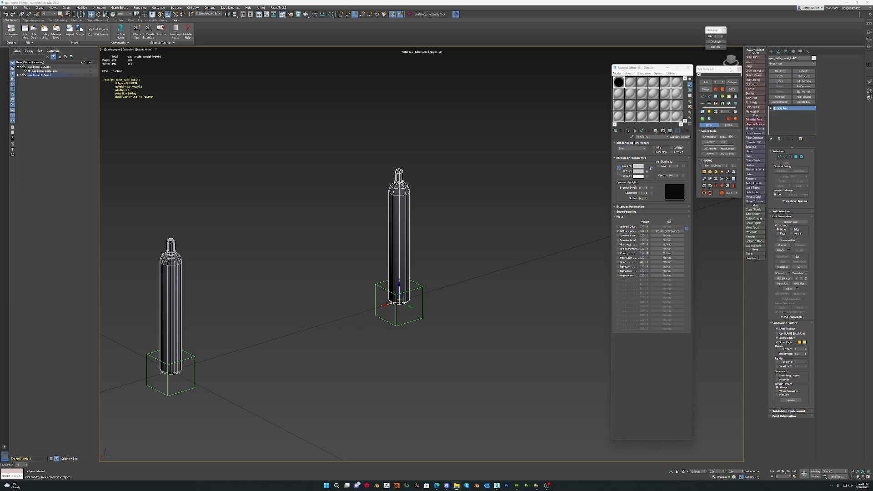
Name the first material lod0 and the second, empty material lod1.
click(630, 82)
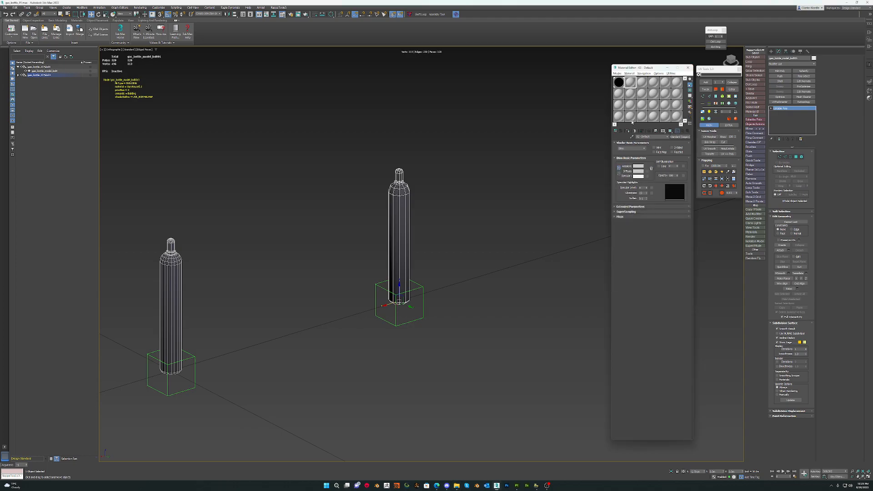
click(619, 82)
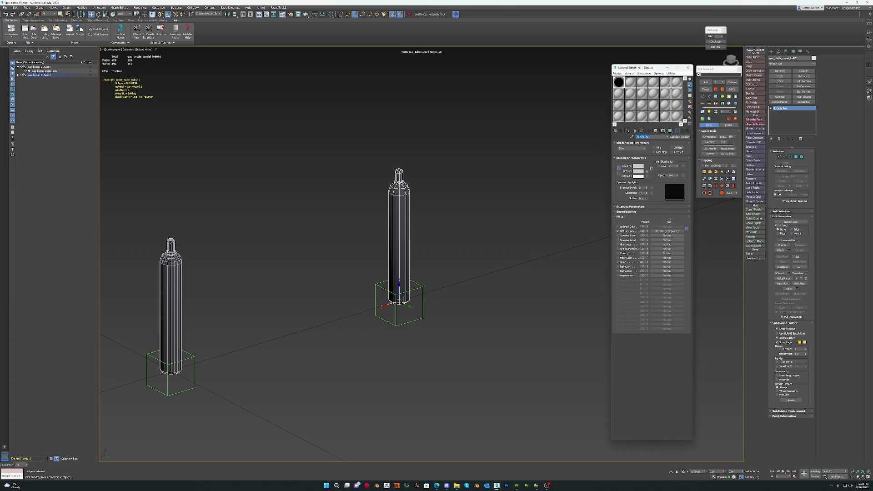
text(lod0)
click(631, 80)
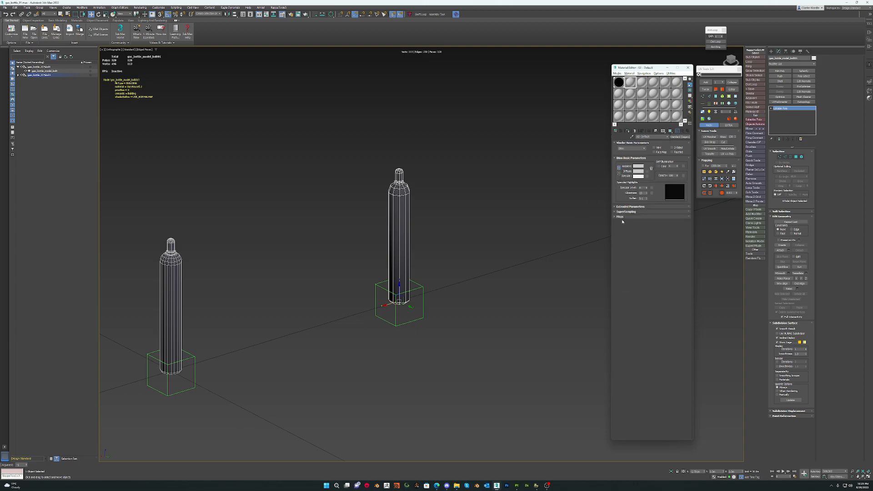
text(lod1)
Load the lod1 texture images into the lod1 material's Diffuse Color and Specular Level maps.
click(620, 217)
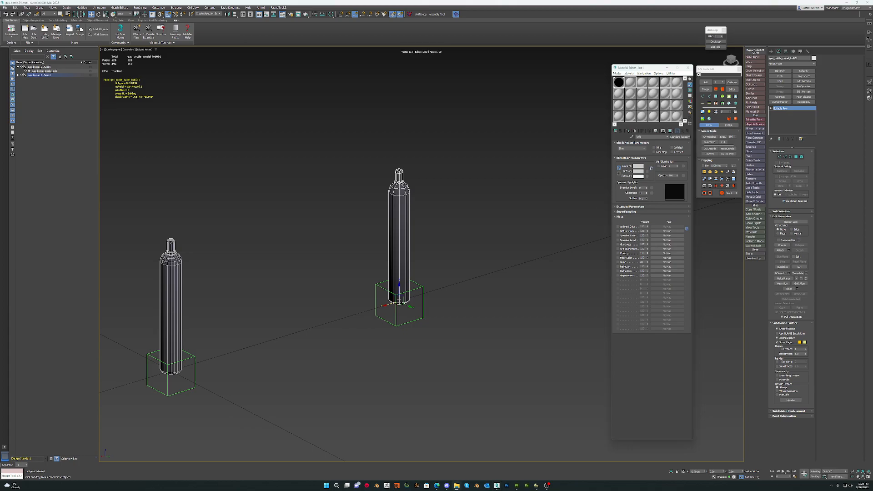
drag(857, 177, 667, 232)
drag(871, 194, 673, 242)
click(667, 231)
click(687, 131)
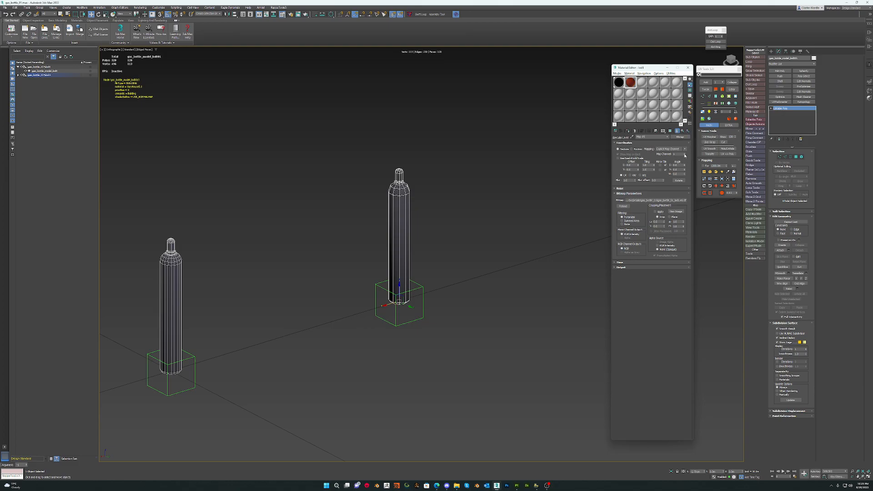
click(688, 131)
Open the simplified bottle copy's UV layout in the UV editor, enlarge the editor window and inspect the UV shells.
middle_drag(406, 248, 430, 238)
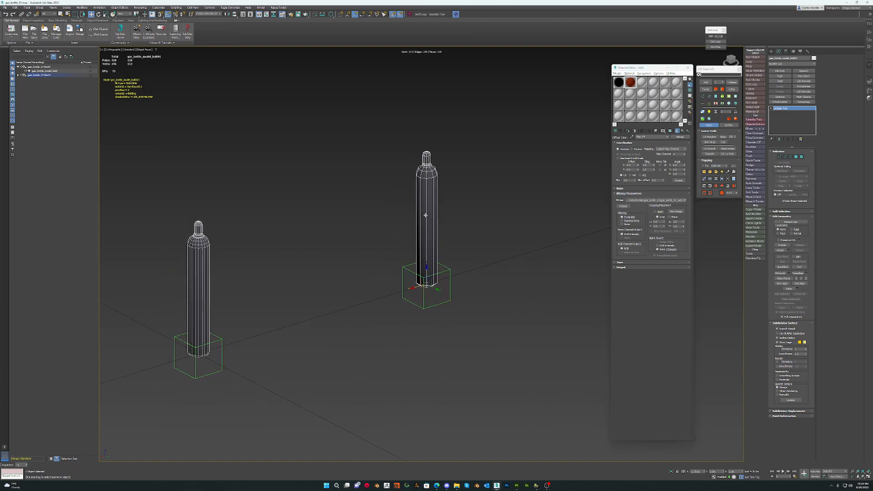
click(732, 89)
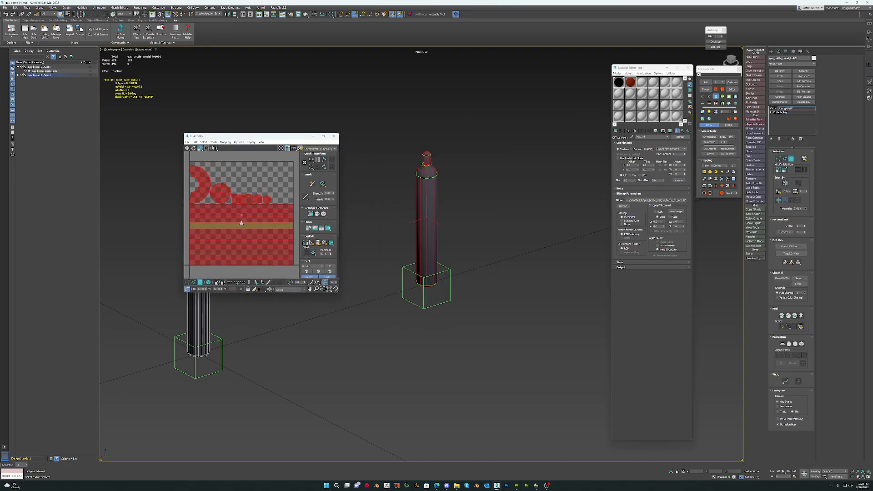
scroll(225, 212, up, 4)
scroll(222, 217, down, 3)
mouse_move(215, 218)
middle_down()
mouse_move(284, 213)
mouse_move(230, 212)
middle_up()
scroll(208, 209, up, 2)
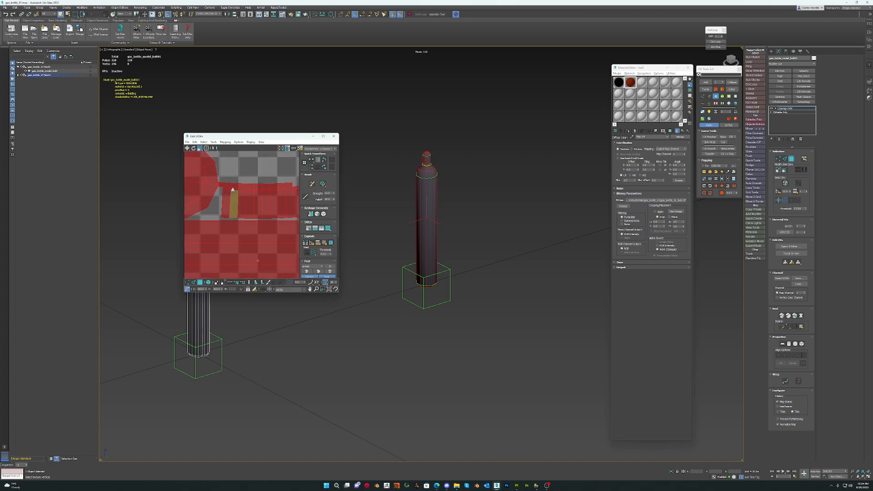
scroll(231, 202, down, 3)
drag(274, 136, 326, 49)
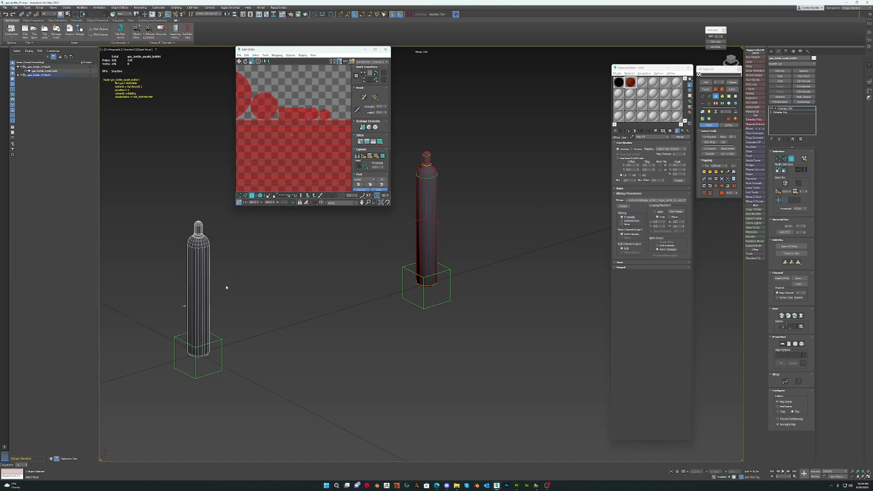
drag(390, 206, 460, 274)
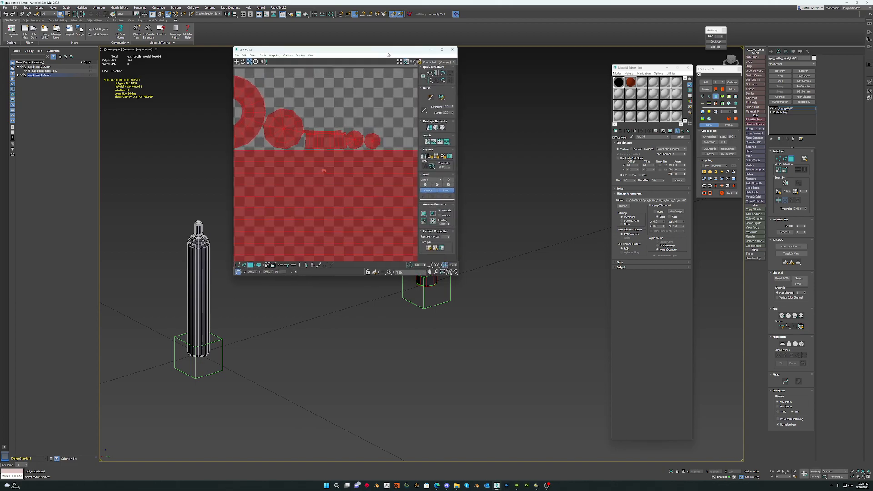
drag(345, 49, 263, 50)
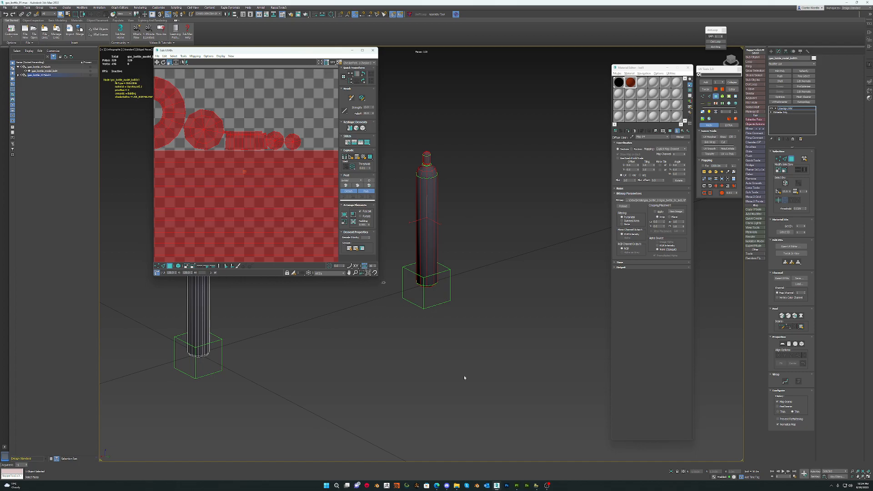
scroll(280, 148, down, 4)
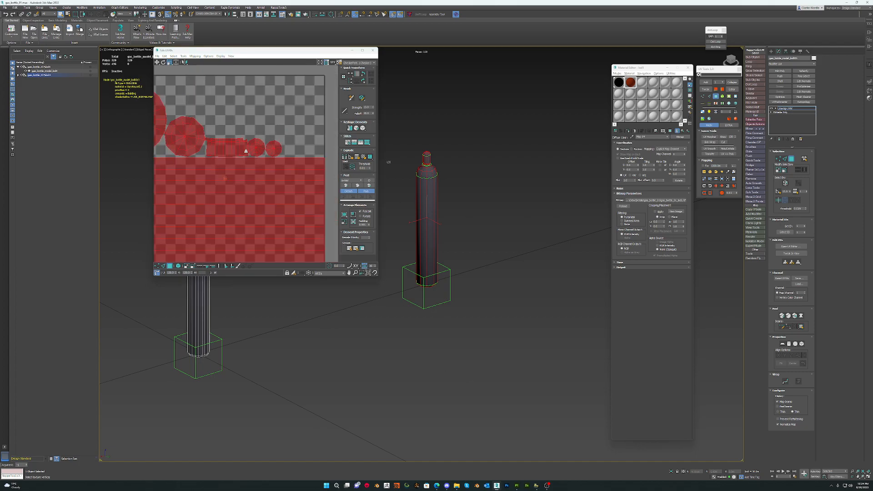
Select all the bottle's UV faces, pack them inside the UV square and collapse the unwrap into the mesh.
key(2)
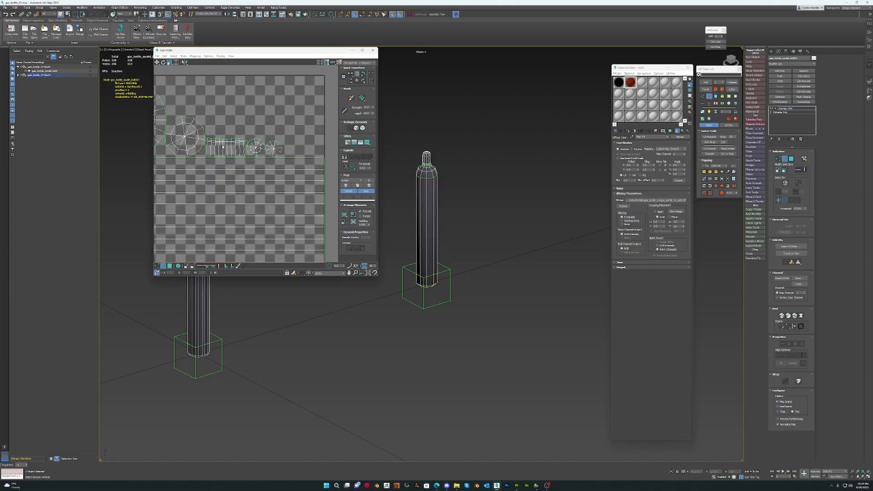
scroll(223, 146, down, 6)
drag(199, 133, 260, 196)
key(3)
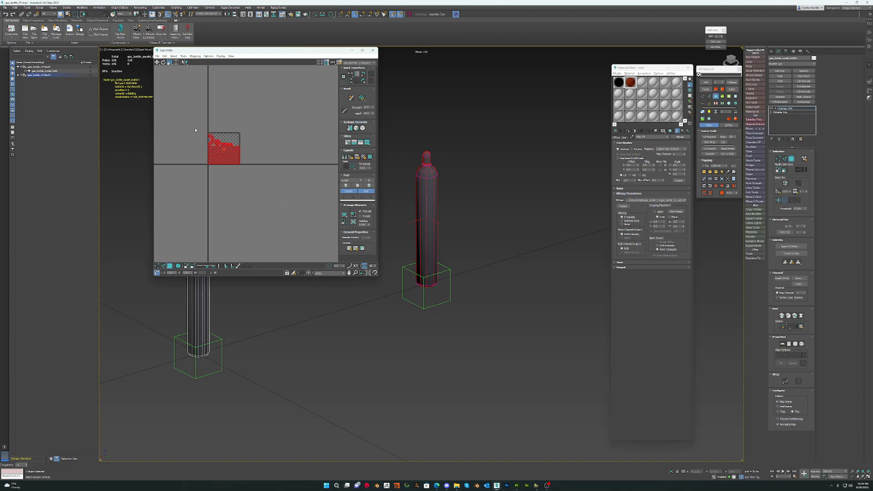
click(345, 215)
scroll(216, 135, up, 8)
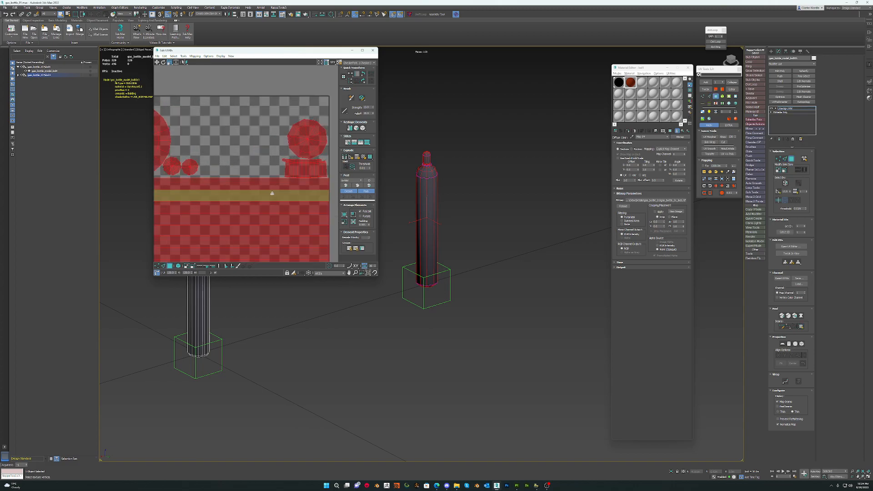
scroll(285, 176, down, 2)
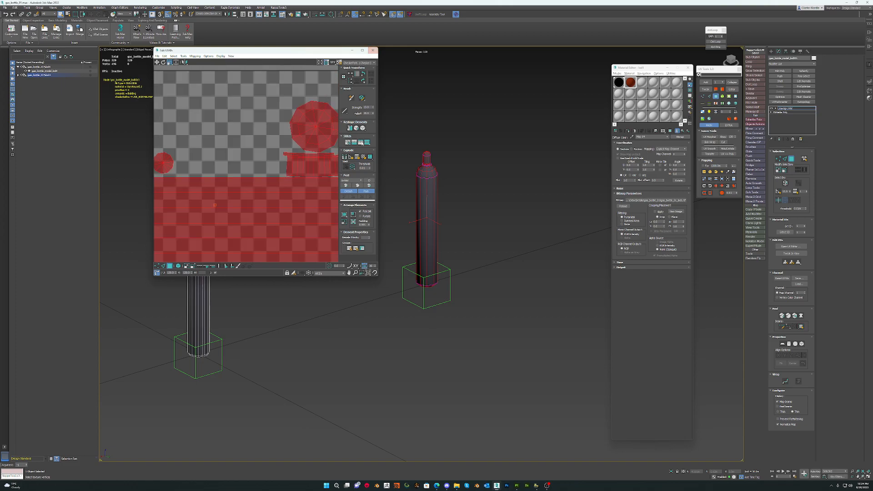
click(732, 82)
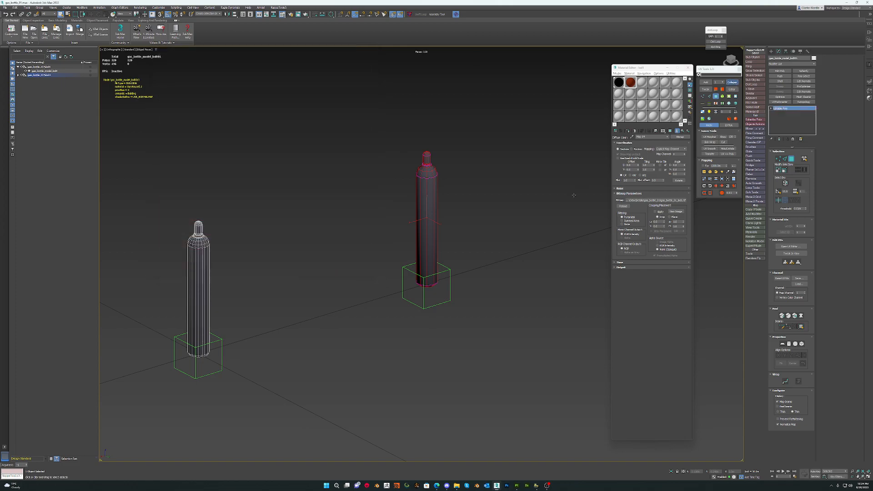
Add a new UV unwrap to the bottle copy, move its UVs to another map channel and collapse it.
click(706, 81)
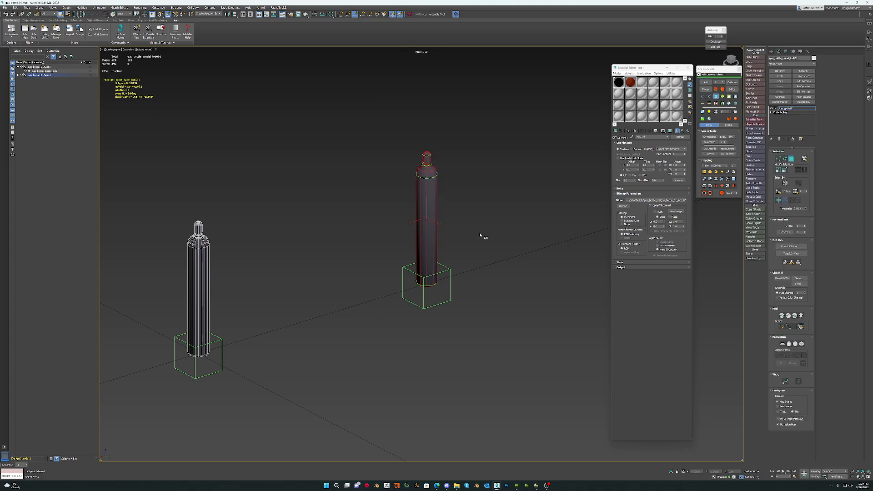
click(805, 294)
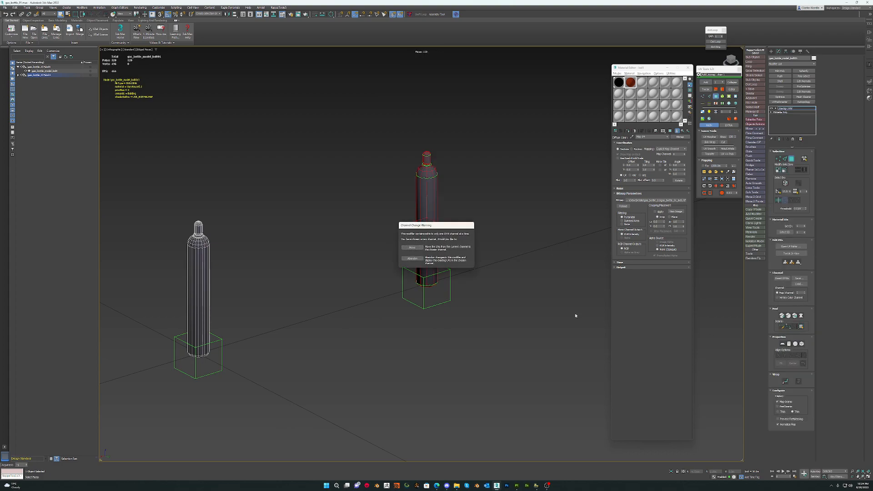
click(413, 248)
click(732, 82)
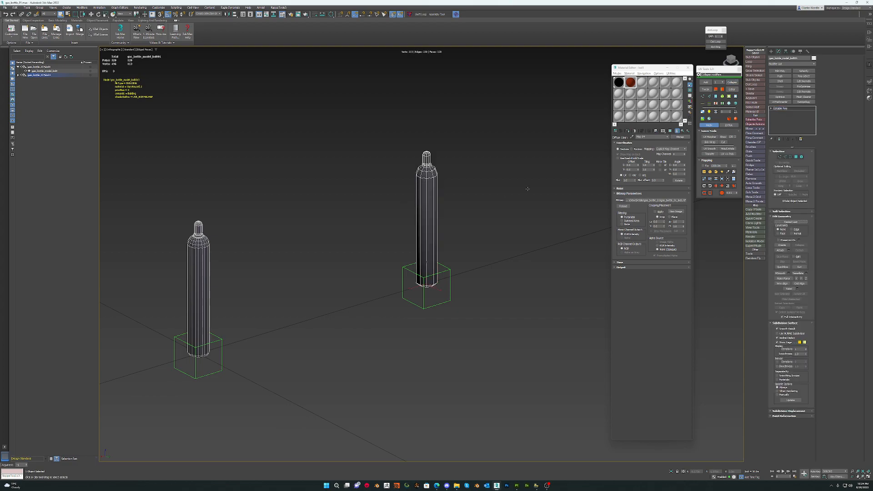
Assign the lod1 material to the simplified bottle and show its texture in the viewport.
click(628, 131)
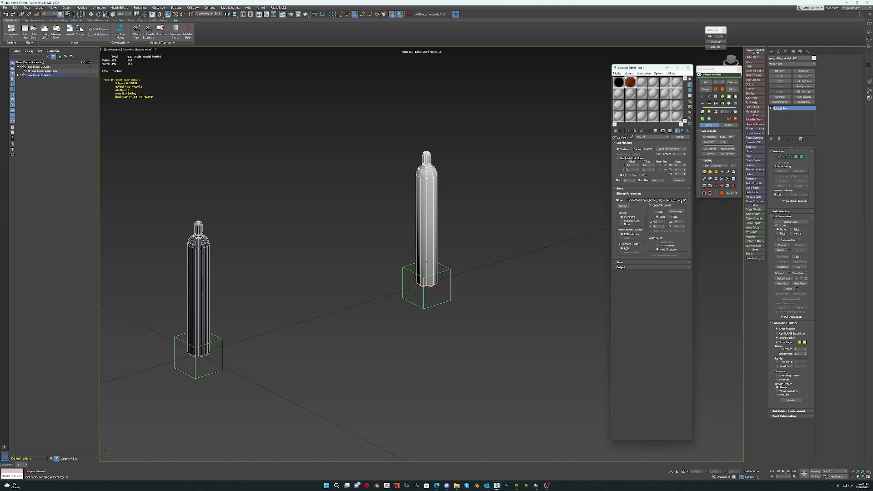
click(671, 131)
alt+middle_drag(274, 376, 355, 308)
scroll(396, 305, down, 5)
middle_drag(386, 248, 376, 260)
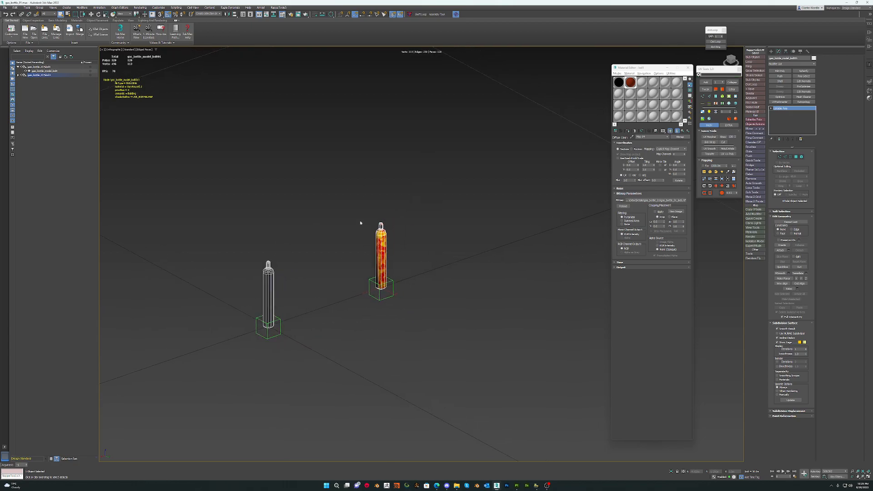
Clone the textured lod1 bottle together with its dummy as a copy, placed farther along the row.
drag(362, 232, 439, 377)
alt+middle_drag(430, 342, 432, 351)
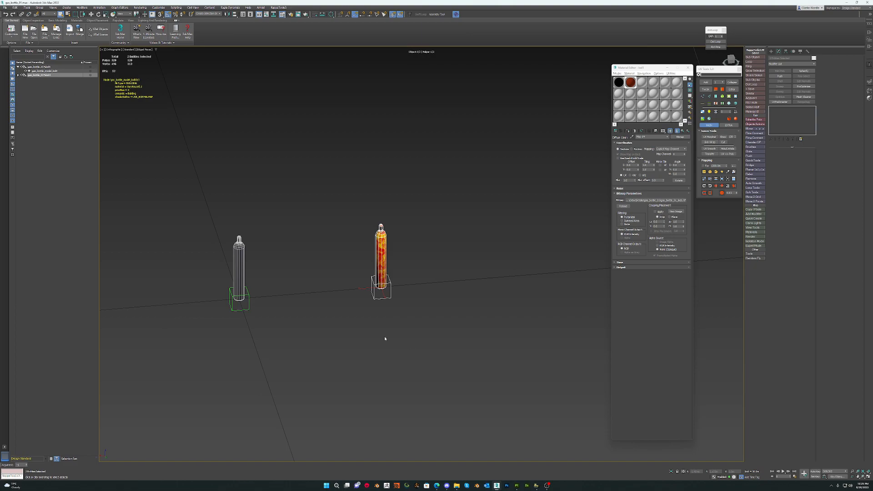
key(w)
mouse_move(362, 272)
shift+mouse_down()
mouse_move(530, 254)
mouse_move(517, 261)
shift+mouse_up()
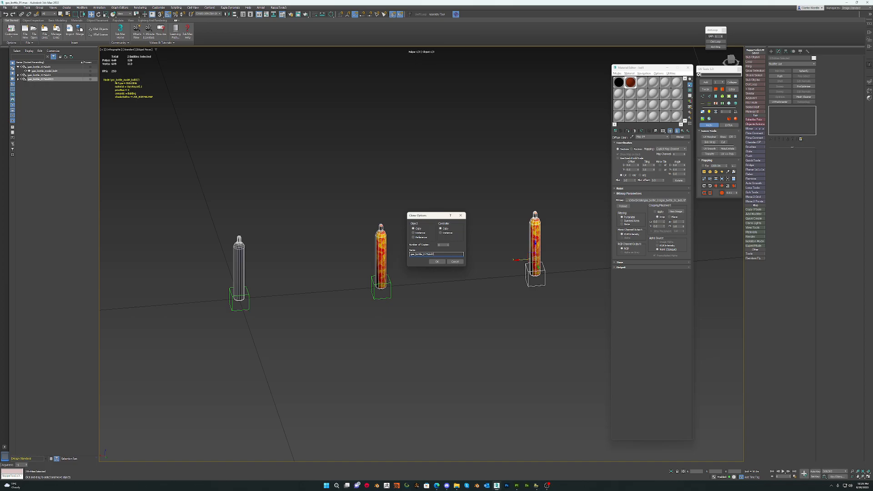
key(Return)
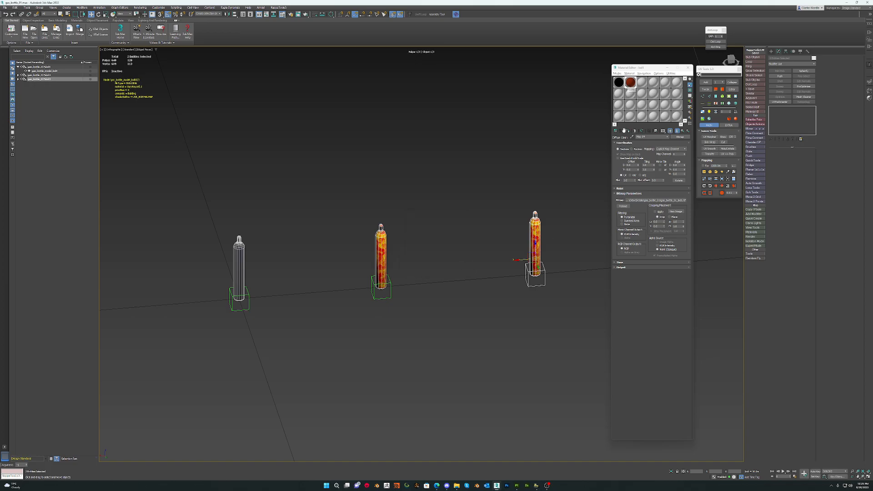
Duplicate the lod1 material as lod2 and replace its Diffuse Color and Specular Level bitmaps with the lod2 texture images.
drag(630, 82, 642, 83)
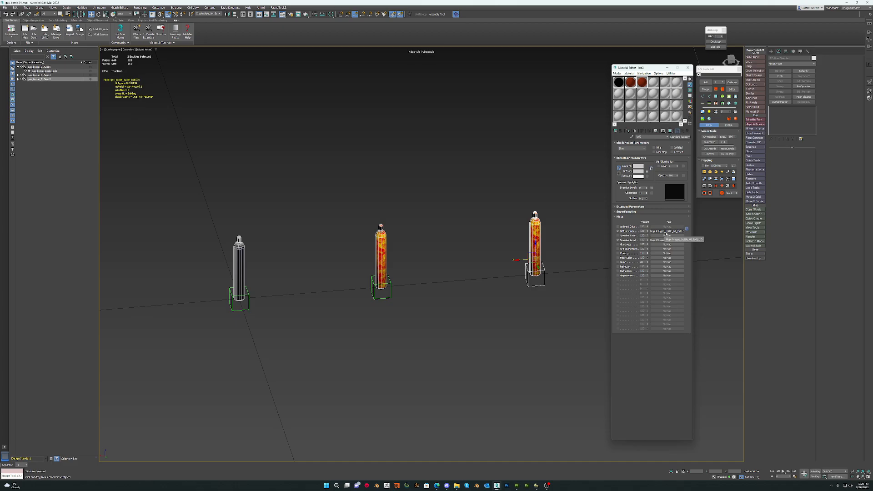
click(667, 232)
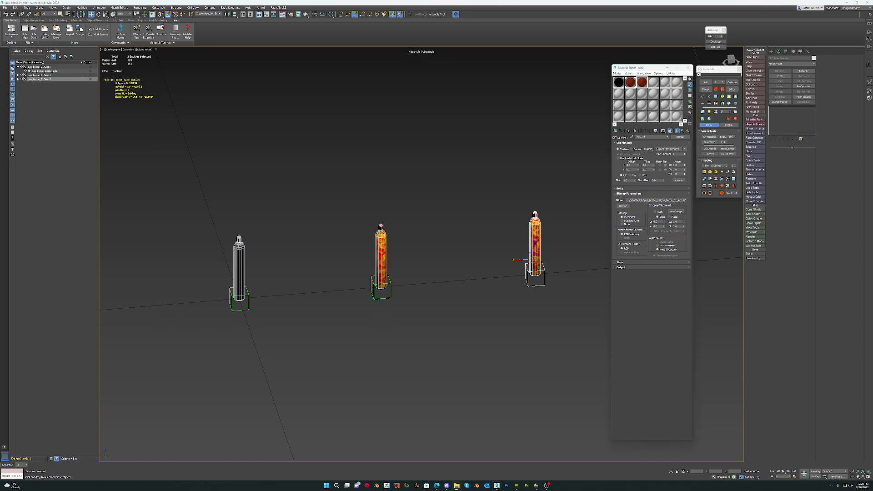
drag(743, 208, 674, 201)
click(688, 132)
drag(768, 210, 675, 201)
click(688, 132)
Assign the lod2 material to the newest bottle at the end of the row.
middle_drag(545, 249, 489, 249)
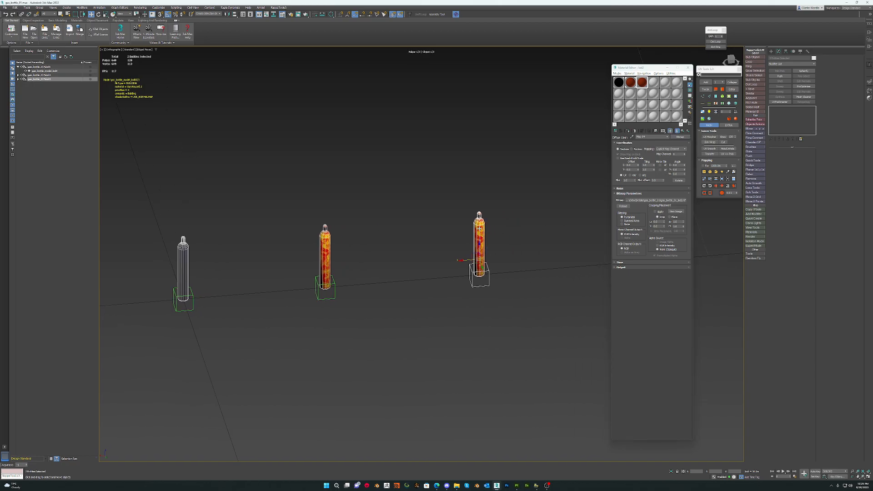
click(479, 228)
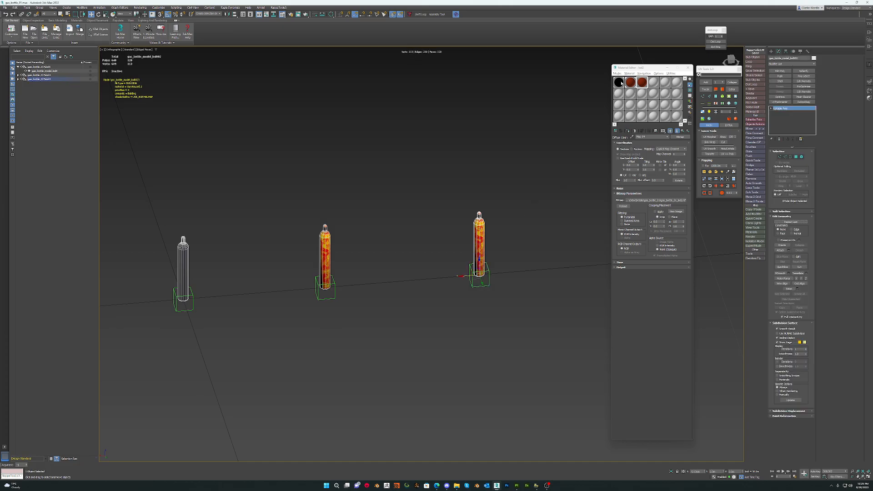
click(628, 131)
Check the assigned material names in the object properties of the lod2 and lod1 bottles.
right_click(479, 228)
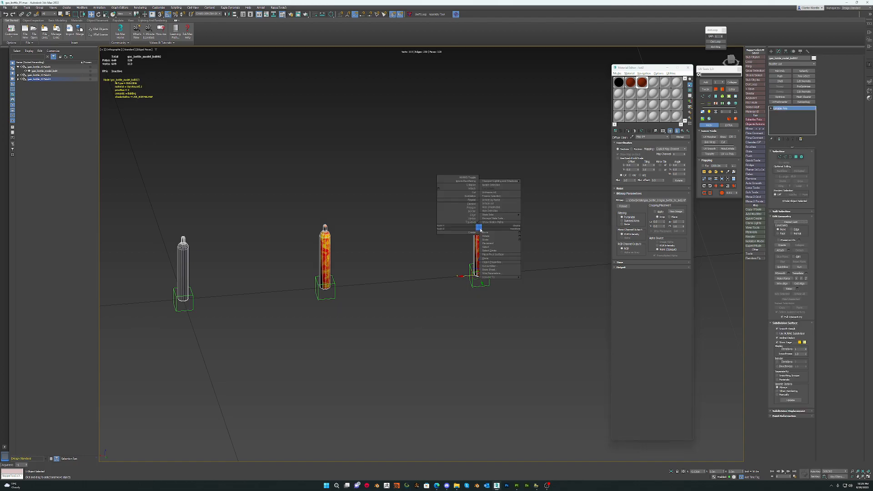
click(493, 262)
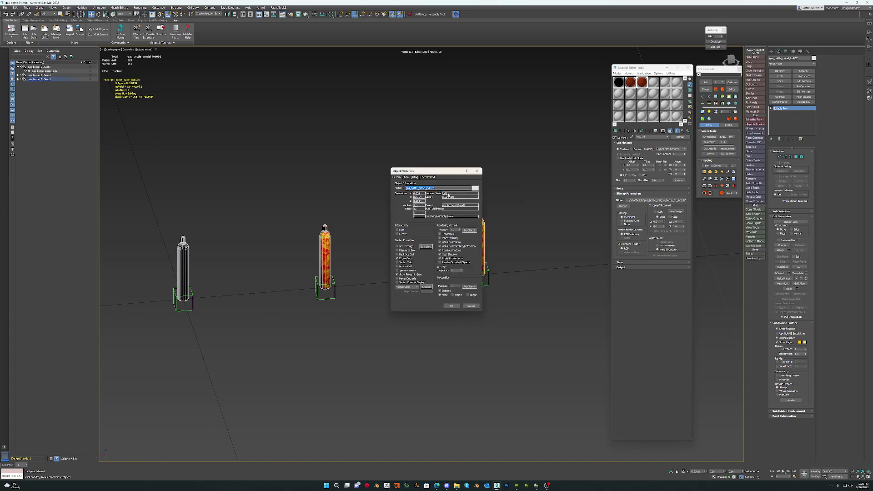
click(471, 306)
click(325, 257)
right_click(324, 257)
click(346, 262)
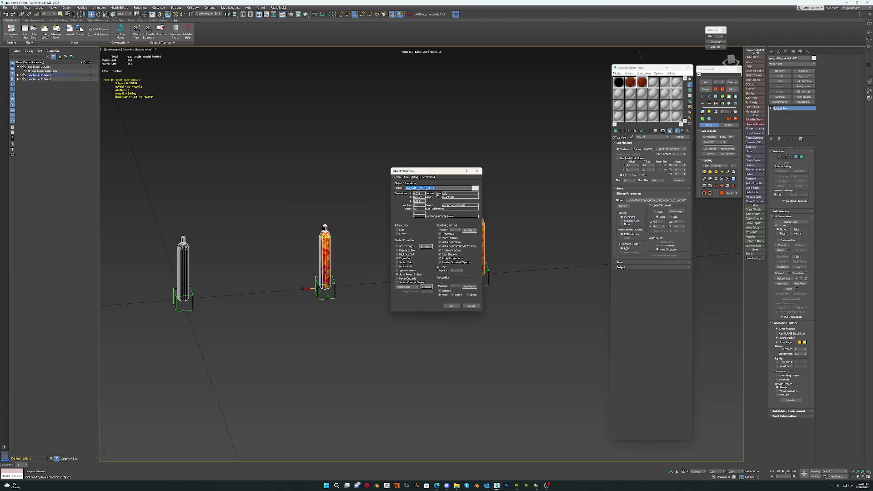
click(471, 306)
Clone the lod2 bottle at the end of the row together with its dummy as a copy, placed farther along the row.
middle_drag(465, 272, 430, 332)
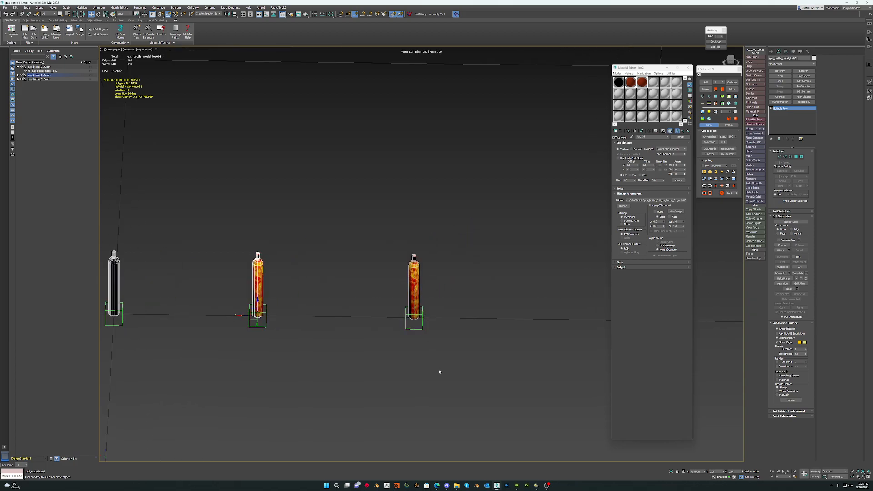
middle_drag(439, 371, 423, 347)
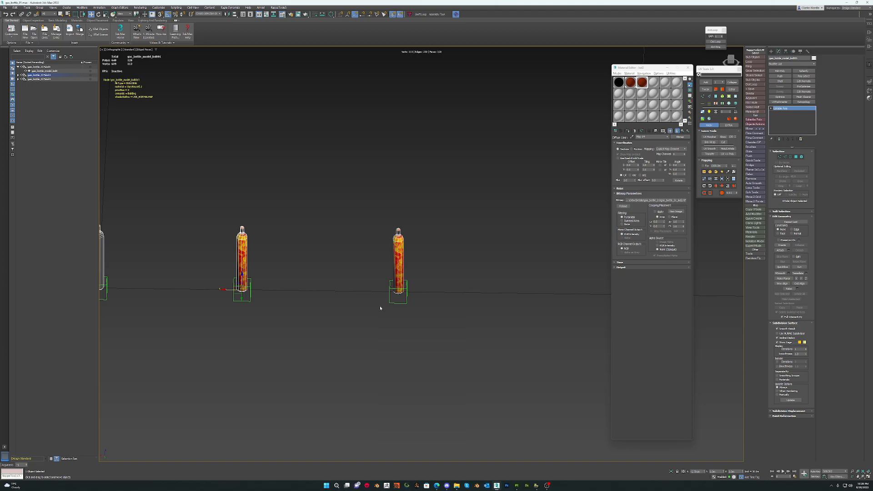
scroll(383, 312, down, 4)
middle_drag(387, 327, 371, 322)
scroll(371, 322, up, 2)
drag(356, 205, 402, 340)
shift+drag(360, 288, 463, 288)
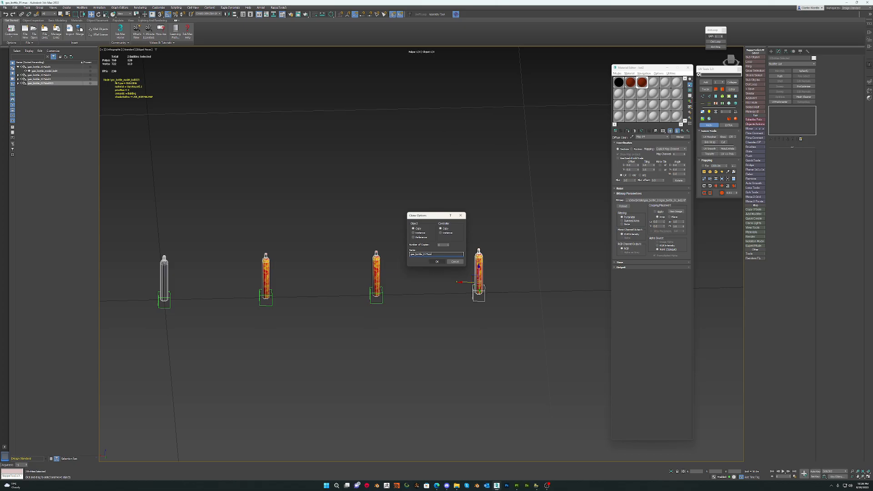
click(437, 262)
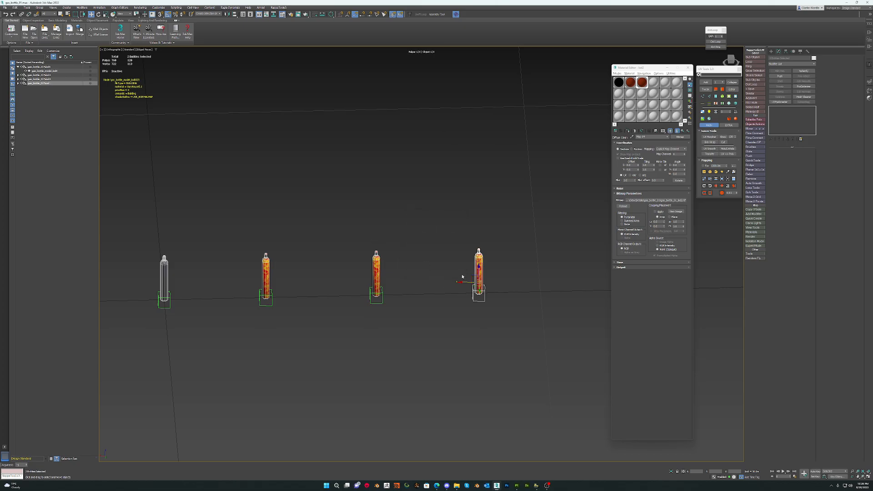
Strip the material from the newly copied bottle model with the UVW Remove utility.
key(z)
click(435, 258)
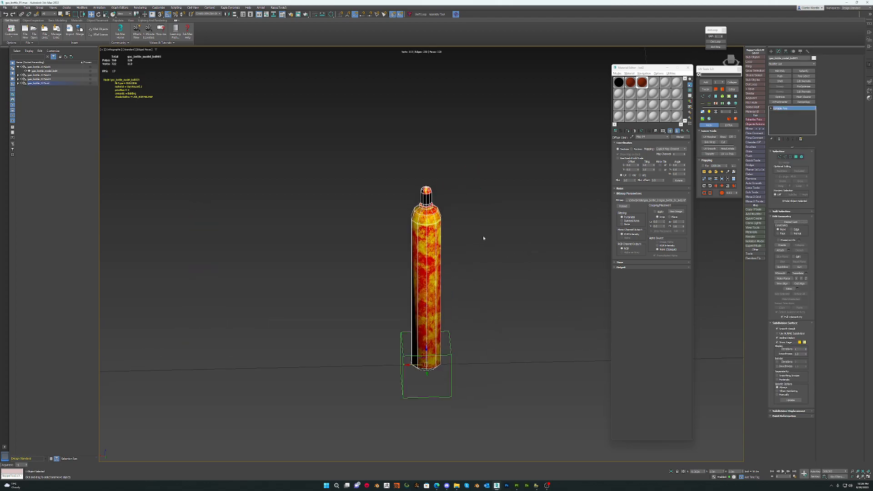
click(808, 51)
click(792, 106)
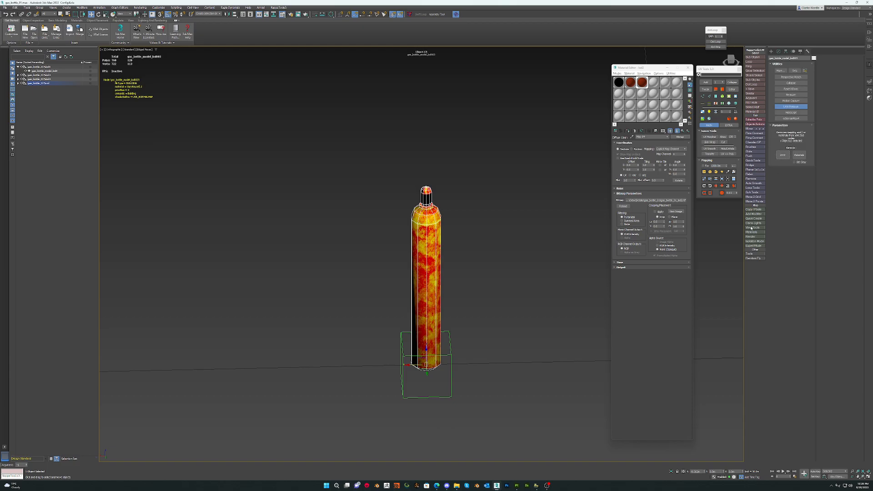
click(799, 155)
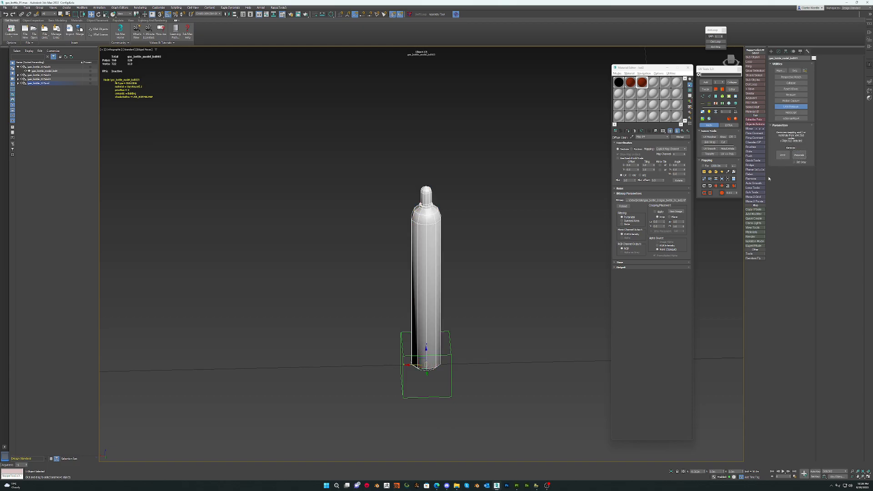
Change the stripped bottle's object color to orange.
click(814, 58)
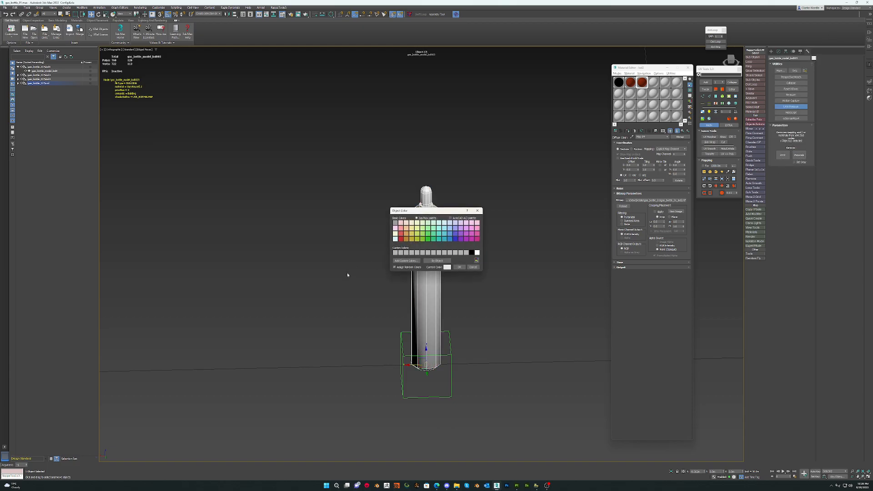
click(406, 240)
click(459, 267)
Remove the inner edge loop of the collar recess beneath the orange bottle's neck, including its vertices.
scroll(452, 280, down, 5)
scroll(446, 292, up, 10)
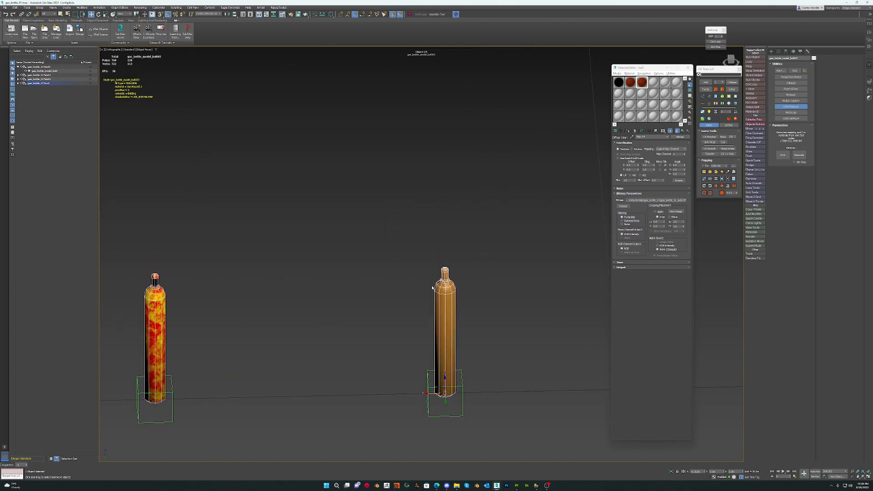
scroll(449, 244, up, 6)
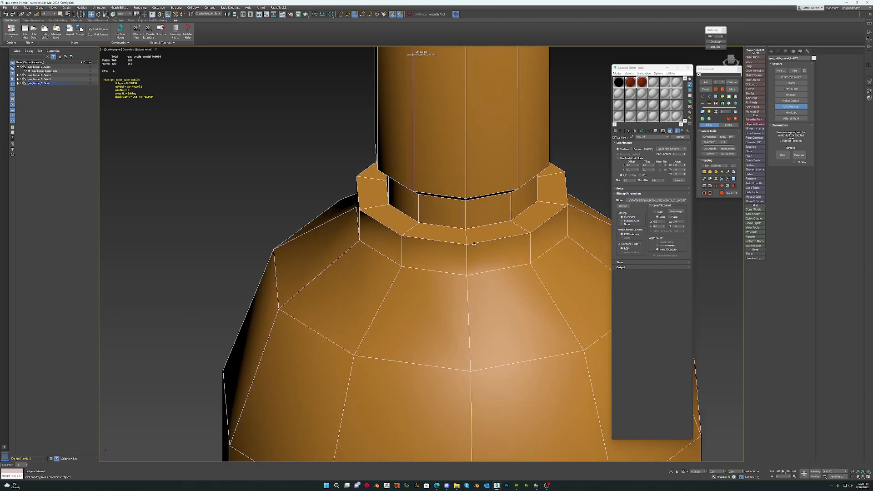
key(2)
double_click(476, 226)
alt+middle_drag(476, 227, 487, 153)
key(ctrl+BackSpace)
alt+middle_drag(532, 180, 539, 217)
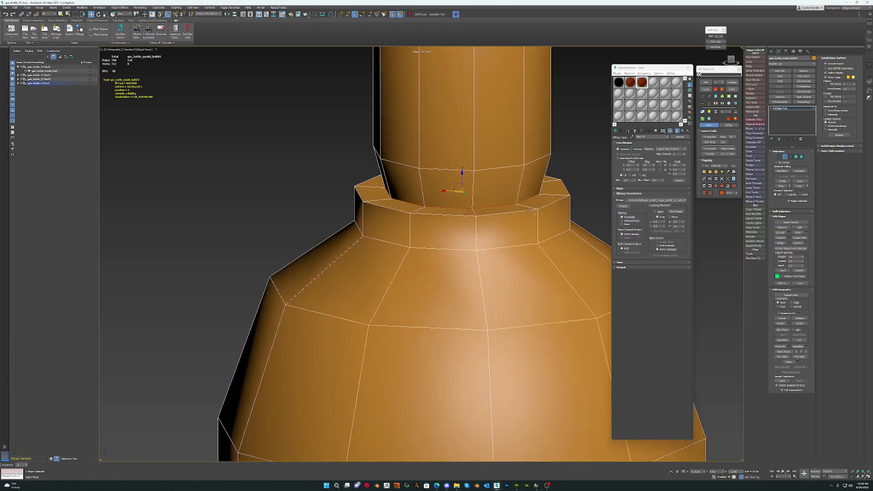
Remove the collar's remaining edge loops with their vertices so the neck meets the shoulder directly.
click(503, 206)
double_click(503, 206)
scroll(503, 249, down, 5)
scroll(503, 249, down, 3)
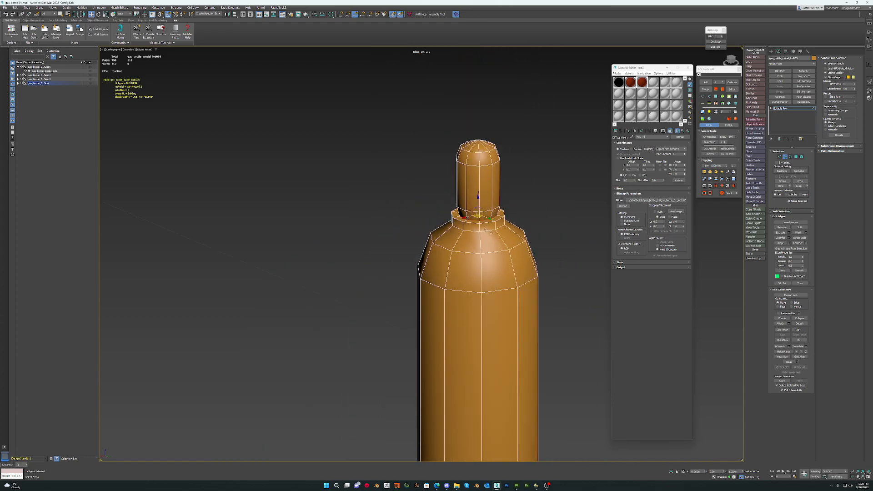
double_click(486, 232)
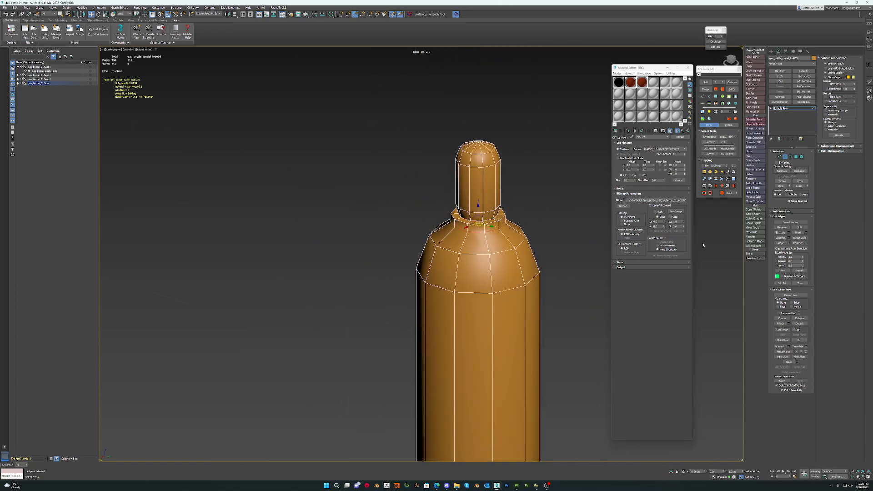
ctrl+click(776, 228)
Remove the intermediate edge loop around the shoulder to make it a straight cone, and leave edge editing.
scroll(503, 181, down, 5)
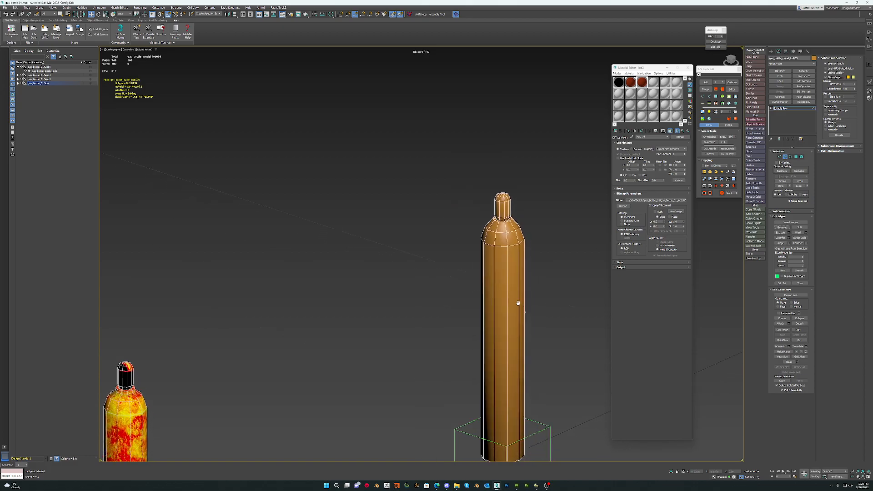
double_click(503, 181)
ctrl+click(781, 227)
middle_drag(519, 327, 462, 157)
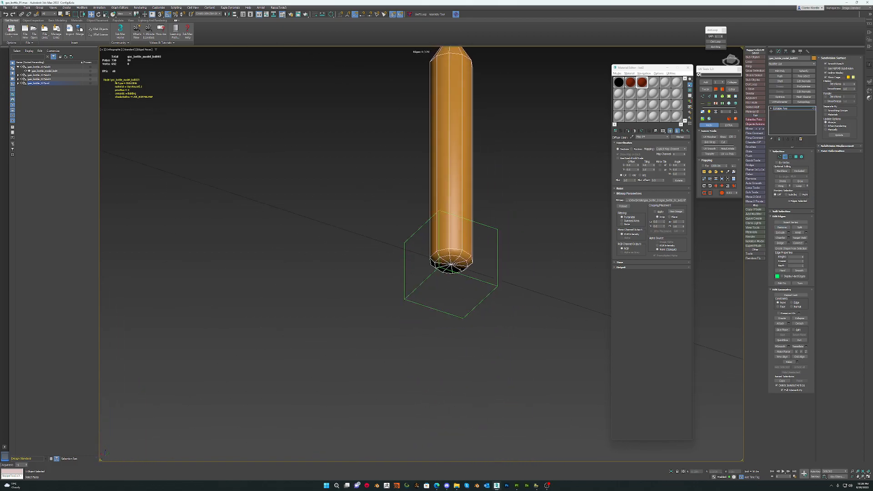
scroll(454, 255, down, 5)
alt+middle_drag(454, 255, 463, 295)
click(786, 157)
scroll(500, 304, down, 5)
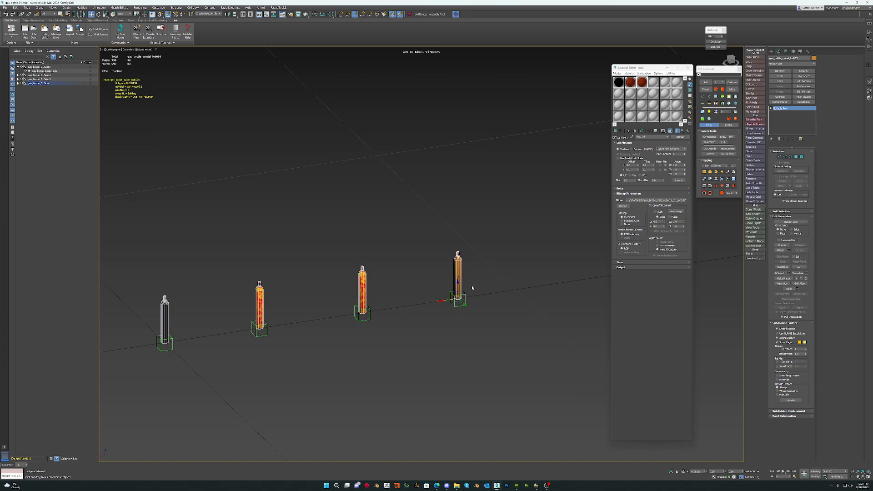
Add an Edit Normals modifier to the orange bottle, reset all of its normals and collapse the modifier stack.
middle_drag(471, 285, 456, 290)
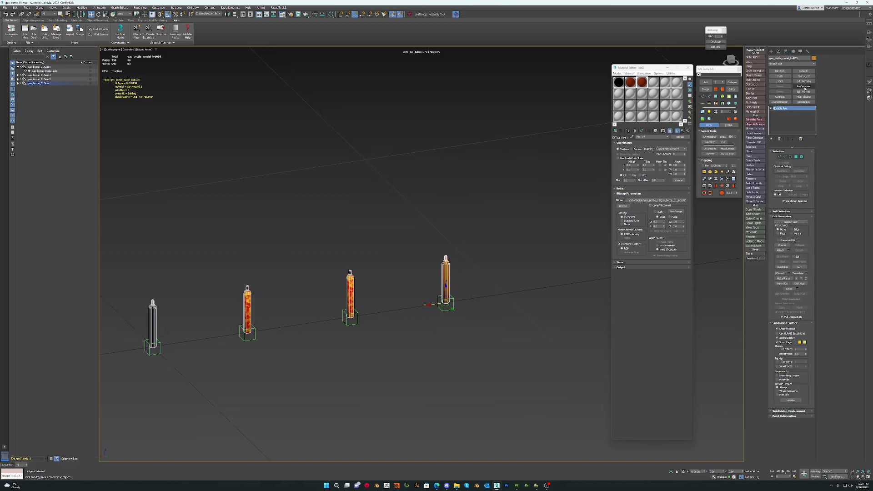
click(804, 92)
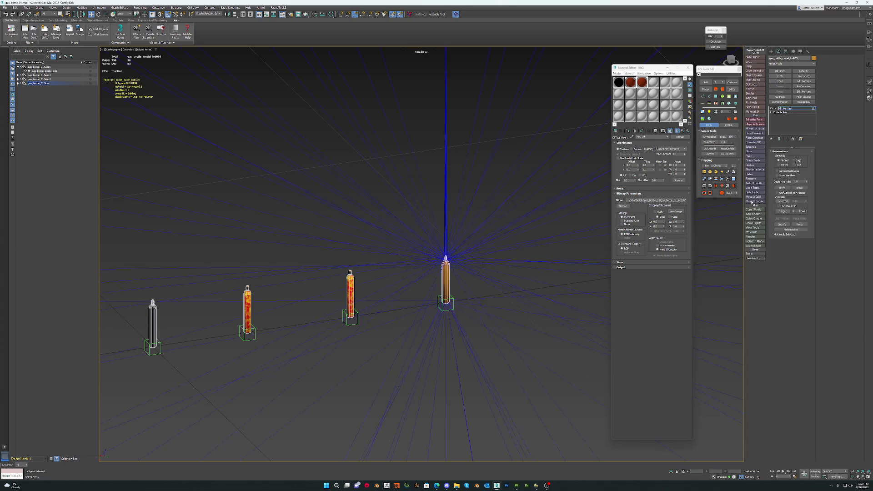
key(ctrl+a)
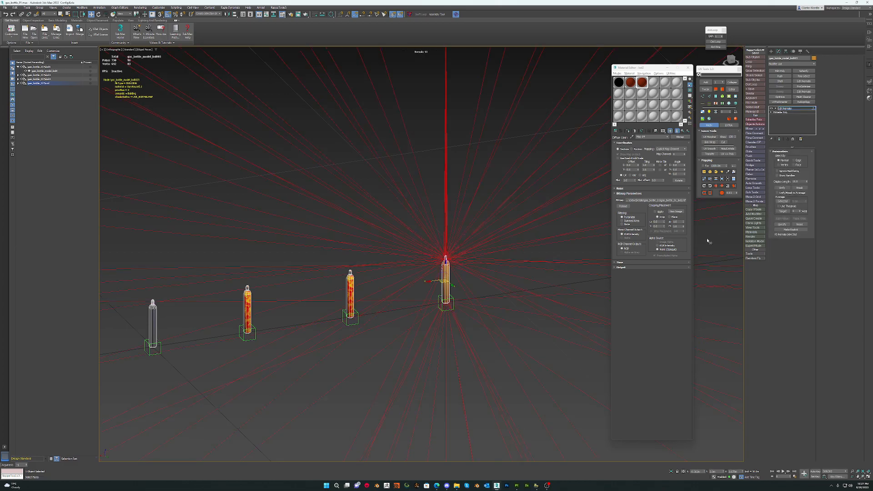
click(799, 187)
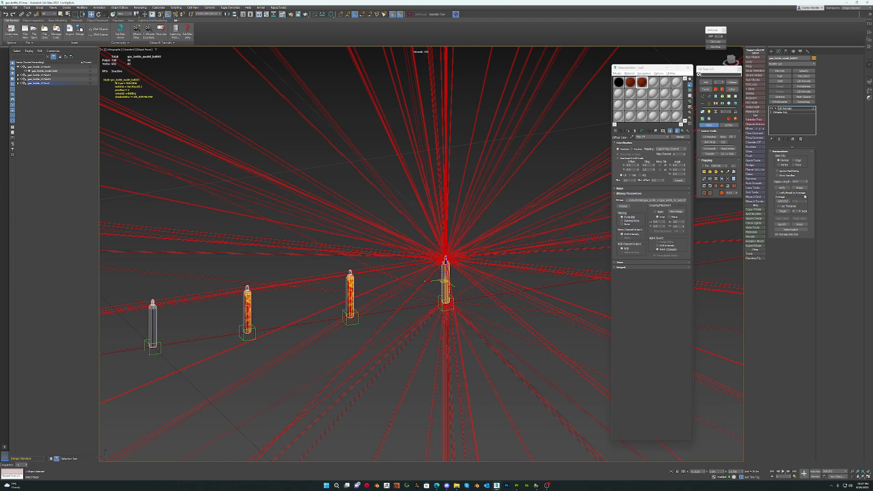
right_click(797, 108)
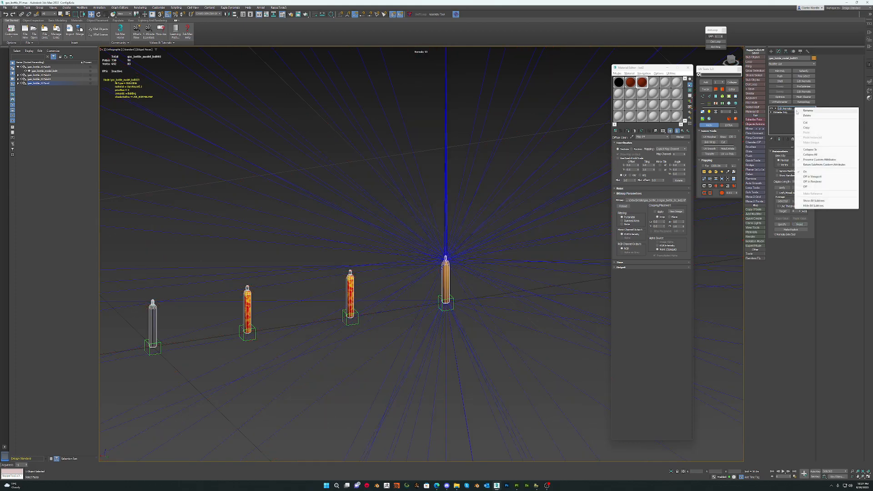
click(812, 155)
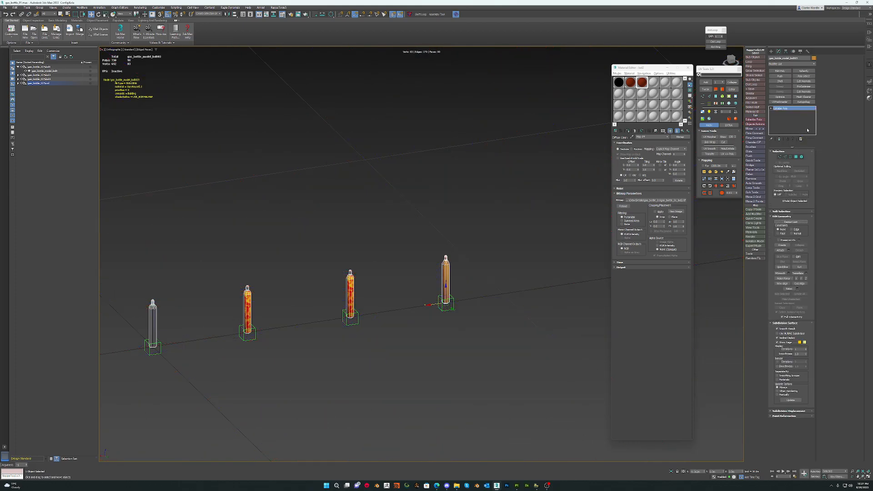
Apply Auto Smooth to all polygons of the orange bottle.
click(796, 157)
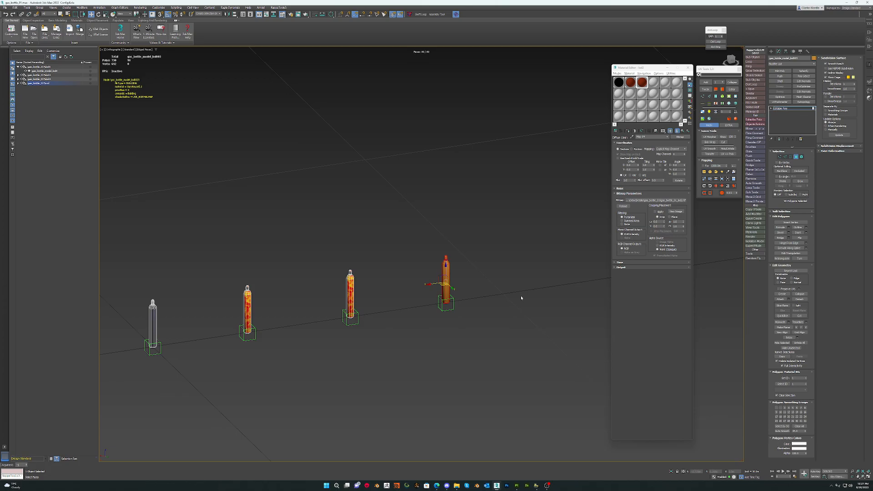
key(ctrl+a)
key(z)
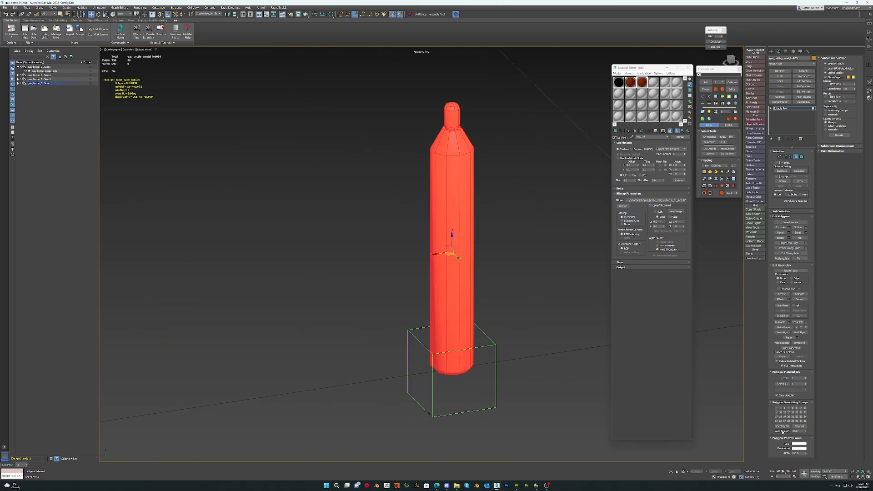
click(782, 431)
click(796, 157)
Clone the orange bottle and its dummy as a copy, placed at the end of the row.
scroll(469, 306, down, 9)
mouse_move(469, 318)
alt+middle_down()
mouse_move(462, 331)
mouse_move(430, 327)
mouse_move(460, 327)
alt+middle_up()
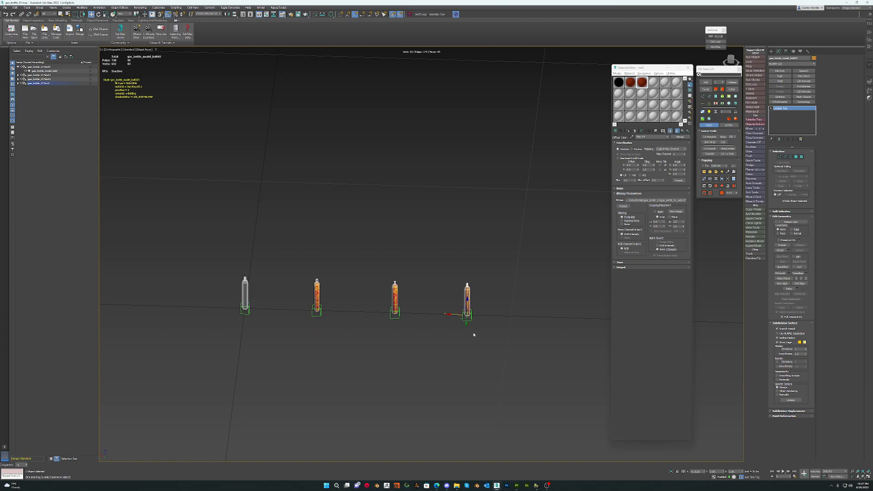
alt+middle_drag(455, 277, 457, 324)
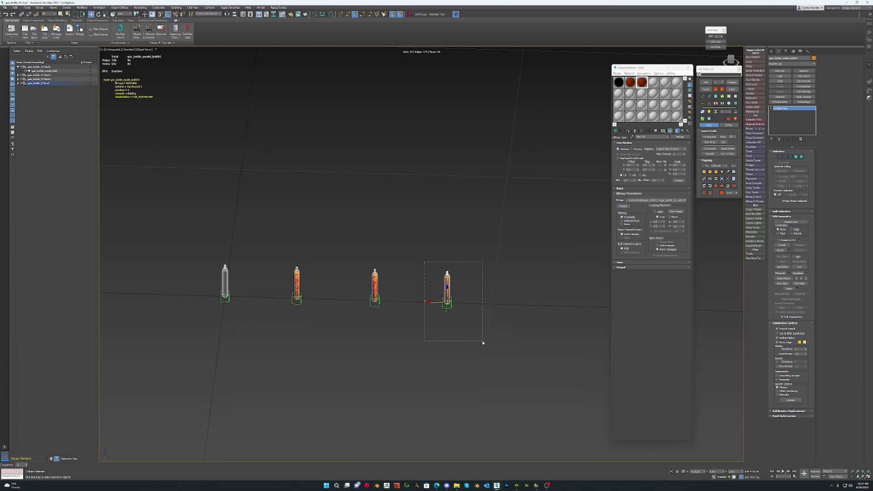
drag(483, 343, 455, 312)
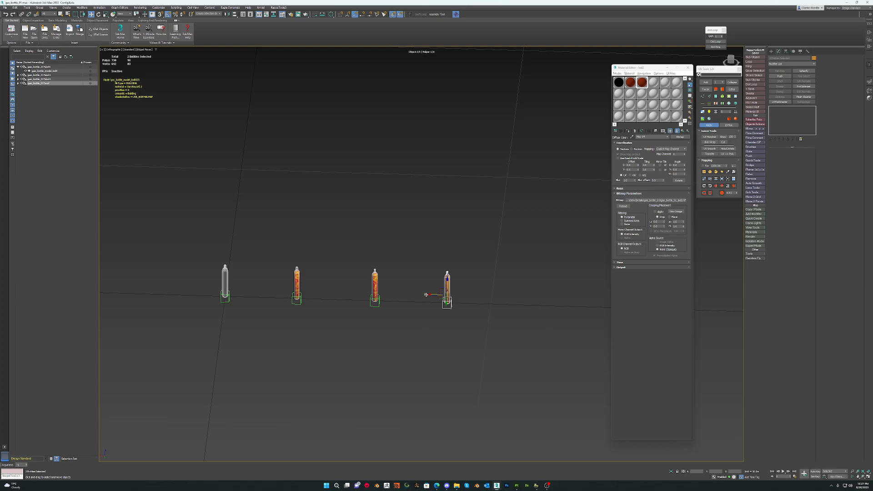
mouse_move(426, 295)
shift+mouse_down()
mouse_move(519, 298)
mouse_move(504, 298)
shift+mouse_up()
click(443, 255)
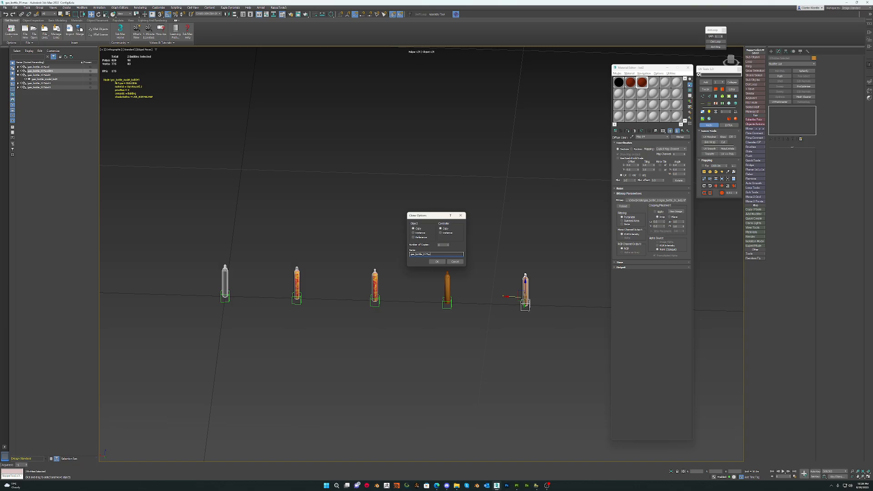
click(437, 262)
Delete all polygons of the newest orange bottle except its bottom cap.
mouse_move(523, 293)
alt+middle_down()
mouse_move(515, 315)
mouse_move(611, 217)
alt+middle_up()
scroll(523, 301, up, 8)
click(486, 228)
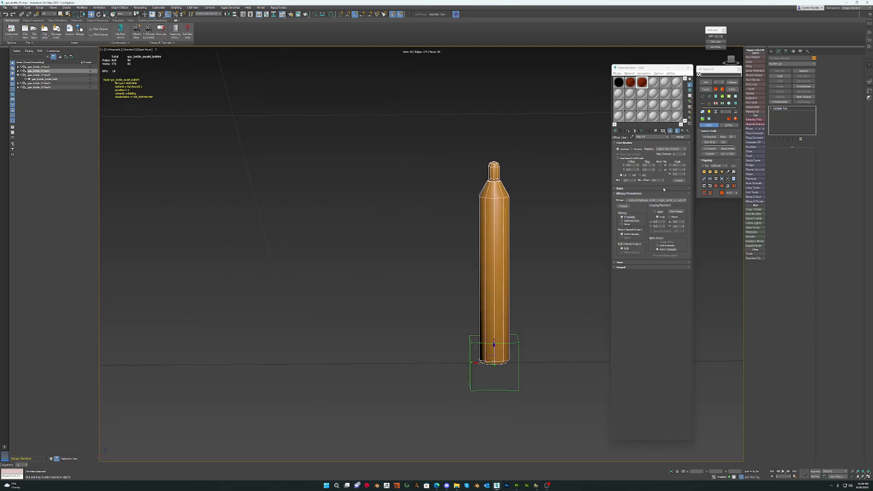
key(4)
drag(543, 137, 424, 313)
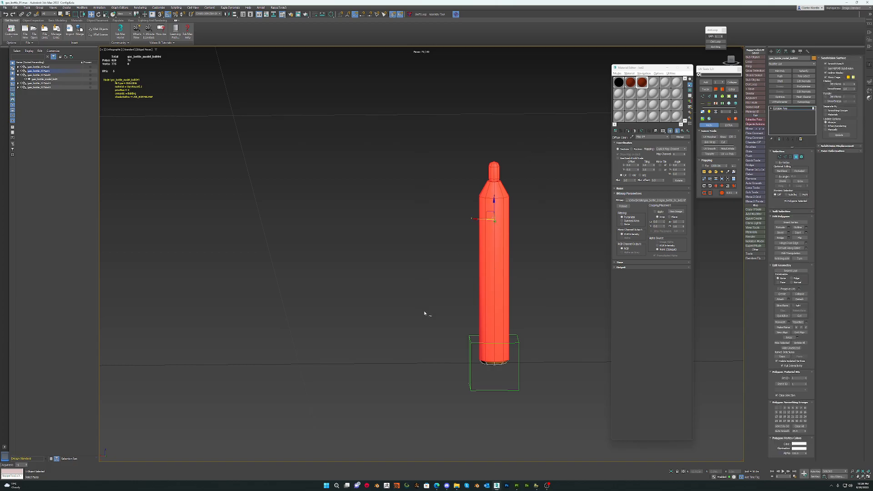
key(Delete)
alt+middle_drag(435, 313, 508, 328)
scroll(491, 371, up, 5)
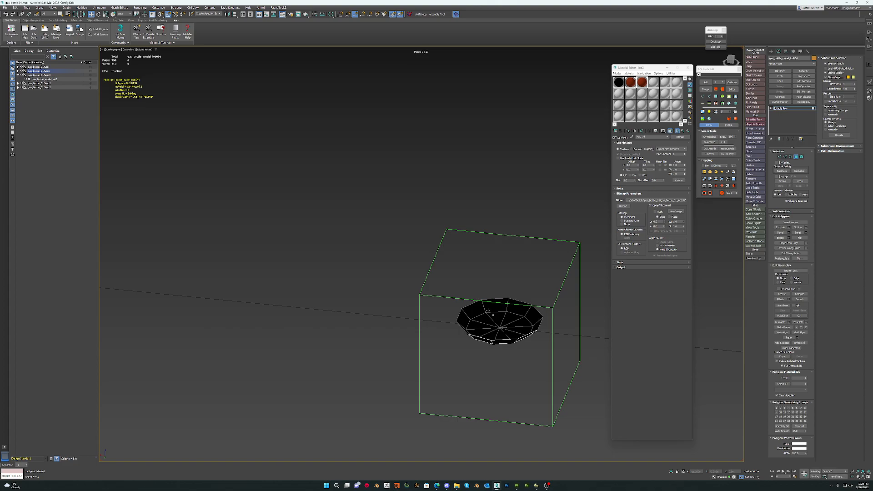
Flatten the bottom cap's vertices vertically into one plane and remove its inner ring of edges.
alt+middle_drag(491, 323, 489, 308)
key(1)
drag(425, 268, 550, 376)
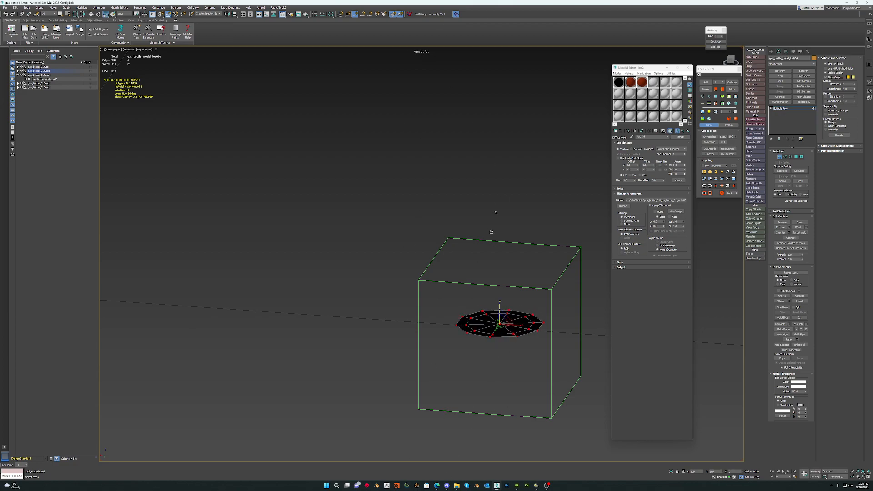
key(w)
key(2)
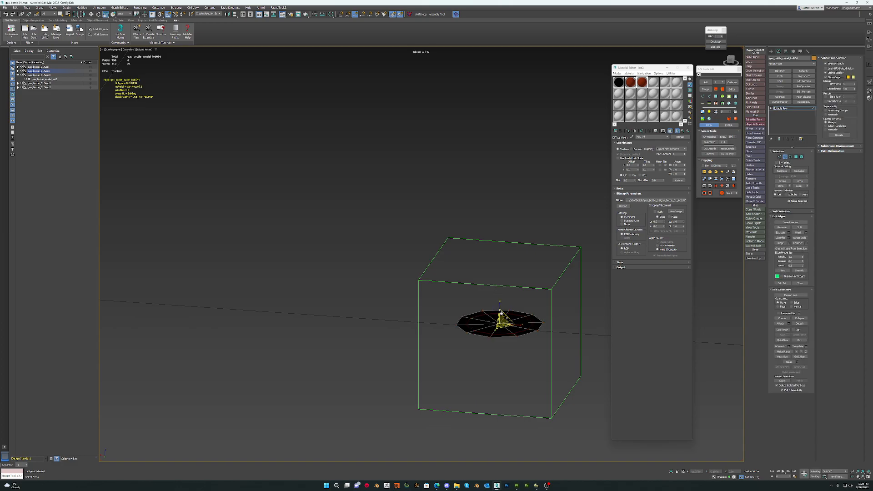
ctrl+click(782, 227)
Select all polygons of the flat disc and flip their normals.
key(4)
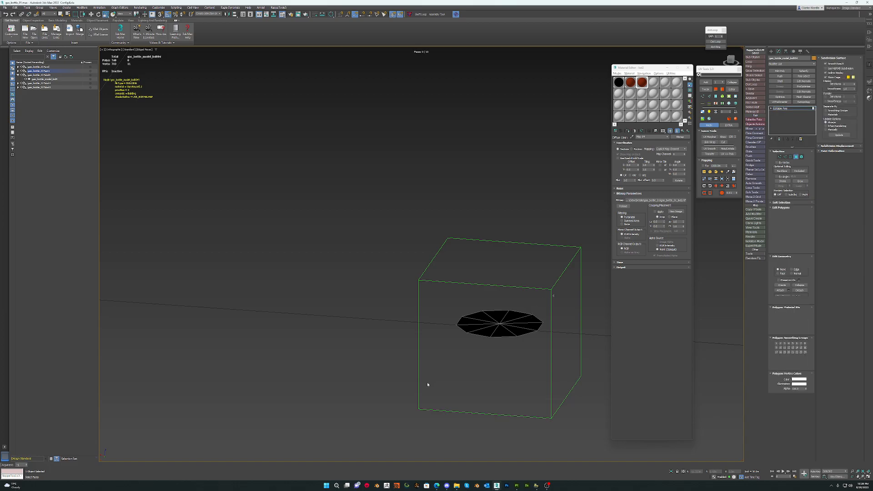
drag(427, 382, 566, 296)
click(800, 238)
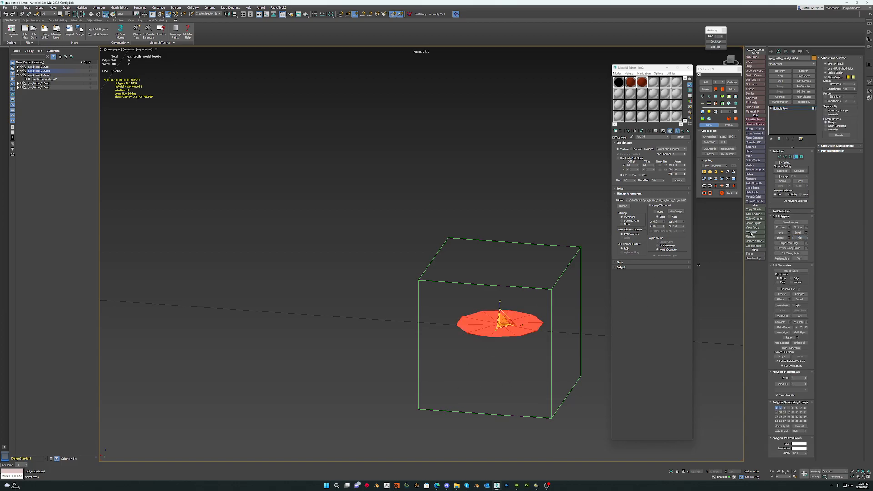
Leave polygon editing and set the flat base disc's vertical position numerically to lower it slightly.
click(796, 157)
alt+middle_drag(503, 364, 493, 365)
key(w)
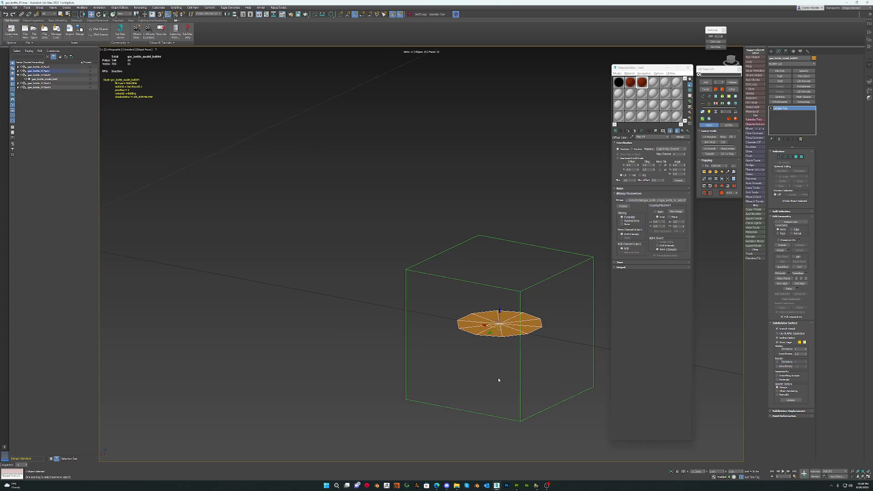
alt+middle_drag(505, 375, 504, 364)
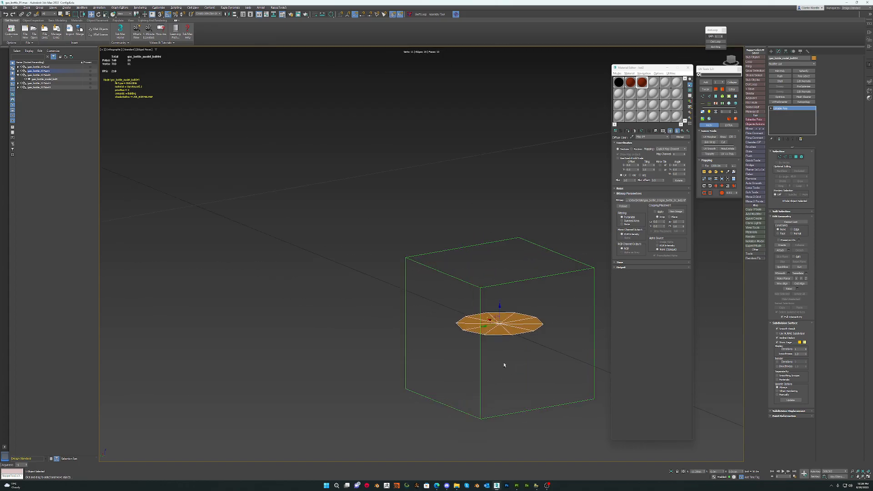
click(735, 471)
key(Return)
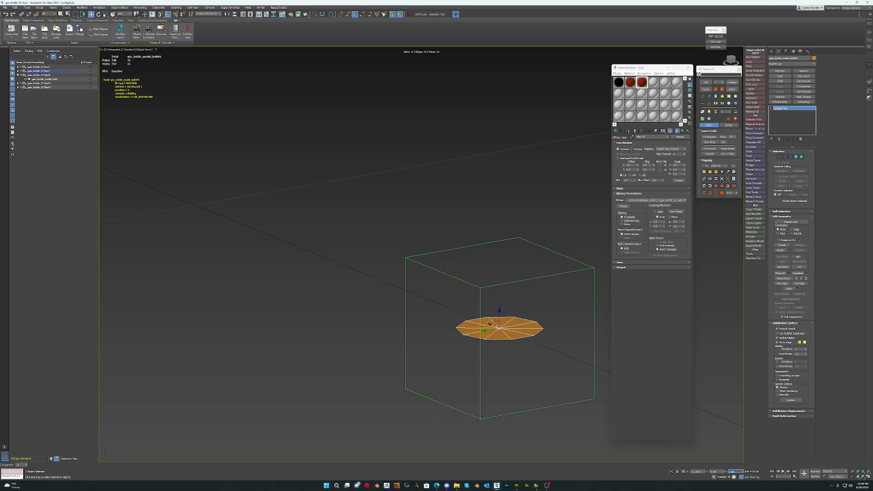
Open the terrain model utility and expand its configuration section.
scroll(442, 364, down, 10)
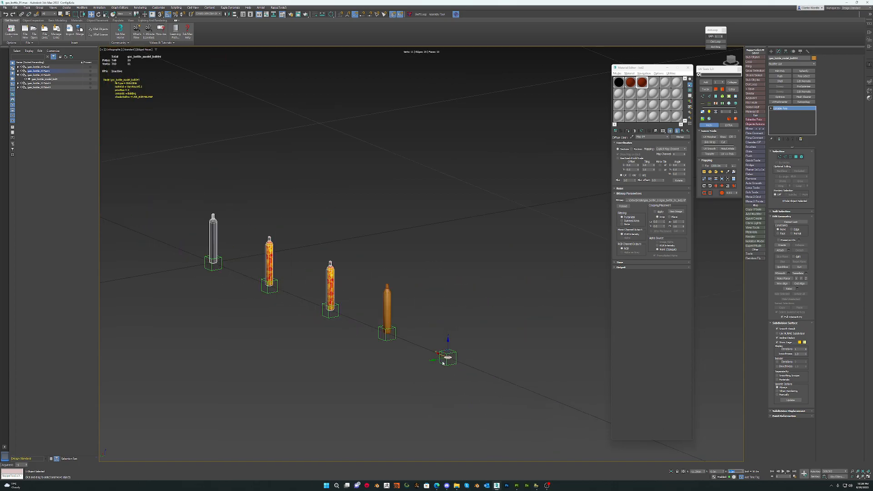
alt+middle_drag(430, 372, 466, 361)
mouse_move(432, 328)
alt+middle_down()
mouse_move(411, 370)
mouse_move(418, 318)
alt+middle_up()
scroll(314, 335, up, 3)
middle_drag(340, 339, 380, 292)
scroll(333, 332, down, 3)
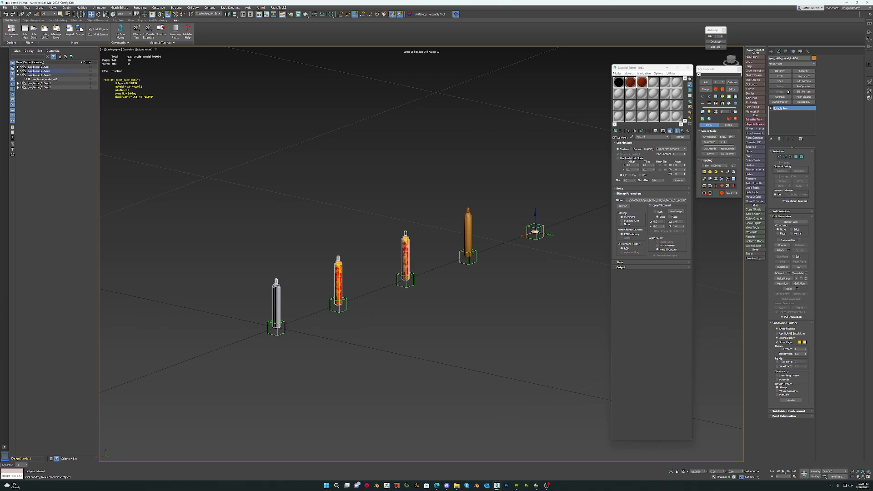
click(807, 52)
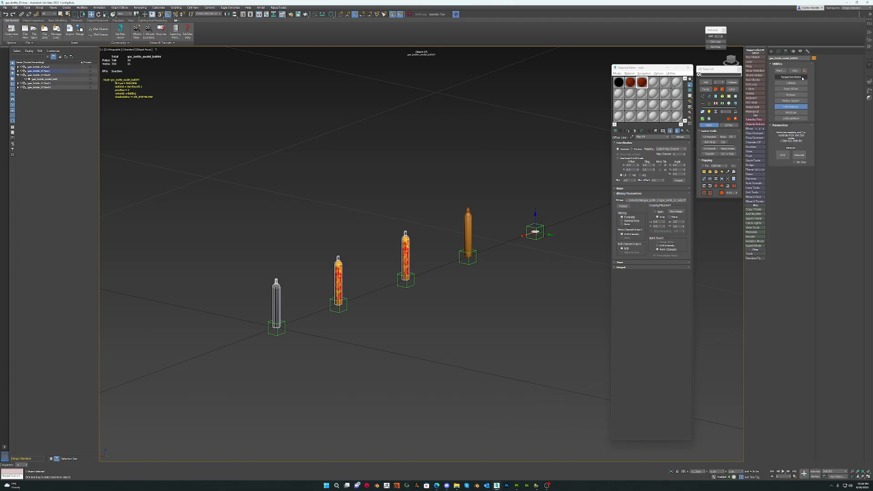
click(791, 118)
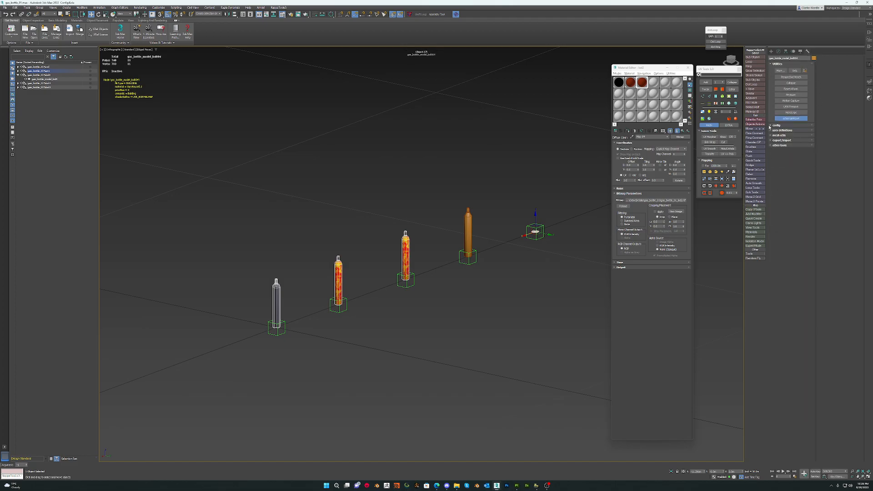
click(770, 126)
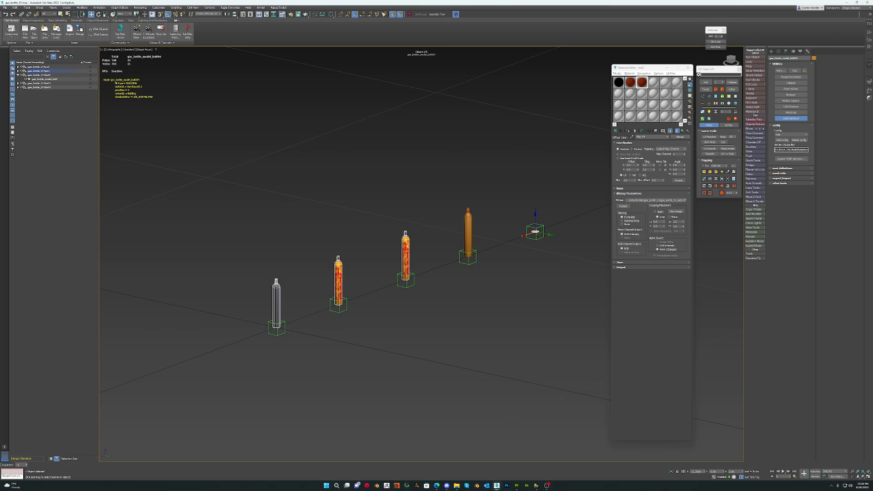
Locate the terrain.cfg Lua file in the Build\Kola folder of KOLA_TSO using File Explorer, and close the window.
click(784, 160)
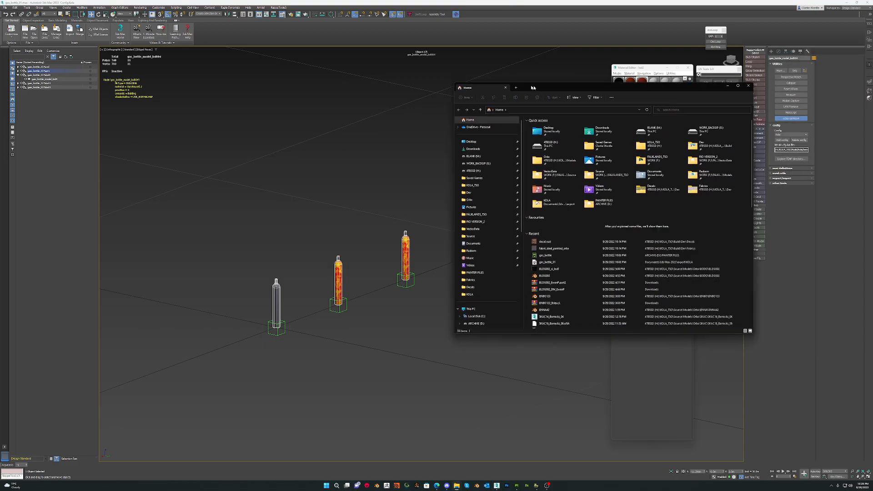
click(451, 184)
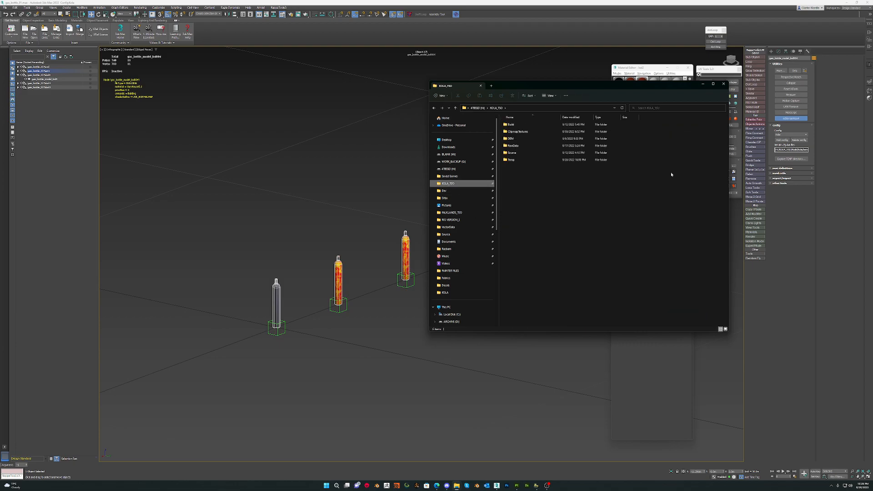
double_click(511, 125)
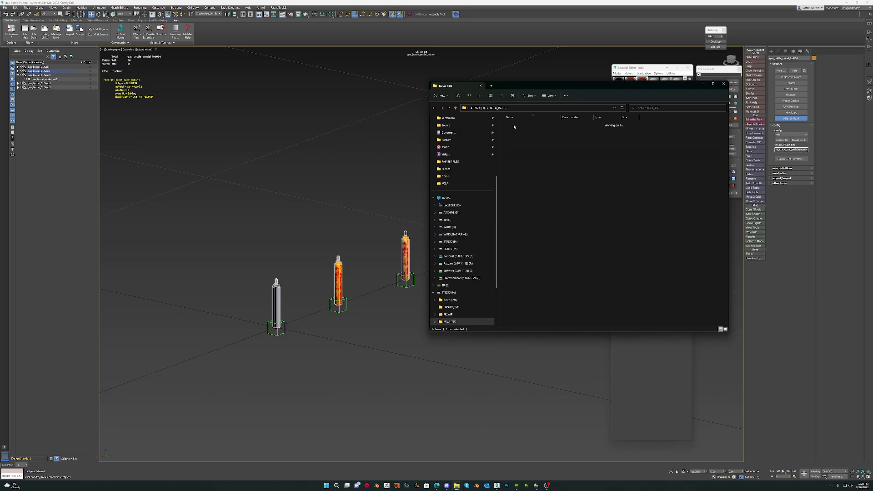
click(511, 133)
double_click(511, 132)
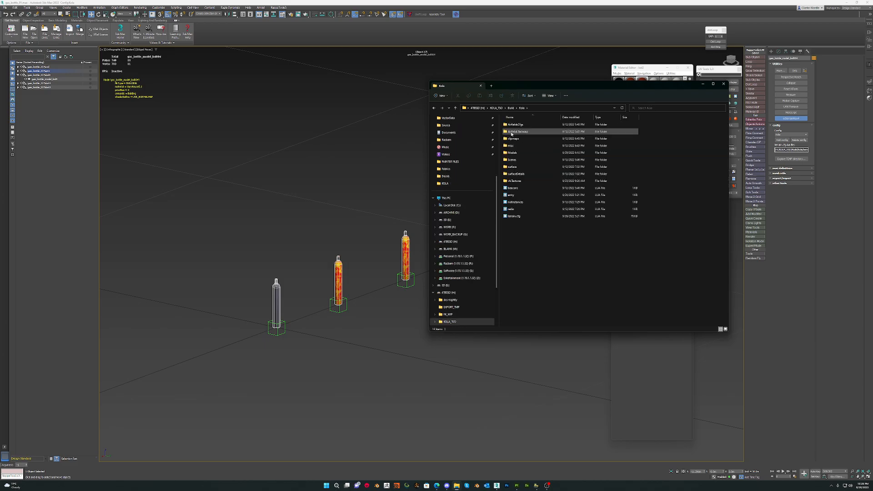
click(514, 216)
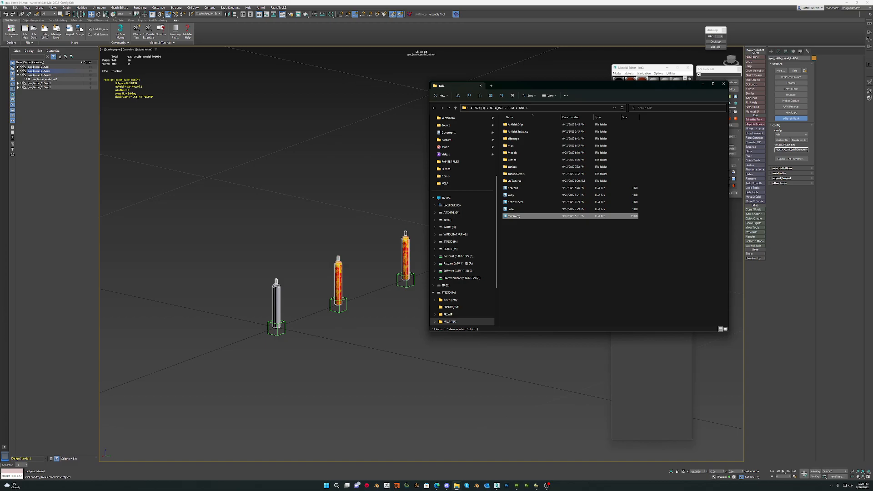
click(724, 84)
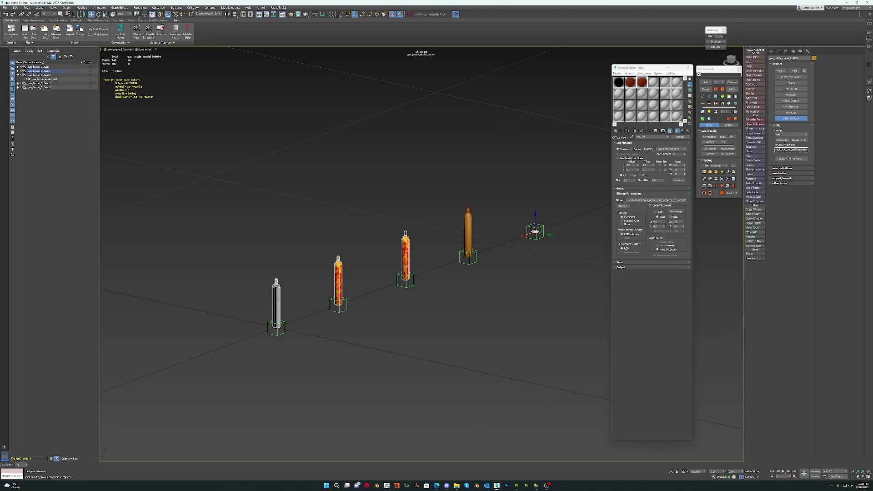
Open the gas bottle's nodes in the Model Editor and place its window beside the console.
click(792, 119)
click(870, 92)
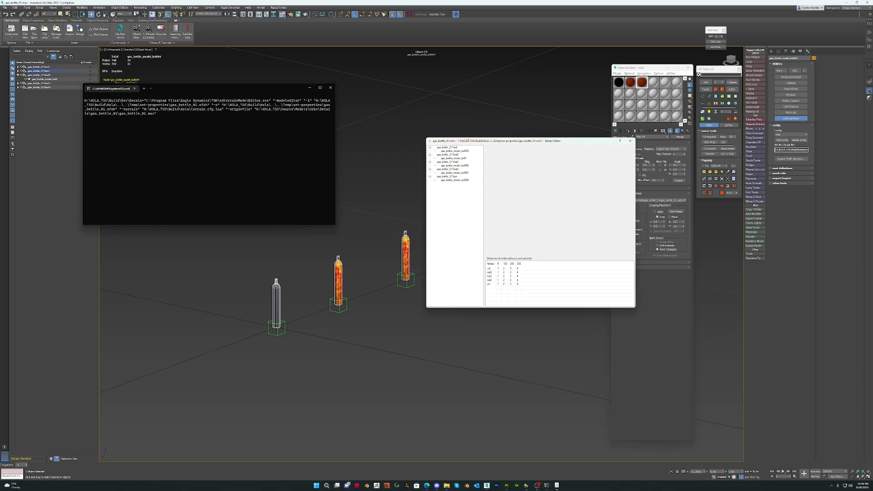
drag(475, 143, 539, 179)
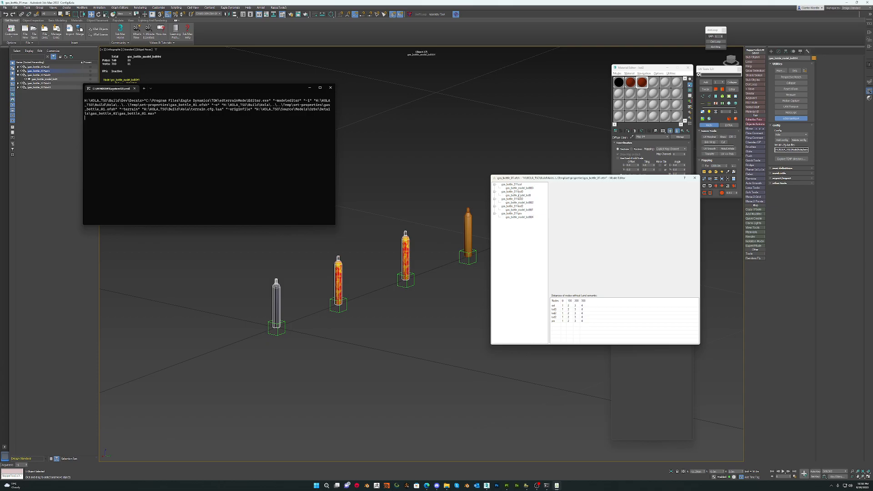
Set the collision type of the gas bottle's col node to collision_shell.
click(513, 185)
click(583, 200)
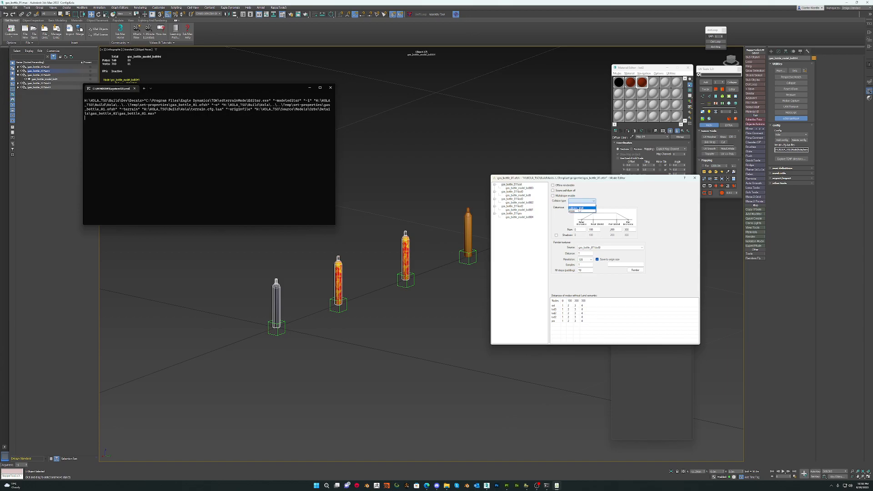
click(578, 210)
Clear the material, semantic and FLIR type of the model under the col node.
click(527, 188)
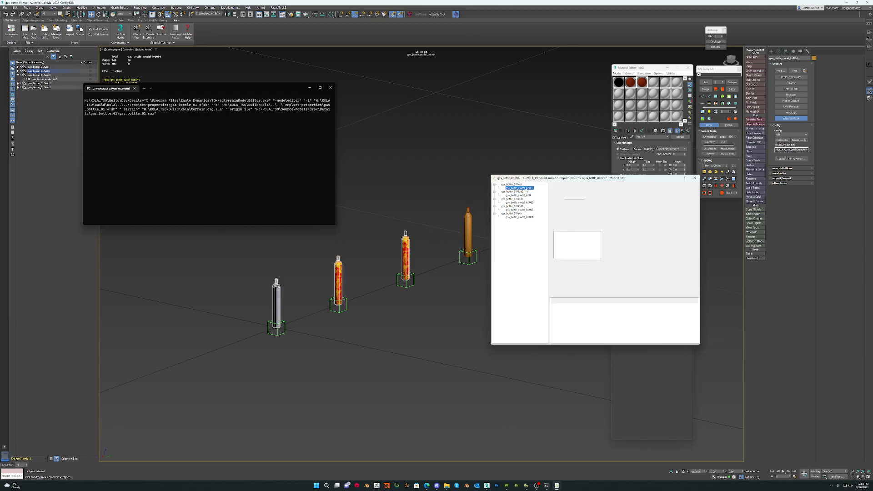
click(573, 186)
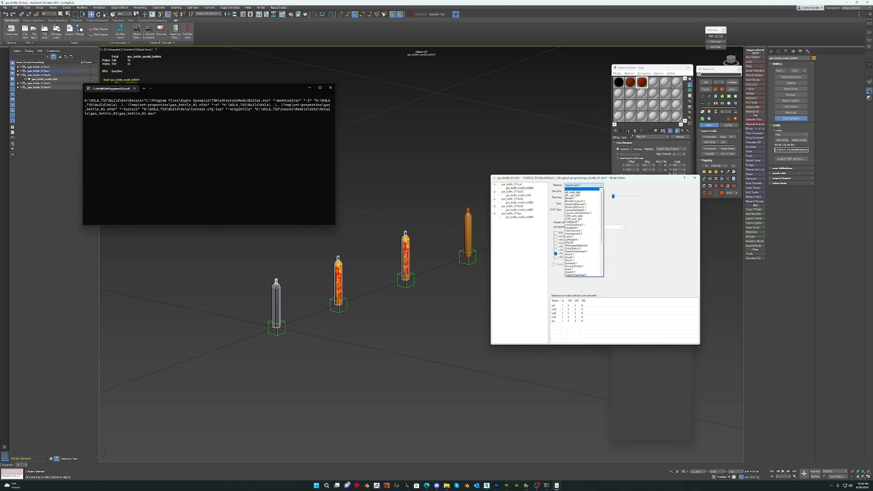
click(574, 190)
click(578, 192)
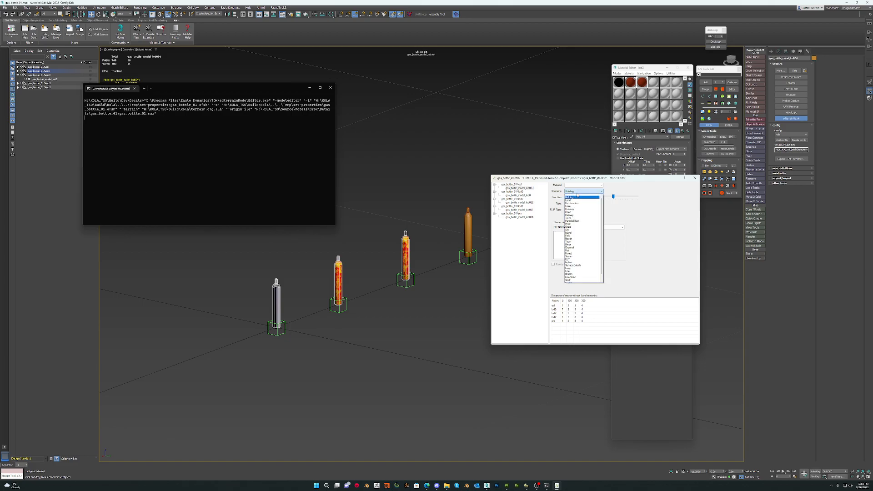
click(573, 197)
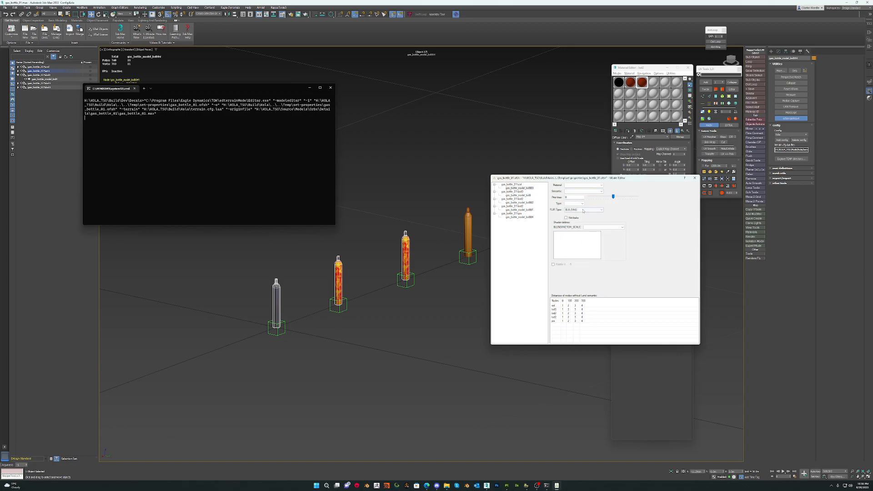
click(584, 210)
click(574, 216)
Clear the collision type of the gas bottle's lod0 node.
click(512, 192)
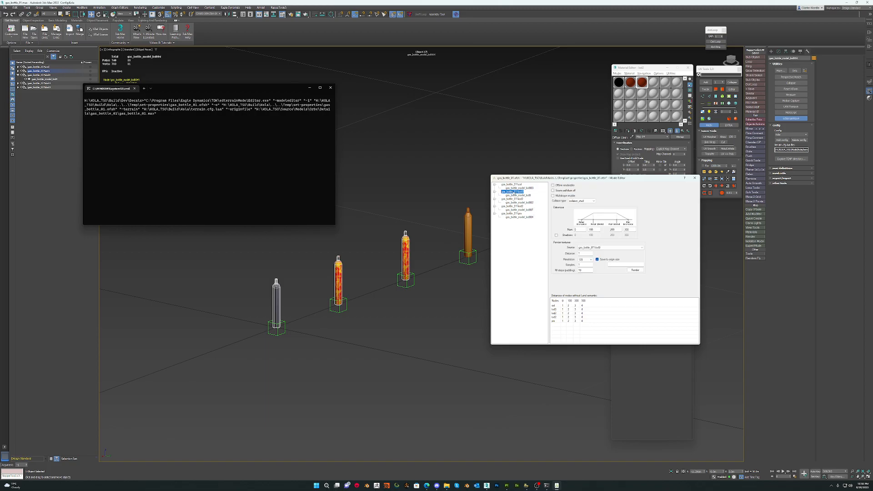
click(592, 202)
click(579, 206)
Set the lod0 node's second range distance to 0 and its last two to 400, and choose a higher render resolution.
click(512, 191)
double_click(599, 230)
text(0)
double_click(619, 229)
text(400)
double_click(628, 230)
text(400)
click(584, 259)
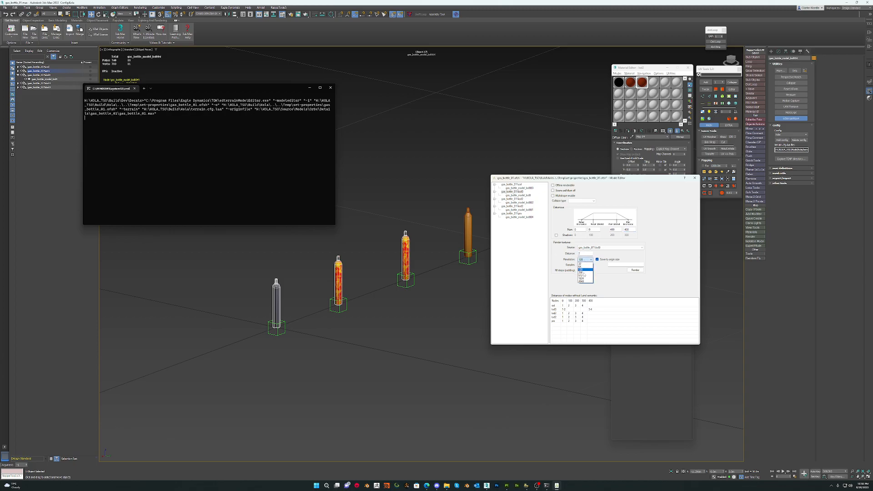
click(584, 281)
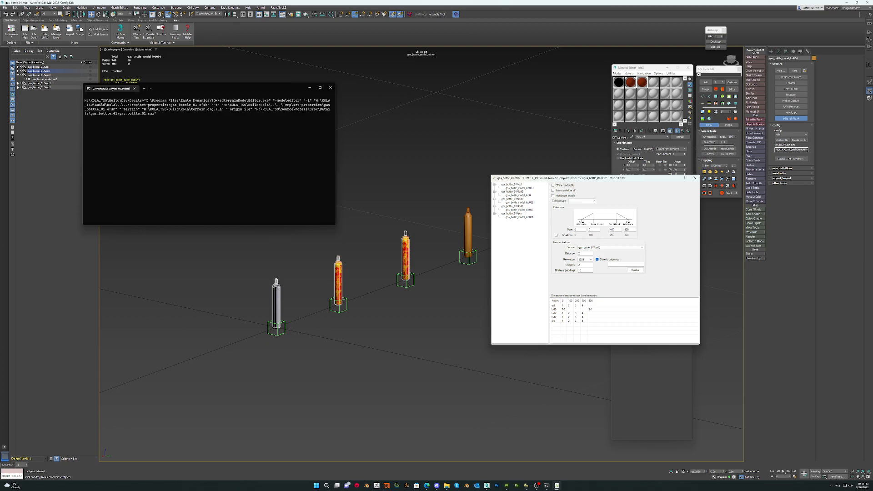
Choose the material for the model under the lod0 node and close the Model Editor.
click(509, 195)
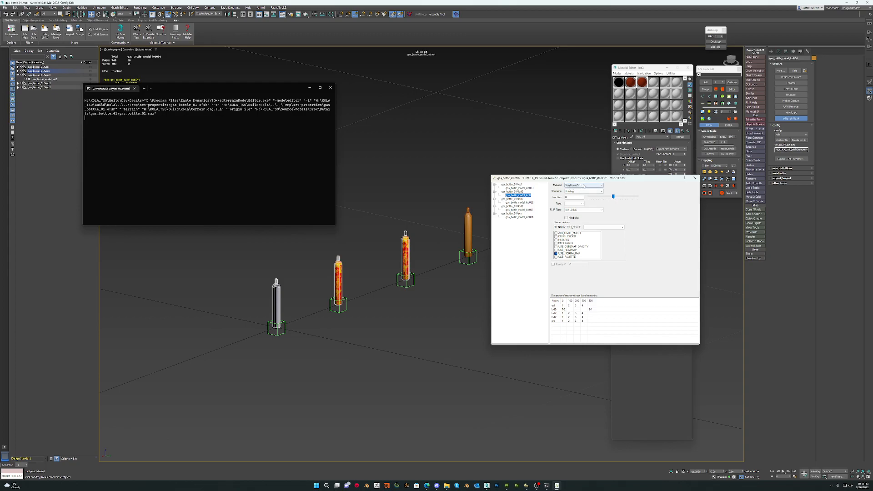
click(584, 186)
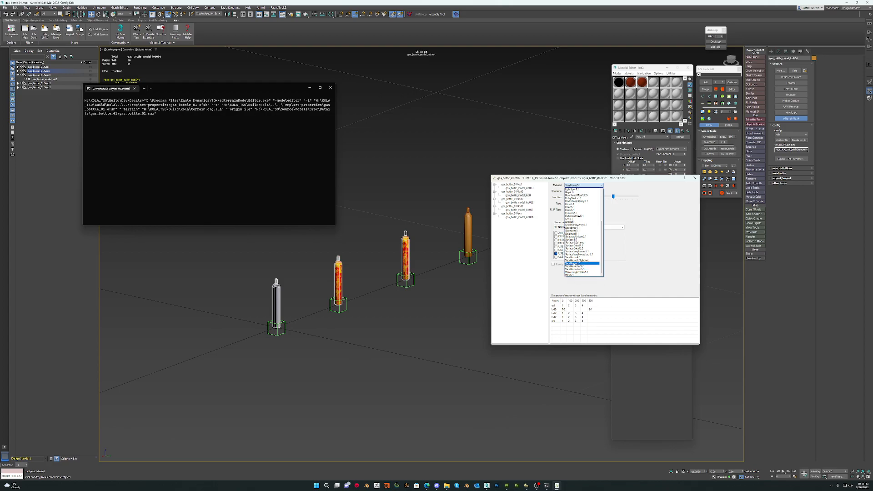
click(577, 264)
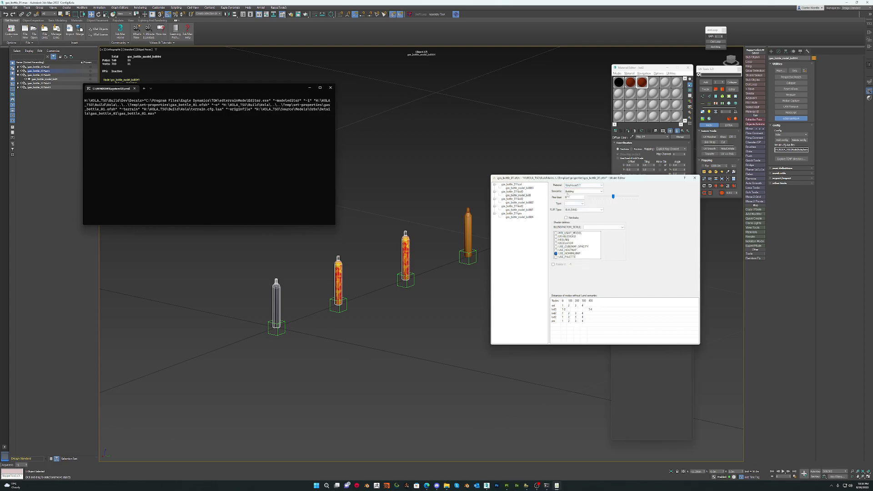
click(602, 191)
click(614, 187)
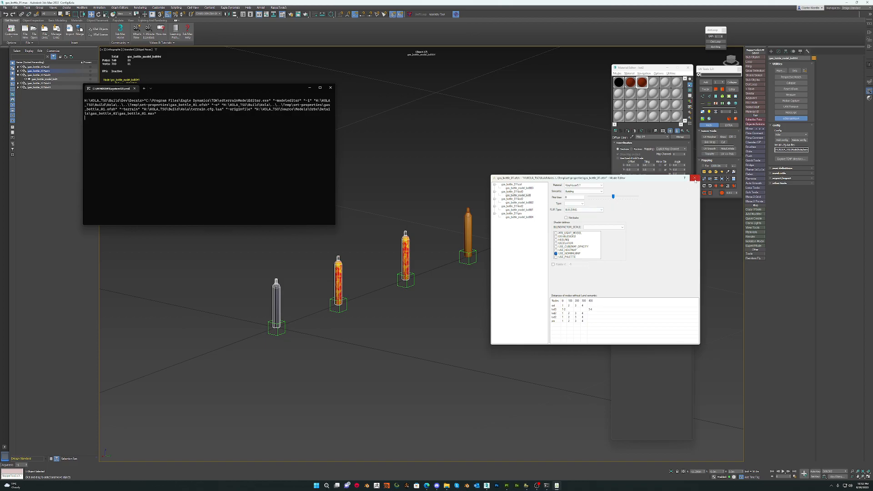
click(694, 178)
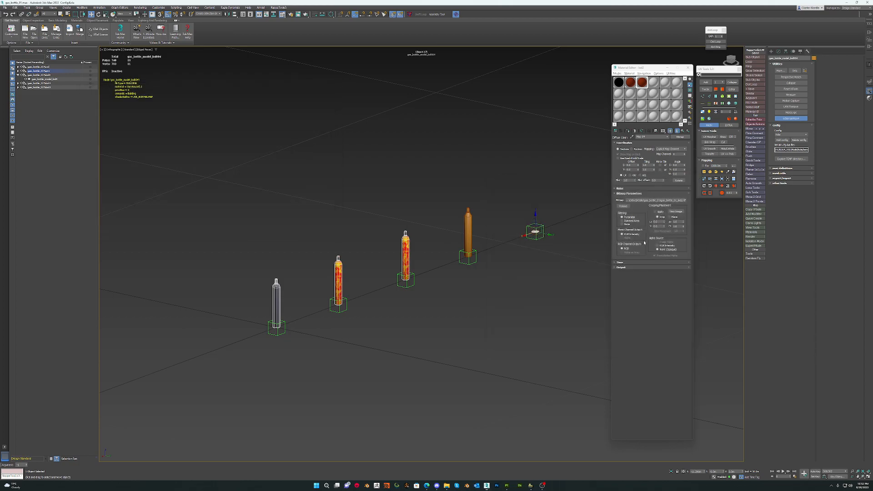
Reopen the Model Editor with the first textured bottle's dummy selected and review the lod0 node and its model.
click(346, 308)
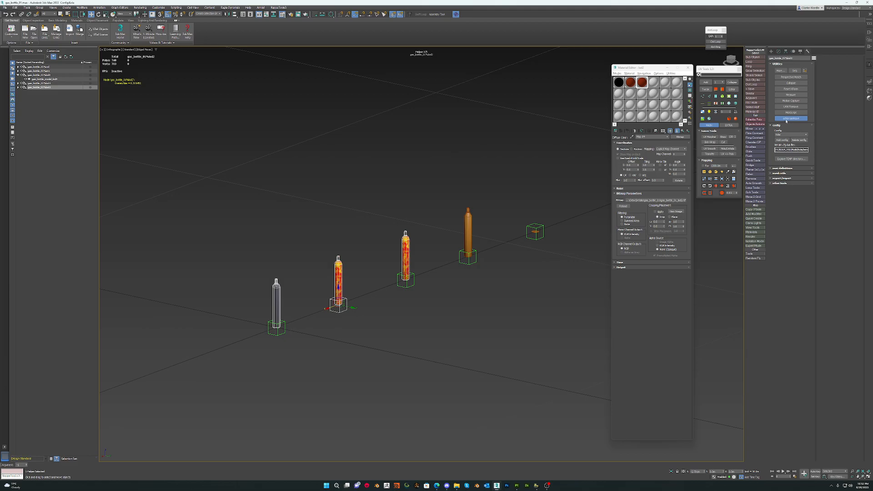
click(798, 71)
click(870, 91)
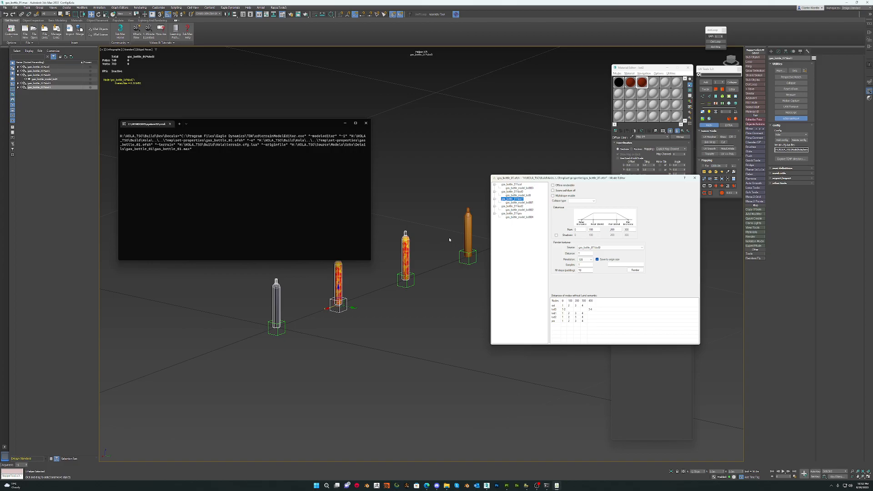
click(513, 192)
click(512, 198)
click(519, 195)
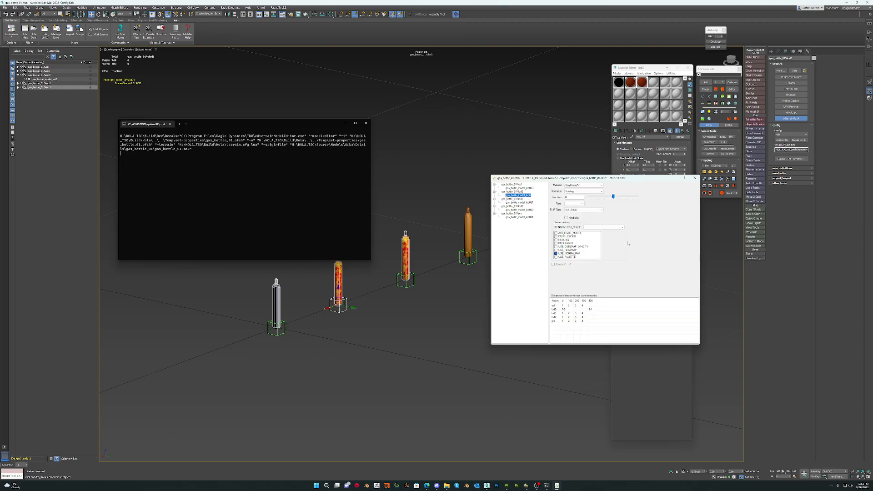
click(523, 189)
click(519, 192)
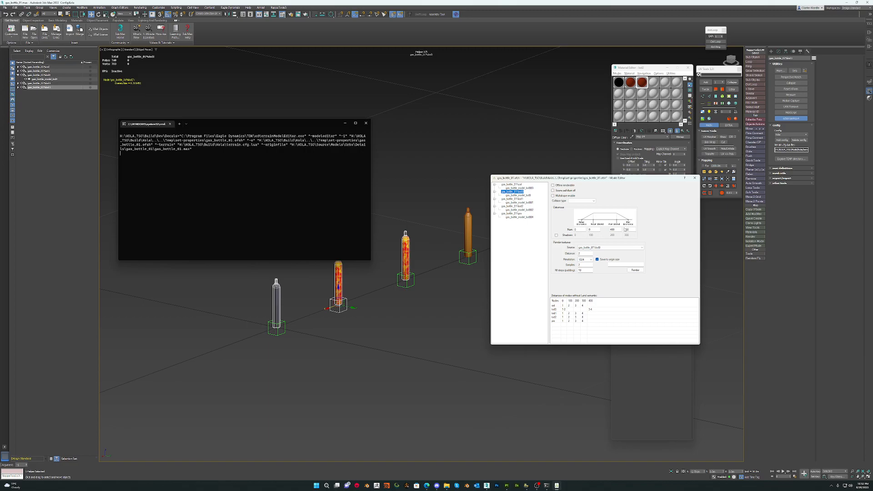
Set the lod1 node's range distances to 300, 400, 600 and 600.
click(512, 198)
drag(580, 229, 574, 230)
text(300)
key(Tab)
text(400)
key(Tab)
key(Return)
text(600)
Enable and edit the lod1 node's separate shadow distances, and choose its render resolution.
click(557, 235)
double_click(594, 235)
double_click(618, 236)
click(616, 235)
key(BackSpace)
key(BackSpace)
click(590, 260)
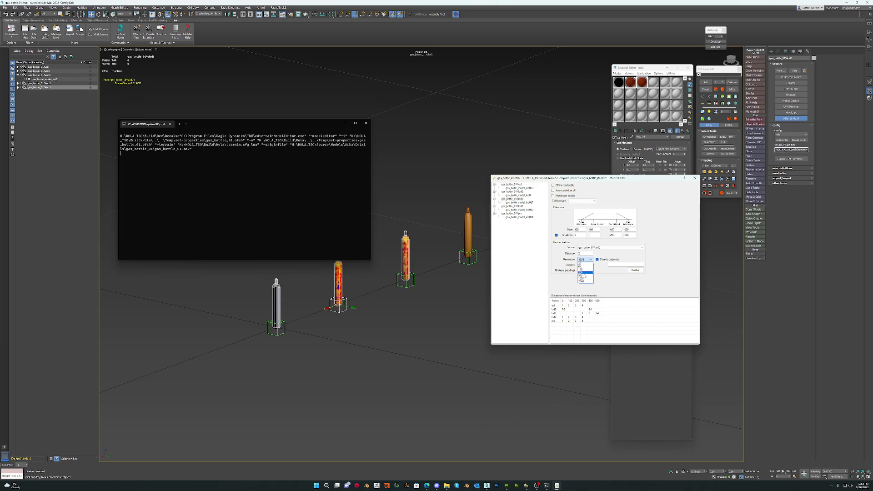
click(583, 276)
Open the material choices for the model under the lod1 node.
click(526, 203)
click(584, 186)
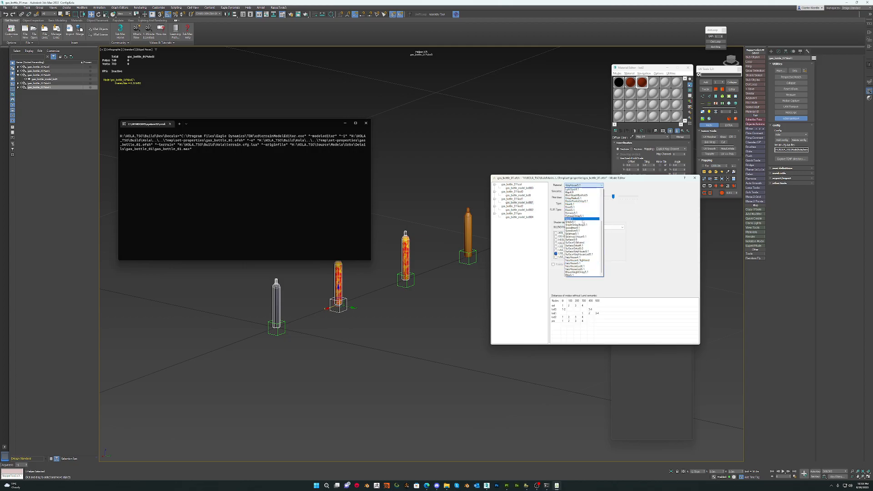
Assign the house LOD material to the lod1 model, raise its mip bias, and disable USE_NORMALMAP.
click(582, 269)
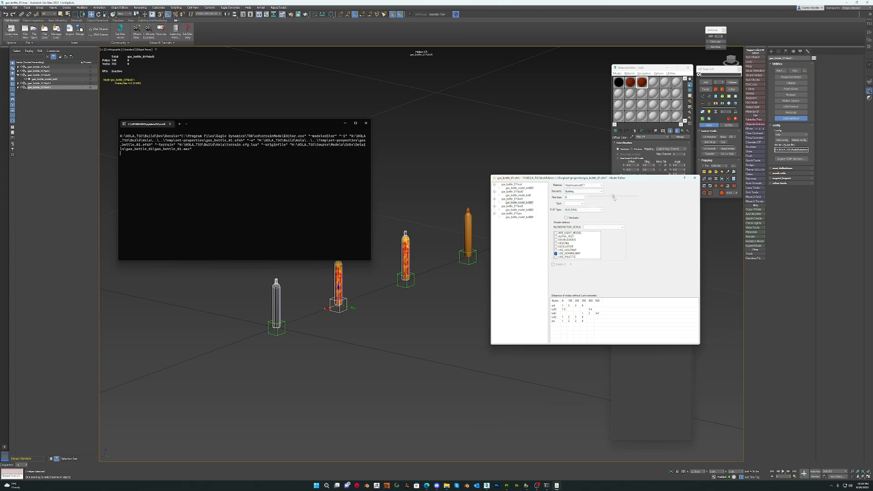
drag(614, 198, 616, 198)
click(555, 254)
Set the lod2 node's visibility distances to 500, 600, 1200 and 1300.
click(522, 200)
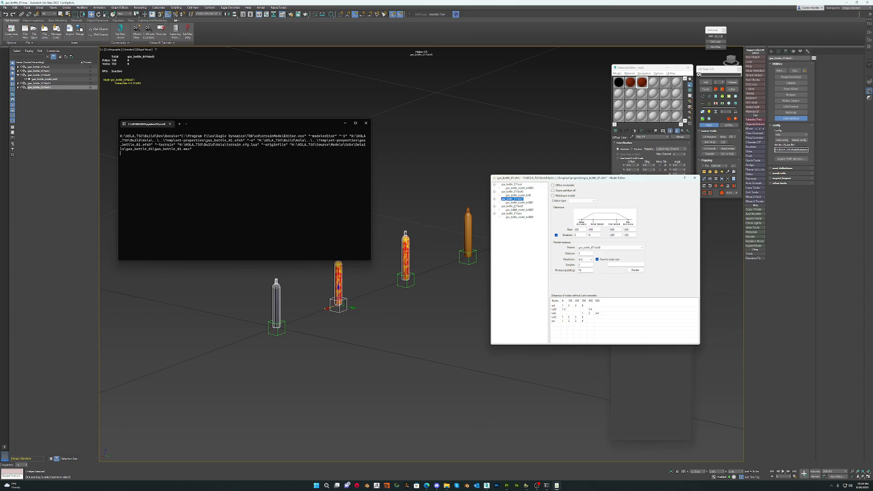
click(513, 207)
click(577, 230)
text(500)
click(596, 230)
text(600)
click(617, 229)
text(1200)
text(13)
Enable shadows on the lod2 node with middle distances of 200 and 300, and set its render texture resolution to 128.
click(556, 236)
double_click(591, 236)
text(200)
text(300)
key(Tab)
click(585, 259)
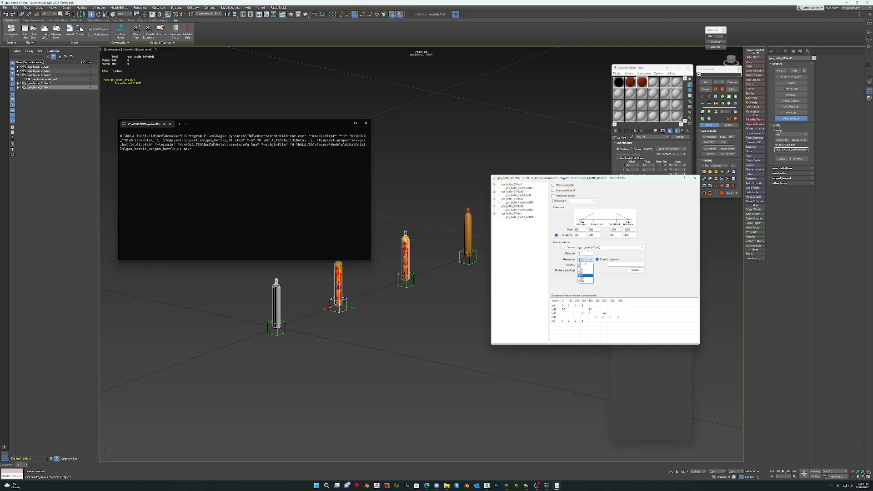
click(583, 270)
Give the lod2 model the house LOD material, a mip bias of 2, and the BLENDFACTOR_SCALE_XYZ shader define.
click(520, 209)
click(591, 186)
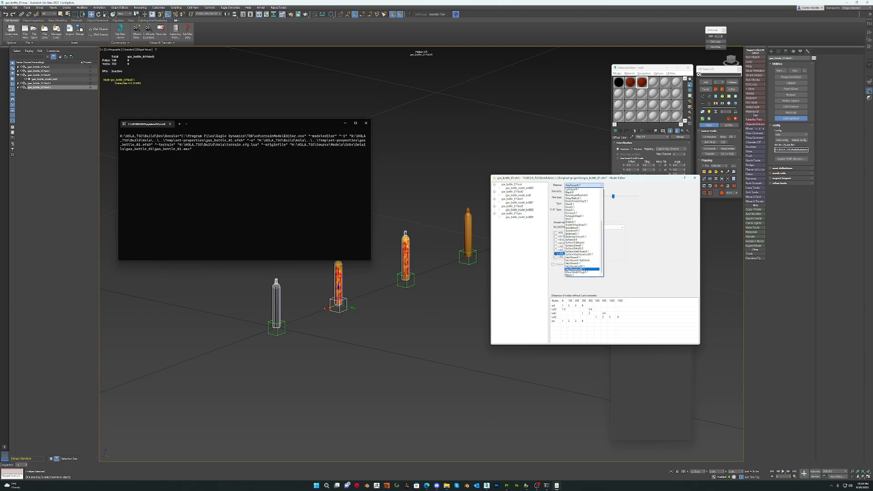
click(582, 269)
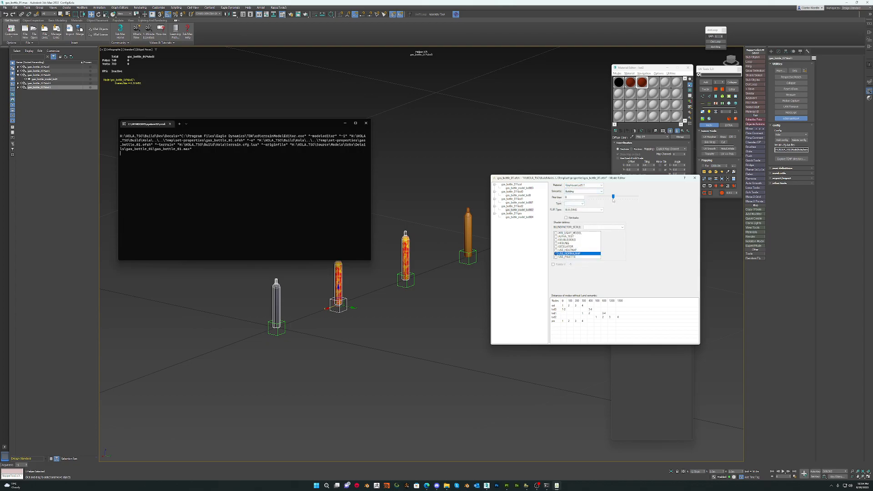
drag(613, 200, 618, 200)
click(623, 227)
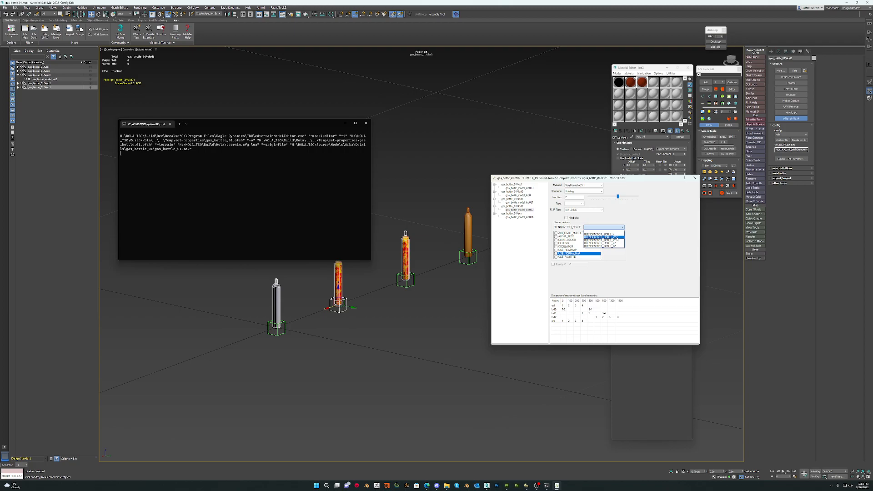
click(605, 237)
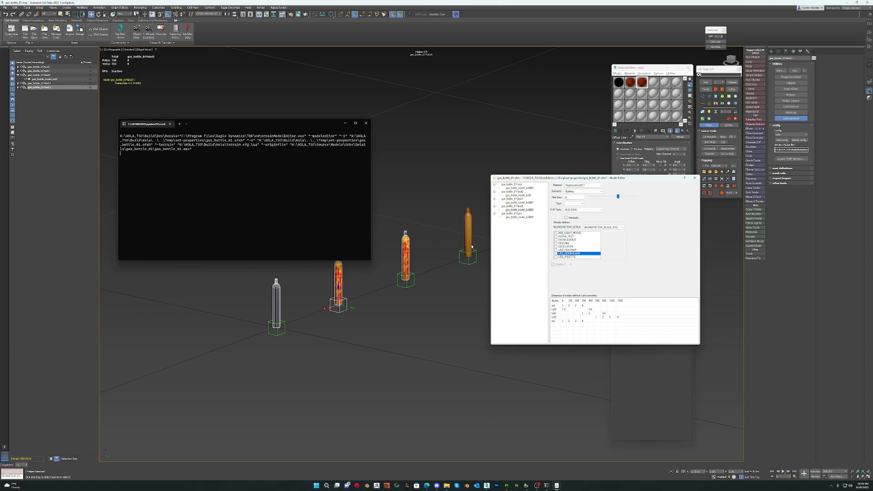
Choose a collision type for the last gas_bottle_01 node in the Model Editor tree.
click(512, 214)
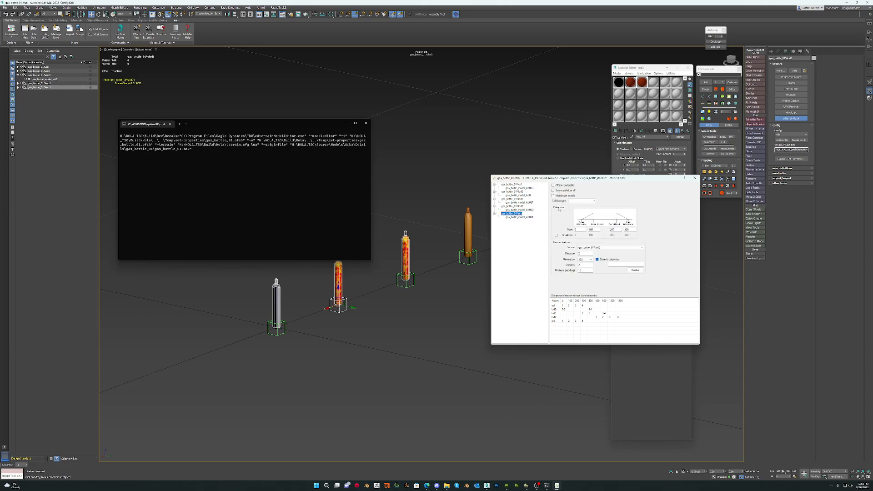
click(582, 201)
click(574, 211)
Clear the material, semantic, blend factor scale and FLIR type of the last node's model.
click(519, 217)
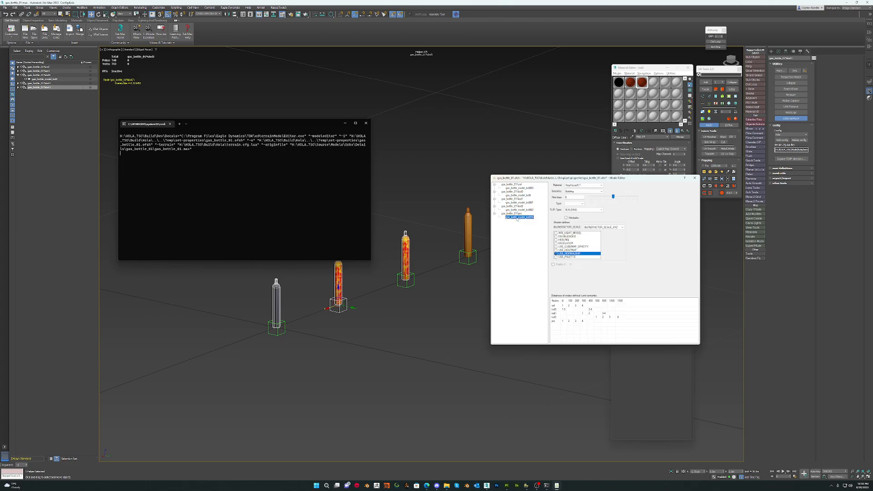
click(584, 185)
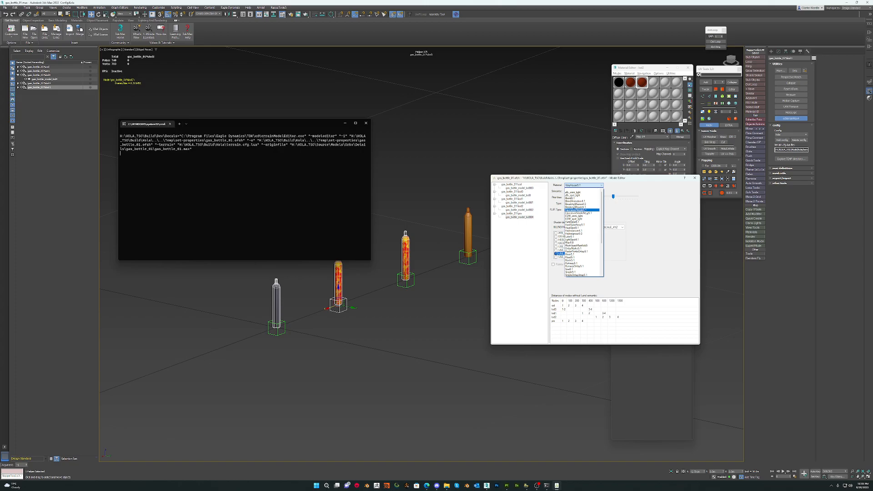
click(584, 193)
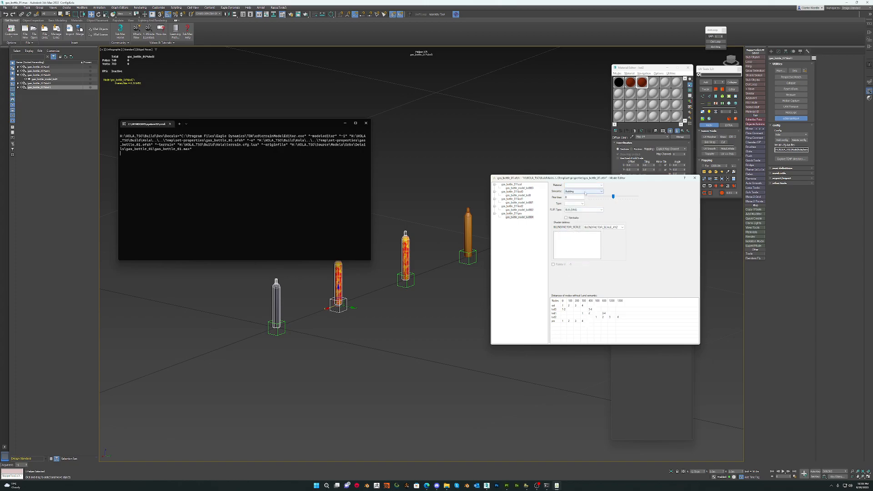
click(583, 191)
click(583, 194)
click(622, 227)
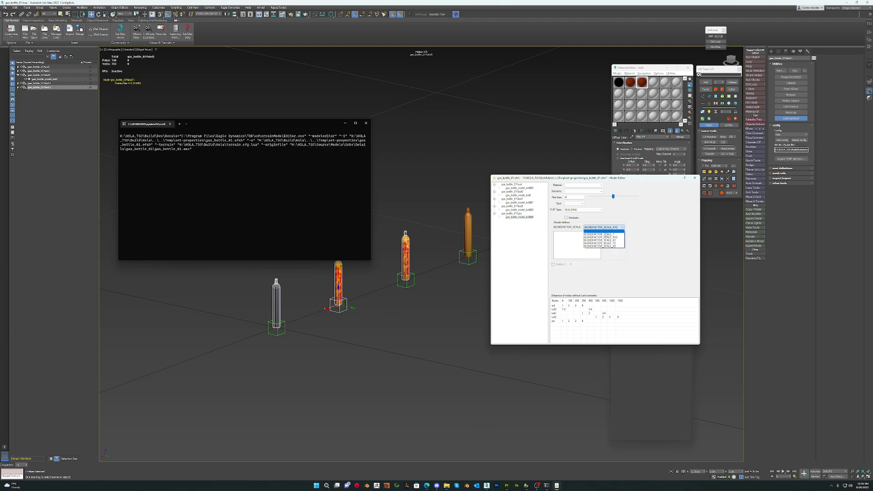
click(604, 231)
click(584, 209)
click(571, 214)
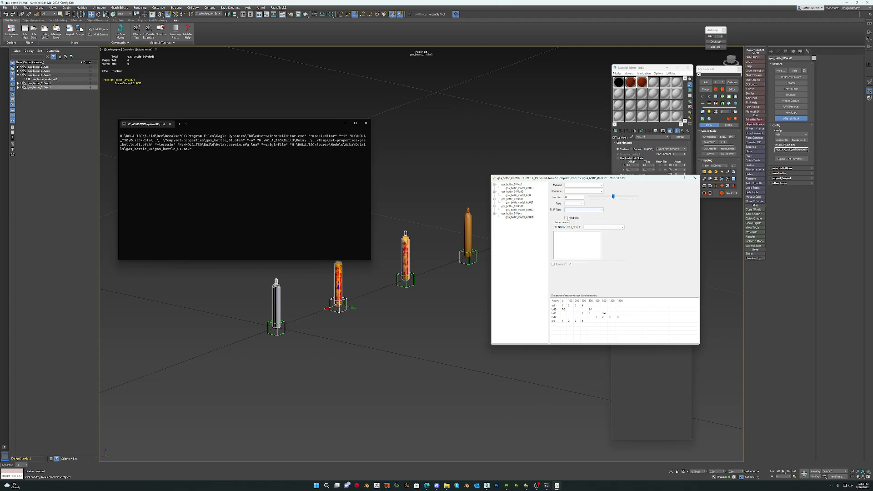
Close the Model Editor and save the gas_bottle_01 scene.
click(695, 178)
middle_drag(526, 247, 509, 237)
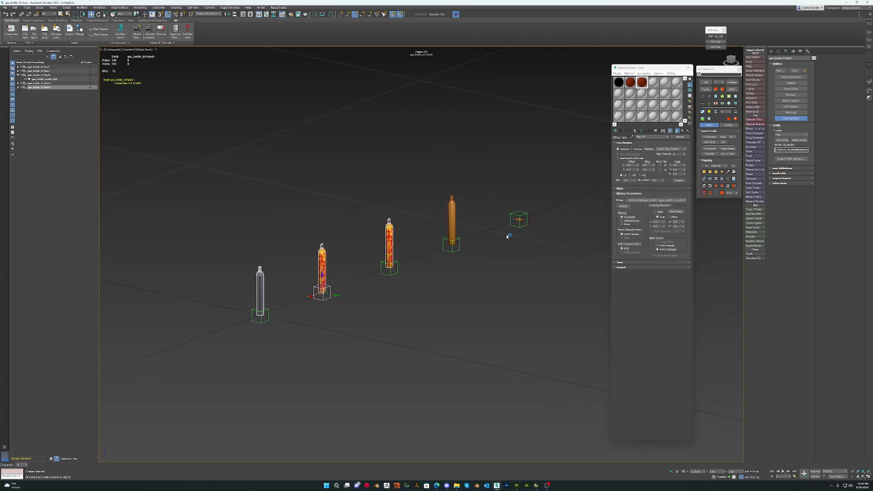
click(5, 8)
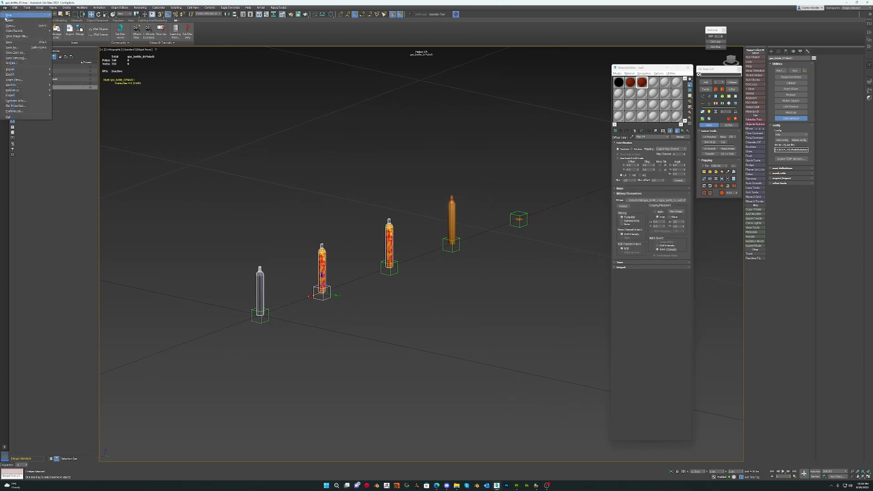
click(15, 43)
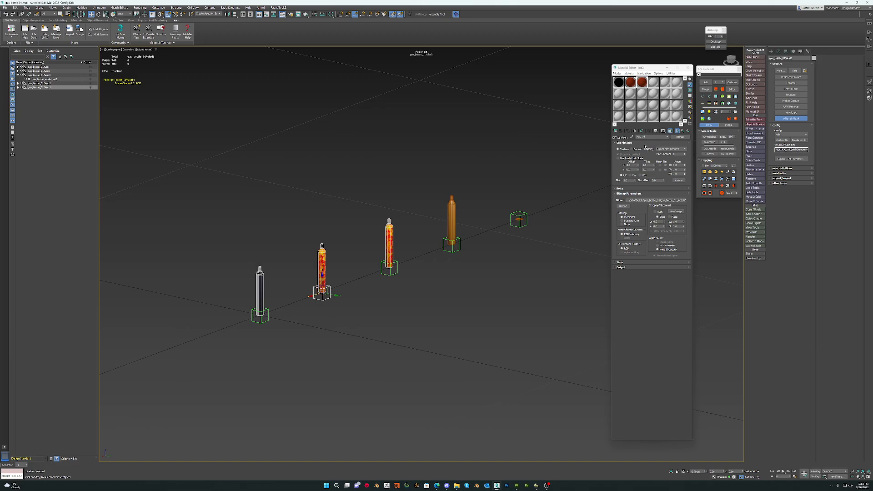
Select all gas bottle nodes in the scene and open the model in the external viewer, framing the row of bottles.
drag(196, 384, 196, 383)
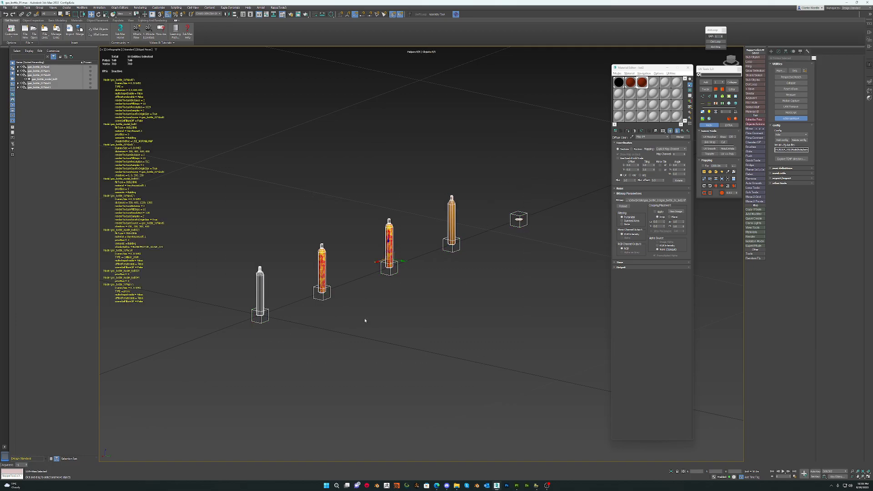
click(870, 85)
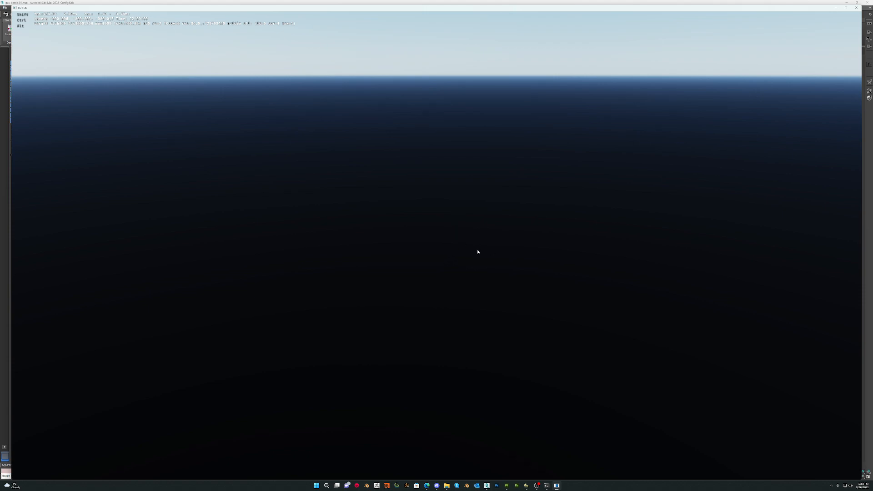
scroll(478, 252, down, 6)
ctrl+scroll(473, 252, up, 5)
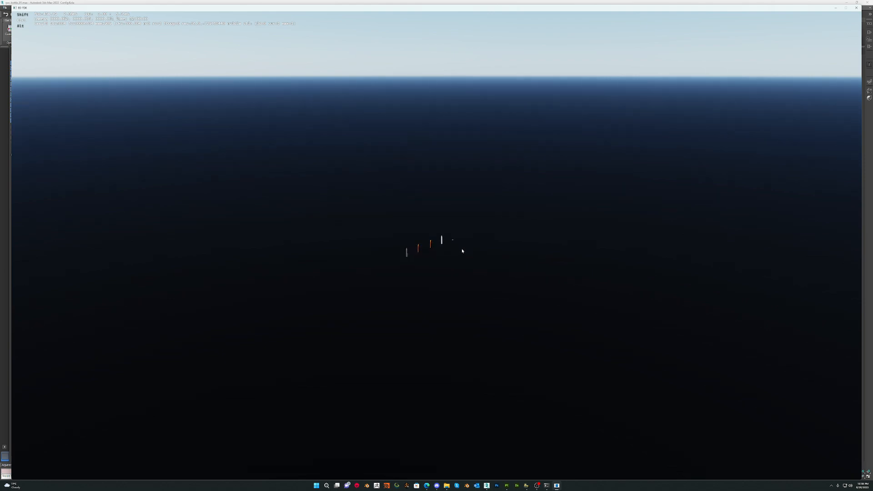
ctrl+scroll(461, 251, up, 2)
ctrl+scroll(462, 251, up, 3)
ctrl+scroll(593, 233, down, 3)
ctrl+scroll(591, 234, up, 2)
Compare the Desert.tif, Grass.tif, Snow.tif and NONE ground planes in the viewer, ending with Grass.tif.
key(alt)
click(45, 124)
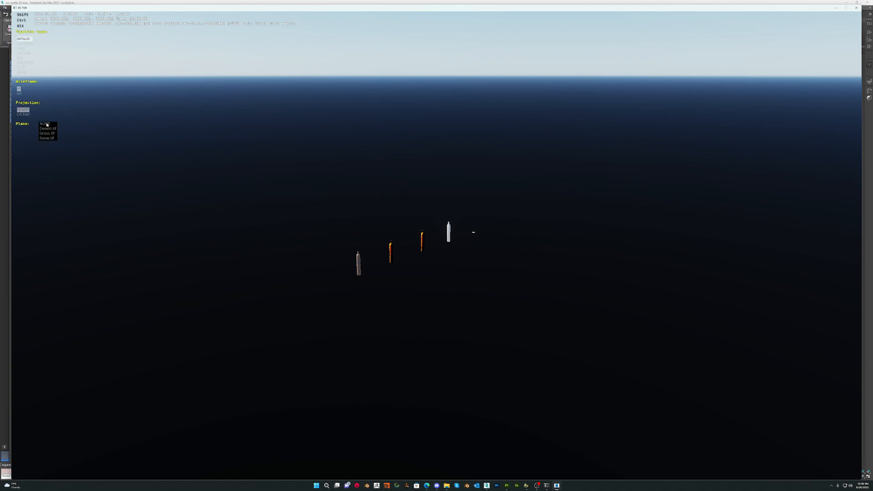
click(47, 129)
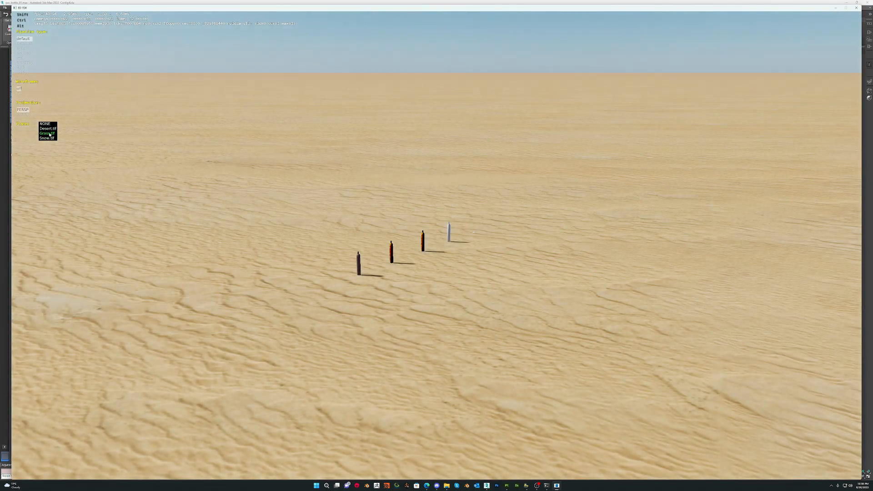
click(48, 133)
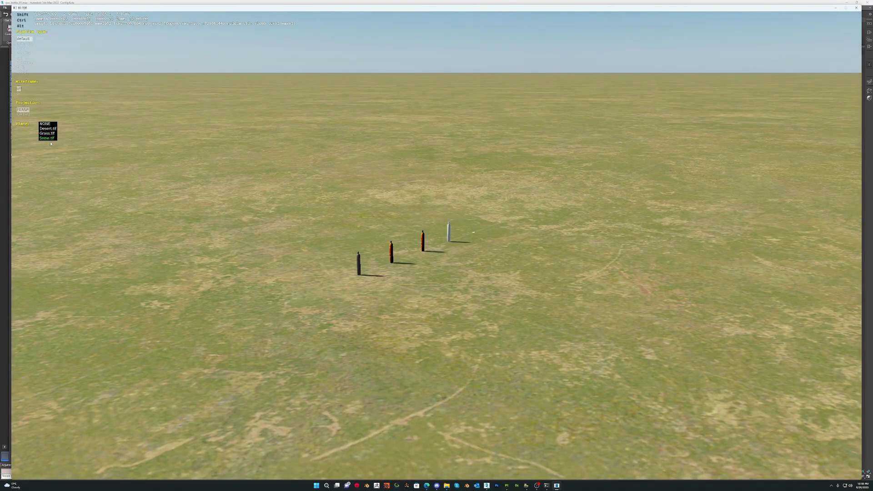
click(47, 138)
click(45, 124)
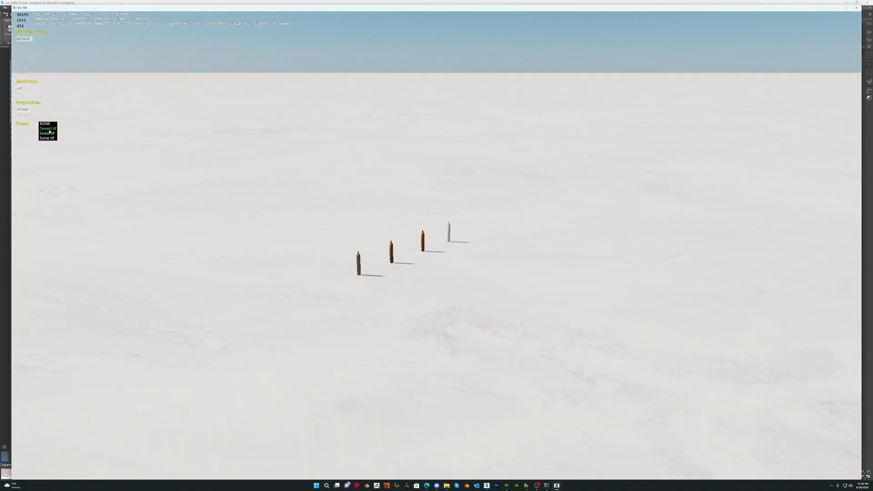
click(45, 124)
click(44, 124)
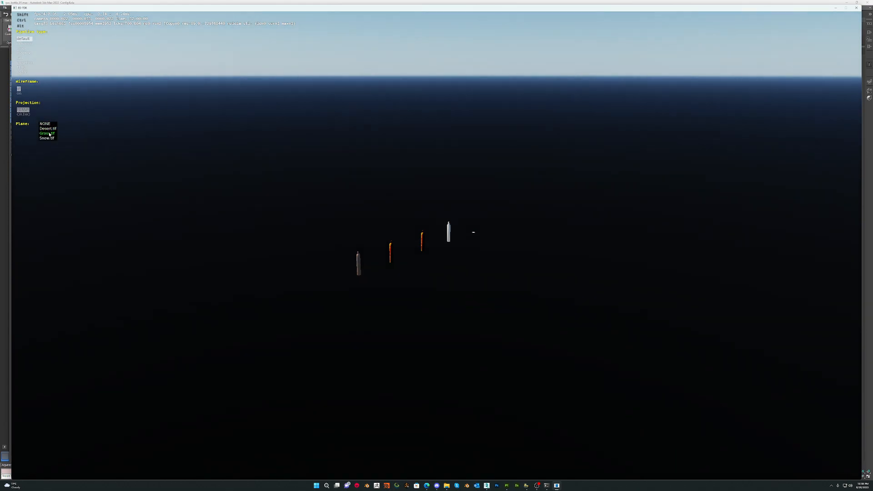
click(48, 133)
Examine the rusted texture and shape of the finished gas bottle up close from several angles.
ctrl+drag(434, 287, 550, 268)
ctrl+scroll(435, 289, up, 10)
ctrl+scroll(472, 281, down, 5)
ctrl+scroll(551, 274, down, 4)
ctrl+scroll(552, 275, up, 3)
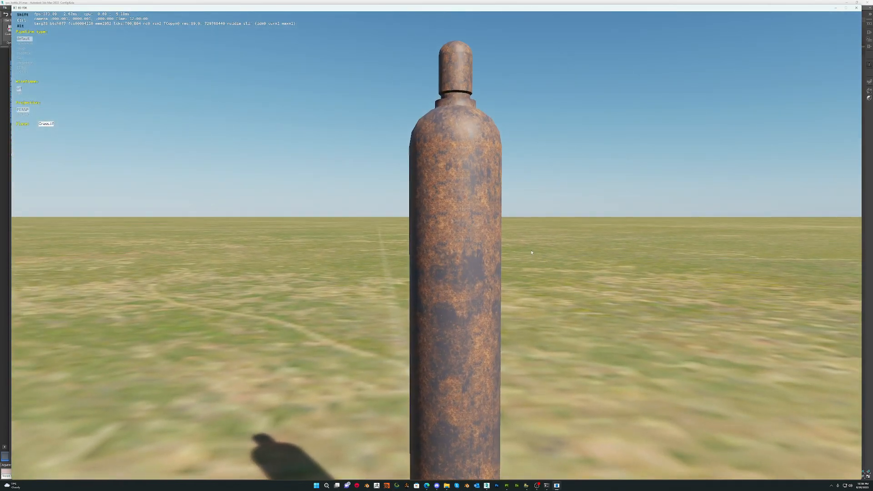
ctrl+drag(470, 279, 362, 184)
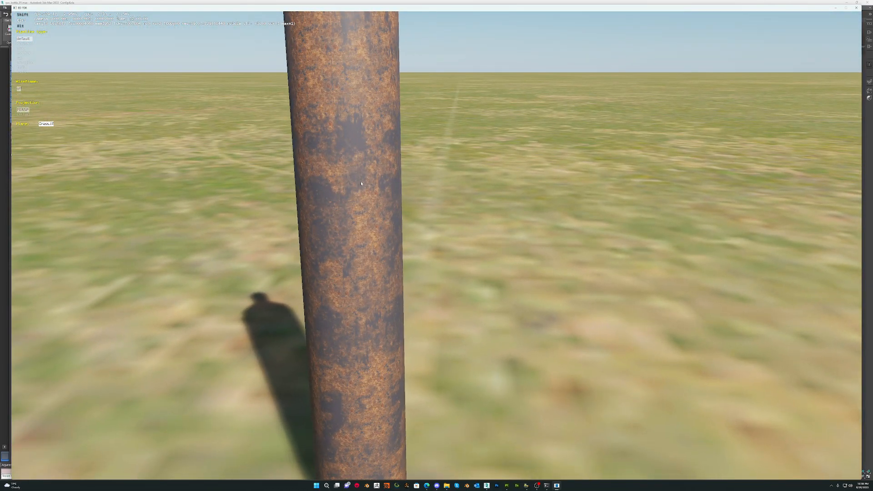
scroll(361, 183, down, 10)
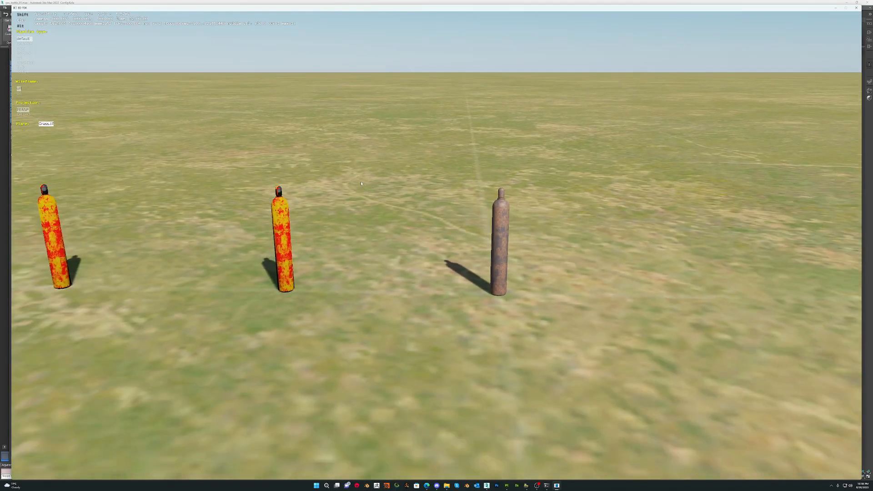
Frame the rusted gas bottle on the grass and capture a screen snip of the area around it.
ctrl+scroll(361, 184, up, 4)
ctrl+drag(362, 184, 418, 157)
ctrl+scroll(419, 157, down, 3)
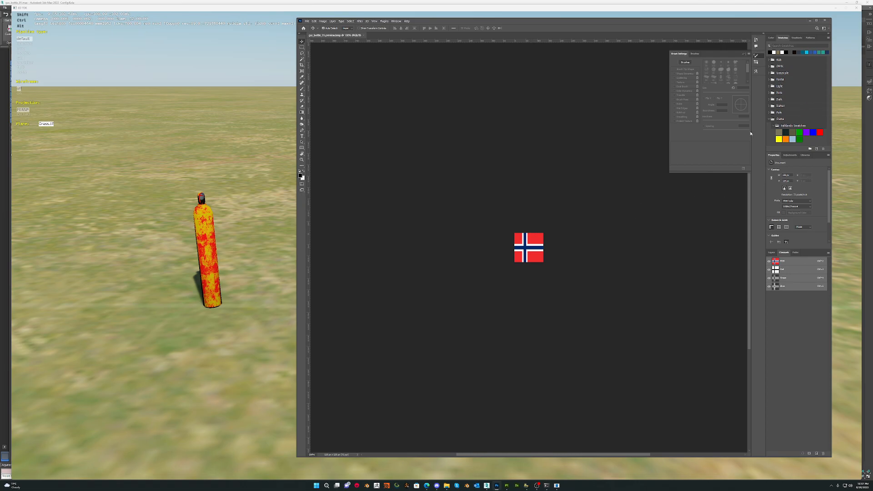
click(428, 7)
key(shift)
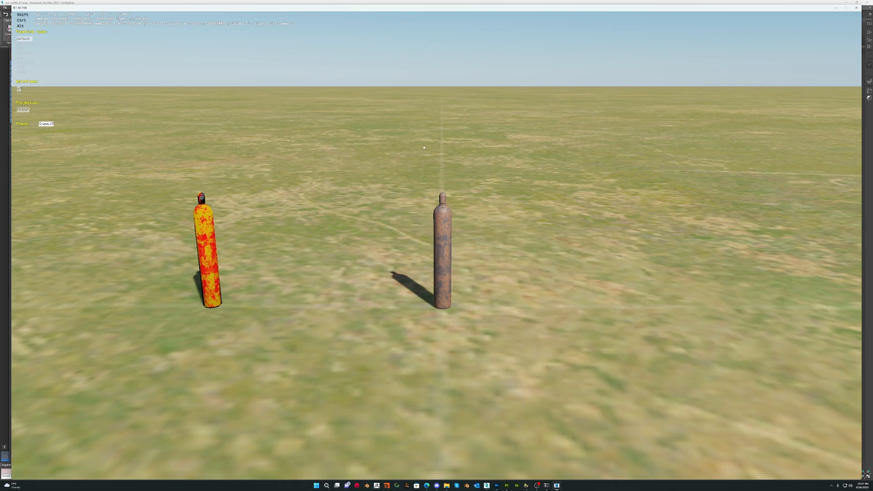
key(super+shift+s)
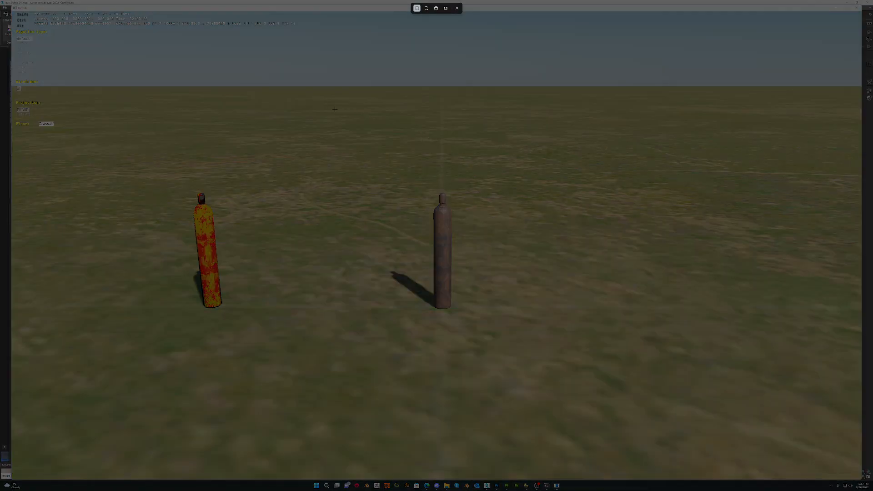
drag(248, 86, 661, 432)
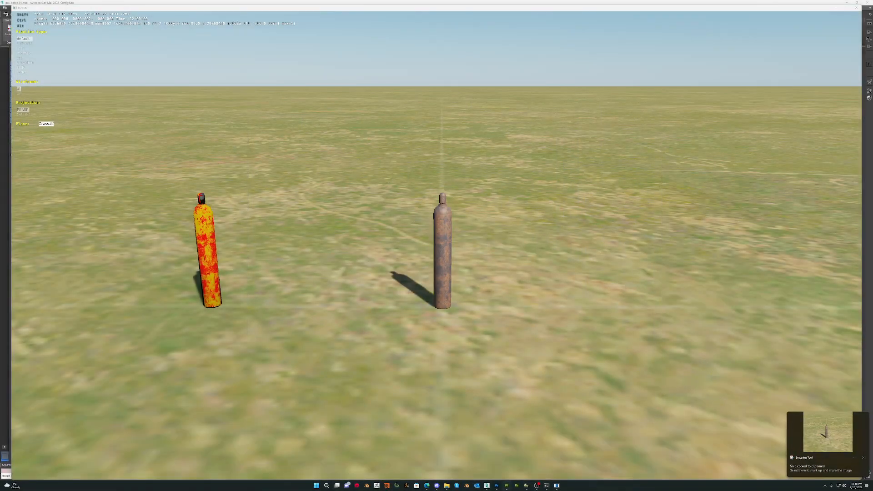
Switch to Photoshop, paste the snip over the flag in the preview image, scale it to fit the canvas, and merge it down.
click(496, 486)
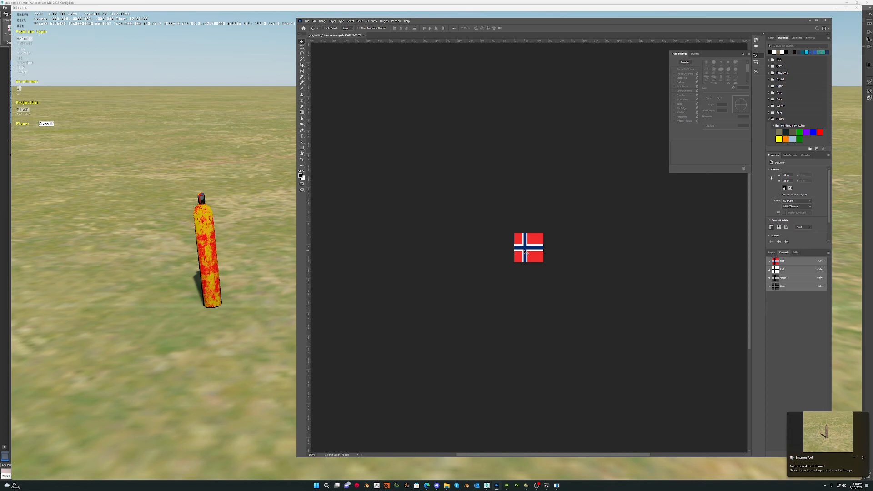
key(ctrl+v)
key(ctrl+t)
mouse_move(535, 248)
mouse_down()
mouse_move(728, 400)
mouse_move(386, 119)
mouse_move(340, 101)
mouse_move(398, 132)
mouse_move(526, 243)
mouse_up()
drag(544, 276, 539, 252)
key(Return)
key(ctrl+e)
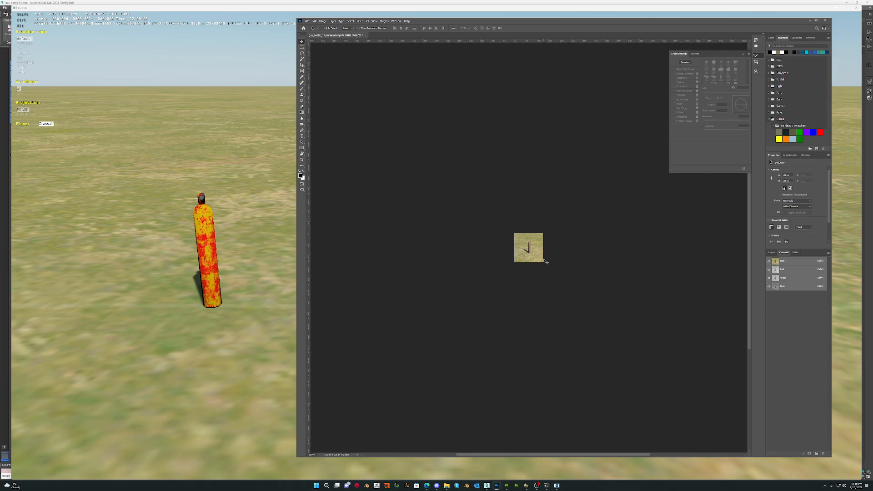
Save and close the preview image, and select its file in the gas_bottle_01 folder in File Explorer.
key(ctrl+s)
click(363, 36)
click(810, 20)
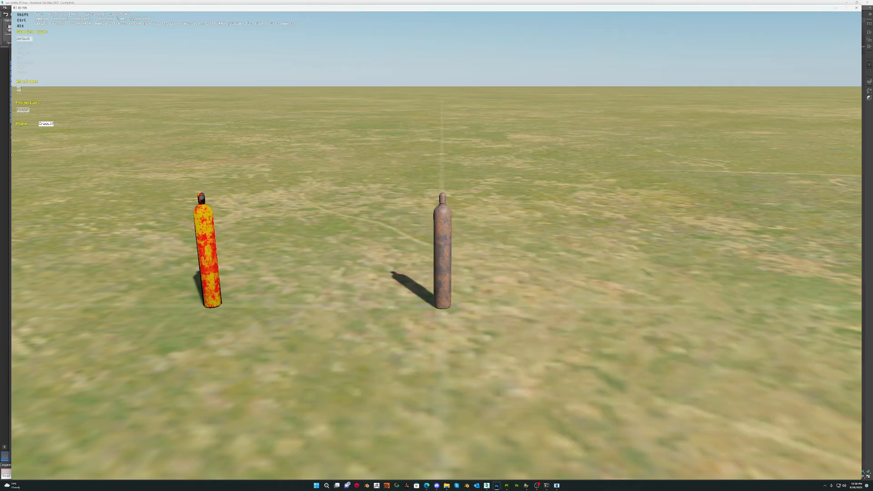
drag(872, 61, 539, 90)
click(524, 136)
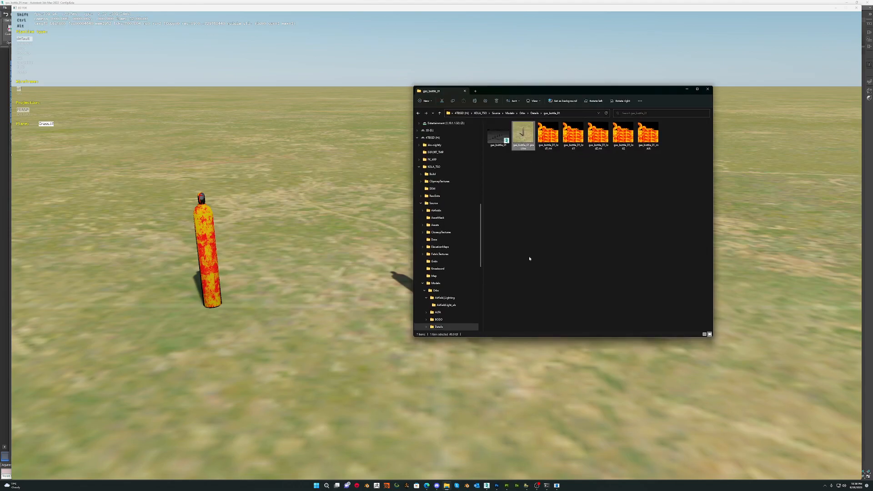
Review the model scene, LOD texture and mask texture files in the gas_bottle_01 folder.
click(495, 149)
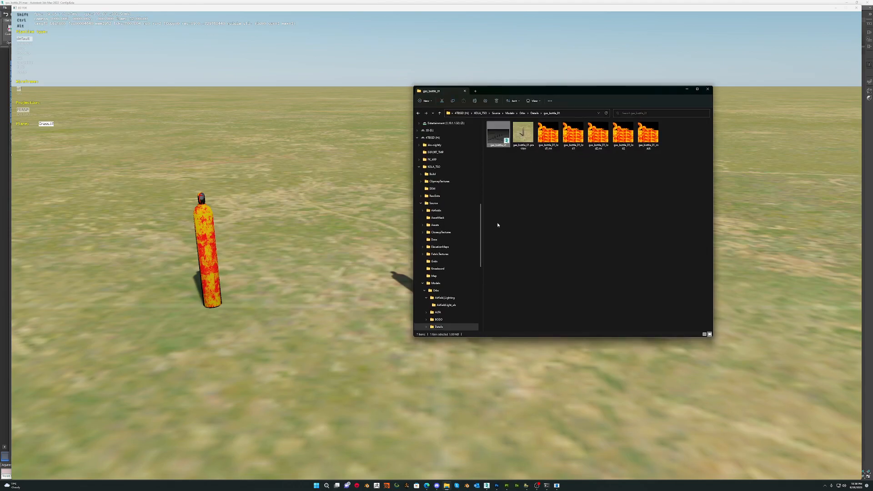
click(549, 134)
click(573, 138)
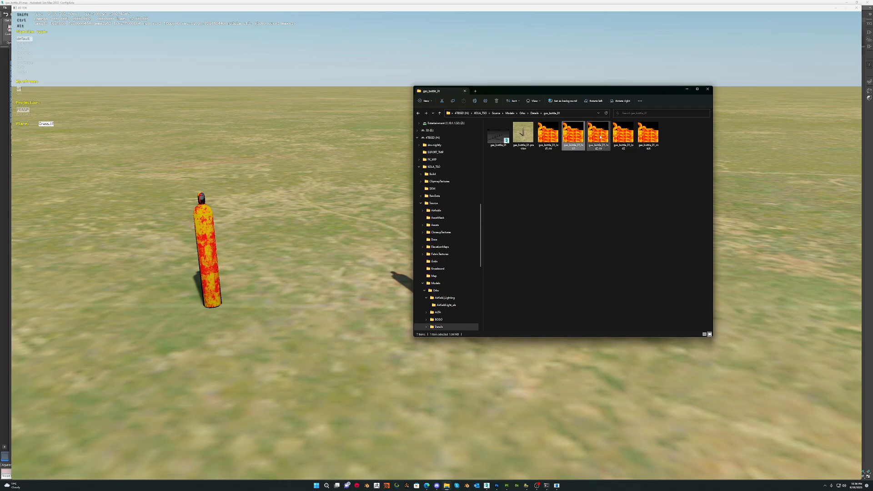
click(629, 140)
key(Right)
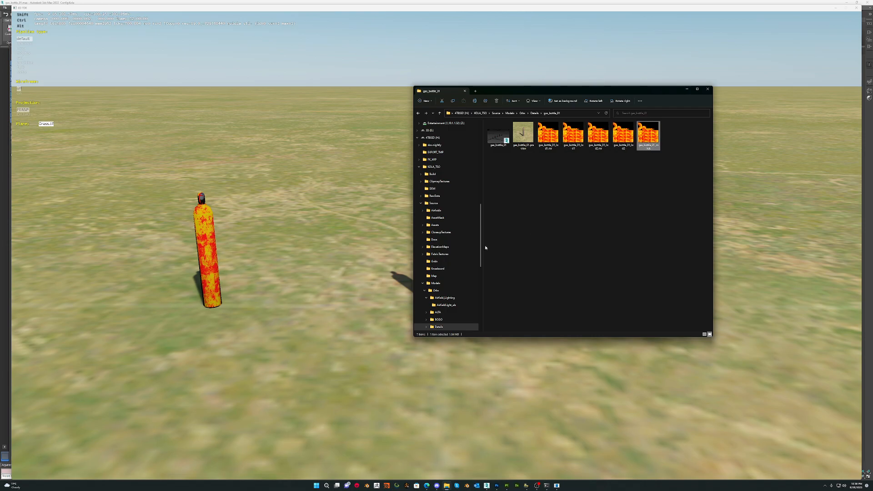
Move the folder window away, bring all the gas bottle versions into view, and close the model viewer.
drag(583, 94, 872, 73)
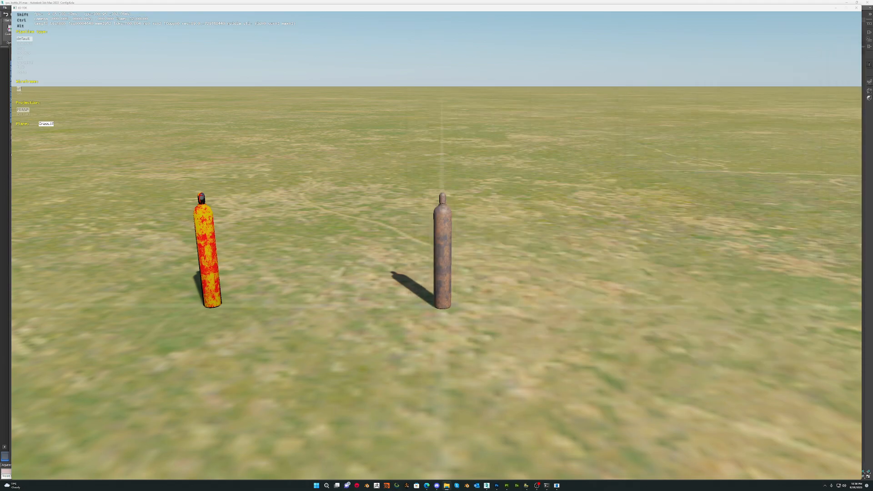
scroll(426, 202, down, 5)
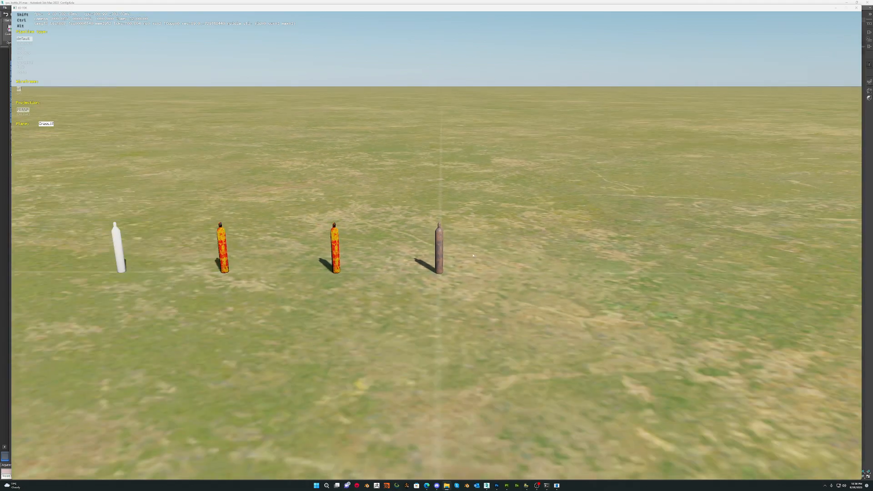
click(856, 8)
Examine the untextured gas bottle's wireframe mesh and the neighbouring LOD models from several angles in 3ds Max.
middle_drag(326, 275, 358, 263)
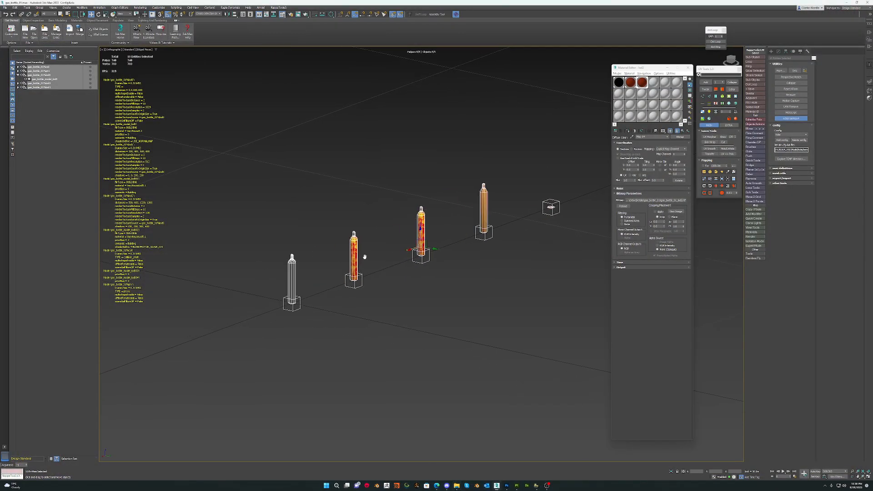
scroll(304, 278, up, 5)
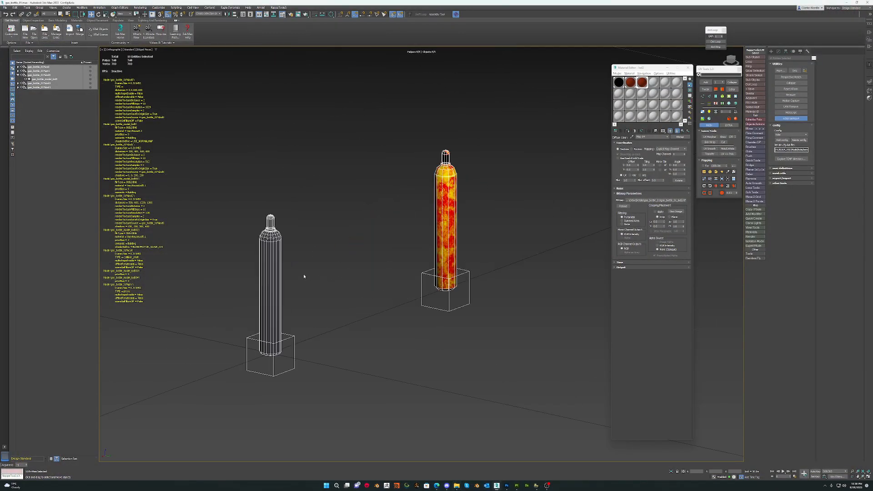
middle_drag(277, 278, 324, 259)
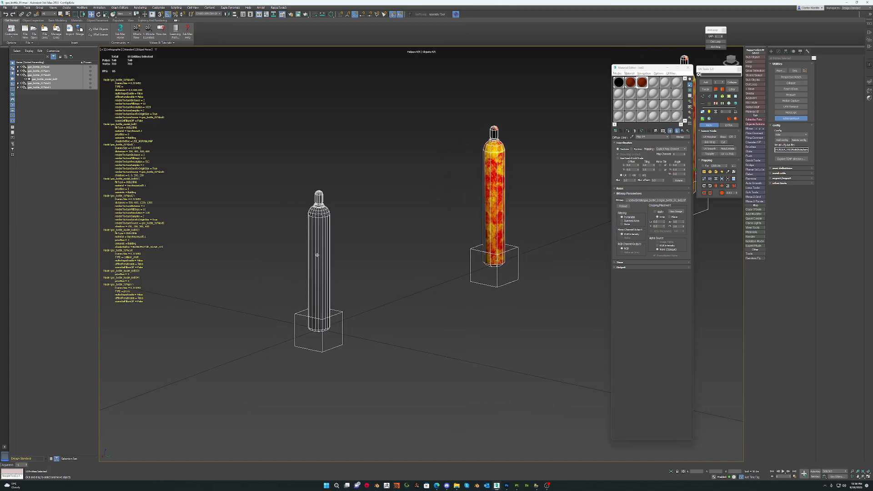
scroll(315, 249, up, 6)
scroll(337, 175, down, 6)
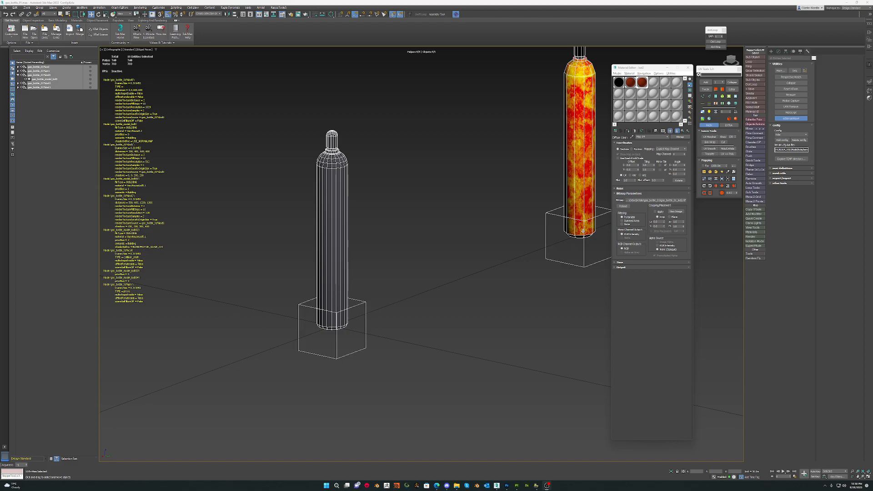
scroll(389, 261, down, 6)
alt+middle_drag(389, 261, 397, 277)
alt+middle_drag(518, 275, 416, 269)
scroll(355, 247, up, 10)
middle_drag(374, 238, 398, 241)
middle_drag(429, 216, 431, 257)
middle_drag(423, 335, 443, 261)
scroll(442, 261, down, 5)
middle_drag(448, 292, 443, 285)
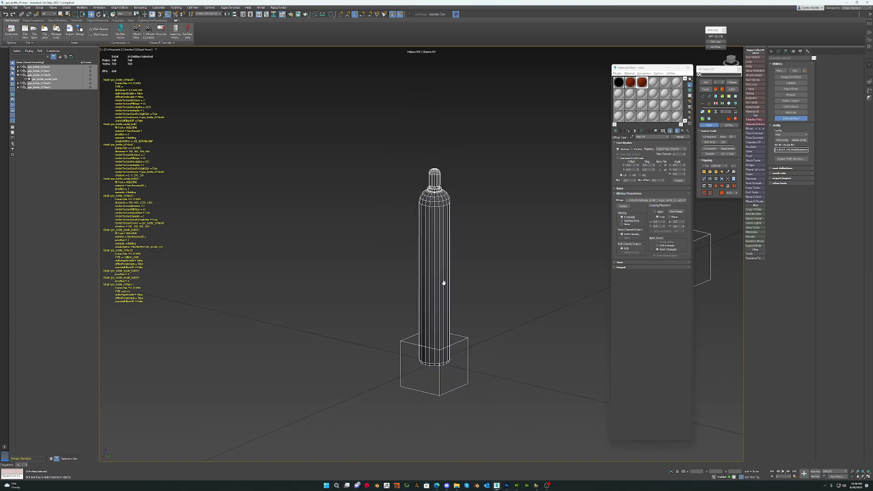
scroll(443, 284, down, 5)
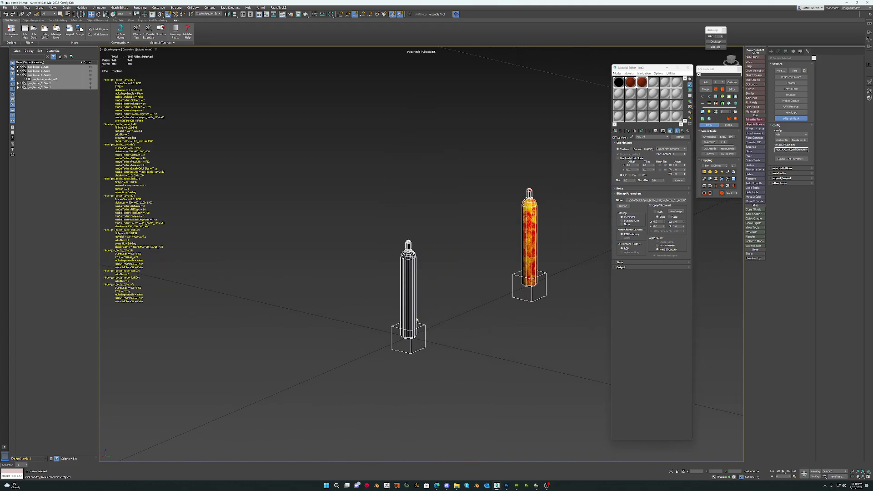
Load the gas_bottle_01_mask texture in Photoshop and view its red and green channels separately.
drag(872, 45, 217, 64)
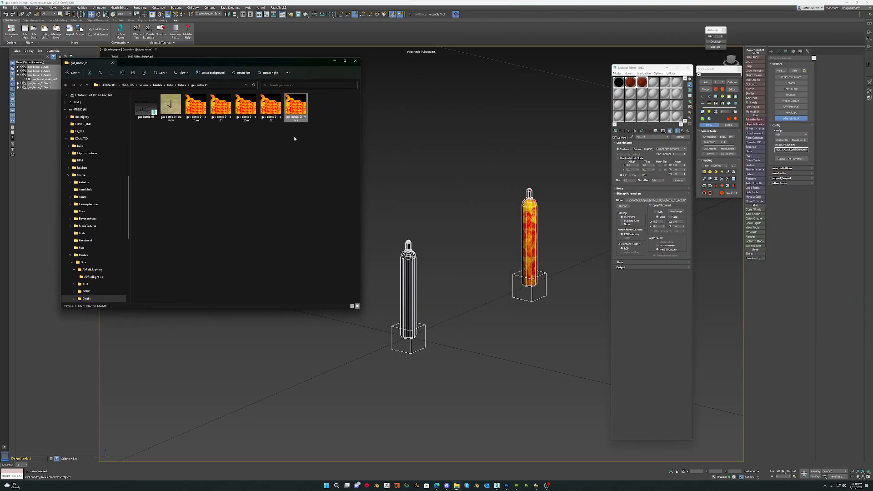
drag(307, 62, 872, 48)
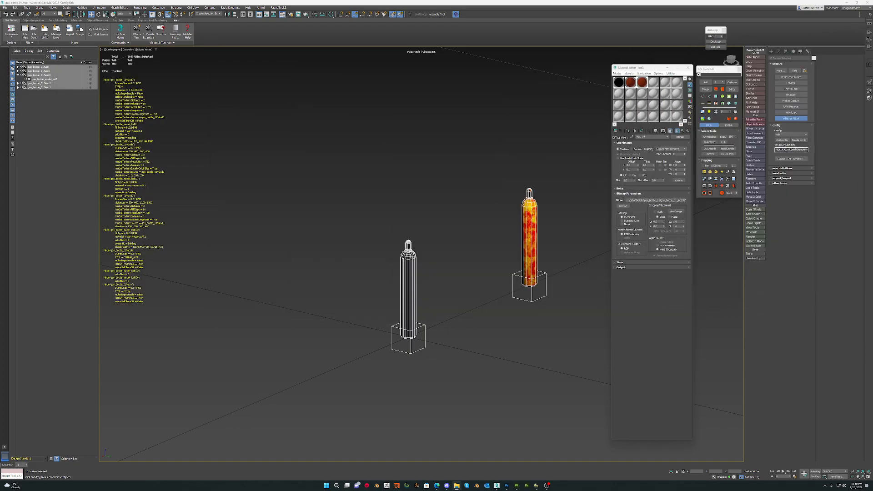
click(507, 487)
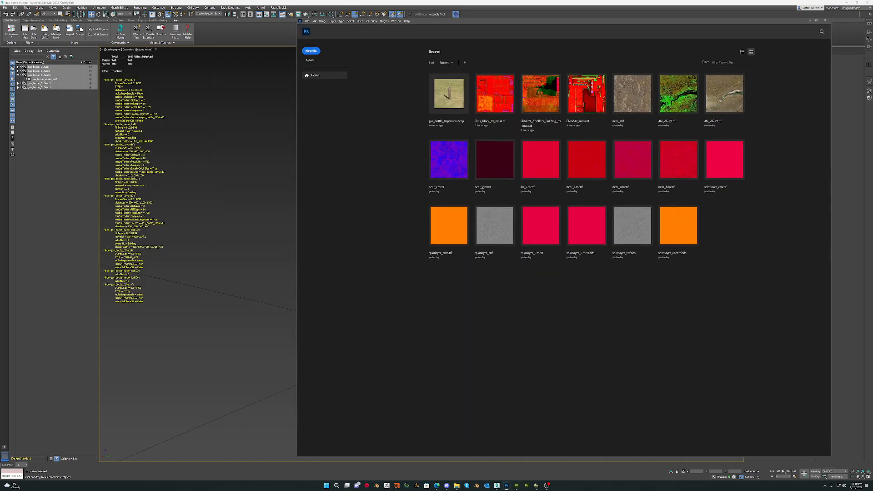
drag(584, 194, 582, 200)
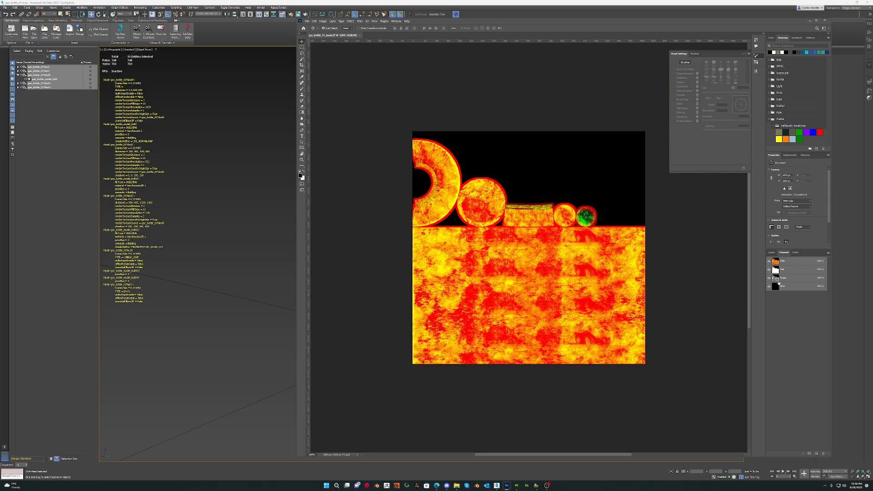
click(784, 270)
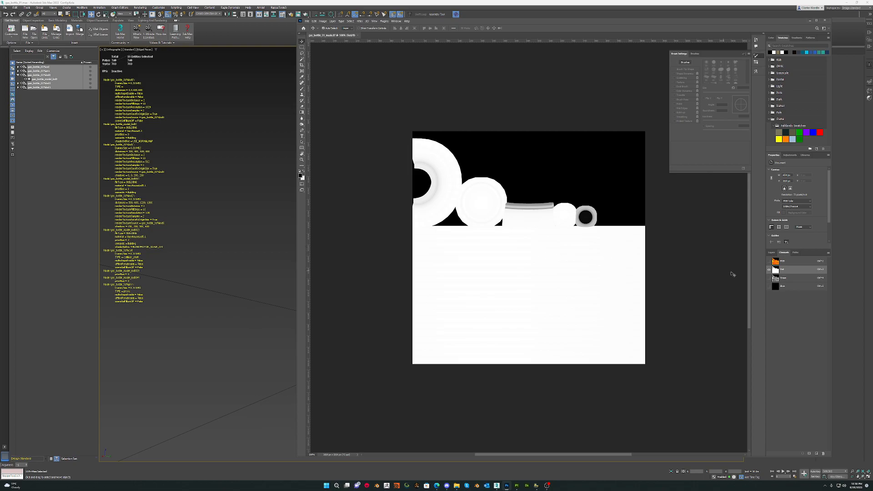
click(787, 279)
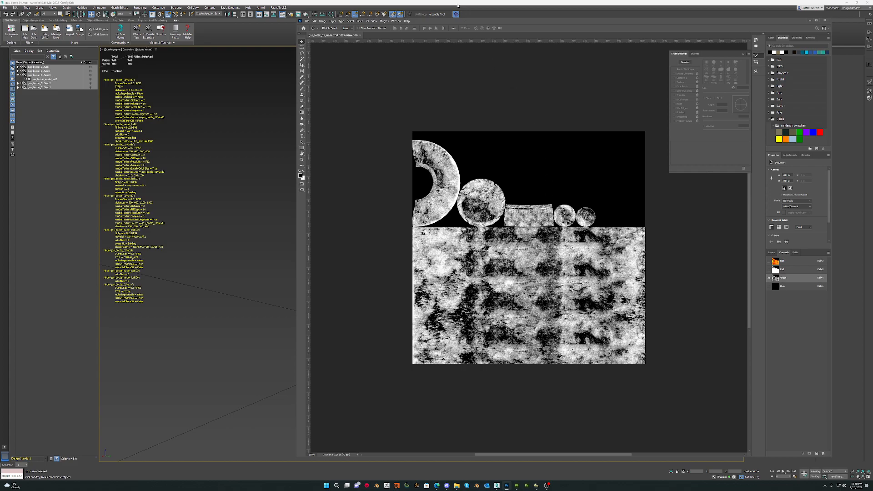
Return to 3ds Max and show the composite layers of the first material's diffuse color map.
drag(477, 21, 661, 23)
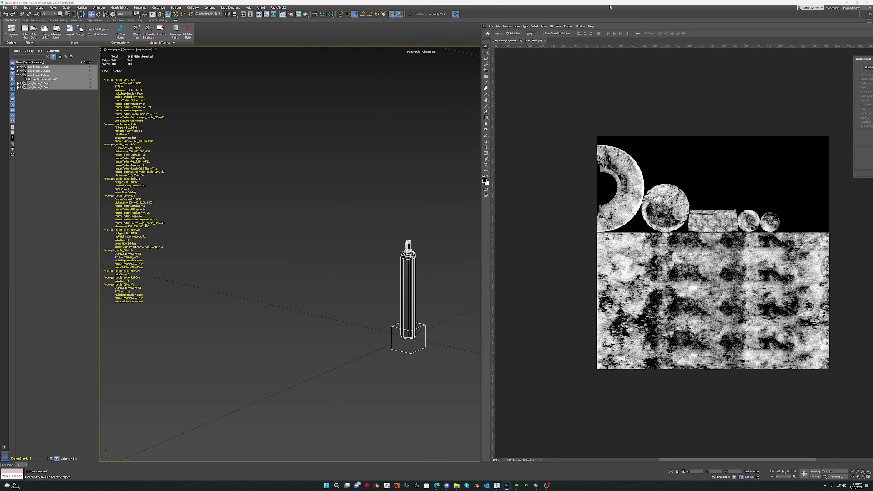
key(alt+Tab)
click(621, 86)
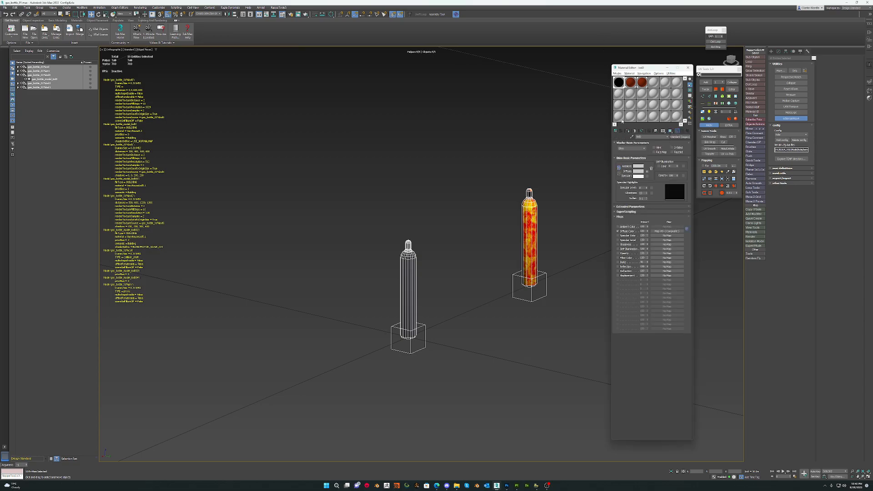
click(664, 231)
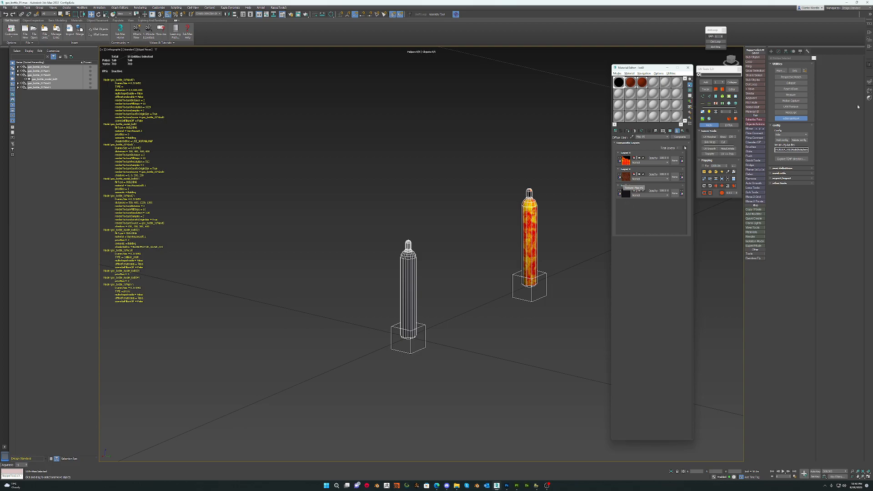
Compare the mask texture's green channel with the composite map layers in the Material Editor.
drag(872, 105, 401, 104)
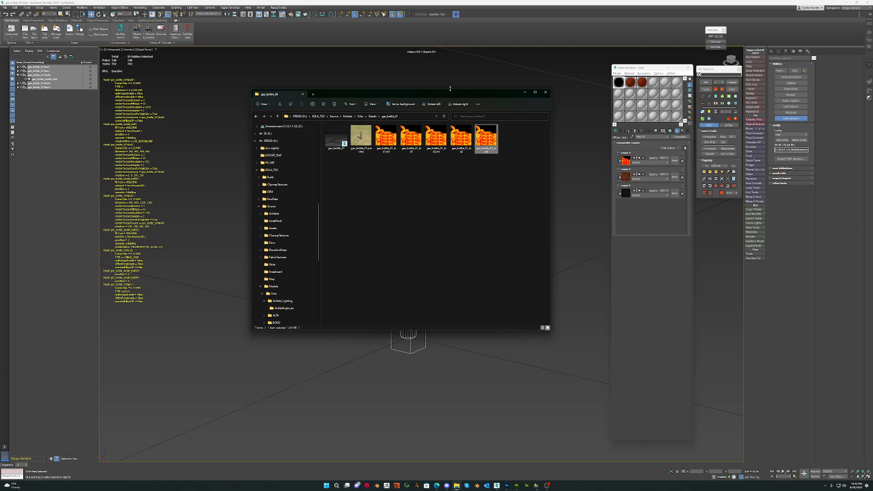
drag(872, 28, 579, 35)
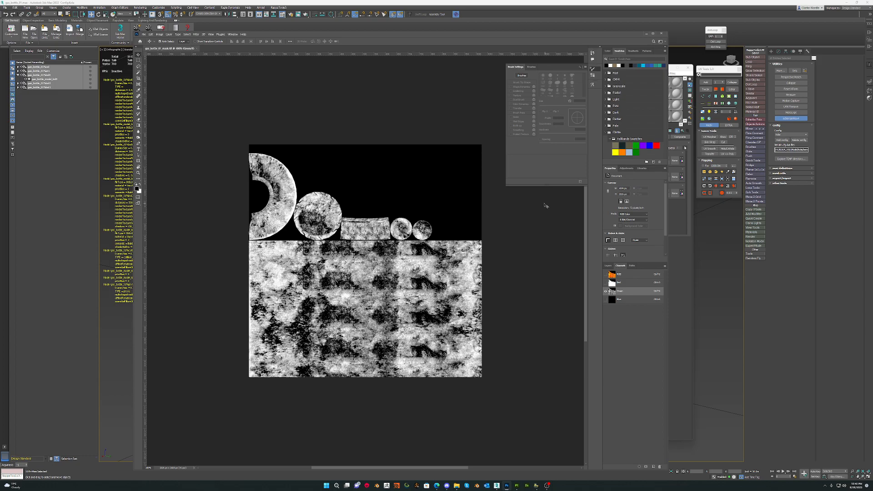
drag(607, 37, 523, 53)
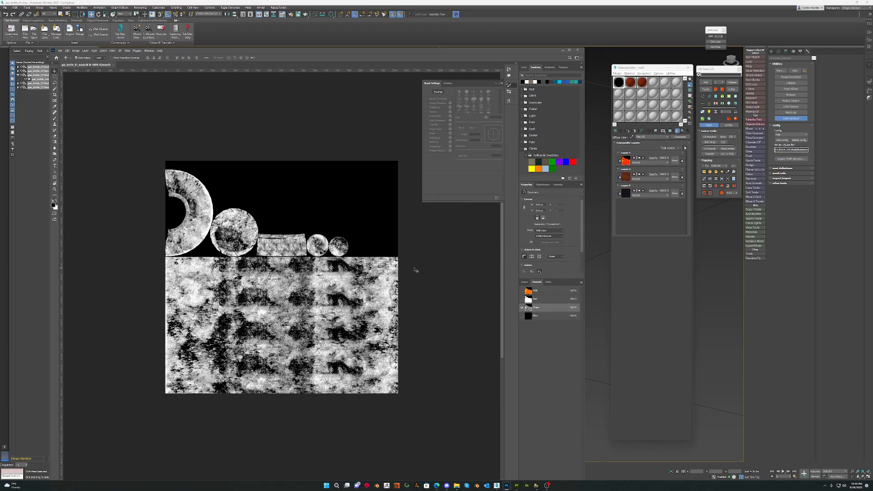
drag(464, 53, 807, 51)
click(843, 48)
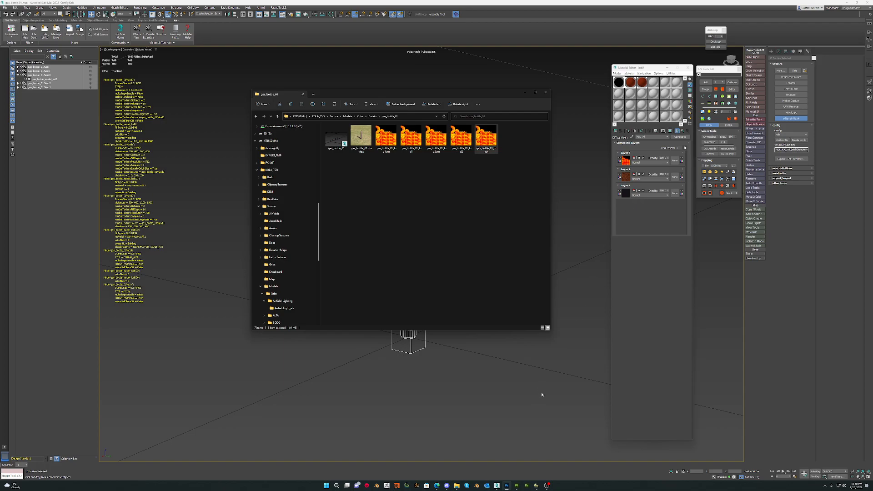
Bring the gas bottle mask texture back into view in Photoshop and display only its blue channel.
mouse_move(514, 488)
drag(426, 93, 237, 116)
drag(361, 103, 367, 102)
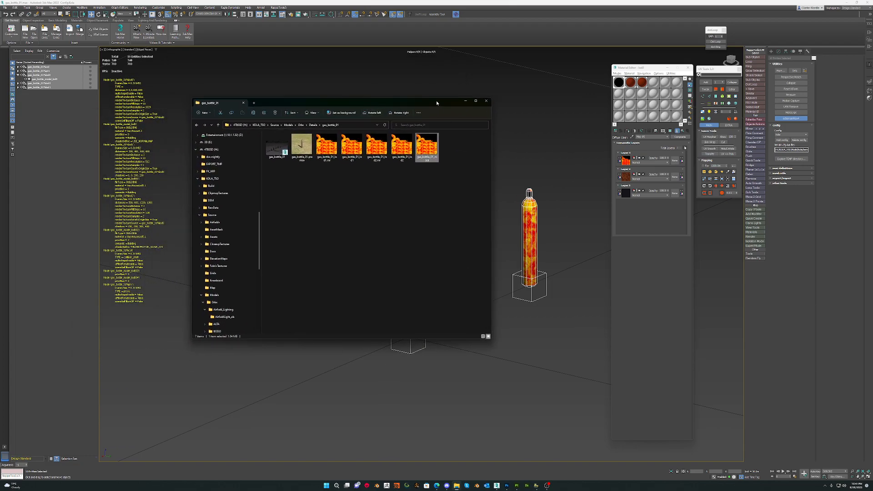
drag(437, 103, 474, 92)
drag(872, 68, 421, 51)
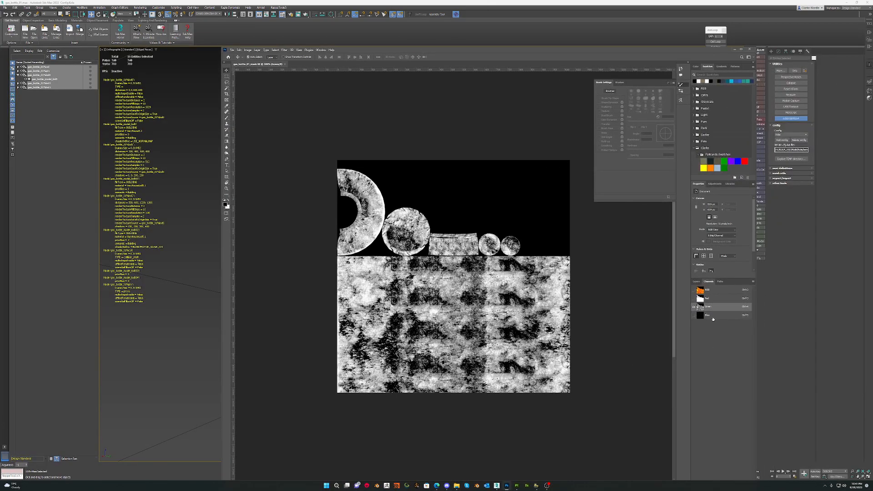
click(711, 317)
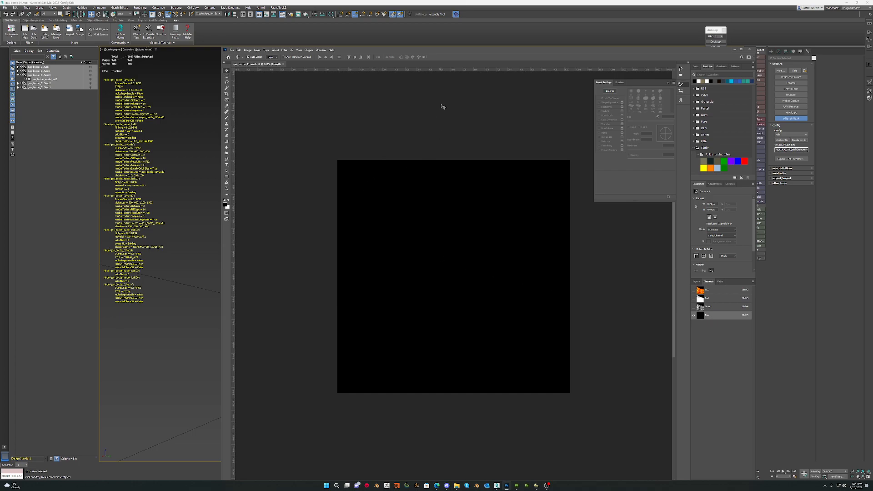
drag(454, 50, 467, 78)
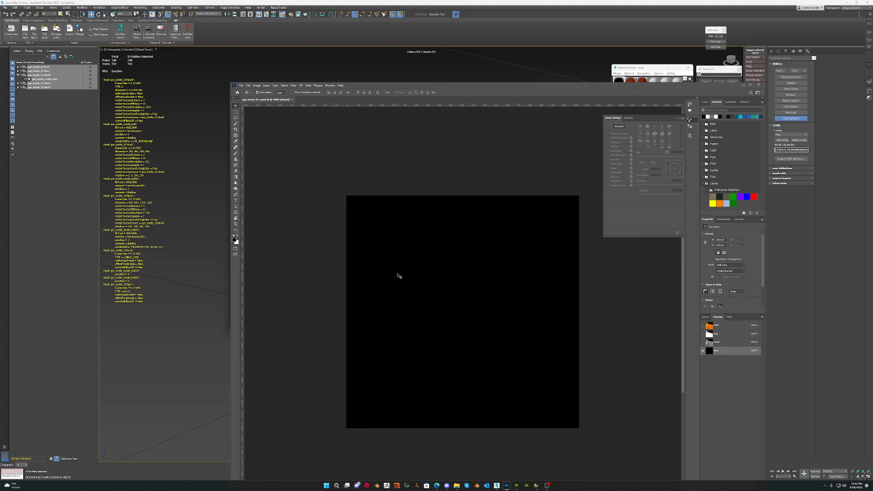
Return to 3ds Max, apply Unwrap UVW to the LOD0 gas bottle model, and enlarge the UV editor window.
drag(638, 90, 872, 57)
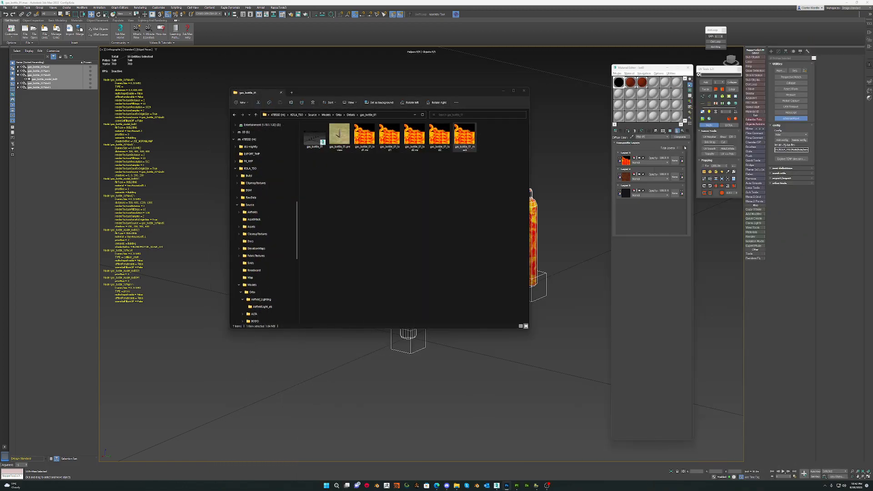
click(484, 6)
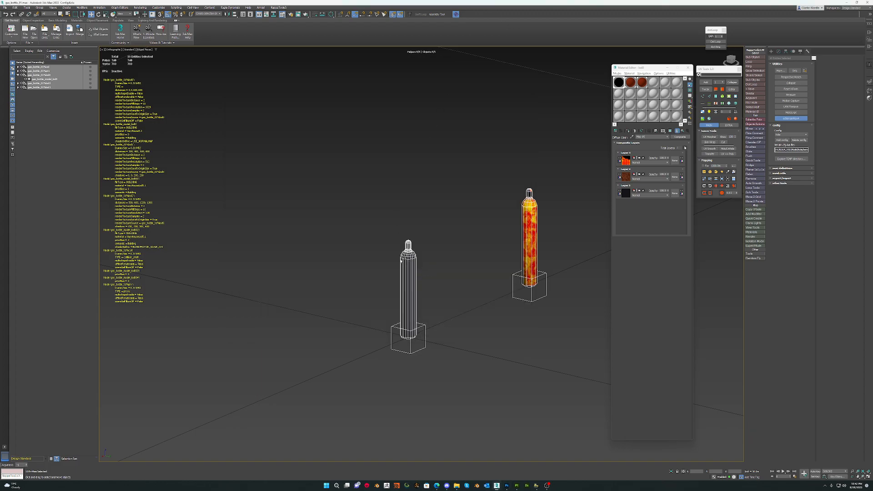
scroll(413, 264, up, 5)
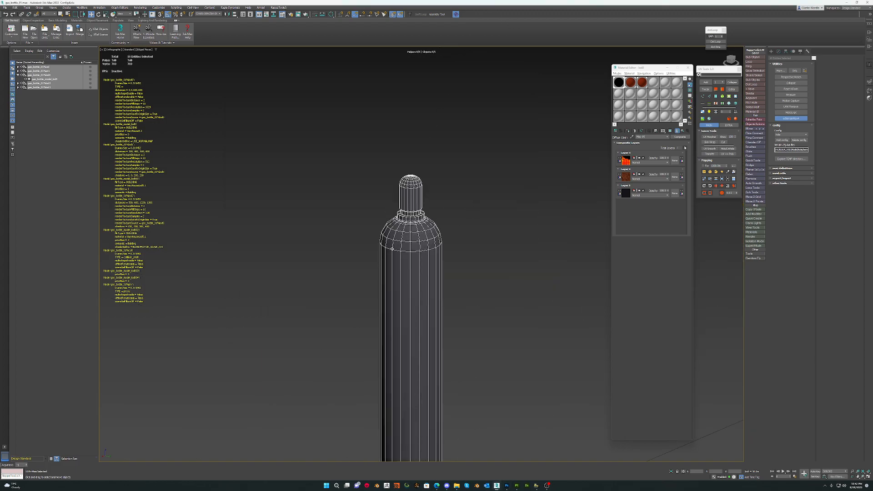
scroll(415, 278, down, 6)
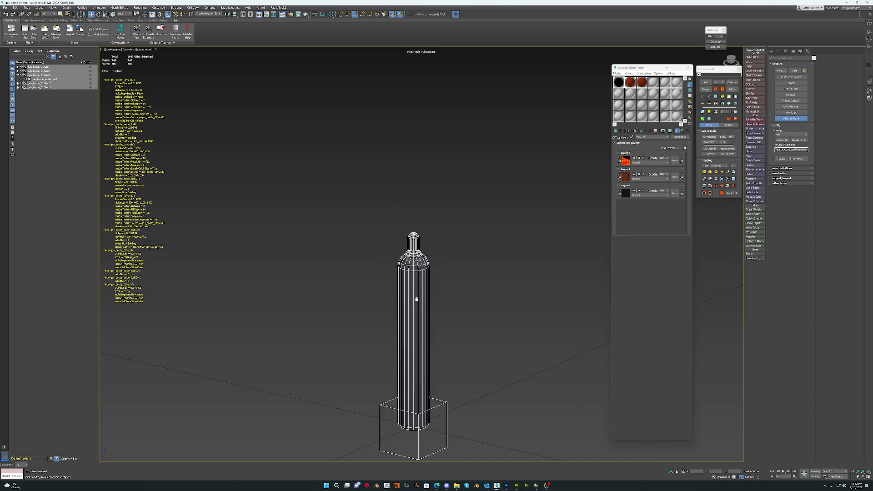
click(418, 248)
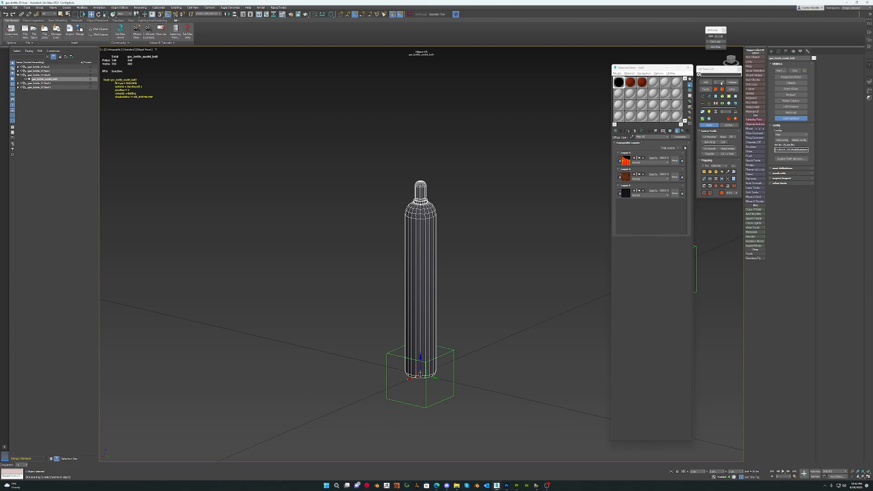
click(732, 89)
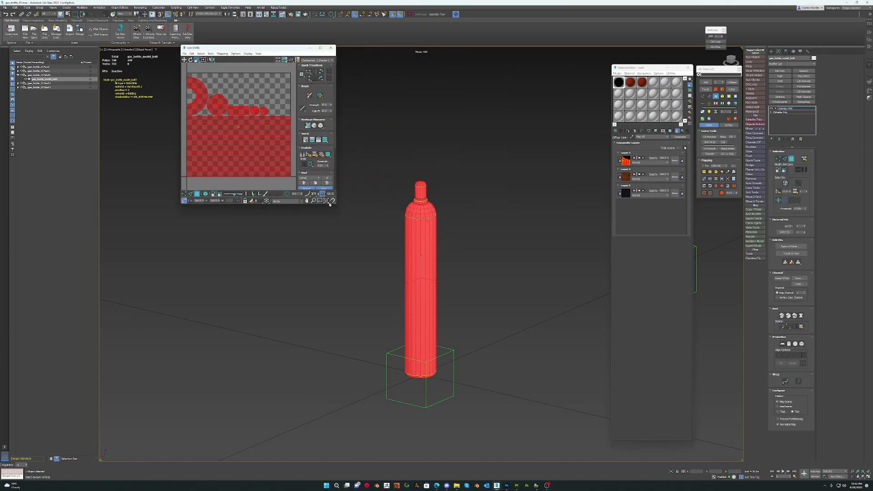
drag(337, 208, 483, 310)
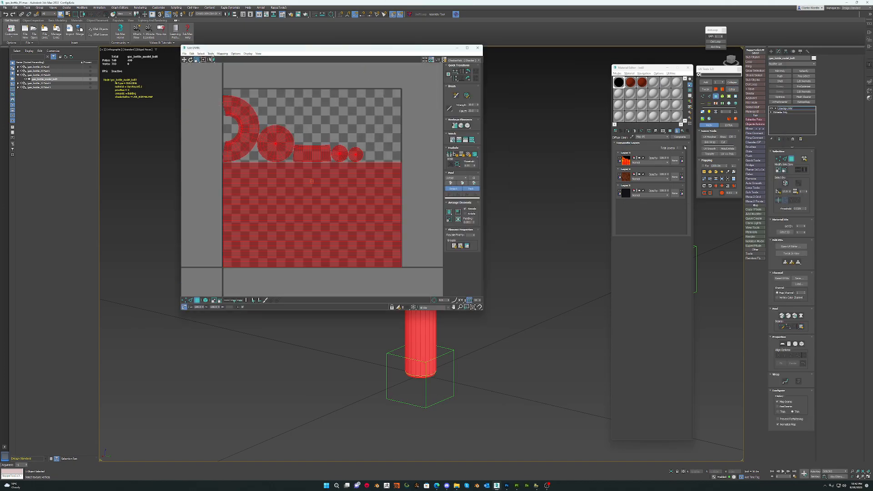
Render the gas bottle's UV layout as a UVW template and move the resulting image beside the UV editor.
click(210, 55)
click(243, 140)
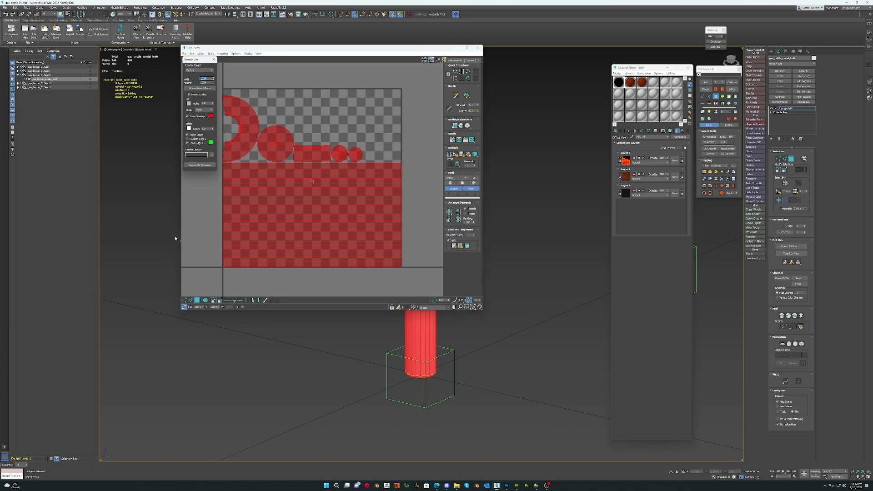
click(199, 165)
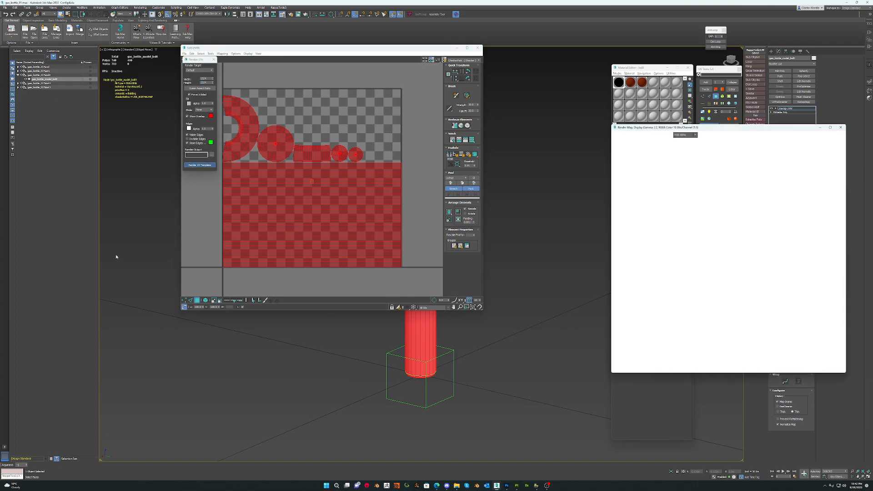
drag(623, 127, 427, 84)
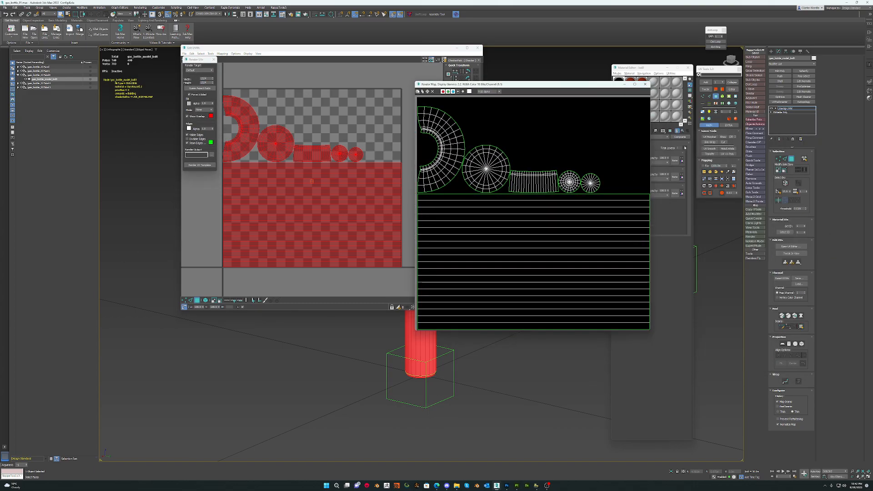
Save the rendered UV template as a PNG in the gas_bottle_01 folder and close the rendered map.
click(418, 91)
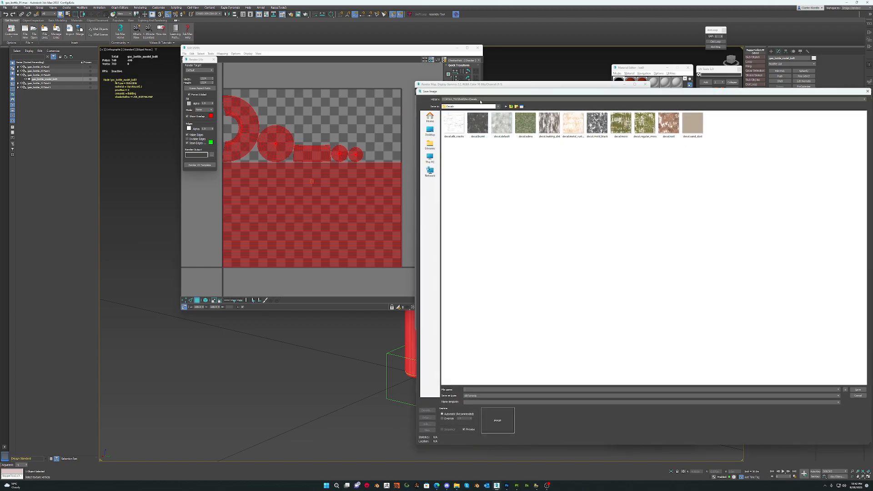
click(480, 100)
click(482, 117)
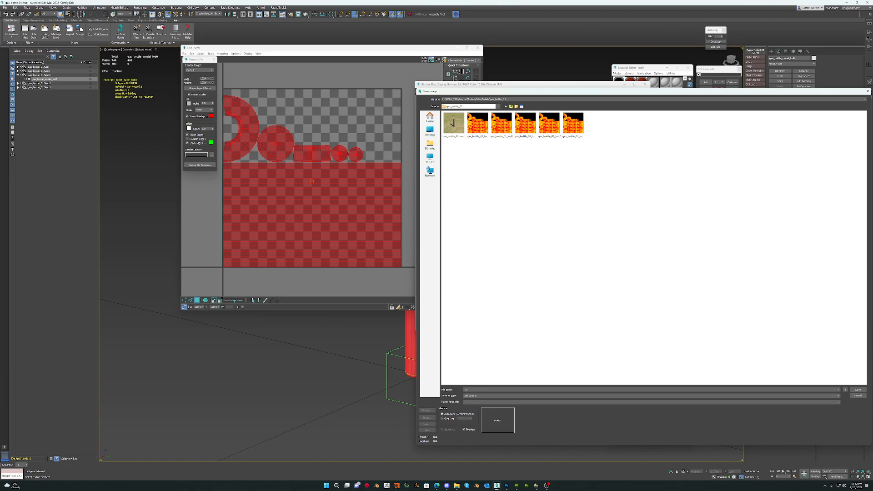
click(464, 396)
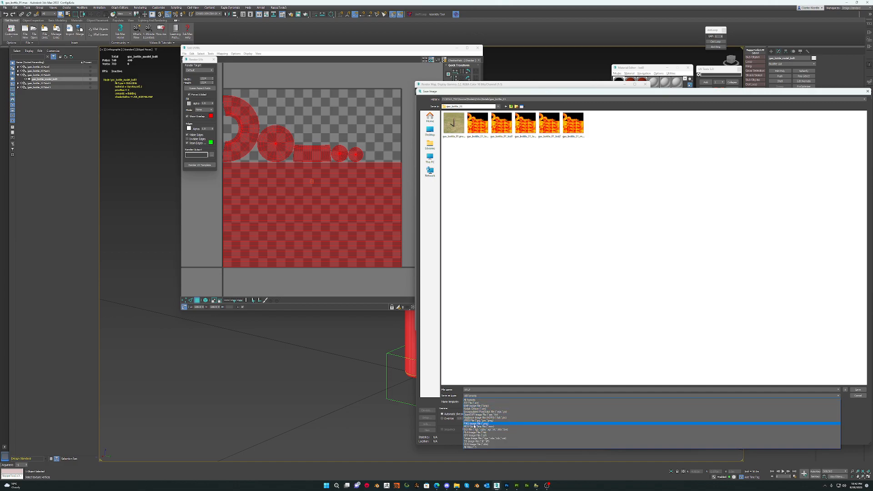
click(476, 424)
click(858, 389)
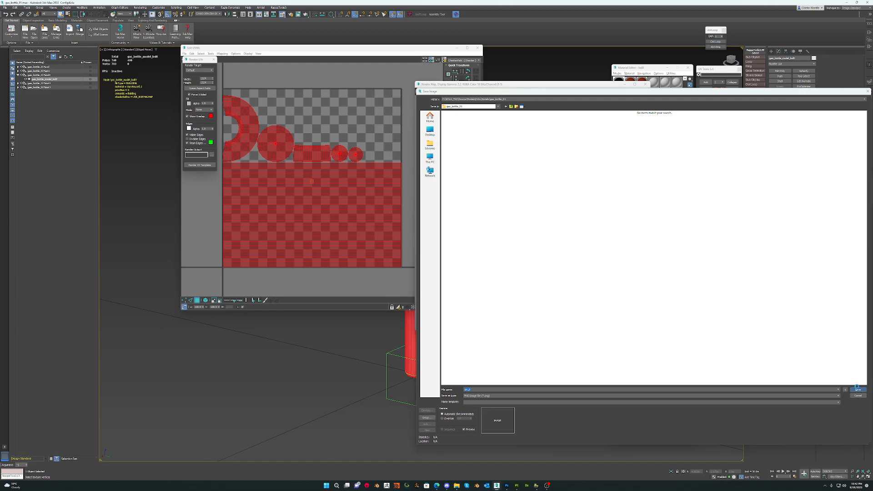
click(445, 142)
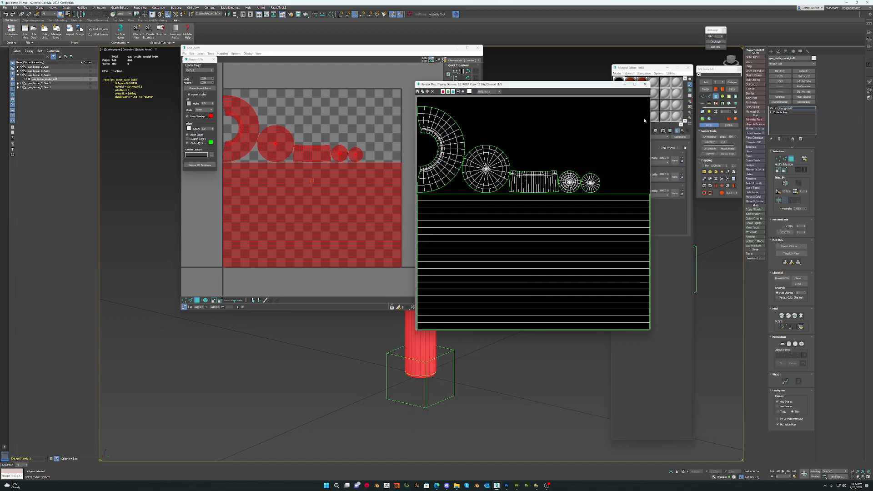
click(645, 84)
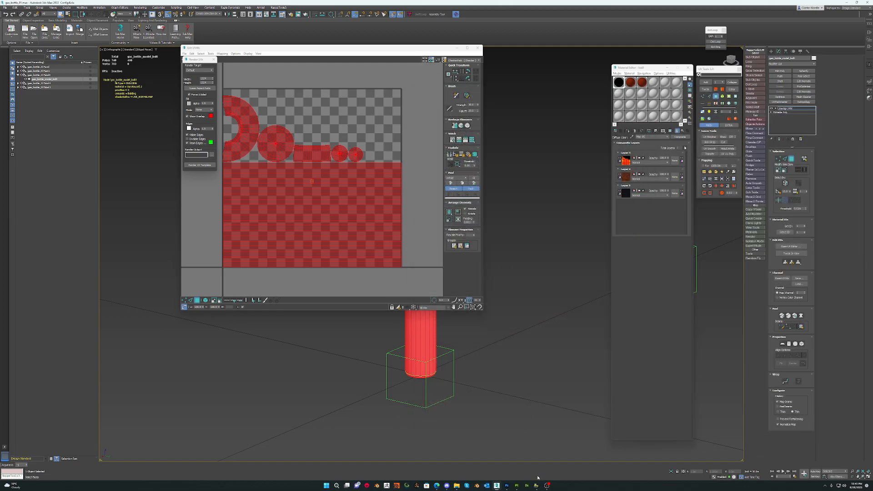
Switch to Photoshop, display the mask texture's full RGB composite, and show its layers.
click(507, 486)
drag(404, 0, 384, 33)
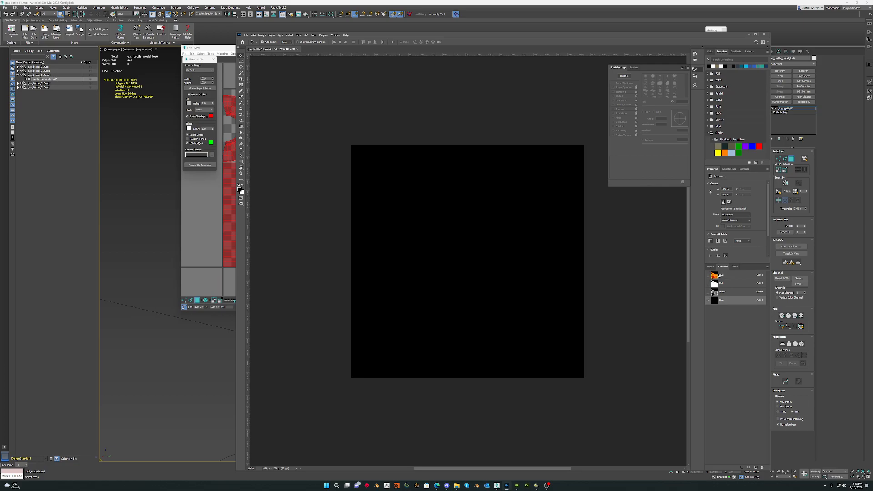
click(721, 276)
click(711, 266)
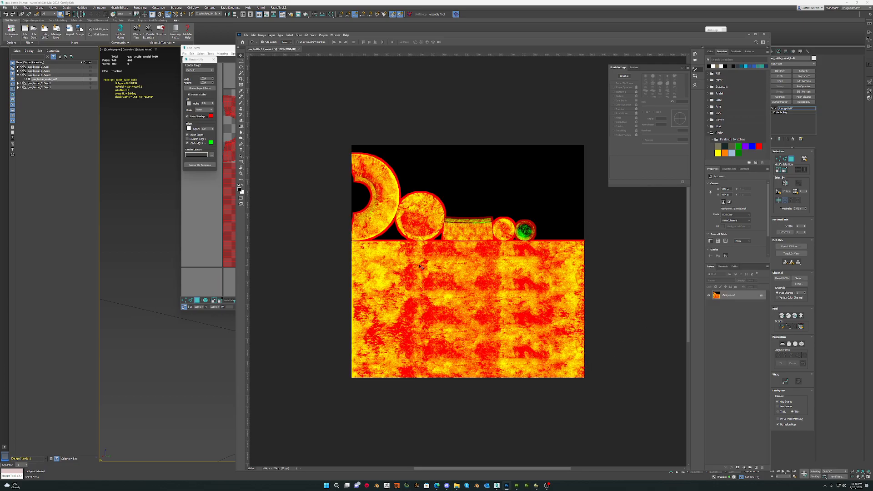
Bring up the gas_bottle_01 folder and place the saved UV template over the mask texture as a new layer.
key(alt+Tab)
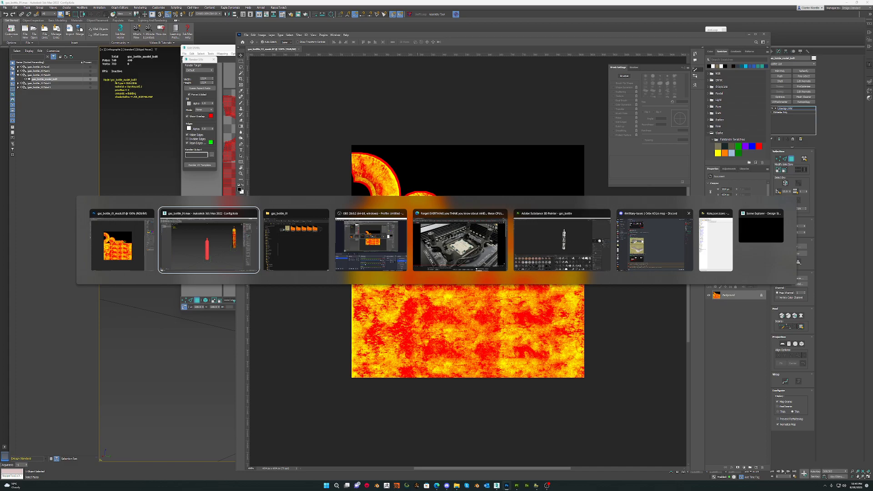
click(295, 242)
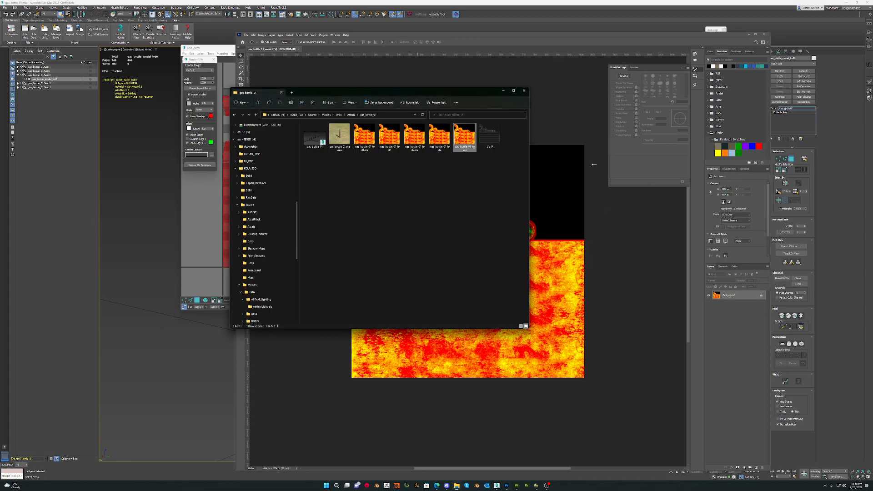
drag(448, 93, 707, 84)
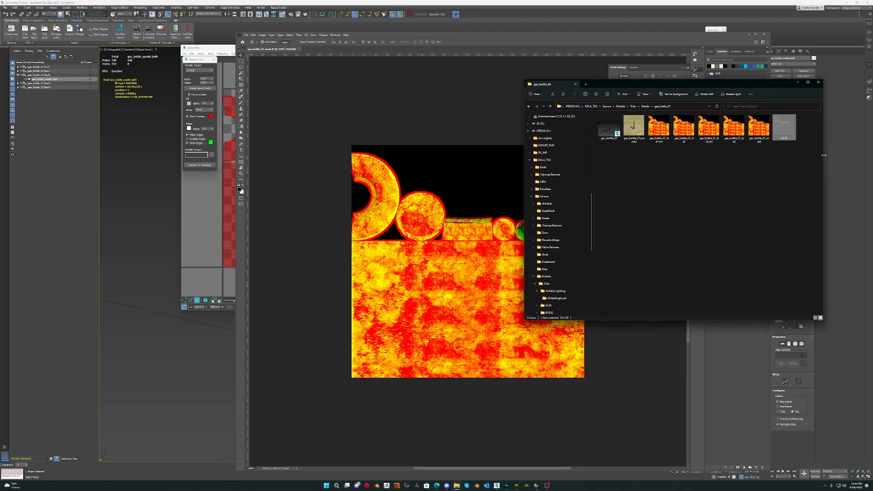
drag(785, 133, 432, 230)
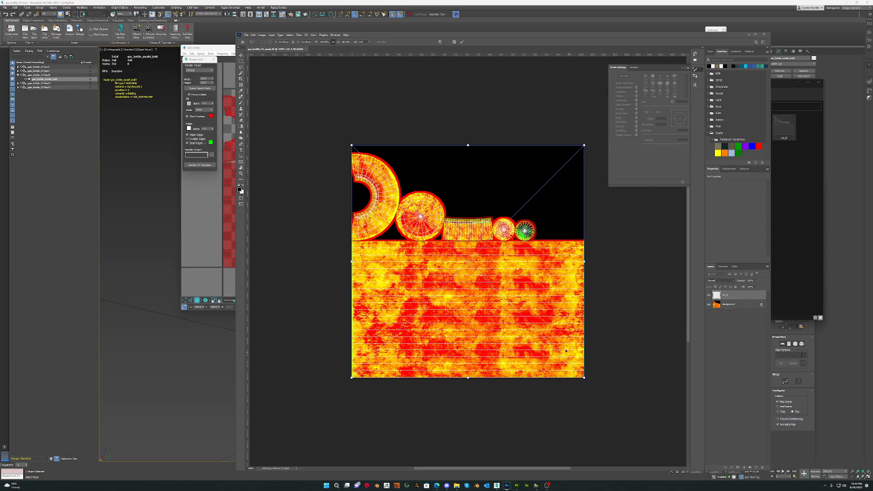
key(Return)
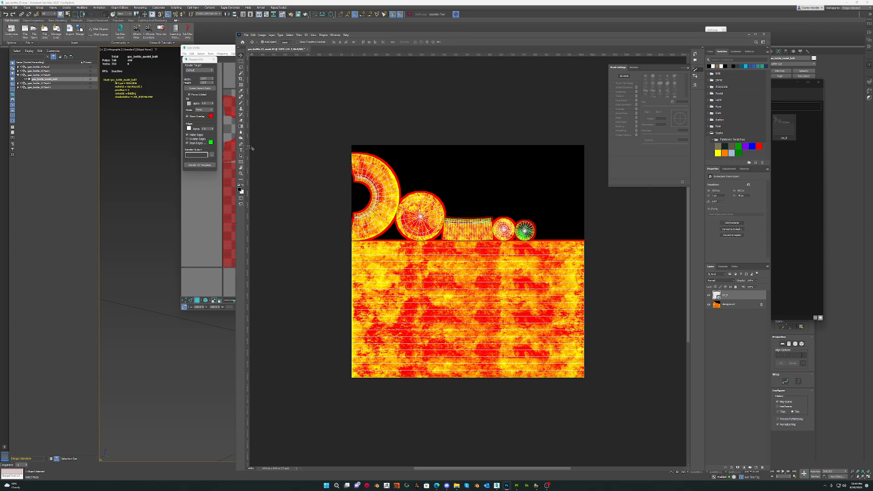
Select the empty area outside the UV islands with the Magic Wand and invert the selection to the islands.
click(242, 73)
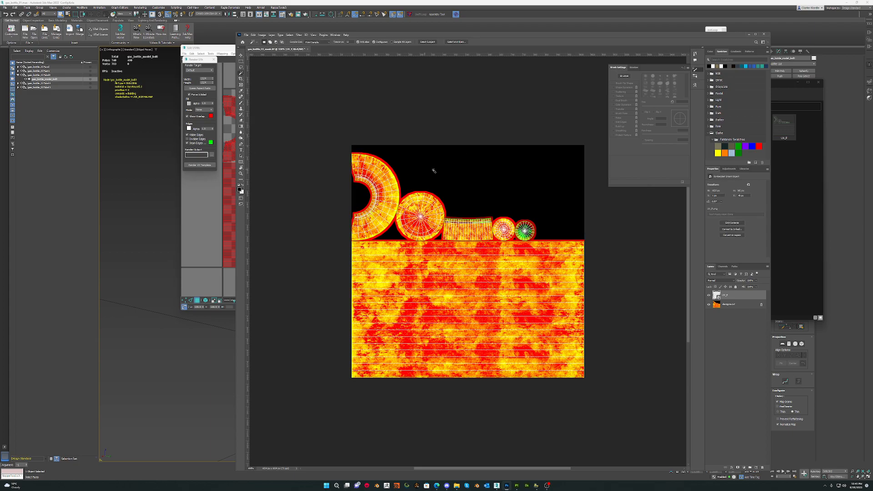
click(561, 159)
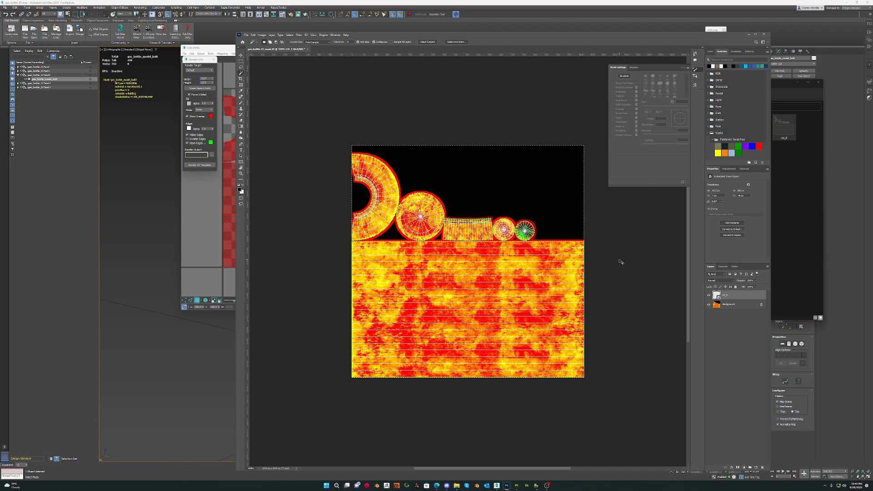
key(ctrl+shift+i)
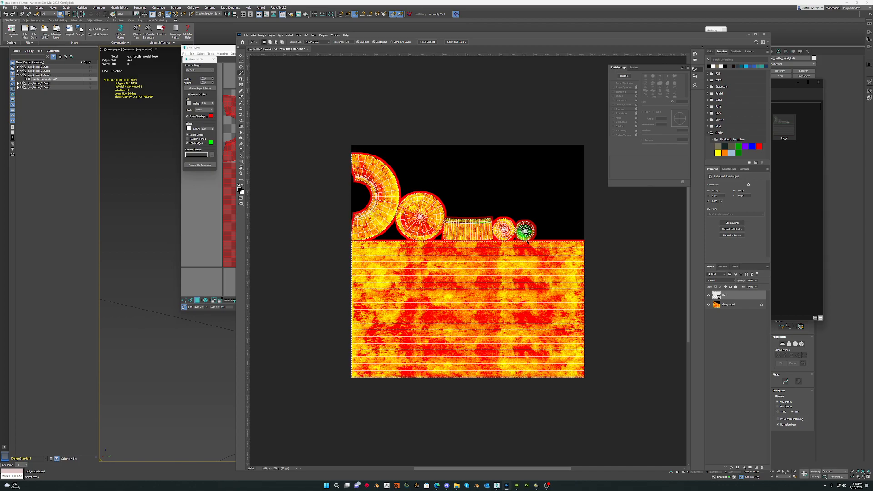
Hide the UV layer, add an alpha channel, fill the selected islands with white, deselect, and invert the channel.
click(710, 296)
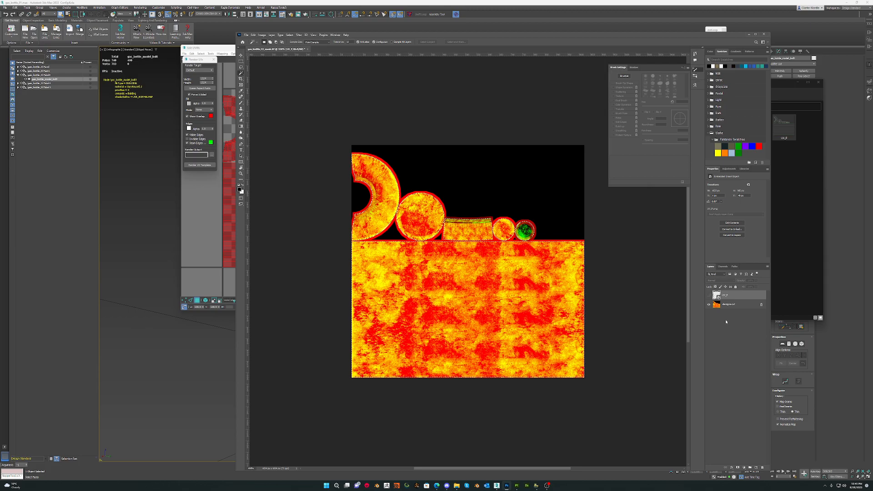
click(727, 304)
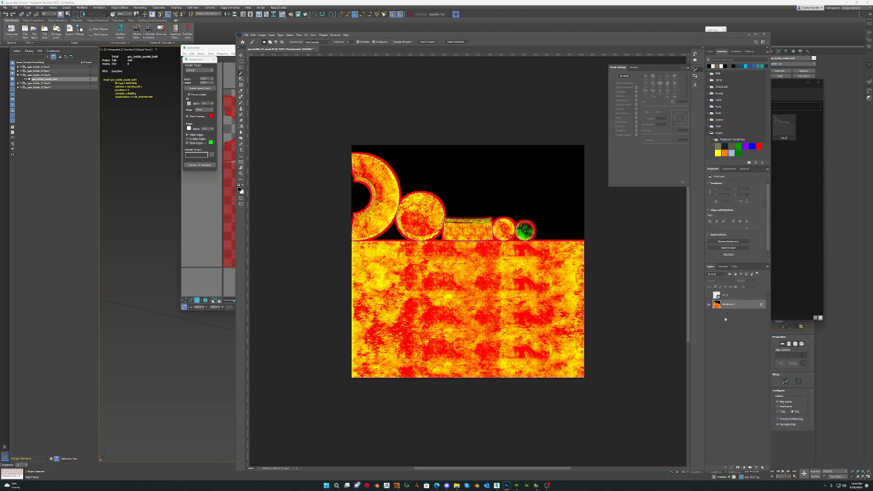
click(723, 266)
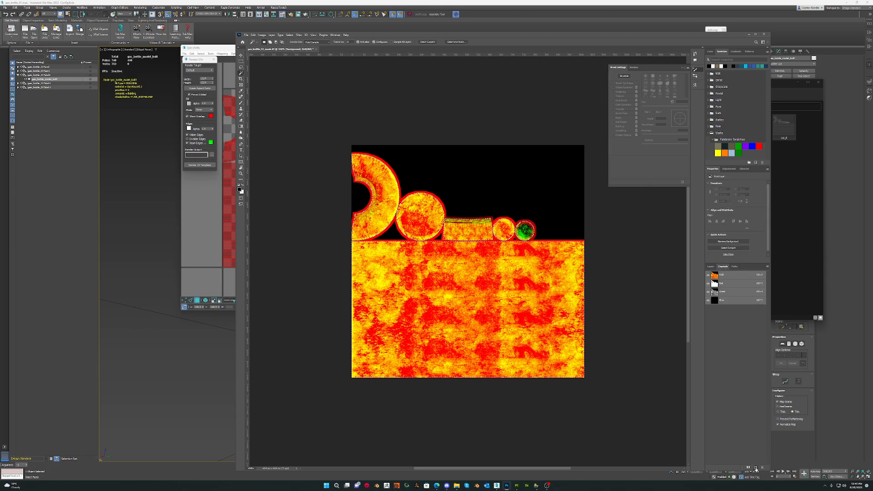
click(756, 468)
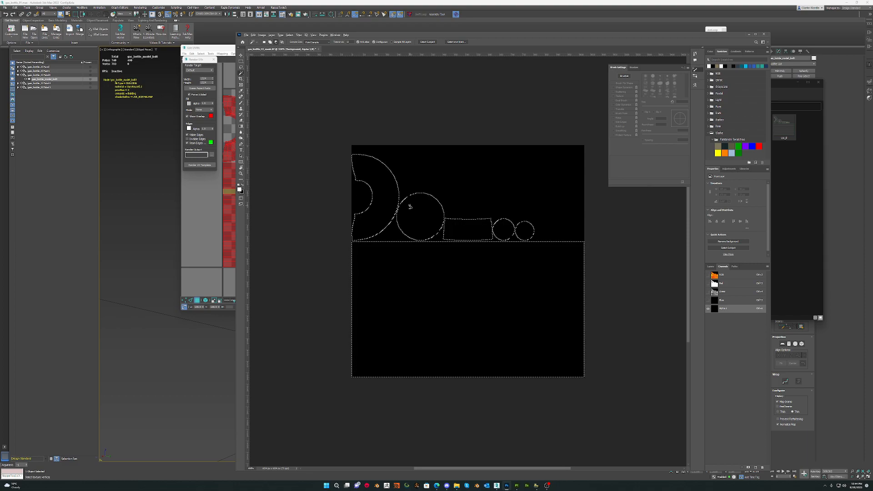
key(alt+BackSpace)
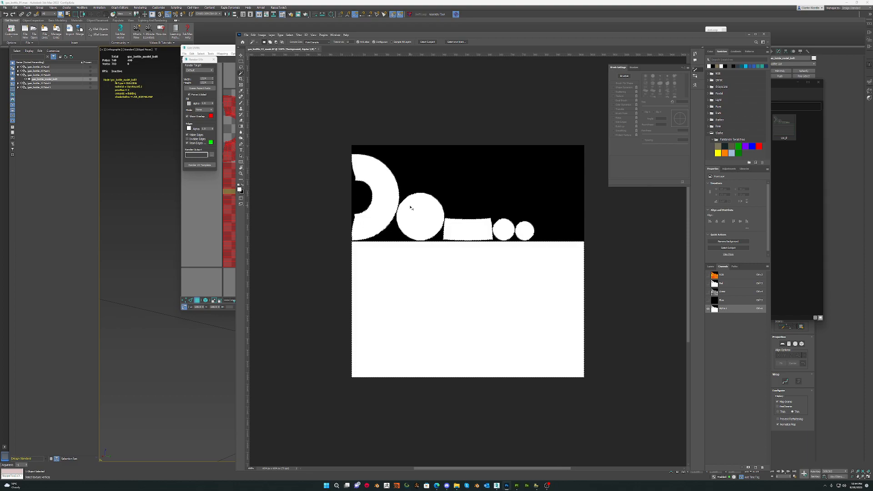
key(ctrl+d)
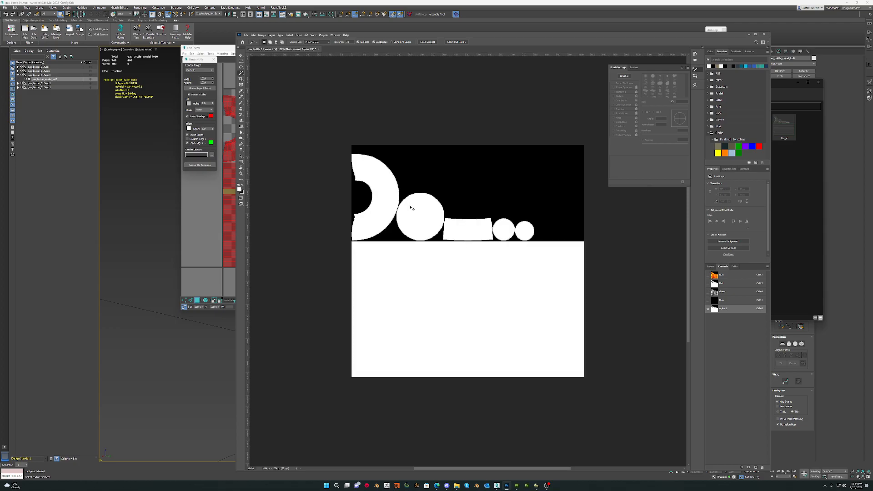
key(ctrl+i)
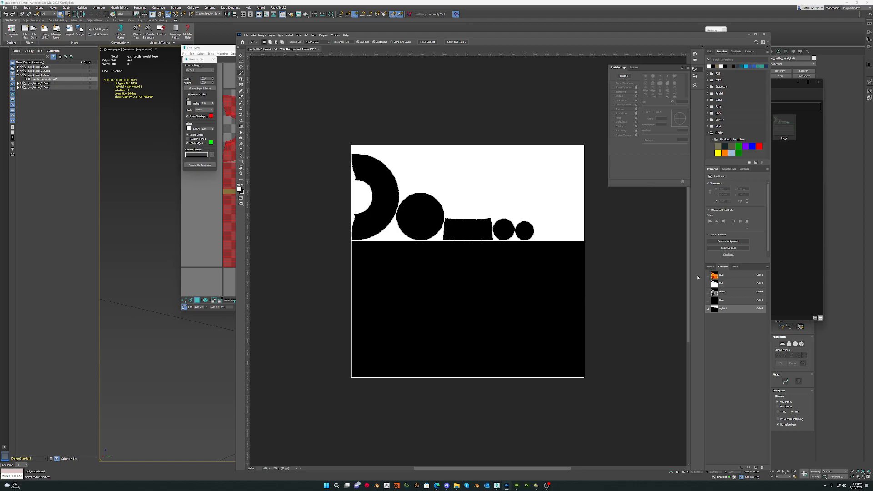
Show the RGB composite again and save the mask texture as a TIFF with its layers kept.
click(724, 274)
key(ctrl+s)
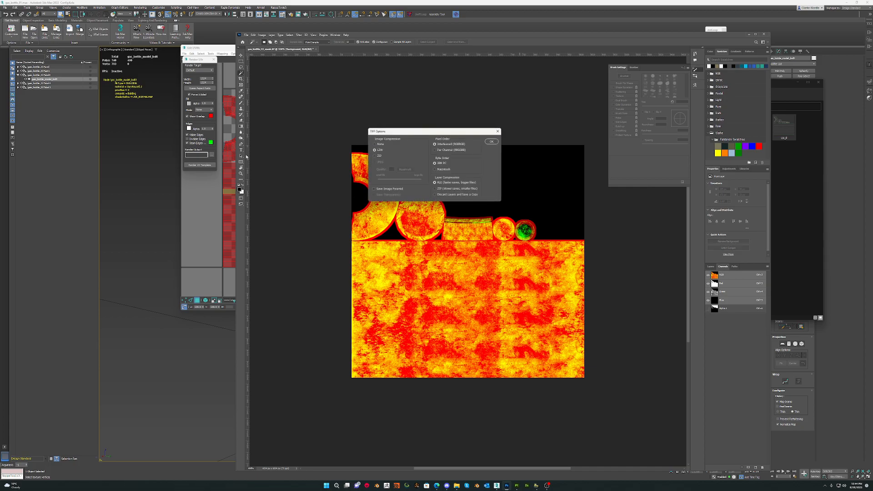
click(491, 142)
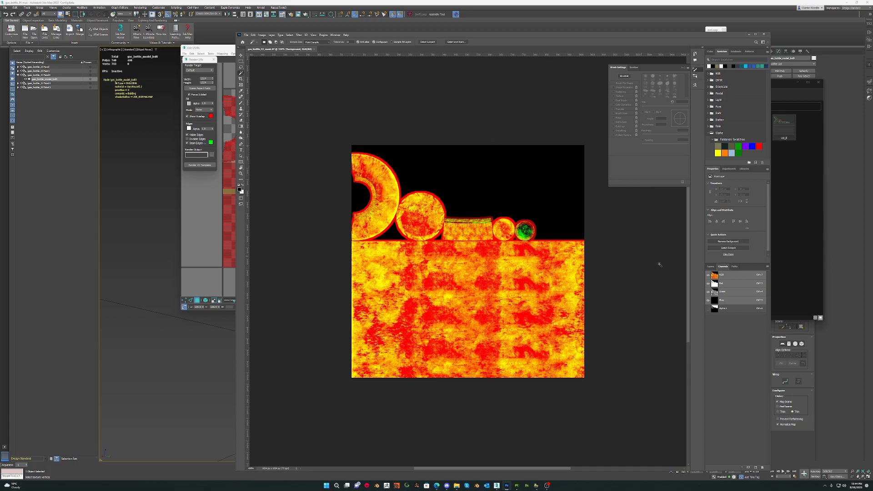
Delete the UV template layer from the mask texture, leaving only the background layer.
click(710, 266)
click(713, 296)
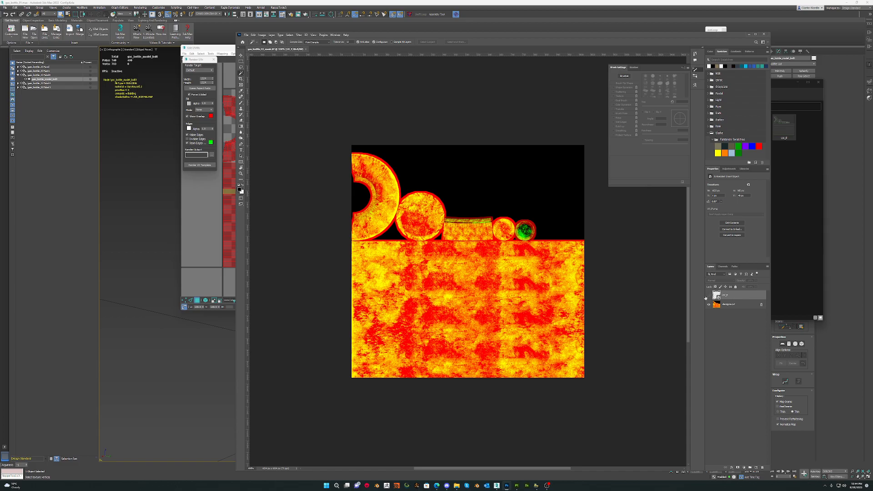
click(763, 468)
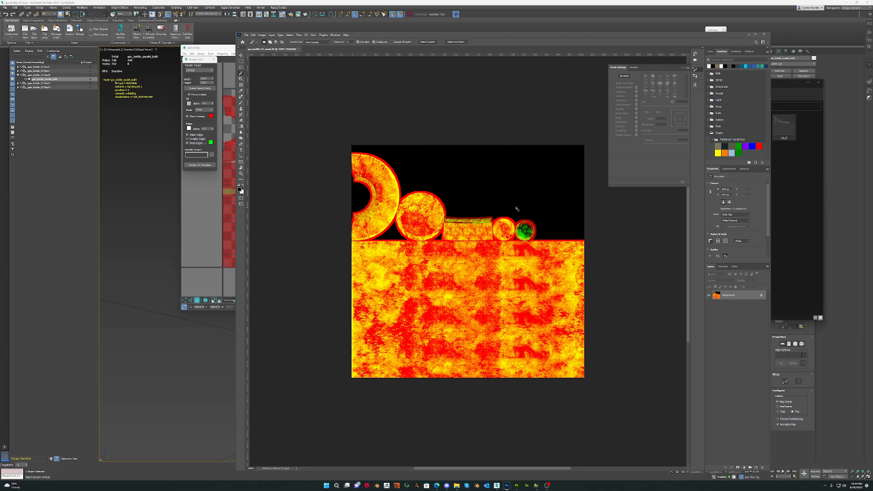
Open the color palette texture from File Explorer as another Photoshop document and enlarge it for inspection.
key(super+e)
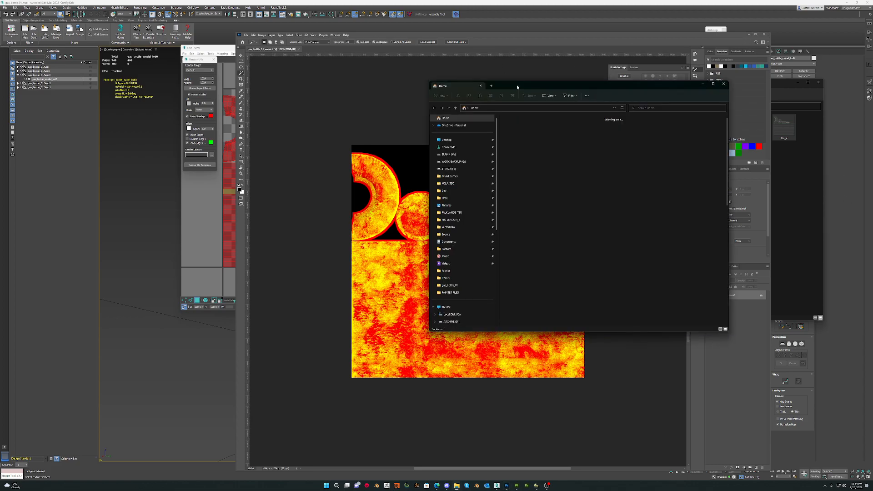
drag(517, 86, 872, 77)
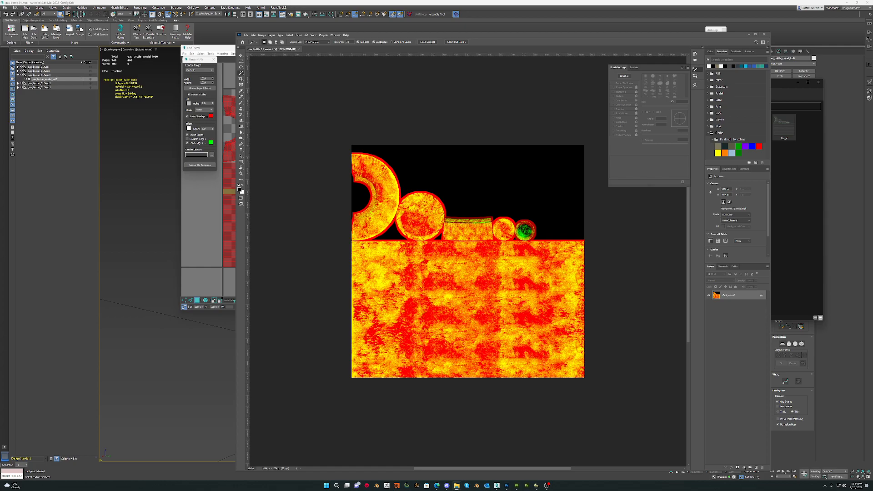
drag(564, 49, 492, 52)
alt+scroll(470, 261, up, 12)
alt+scroll(471, 260, up, 3)
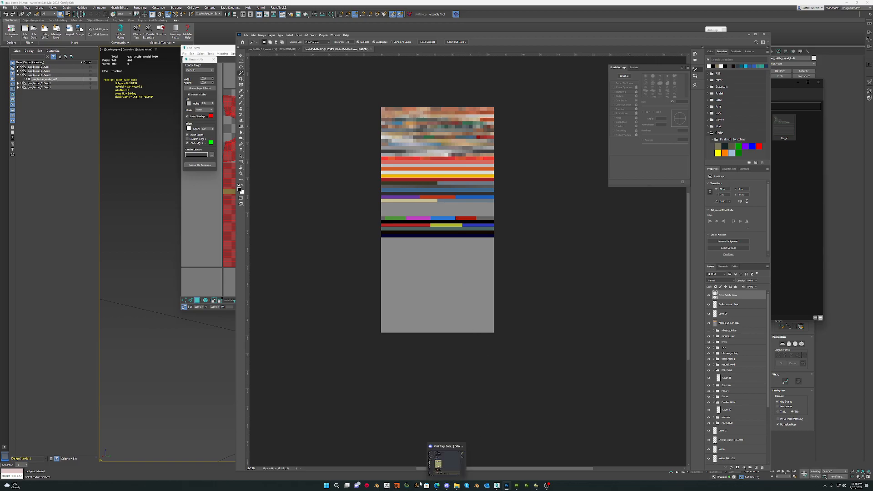
Switch to the browser, open the DCS_World folder in Google Drive and open its first subfolder.
mouse_move(456, 488)
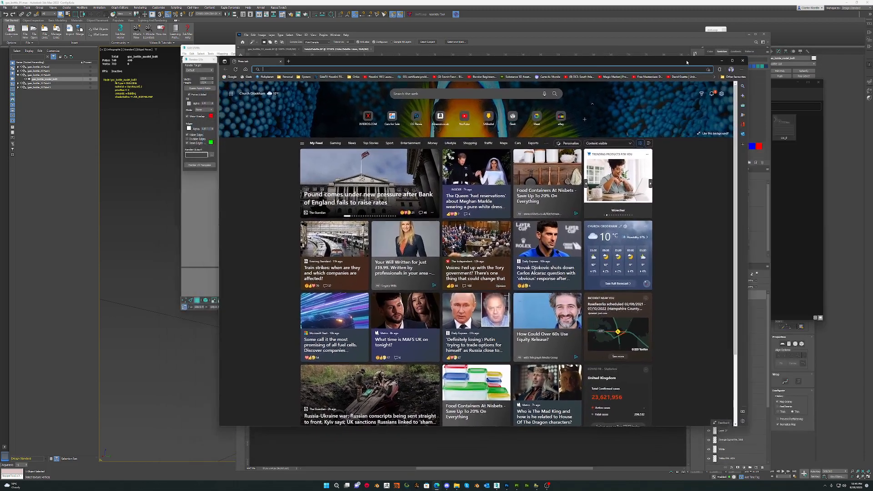
click(356, 77)
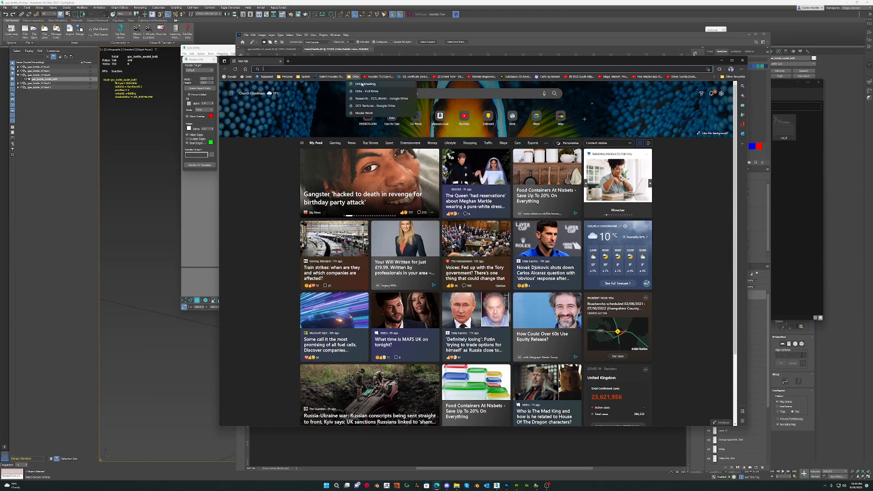
click(369, 91)
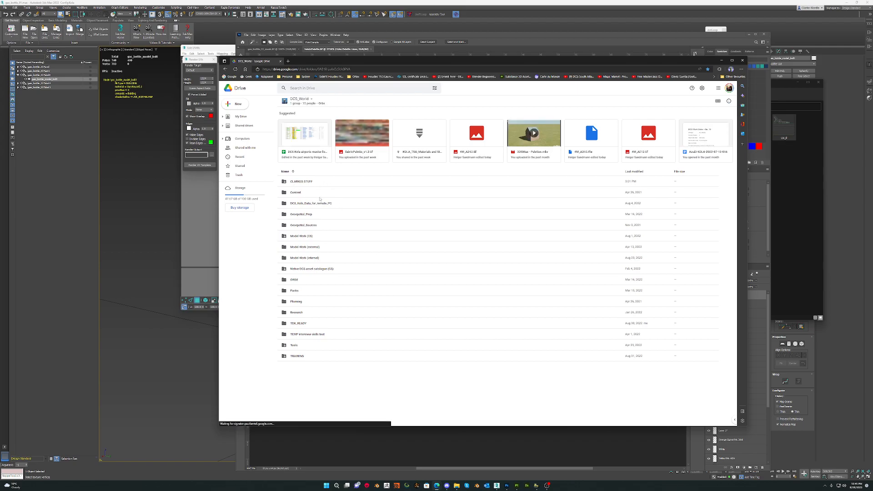
double_click(301, 182)
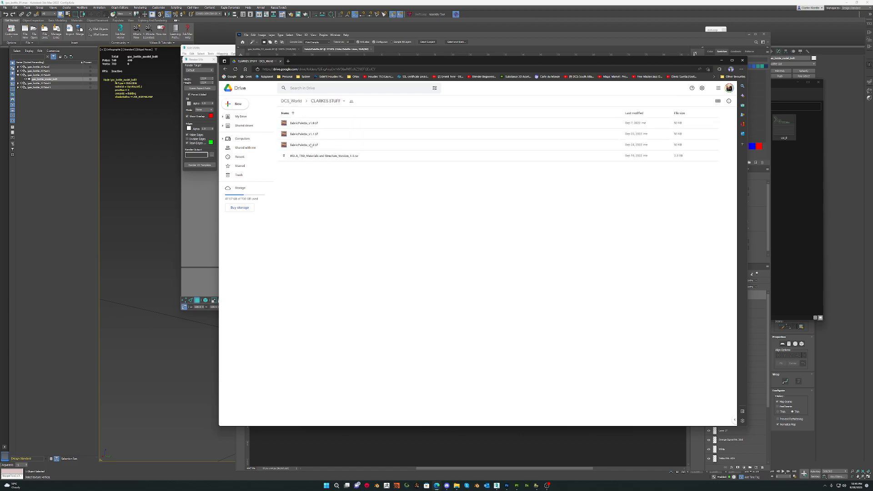
Move the two older FabricPalette files to the trash and select the remaining FabricPalette v1.2 file.
click(310, 134)
shift+click(314, 123)
right_click(316, 124)
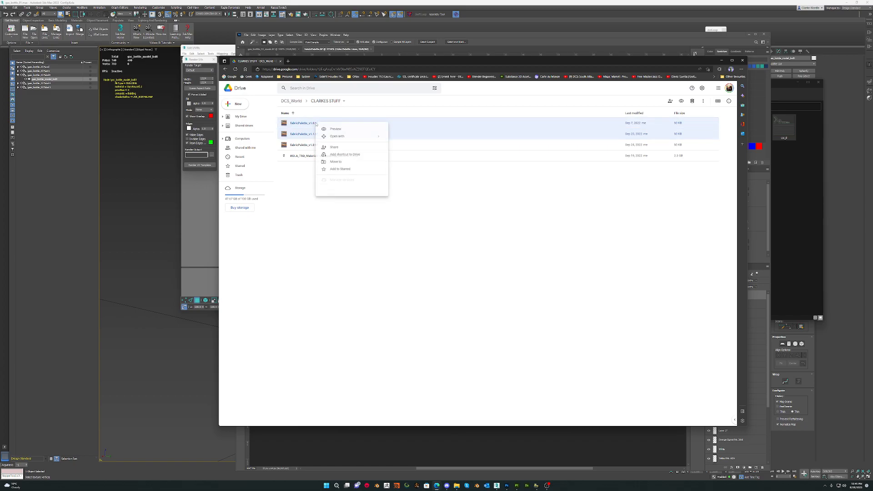
click(341, 208)
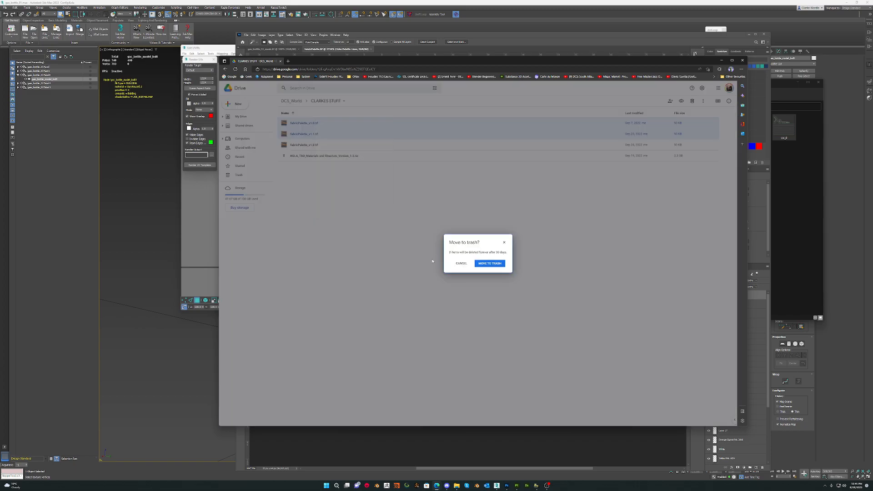
click(490, 263)
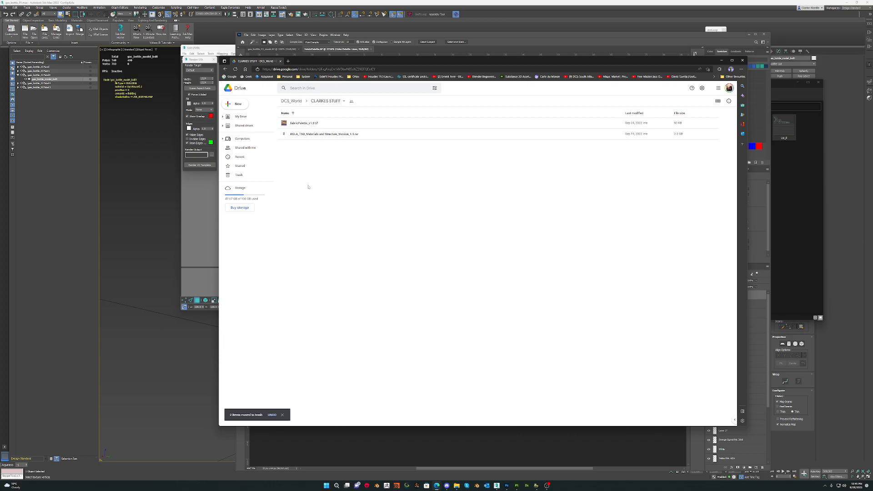
click(303, 126)
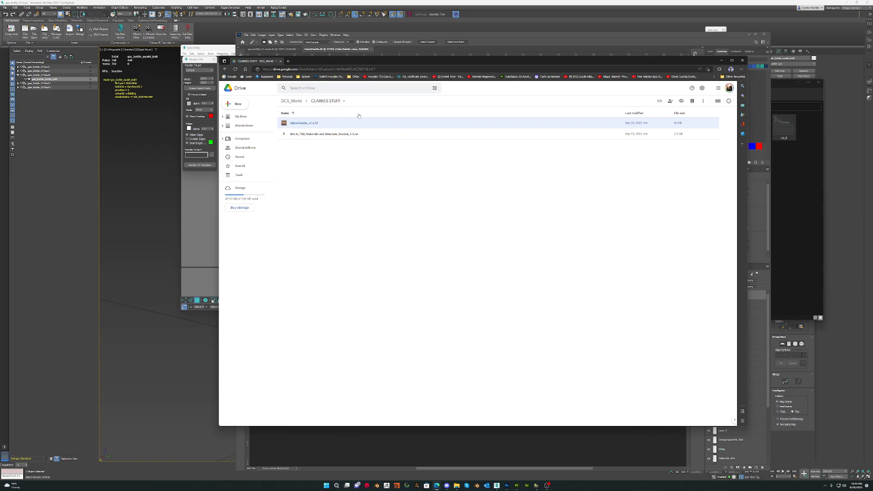
Return to the color palette in Photoshop, enlarge its color rows and place the window beside the bottle's UV layout.
drag(431, 66, 543, 162)
click(834, 156)
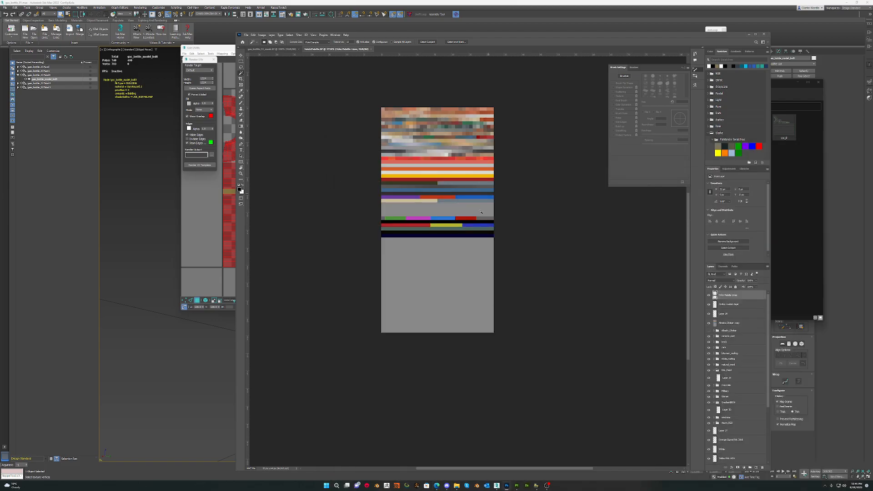
alt+scroll(404, 244, up, 3)
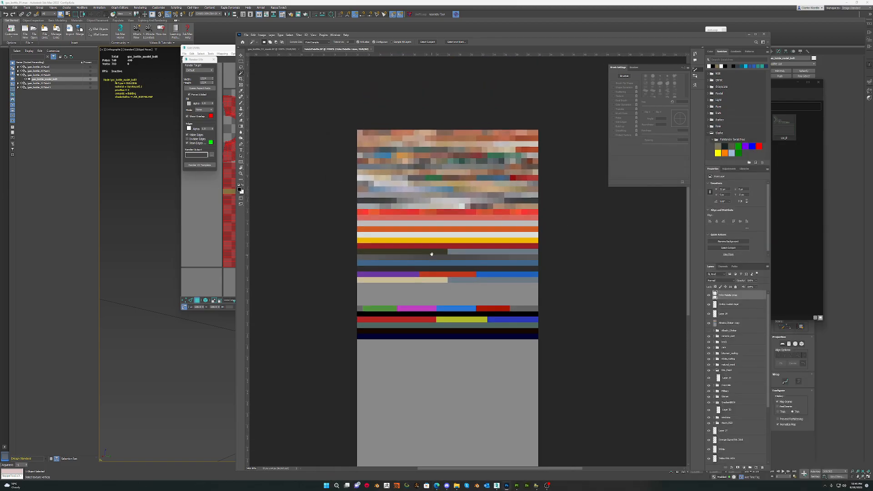
alt+scroll(432, 252, up, 1)
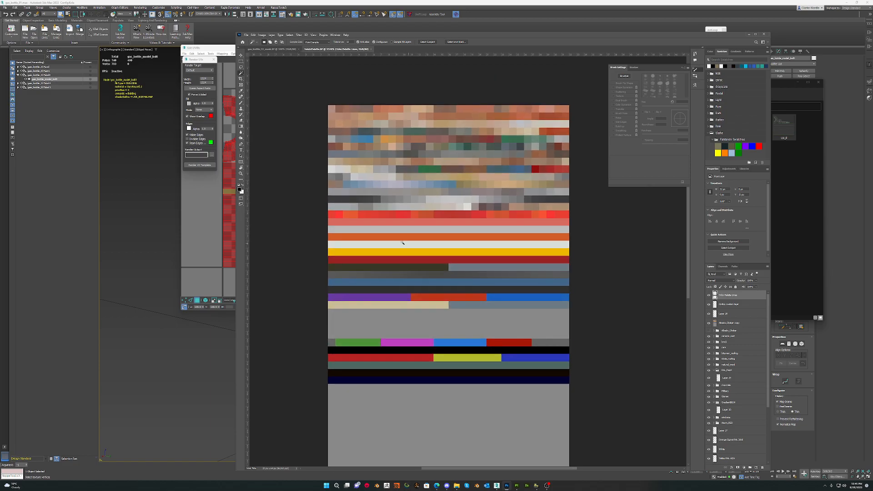
alt+scroll(405, 243, up, 1)
drag(421, 235, 412, 230)
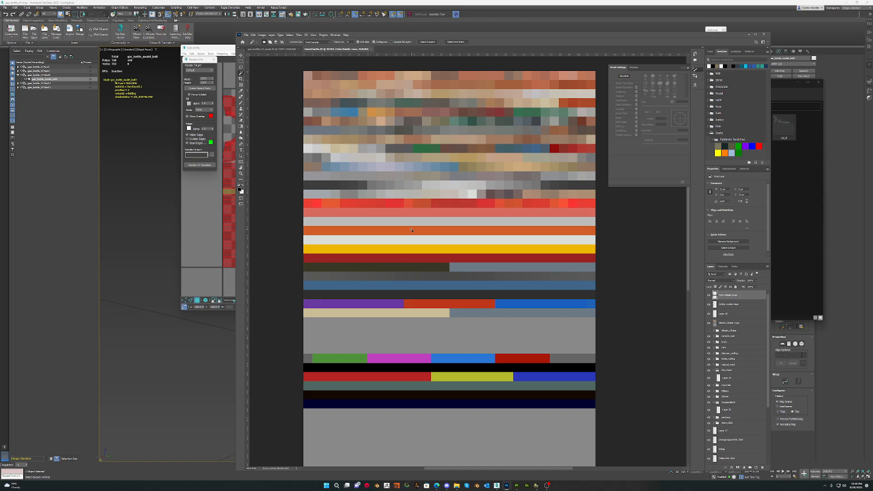
drag(459, 35, 687, 35)
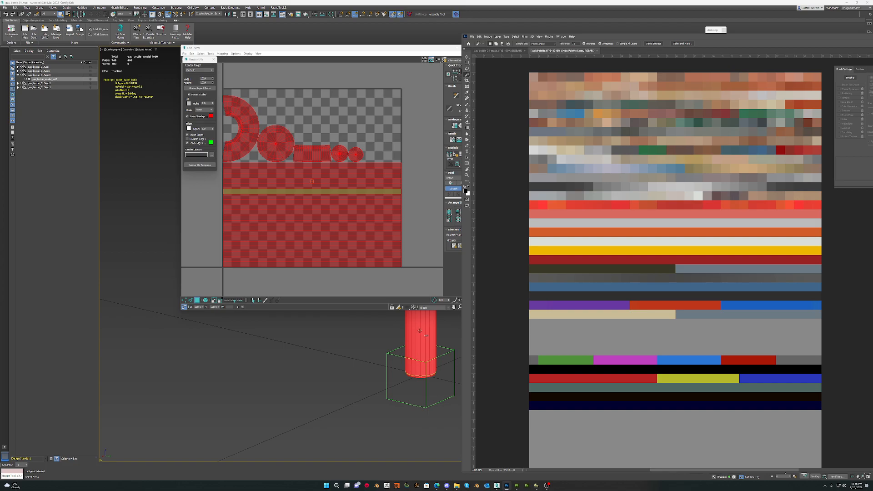
Compare the palette's lower color rows with the bottle model up close, and close the palette and mask texture documents.
click(408, 293)
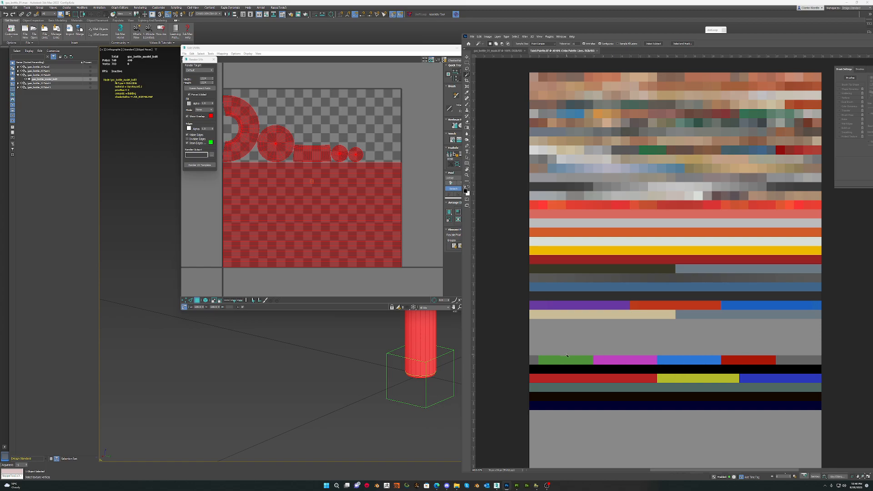
scroll(432, 334, up, 5)
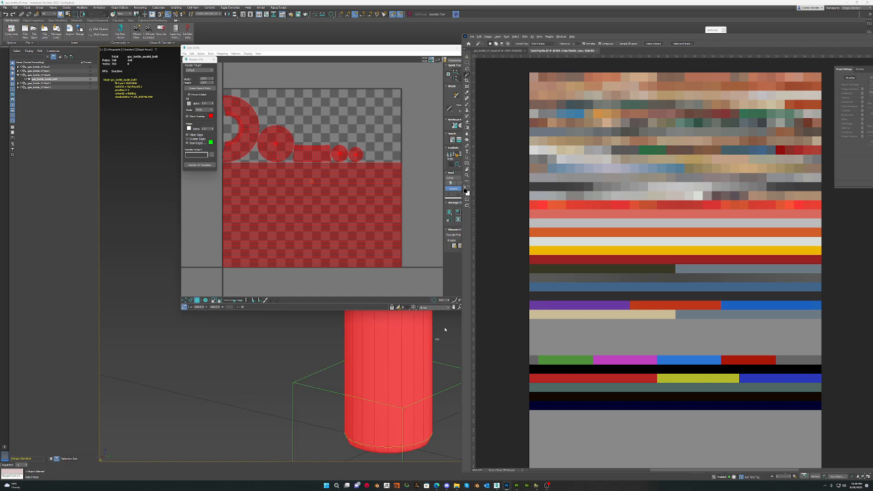
alt+scroll(525, 352, up, 3)
drag(600, 369, 570, 271)
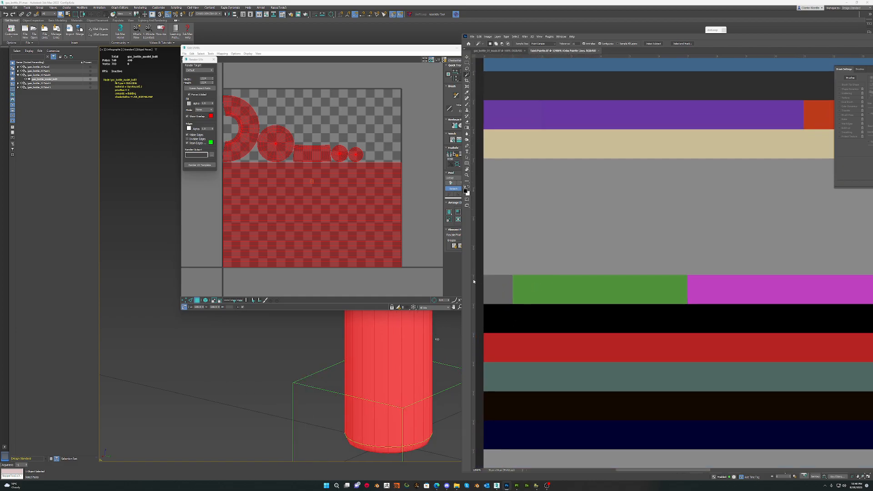
alt+scroll(566, 296, down, 6)
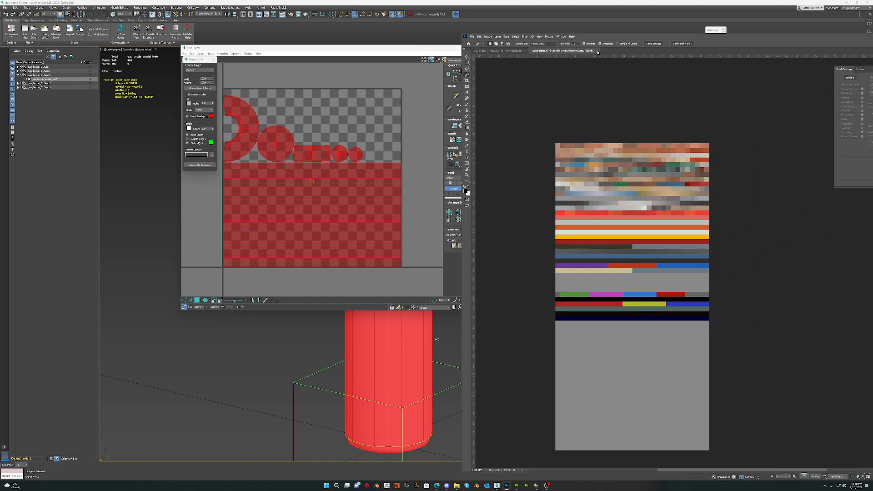
click(597, 50)
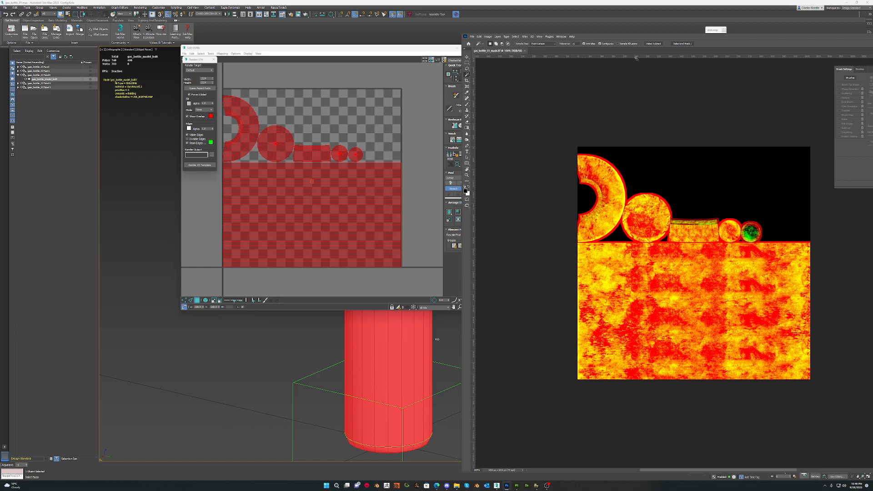
click(524, 51)
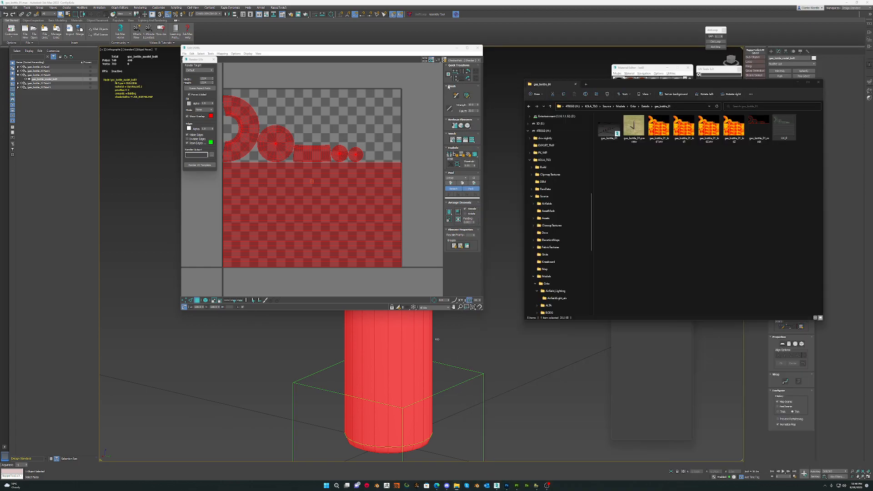
Move the UV editor aside and collapse the bottle's Unwrap UVW modifier into the Editable Poly.
drag(410, 50, 733, 135)
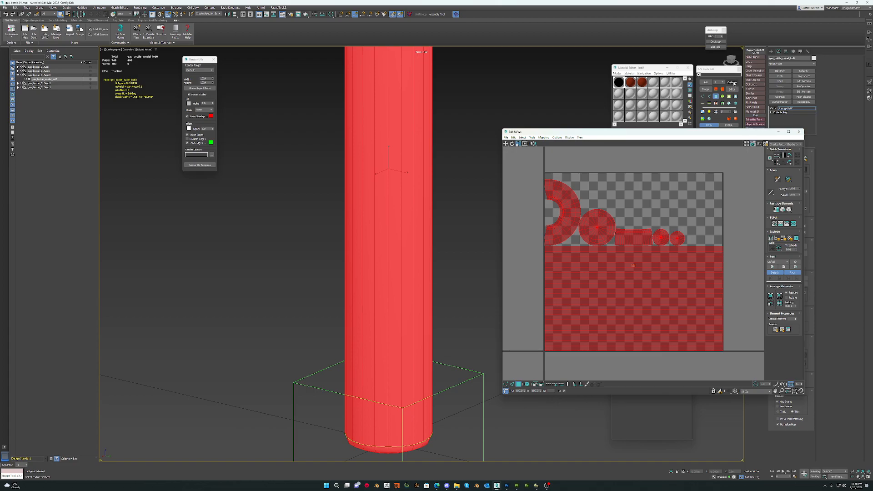
click(731, 83)
scroll(520, 215, down, 5)
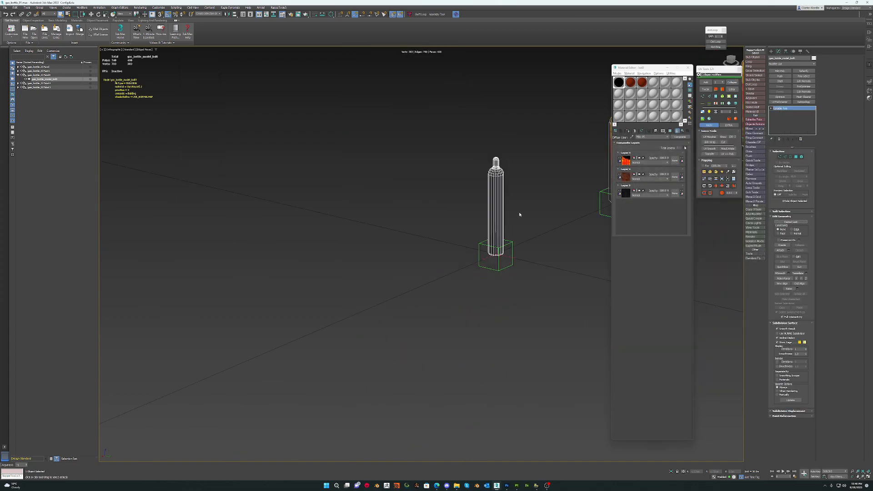
In the Model Editor, enable USE_PALETTE for gas_bottle_model_lod0, turn on Palette V with the value 31, and close the editor.
middle_drag(528, 210, 482, 238)
scroll(473, 223, up, 4)
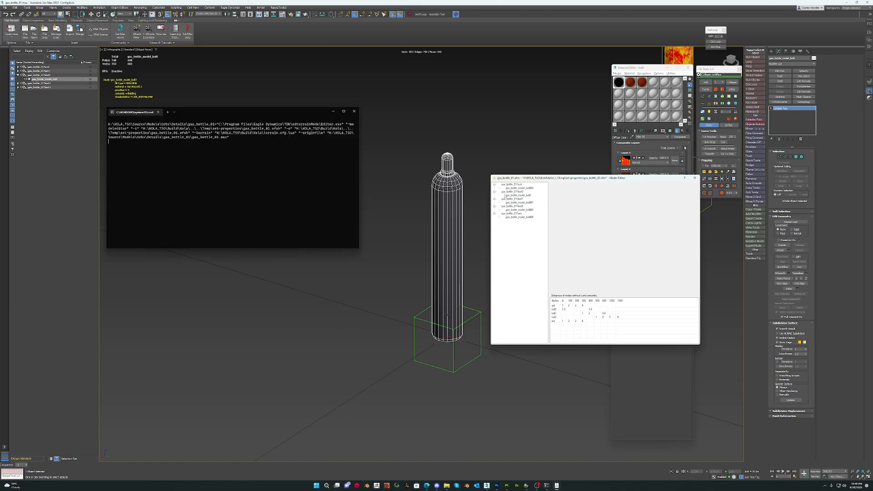
click(514, 192)
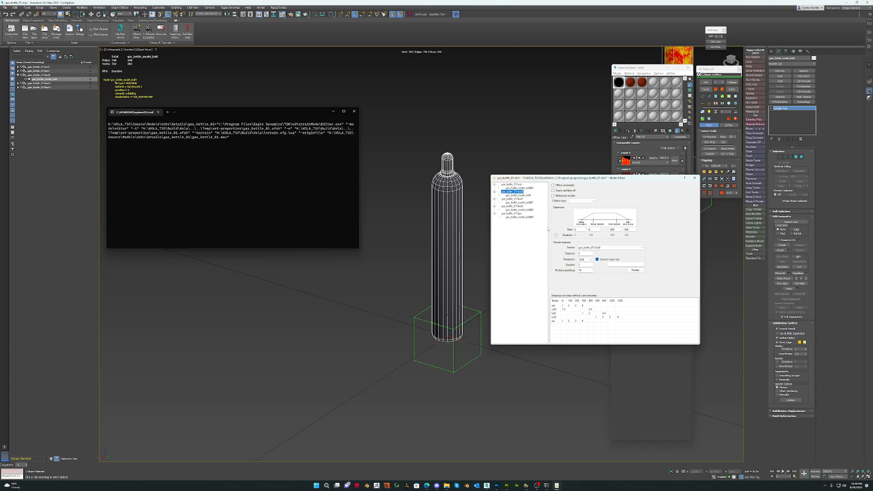
click(518, 195)
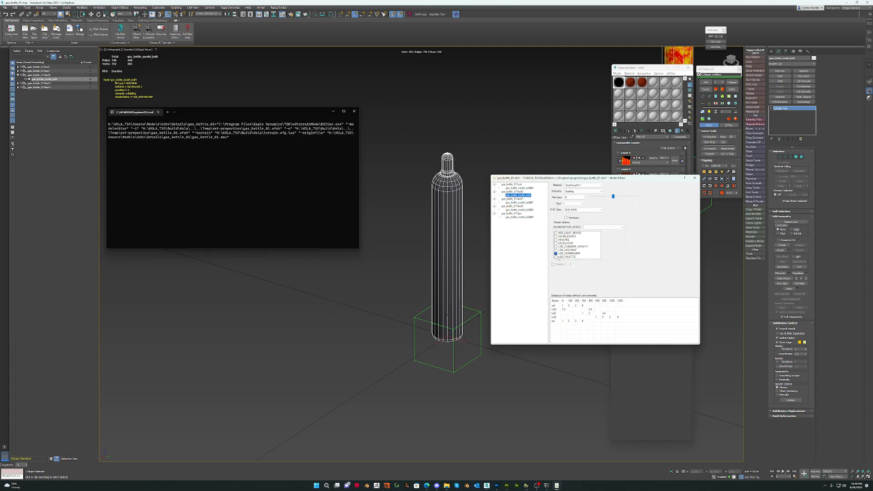
click(556, 257)
click(554, 264)
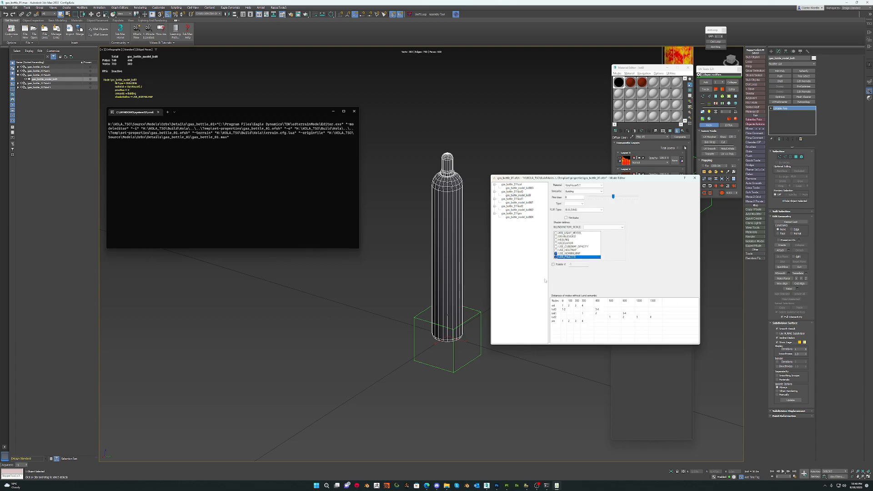
double_click(575, 265)
text(31)
drag(643, 178, 319, 126)
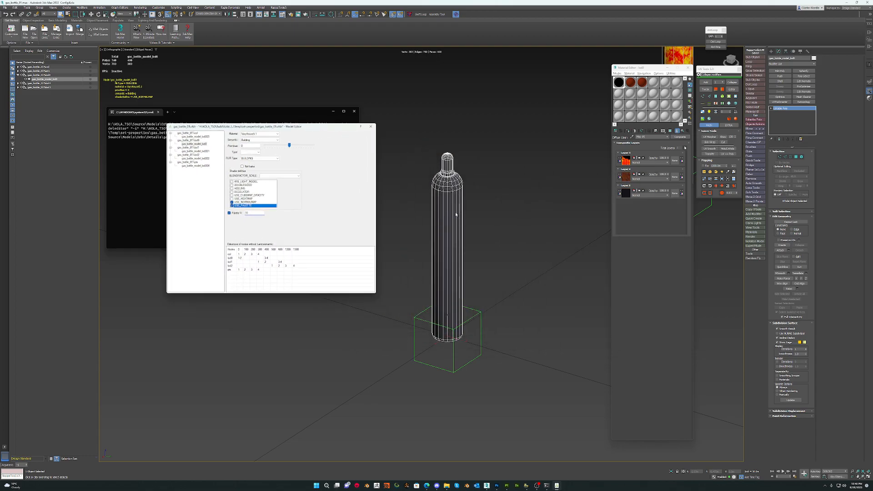
click(502, 189)
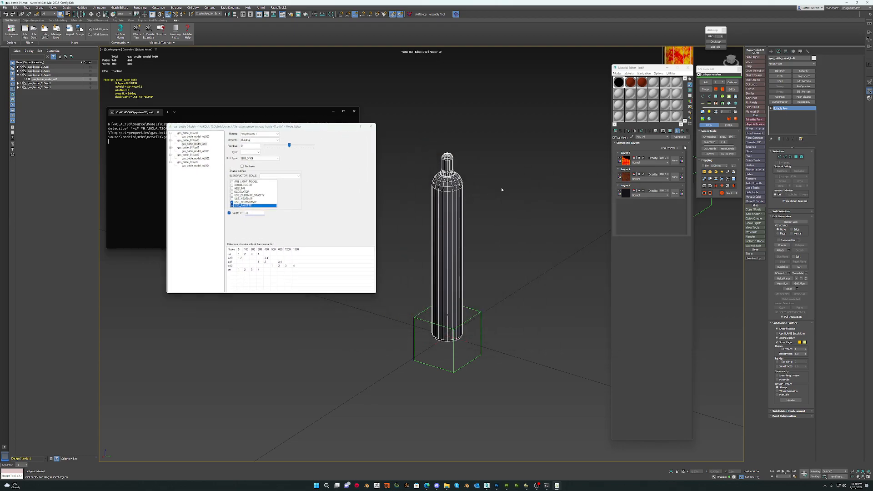
click(371, 127)
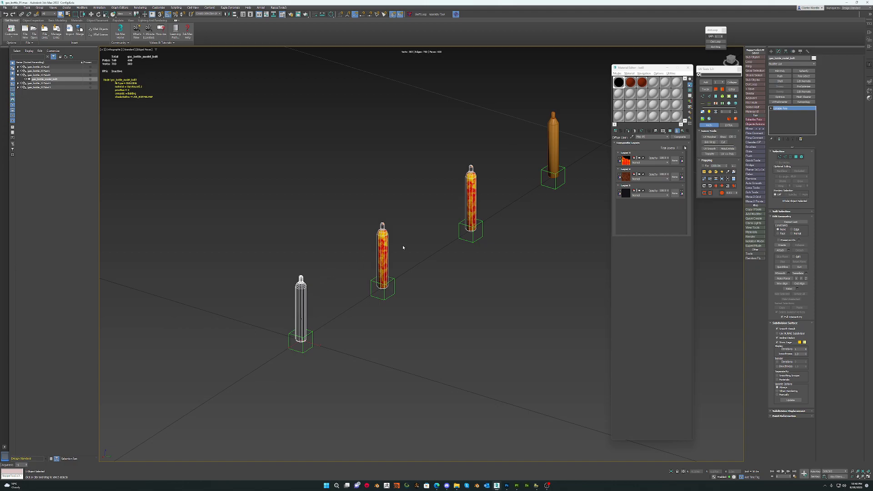
Check the user properties of the bottles in the row, and apply a Push modifier to the second bottle from the front.
click(312, 301)
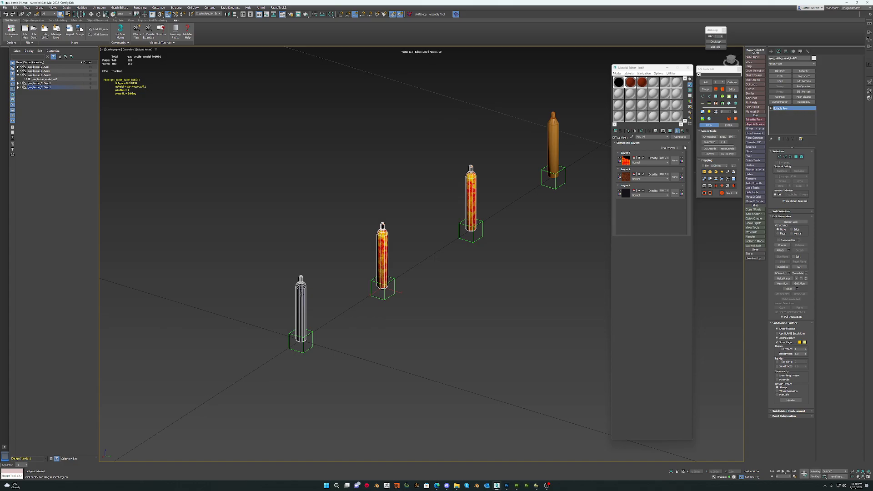
click(301, 295)
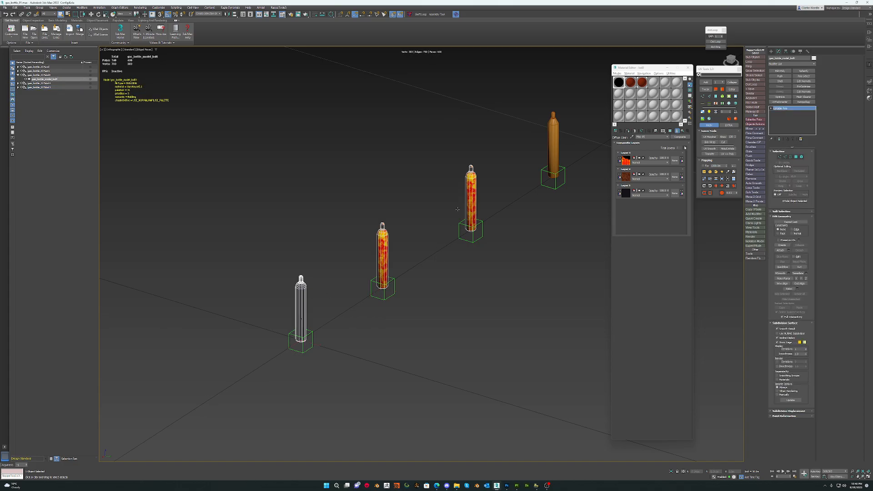
click(471, 199)
click(382, 237)
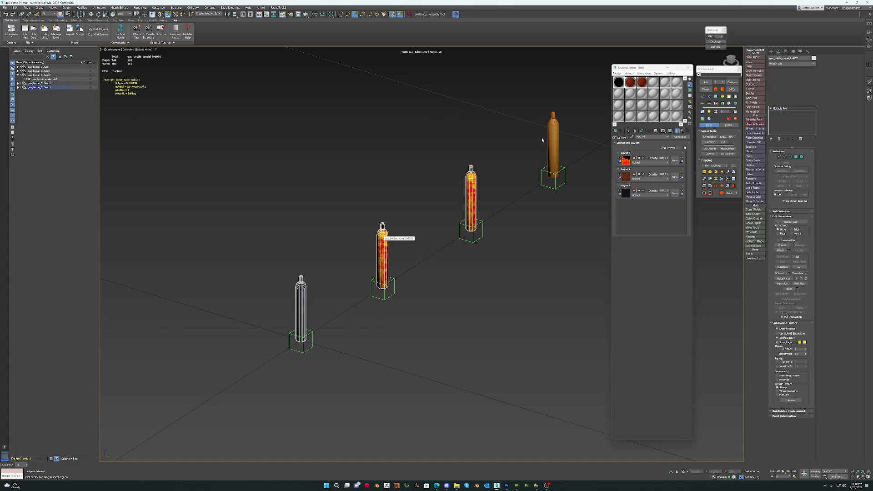
click(544, 144)
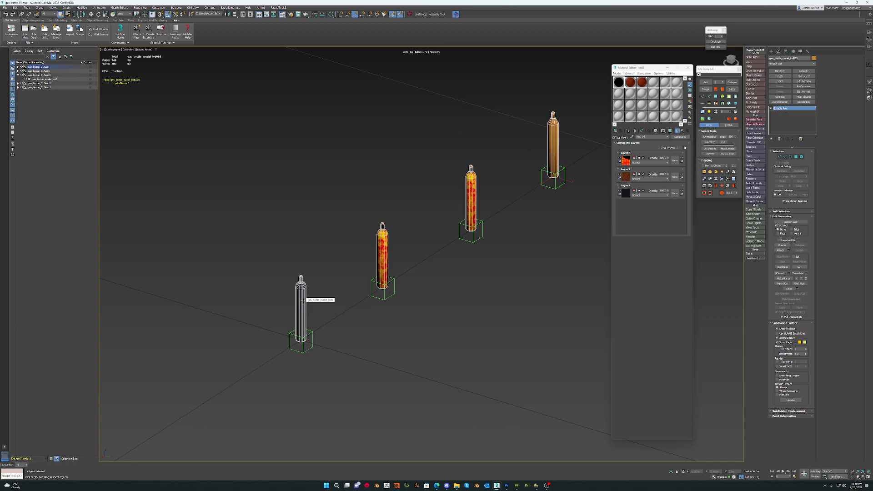
alt+middle_drag(303, 300, 380, 256)
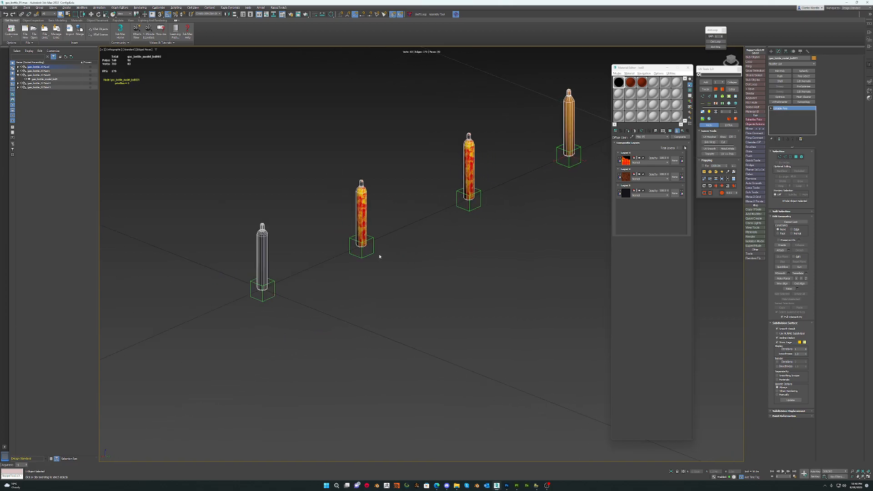
click(361, 240)
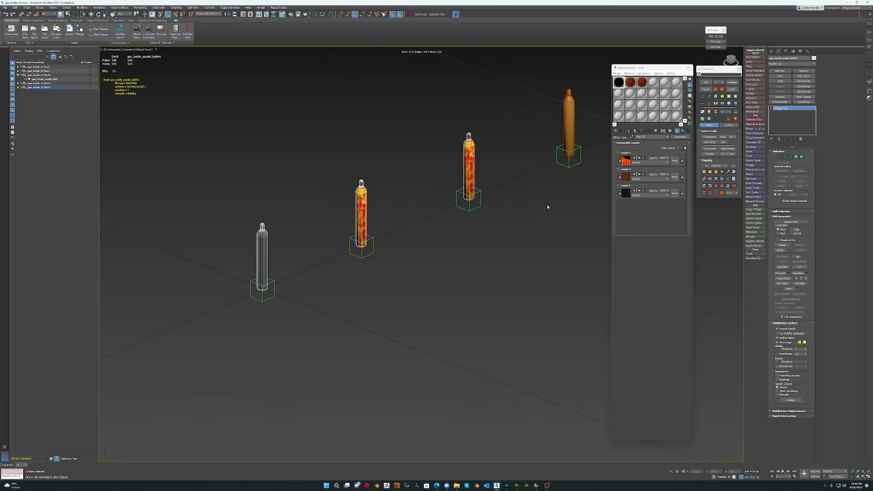
click(780, 76)
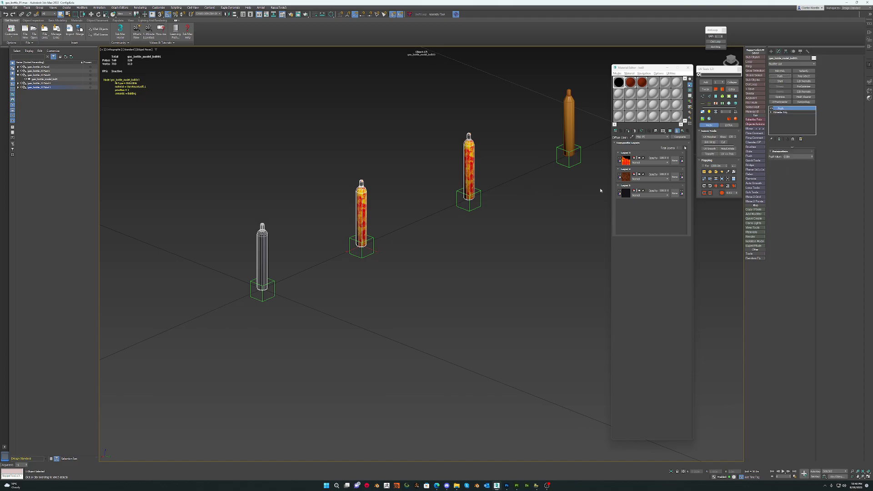
click(788, 157)
key(Return)
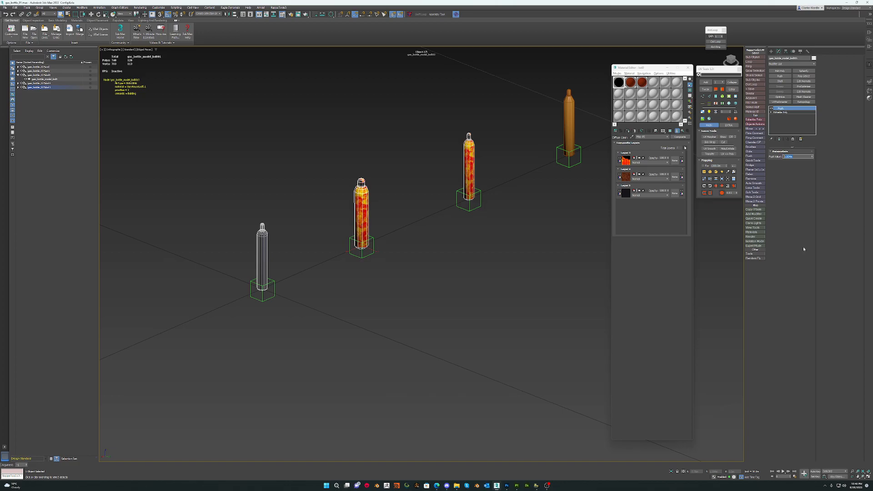
middle_click(492, 212)
key(ctrl+z)
Set a slight push amount on the second bottle from the front and collapse its modifier stack into the Editable Poly.
click(789, 156)
key(Return)
right_click(781, 112)
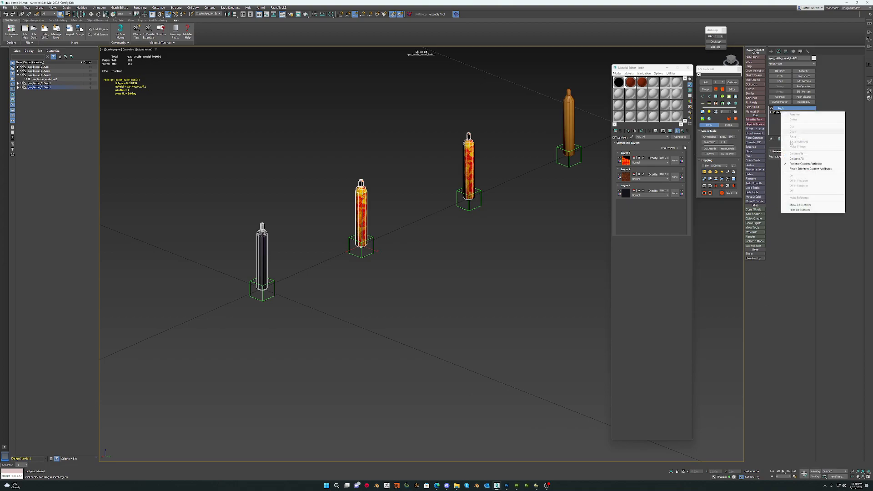
click(805, 163)
Apply a Push modifier with a small push value to the third bottle from the front and collapse its stack.
middle_drag(507, 186, 462, 224)
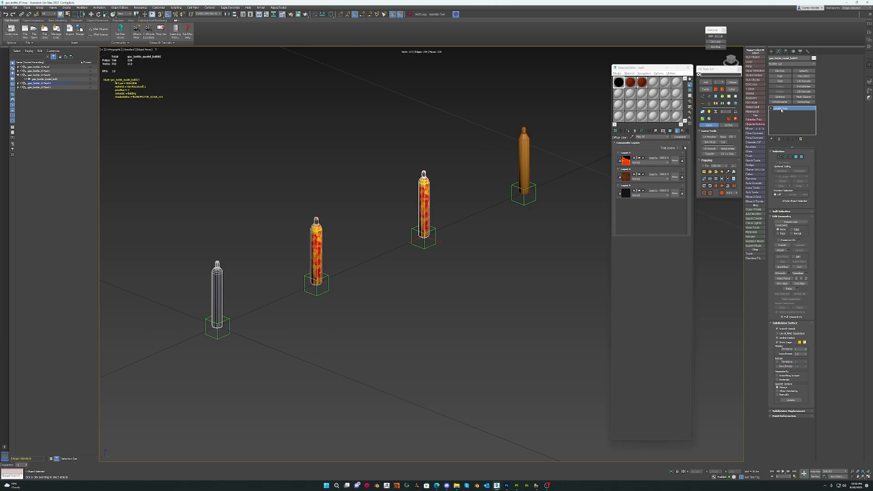
click(780, 75)
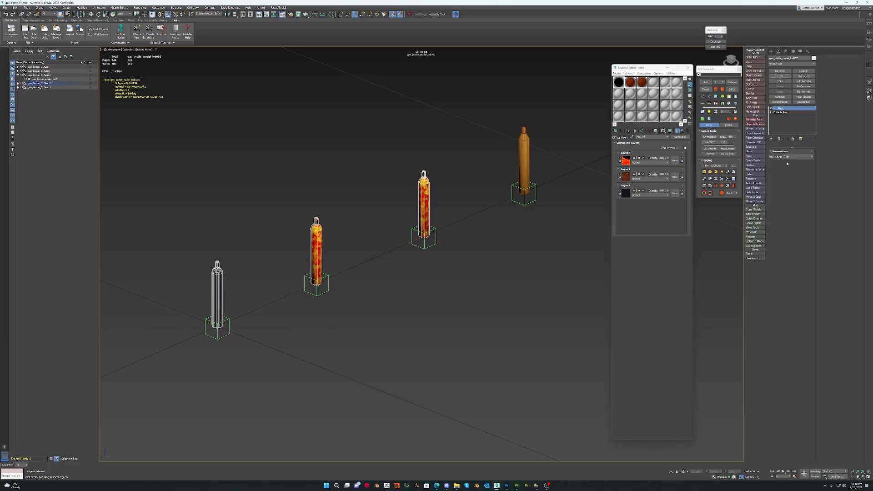
click(812, 156)
key(Return)
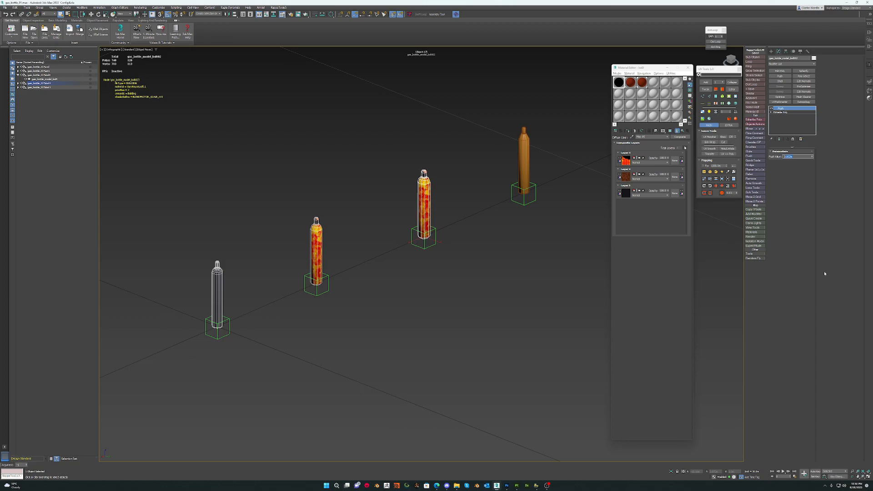
right_click(781, 110)
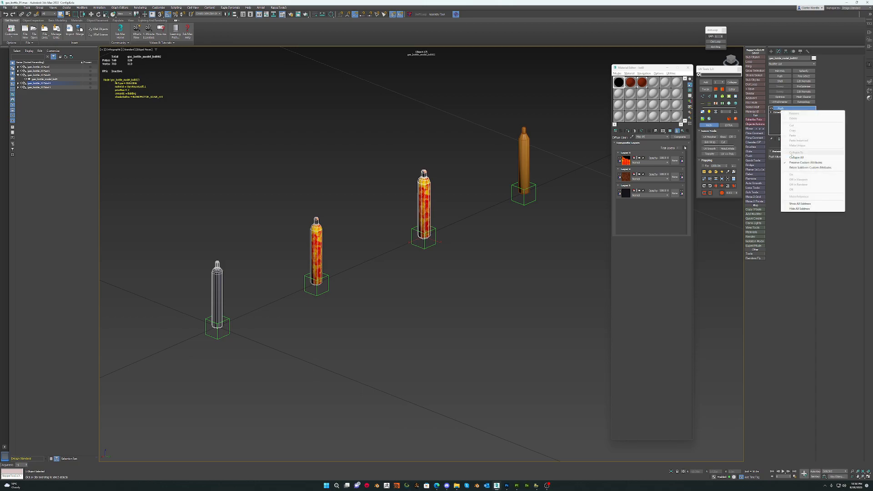
click(789, 158)
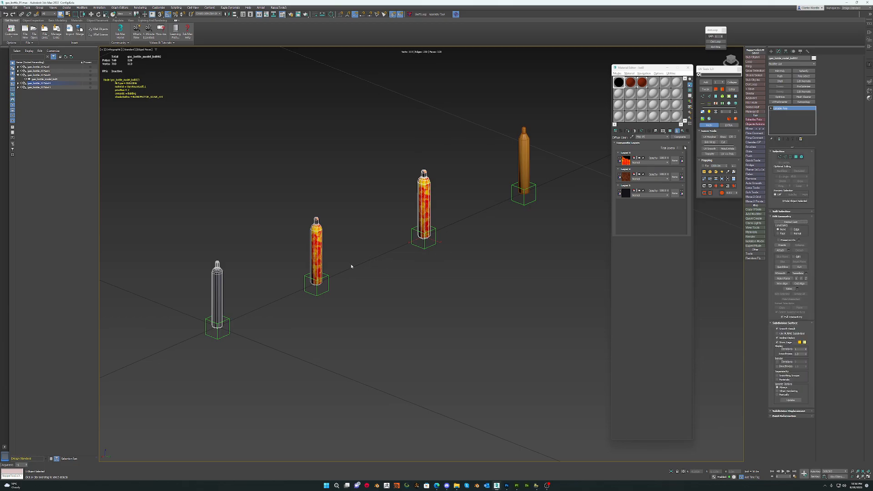
scroll(353, 263, down, 3)
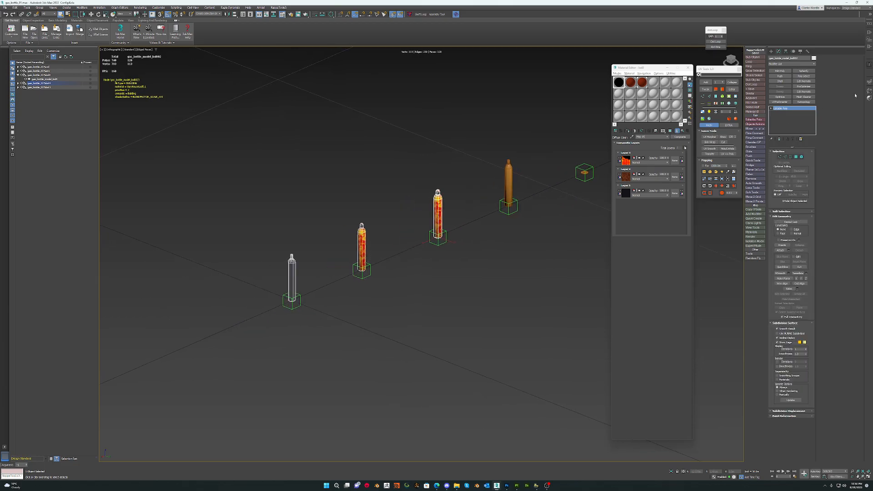
In the Model Editor, enable USE_PALETTE for the lod1 and lod2 gas bottle models and close the editor.
click(870, 91)
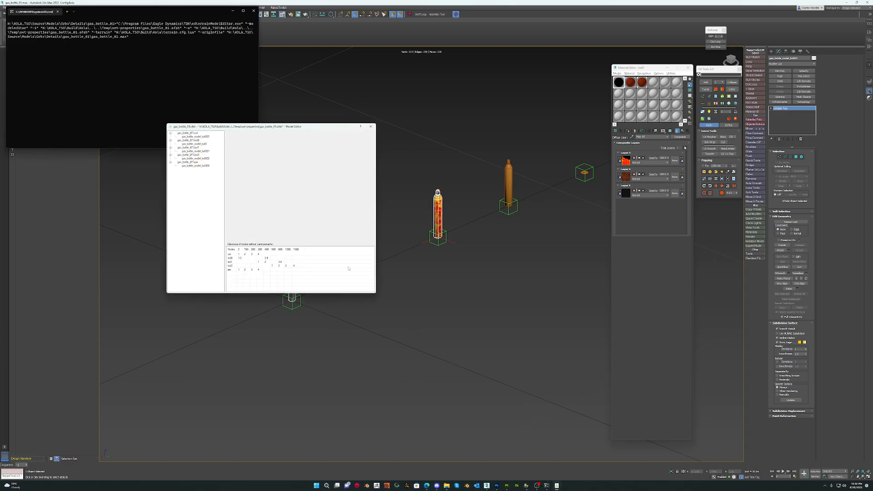
drag(275, 130, 559, 257)
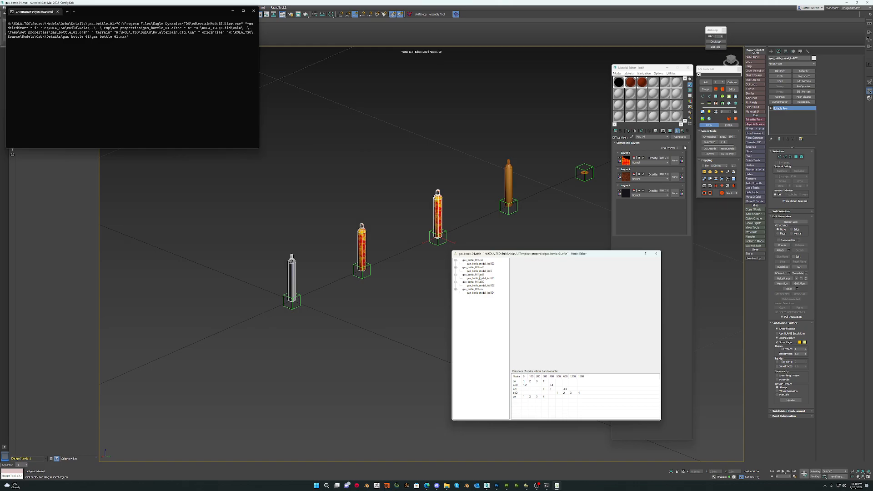
click(482, 278)
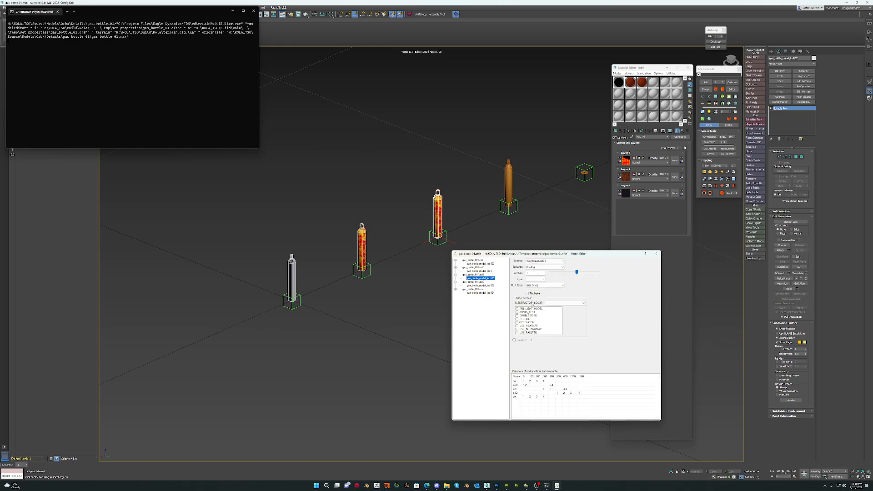
click(517, 332)
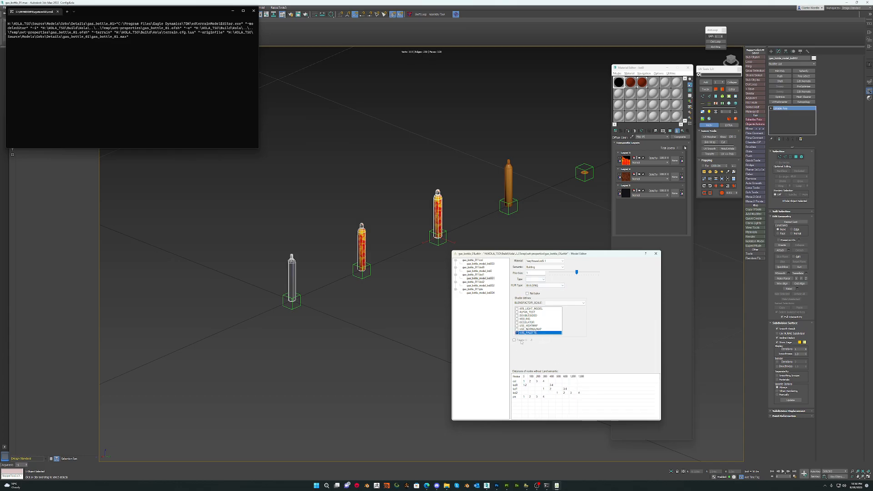
click(477, 286)
click(517, 332)
click(656, 254)
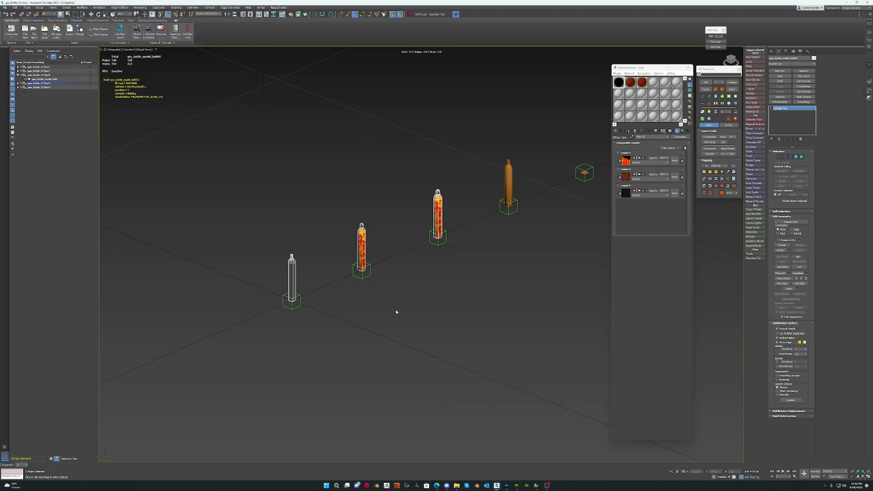
Select all the bottles with their box helpers and open them in the model viewer.
middle_drag(397, 312, 361, 308)
drag(569, 127, 196, 340)
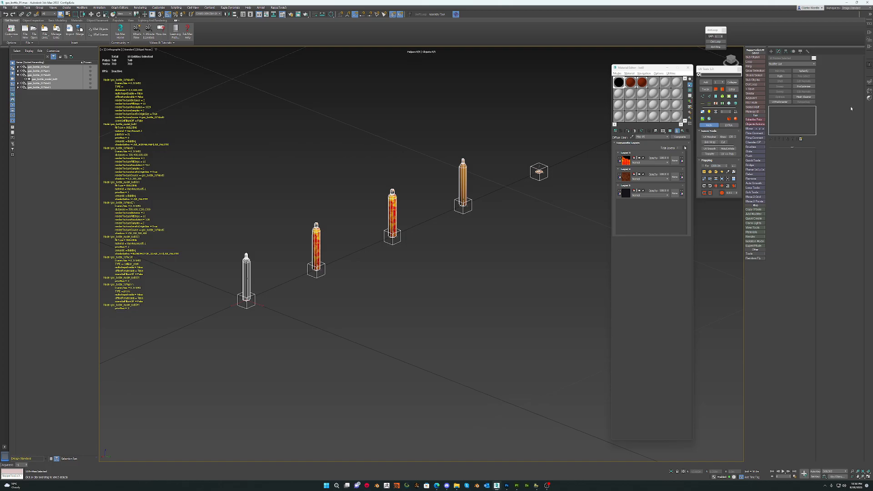
click(869, 83)
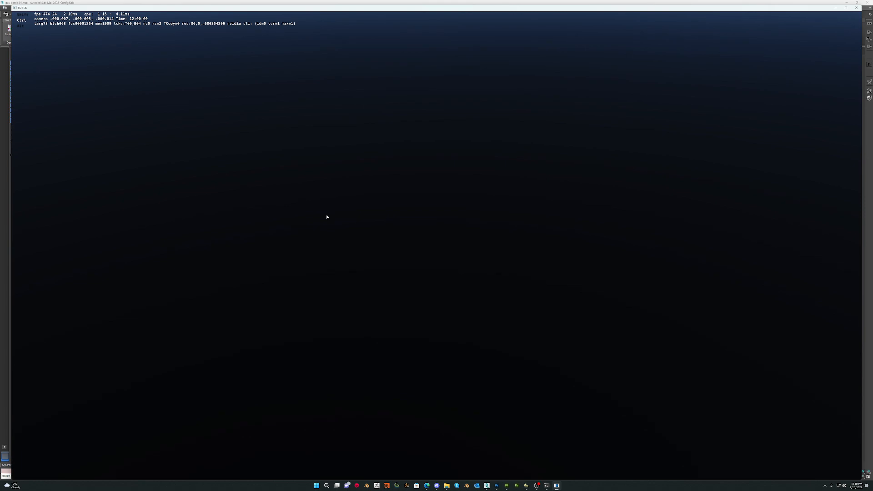
Inspect the lod0 bottle's palette-tinted surface beside the other LODs from several distances and angles, and close the viewer.
ctrl+scroll(327, 217, down, 8)
ctrl+middle_drag(327, 217, 315, 222)
ctrl+scroll(313, 222, up, 4)
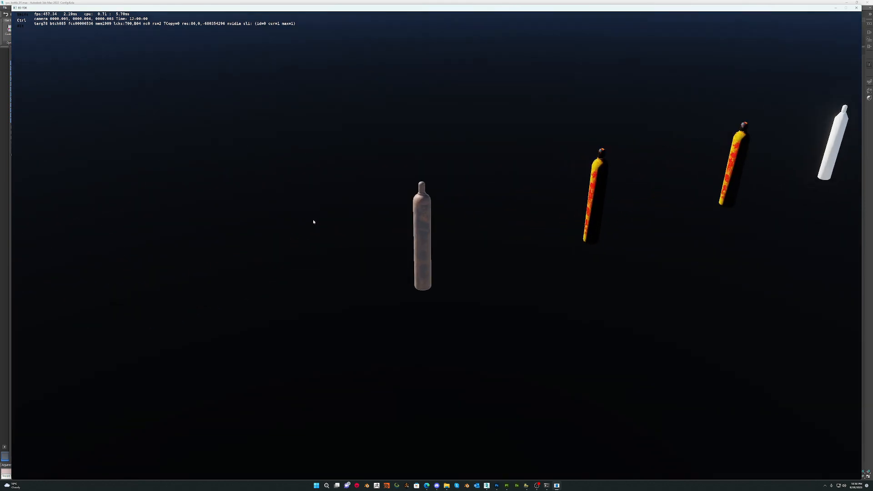
ctrl+scroll(314, 222, up, 3)
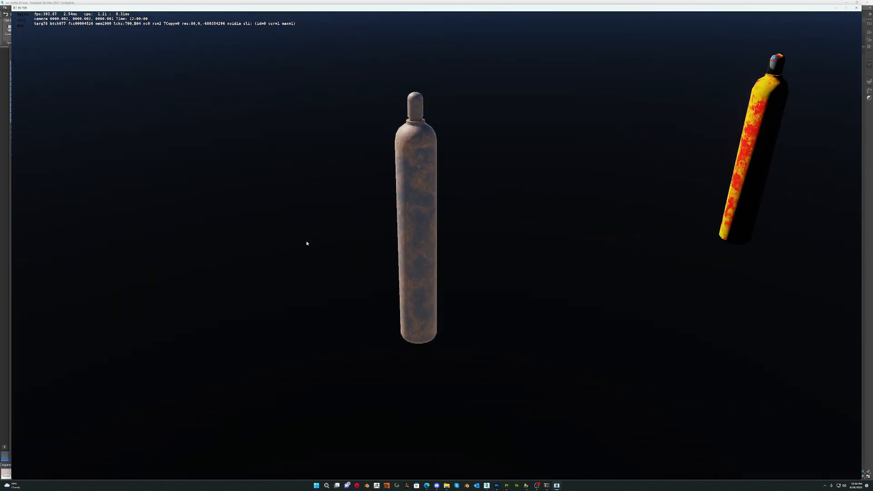
ctrl+middle_drag(310, 243, 393, 233)
ctrl+scroll(384, 237, up, 4)
ctrl+scroll(394, 232, down, 1)
ctrl+scroll(395, 233, down, 4)
ctrl+scroll(393, 233, up, 3)
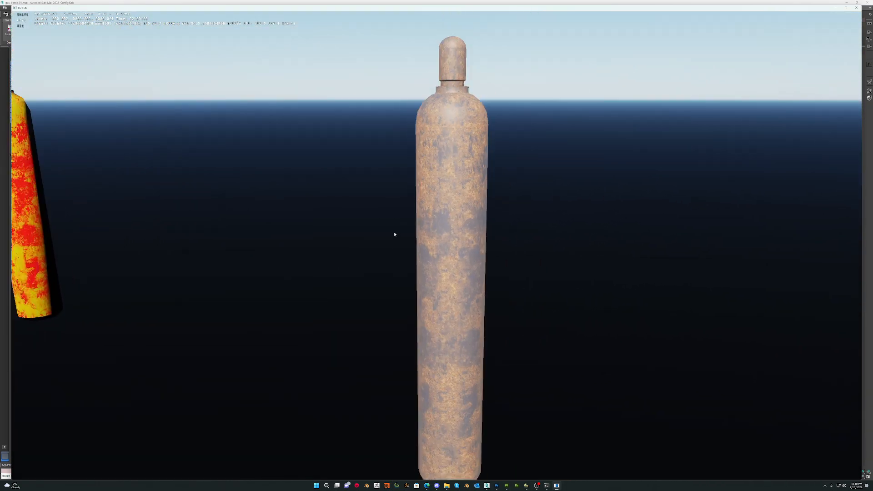
ctrl+scroll(393, 233, down, 4)
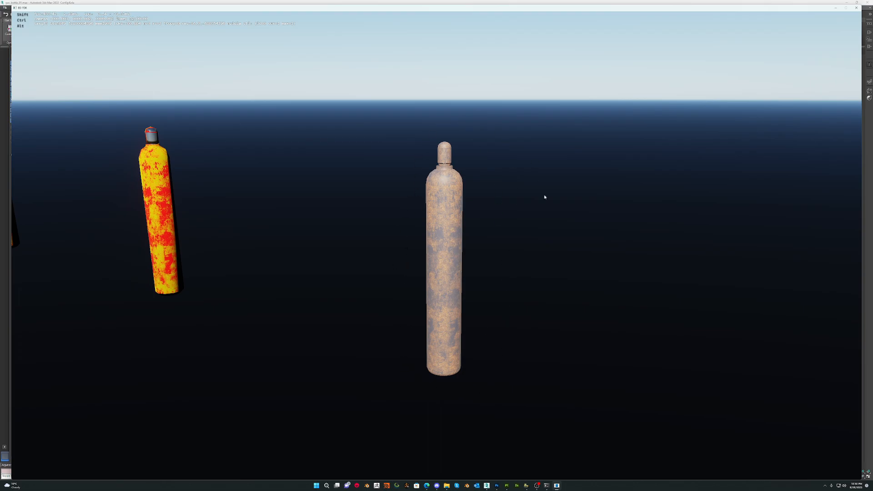
key(Escape)
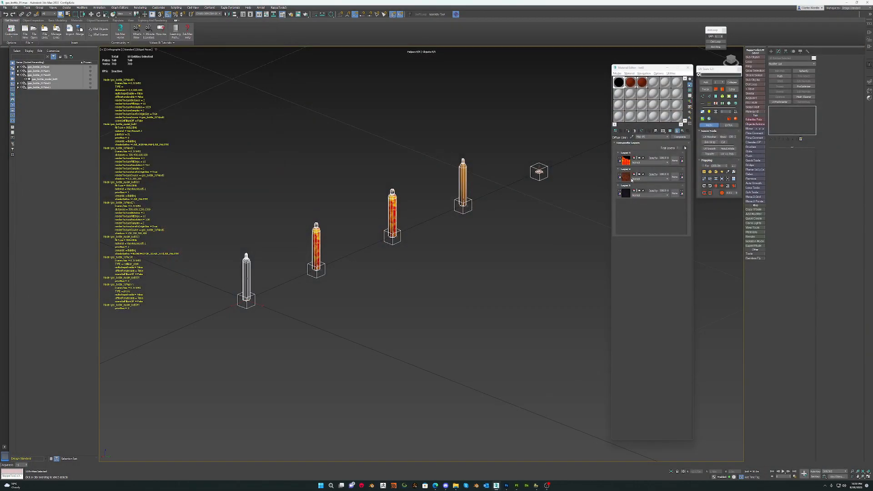
Open the bitmap selection for the composite map's bottom layer and browse the fabric texture thumbnails for base textures suitable for palette tinting.
click(625, 192)
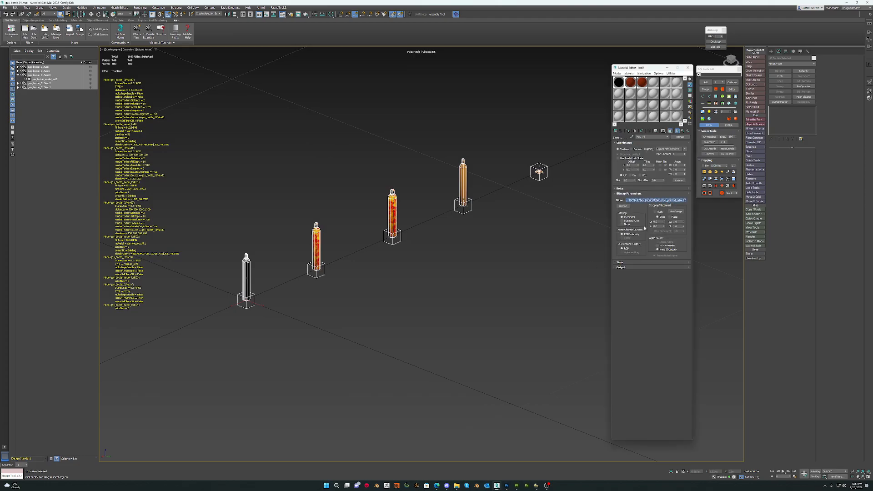
click(655, 196)
scroll(577, 166, down, 10)
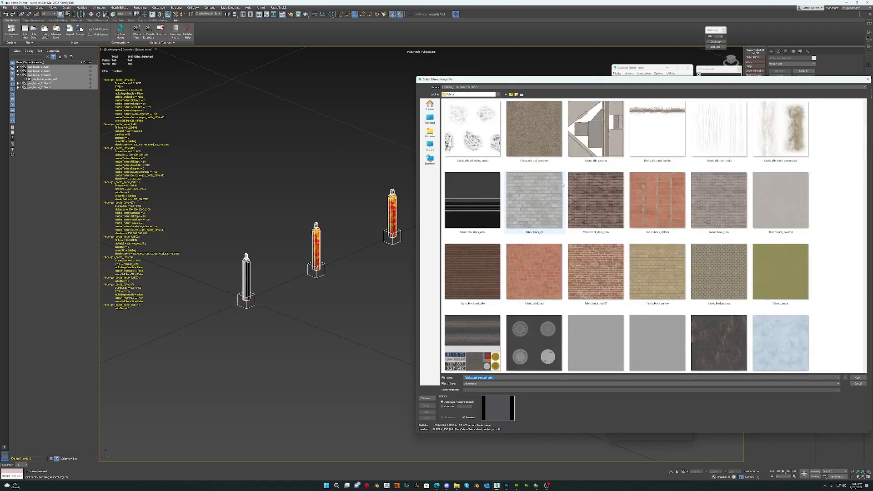
scroll(563, 184, down, 9)
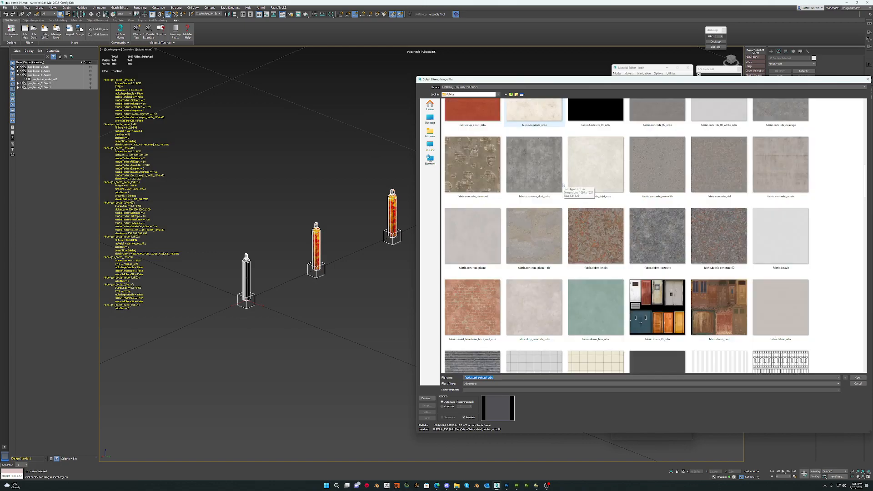
scroll(563, 185, down, 3)
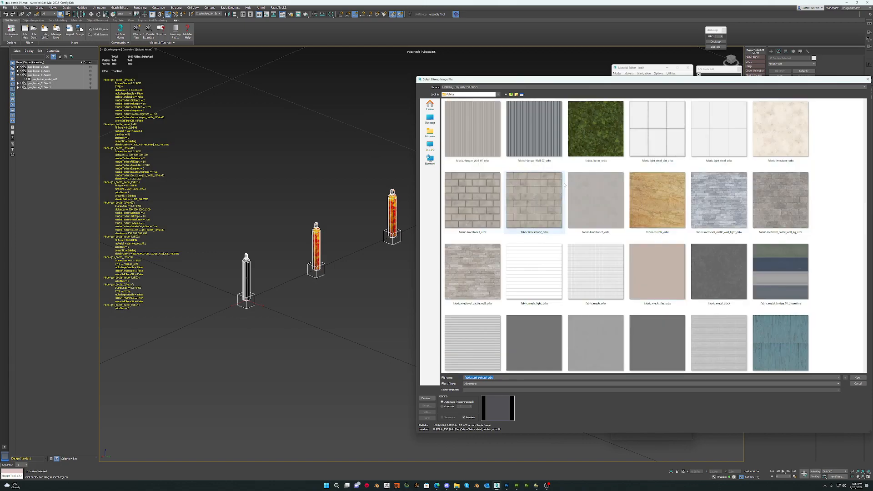
scroll(580, 198, down, 9)
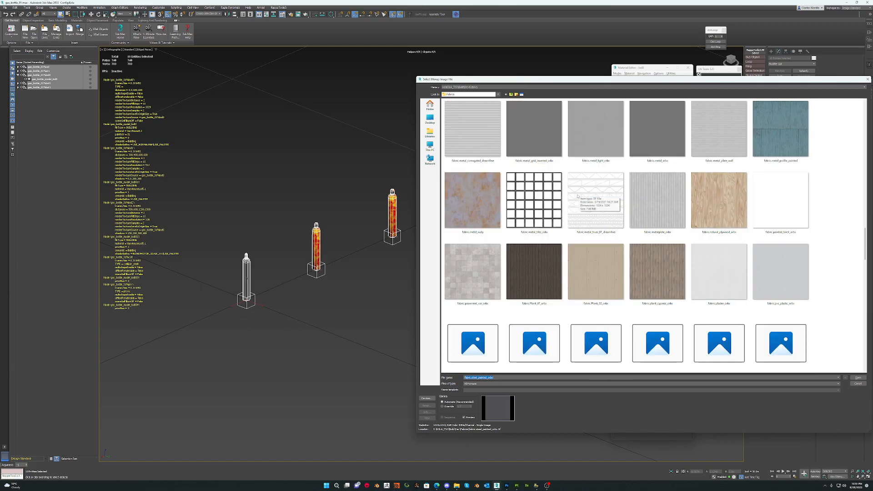
scroll(578, 196, down, 6)
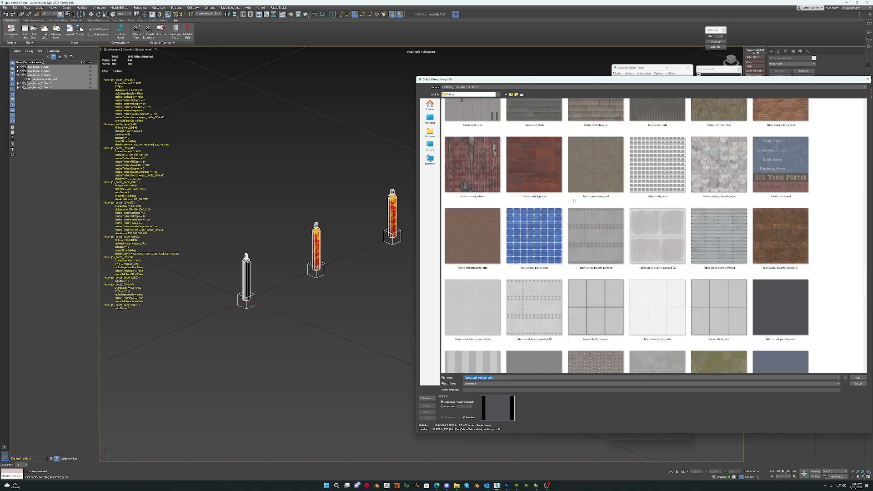
scroll(574, 200, down, 3)
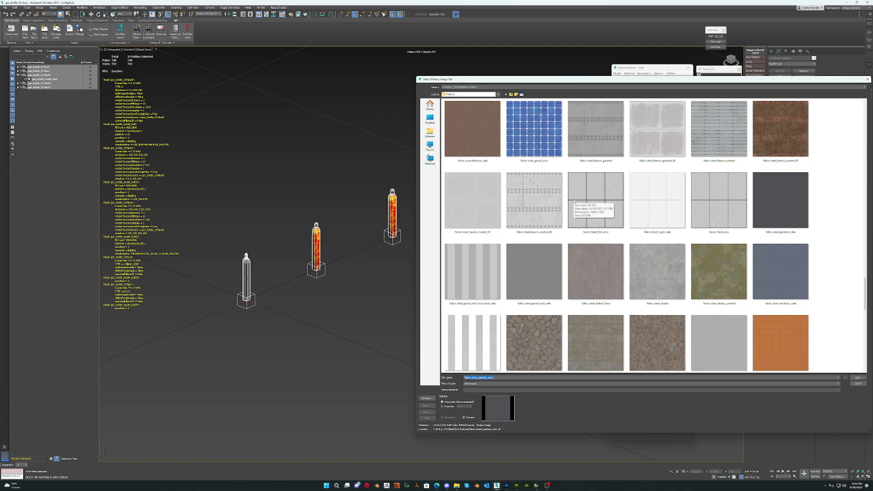
scroll(574, 201, down, 3)
scroll(573, 201, down, 6)
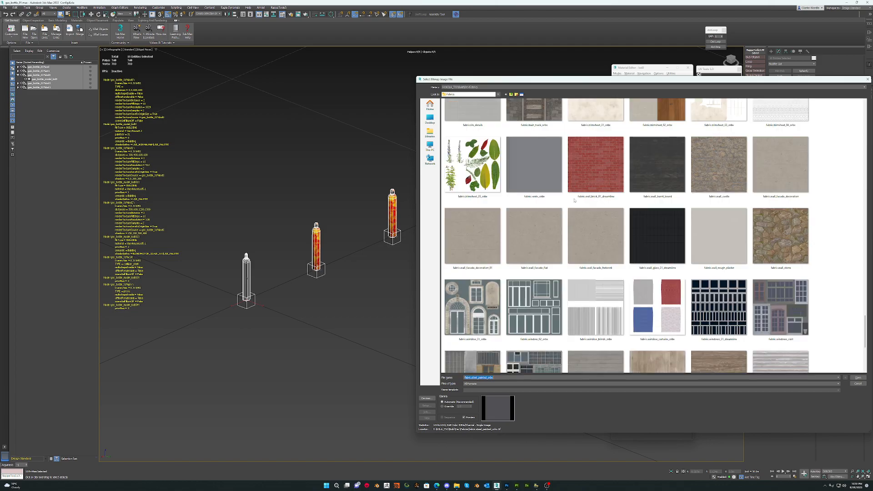
scroll(574, 201, up, 10)
scroll(575, 201, up, 6)
scroll(575, 201, up, 12)
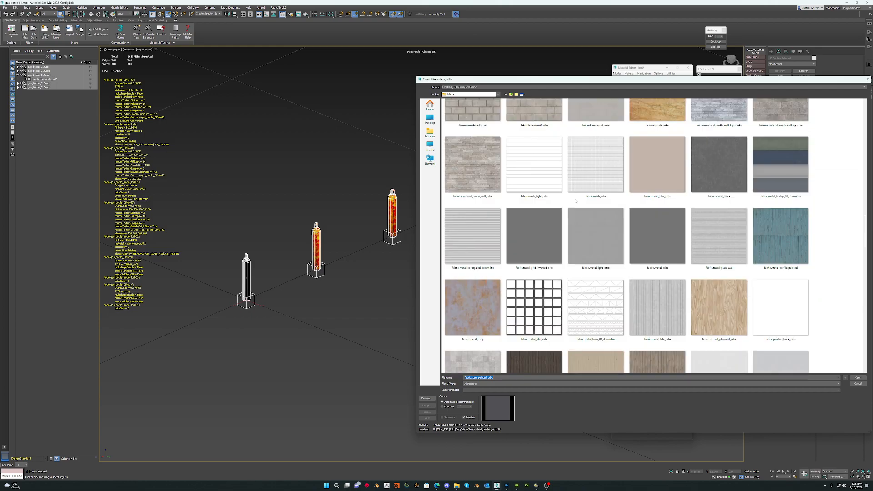
scroll(576, 200, up, 3)
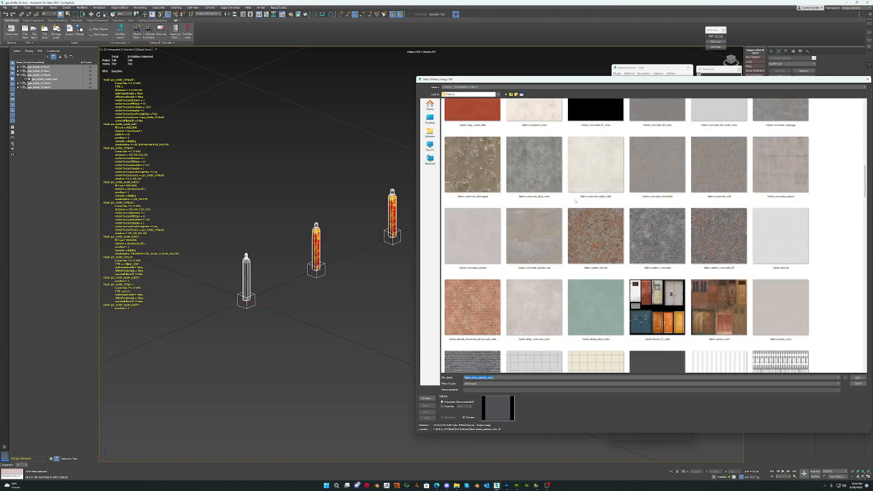
scroll(575, 201, up, 3)
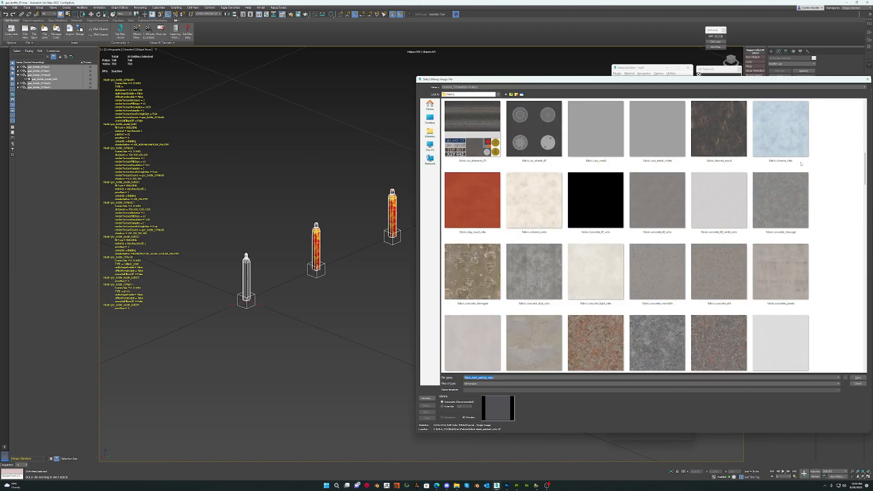
scroll(632, 264, up, 3)
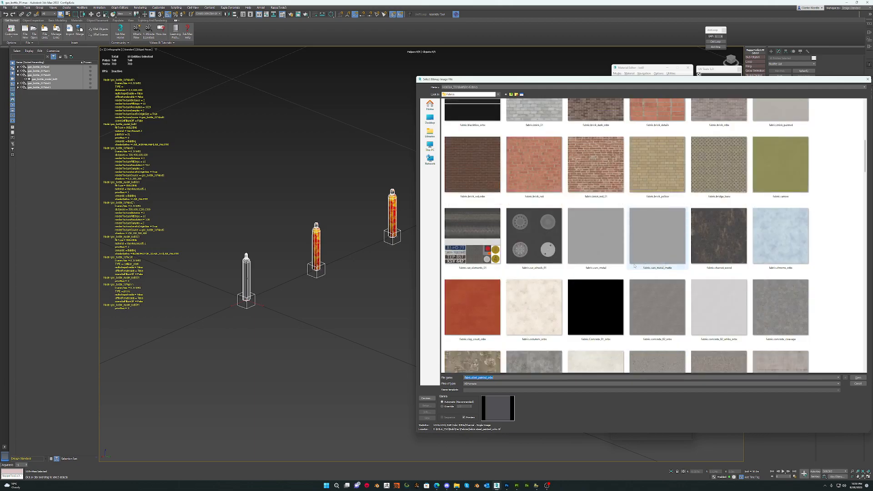
scroll(635, 267, up, 3)
scroll(640, 276, up, 6)
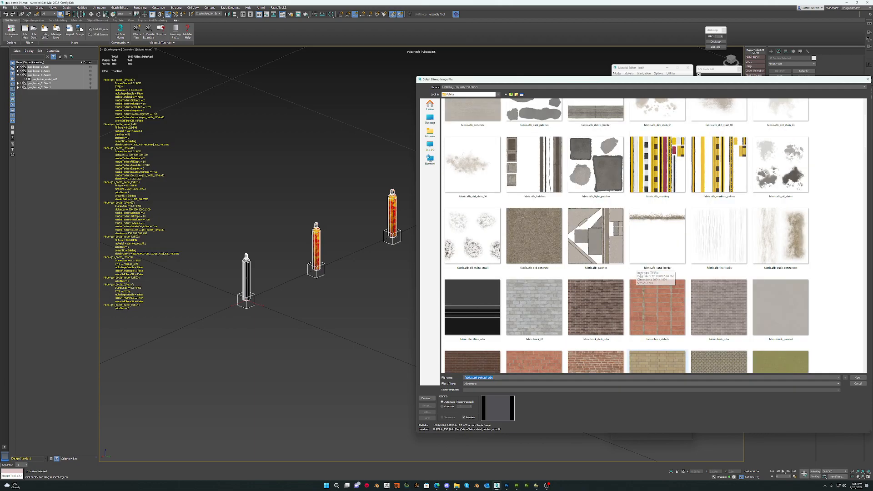
scroll(641, 275, down, 6)
scroll(641, 274, down, 3)
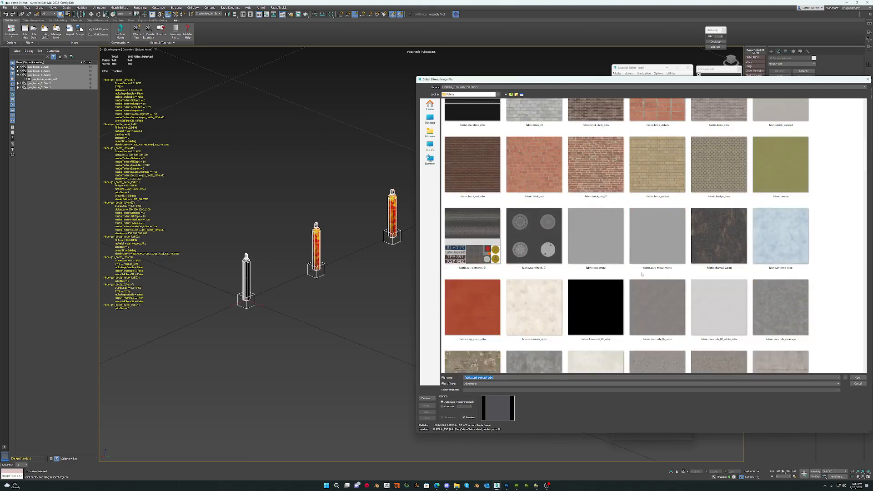
scroll(642, 274, down, 6)
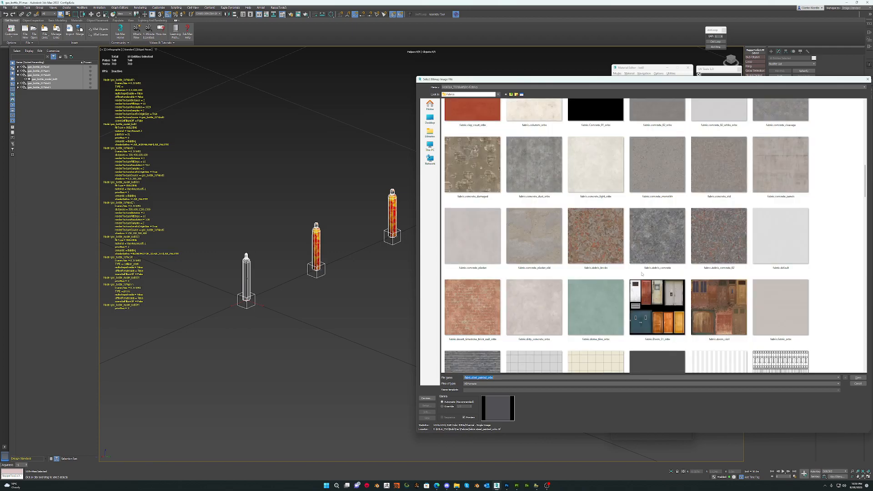
scroll(641, 274, down, 3)
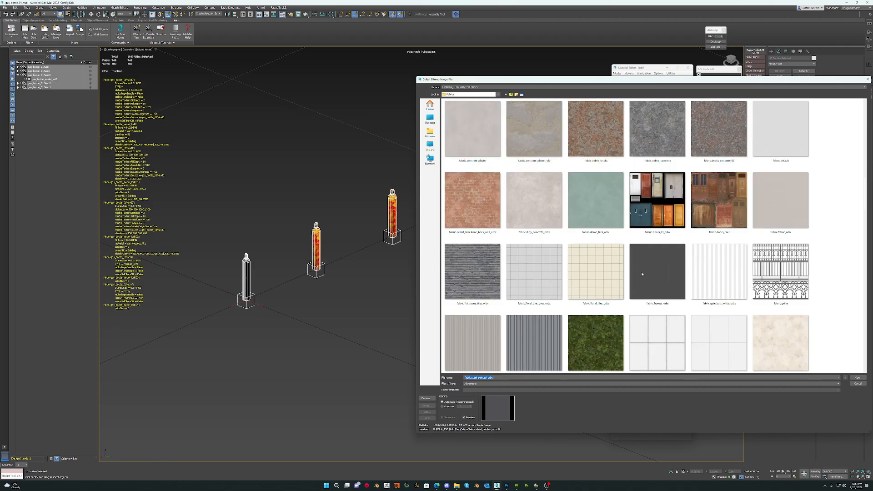
scroll(642, 274, down, 3)
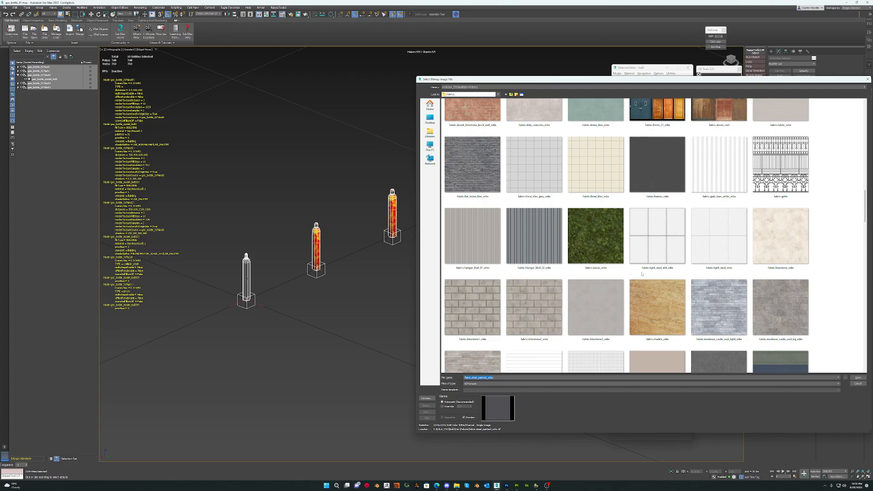
scroll(641, 274, down, 3)
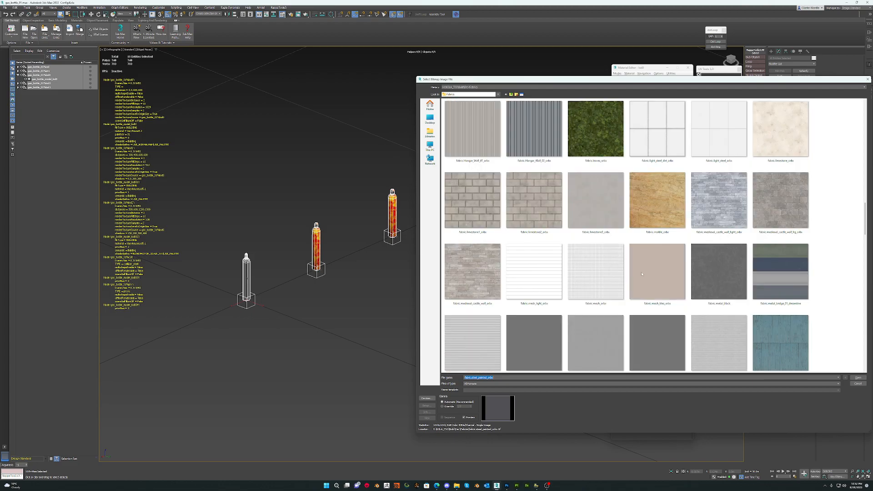
scroll(642, 275, down, 3)
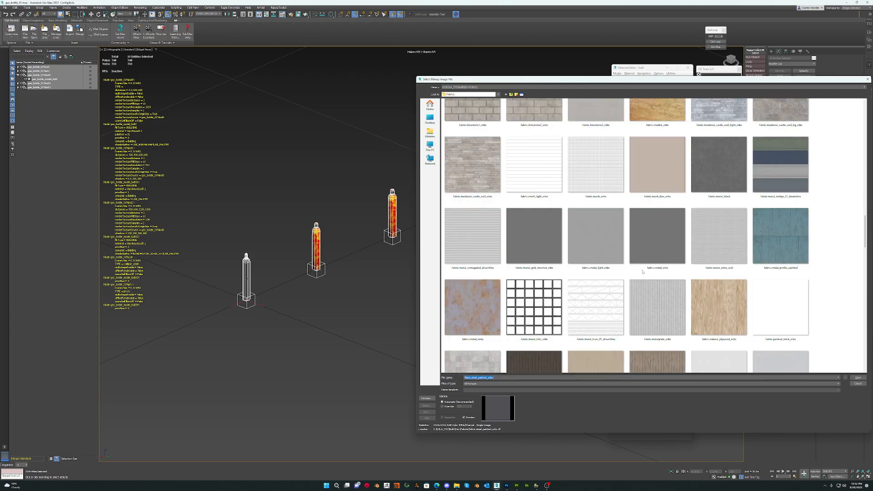
Load the rusty metal fabric texture into the composite map's bottom layer and inspect it on the front gas bottle.
click(472, 307)
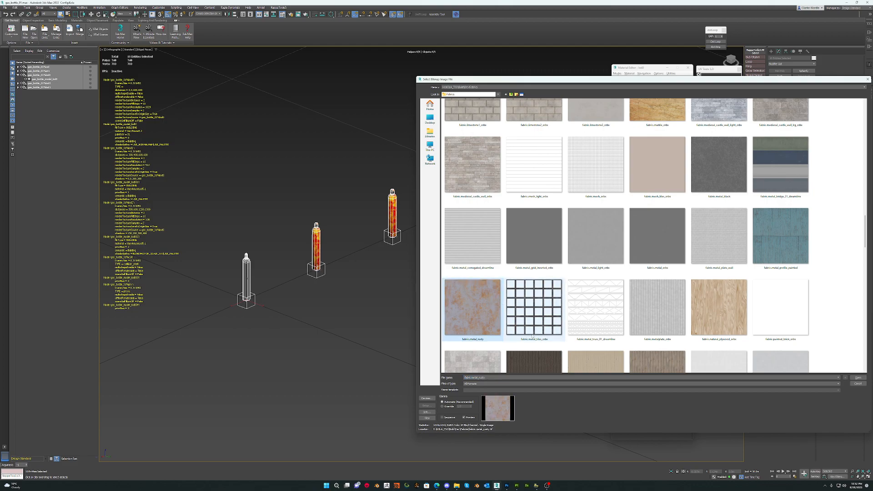
click(857, 378)
middle_drag(271, 310, 388, 274)
scroll(383, 276, up, 1)
scroll(395, 238, up, 11)
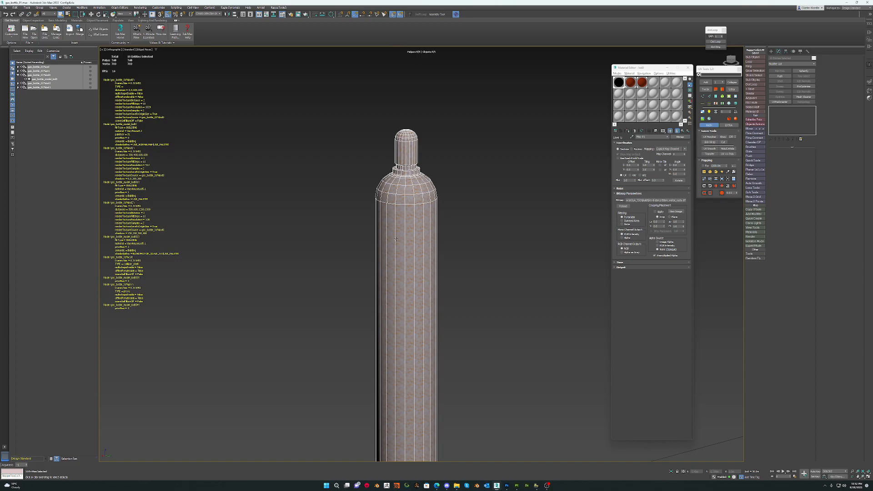
scroll(397, 246, up, 5)
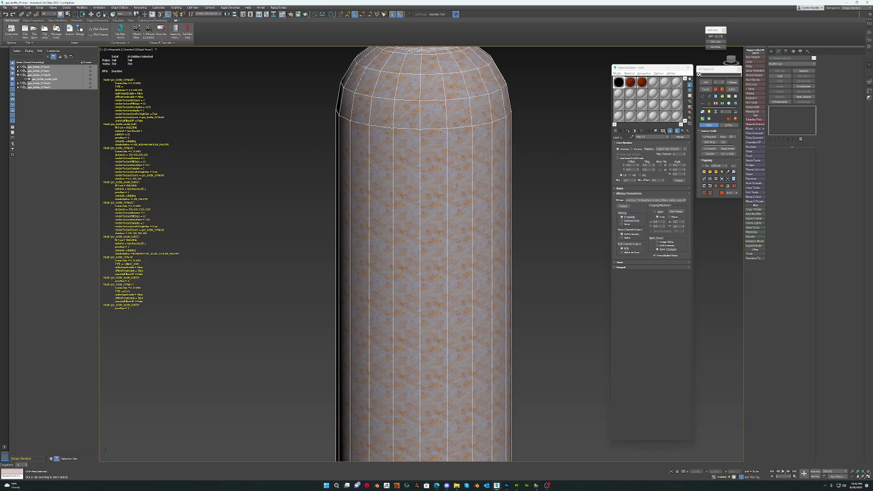
scroll(425, 174, up, 2)
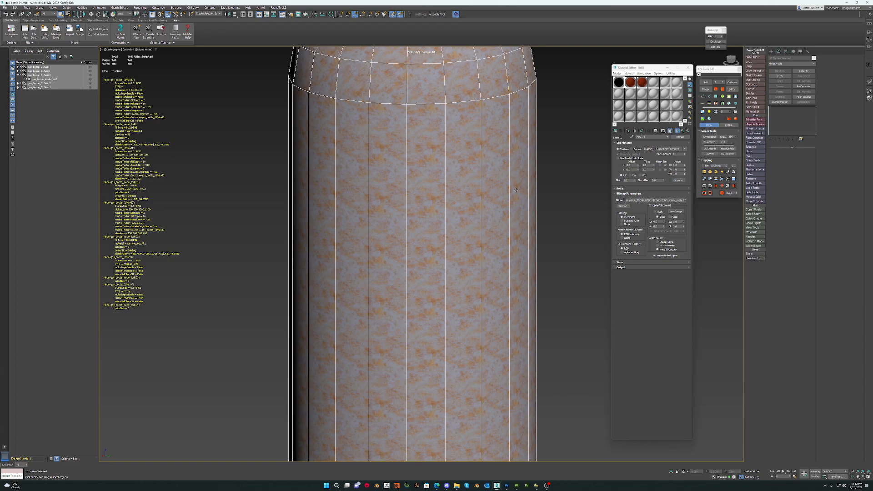
scroll(463, 176, down, 2)
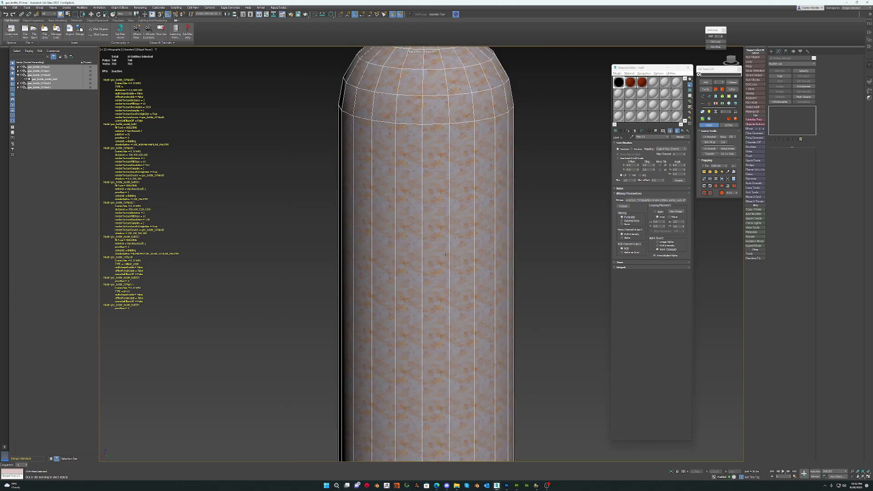
scroll(445, 254, down, 10)
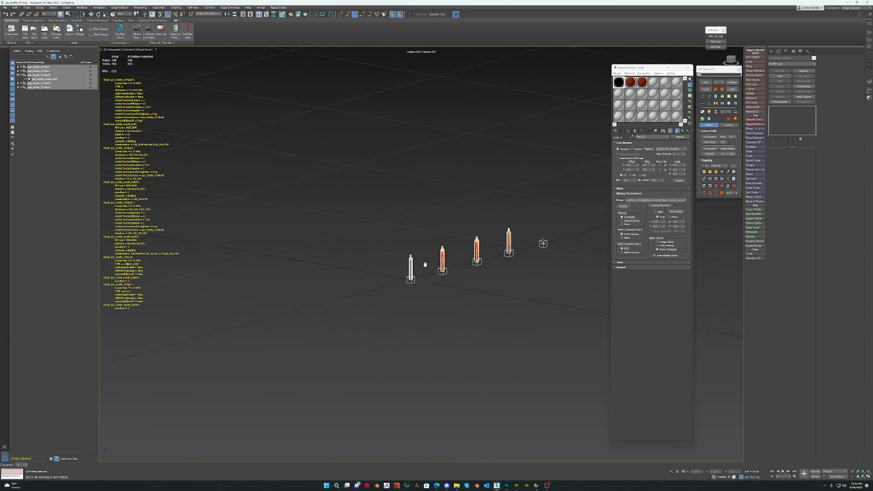
scroll(500, 269, up, 5)
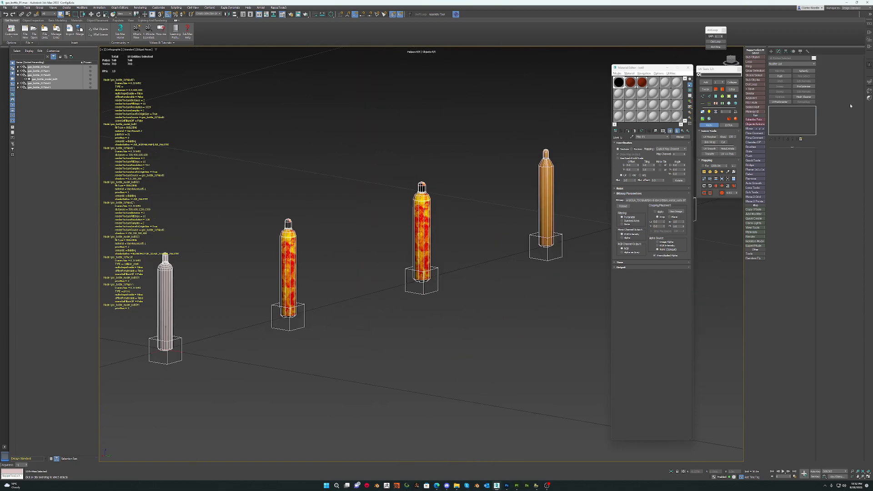
Open the bottles in the model viewer, examine the rusty texture up close with different palette tints and from afar, and close the viewer.
click(870, 83)
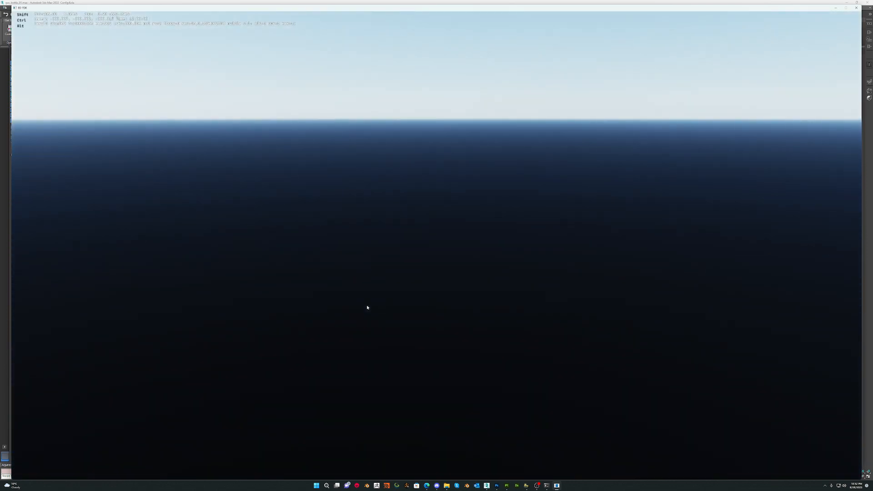
key(s)
drag(370, 305, 451, 306)
key(w)
key(a)
key(w)
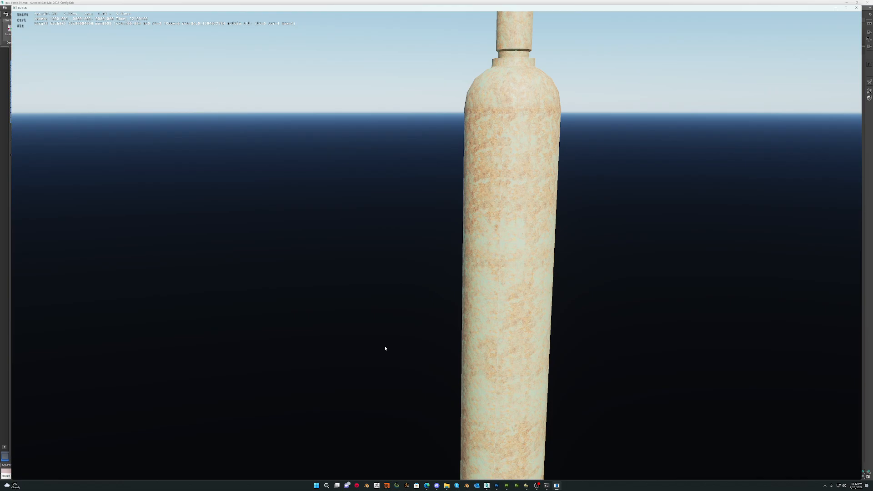
key(space)
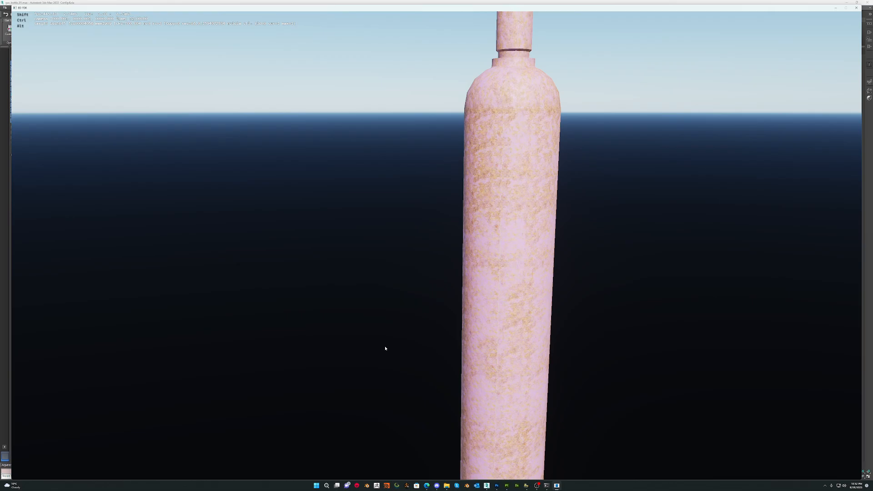
scroll(386, 349, down, 10)
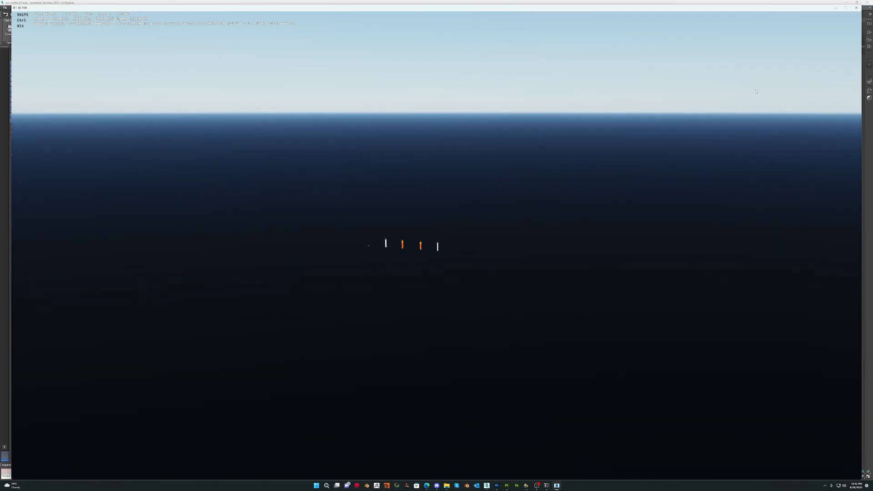
click(856, 8)
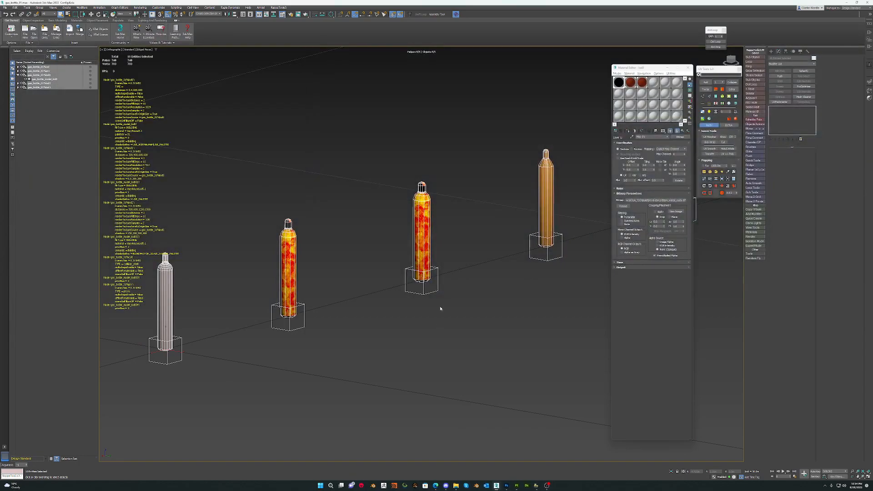
Switch to File Explorer with the gas_bottle_01 folder and look over the bottle's texture files.
middle_drag(475, 299, 473, 300)
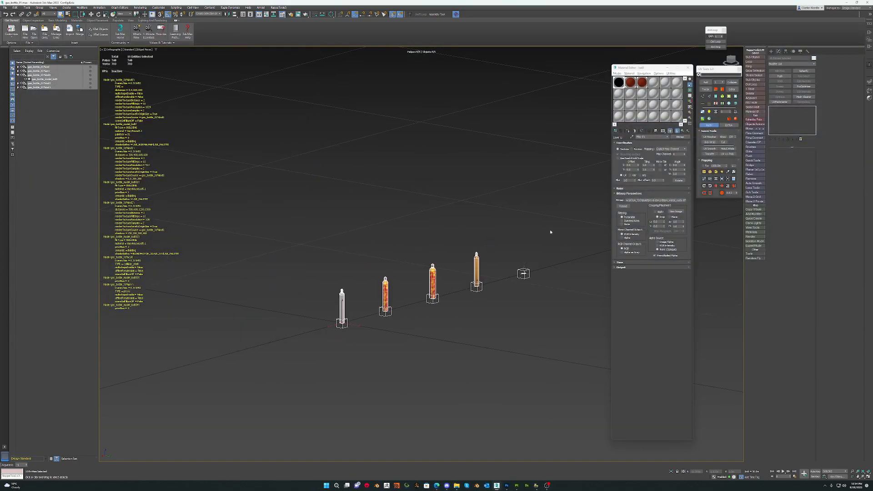
drag(344, 361, 313, 379)
key(alt+Tab)
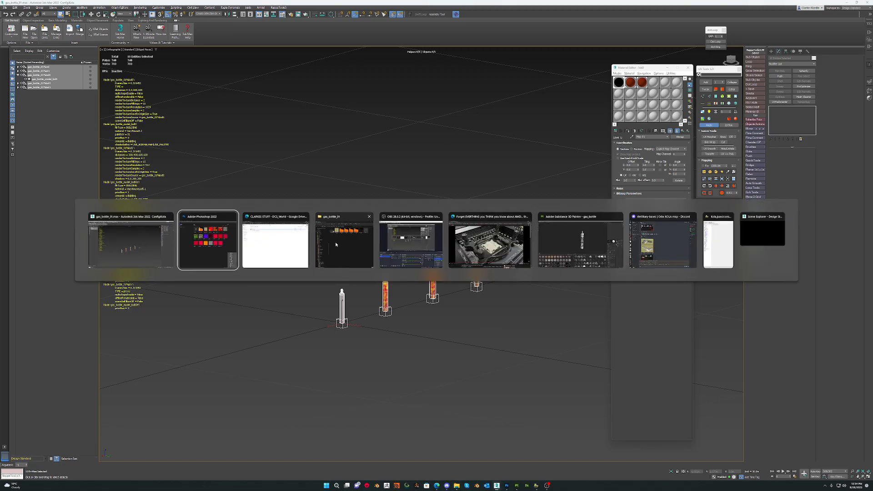
click(337, 243)
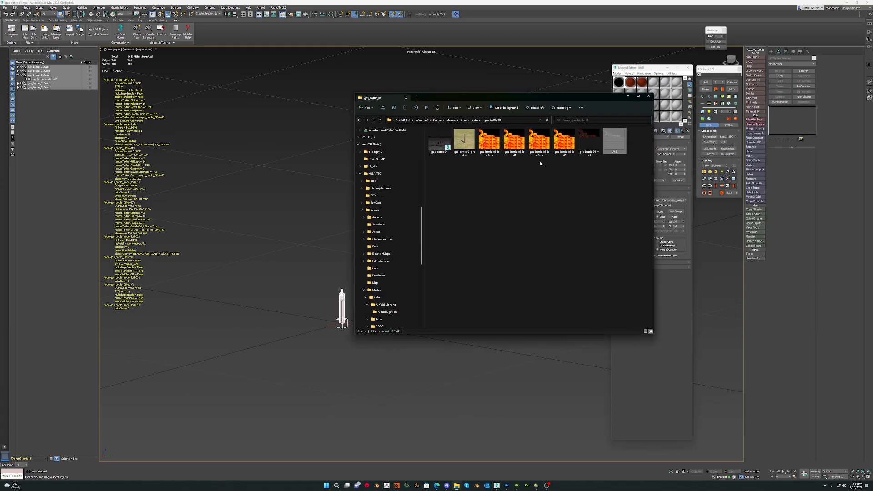
drag(569, 98, 550, 113)
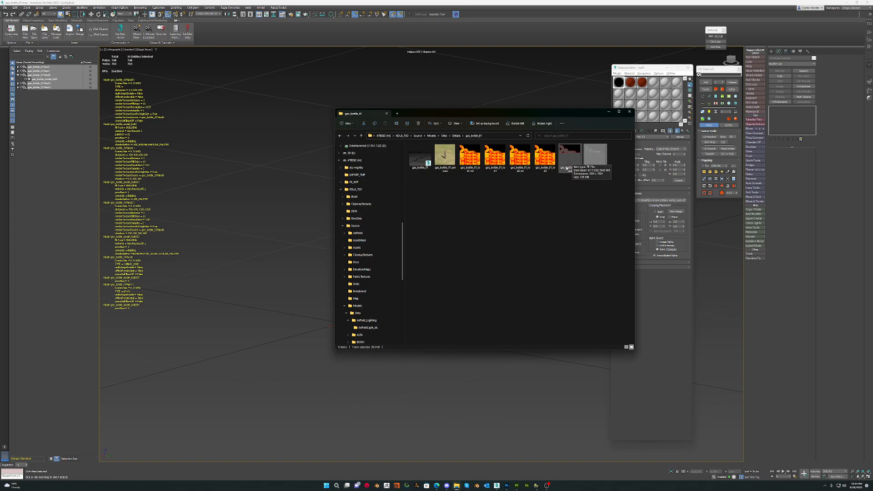
Export the selected gas bottle objects into the gas_bottle_01 folder and check the folder for the exported file.
drag(547, 113, 872, 43)
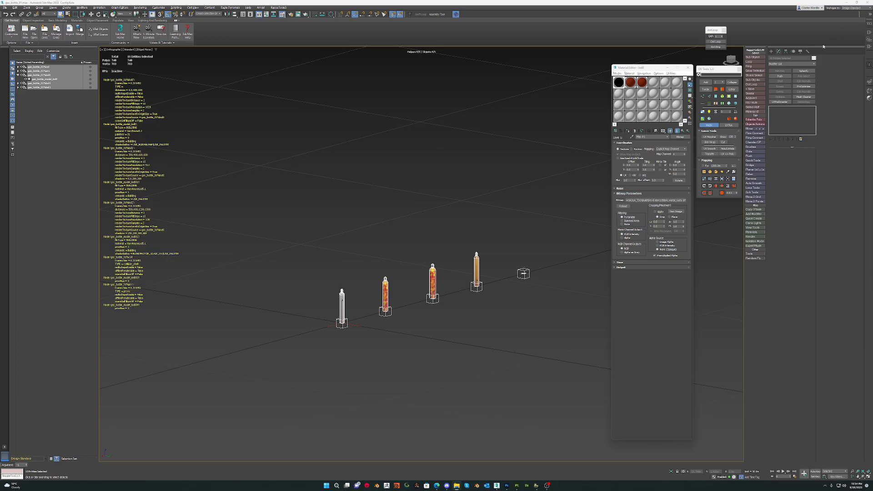
drag(577, 199, 190, 422)
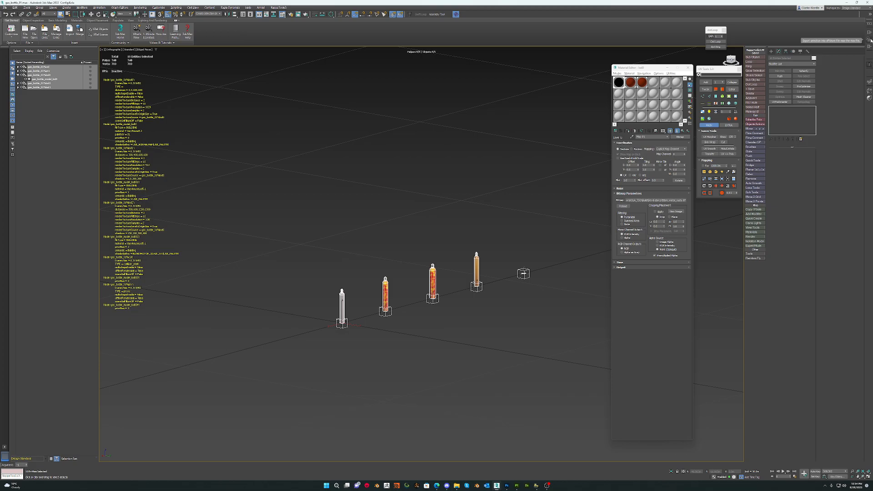
click(869, 40)
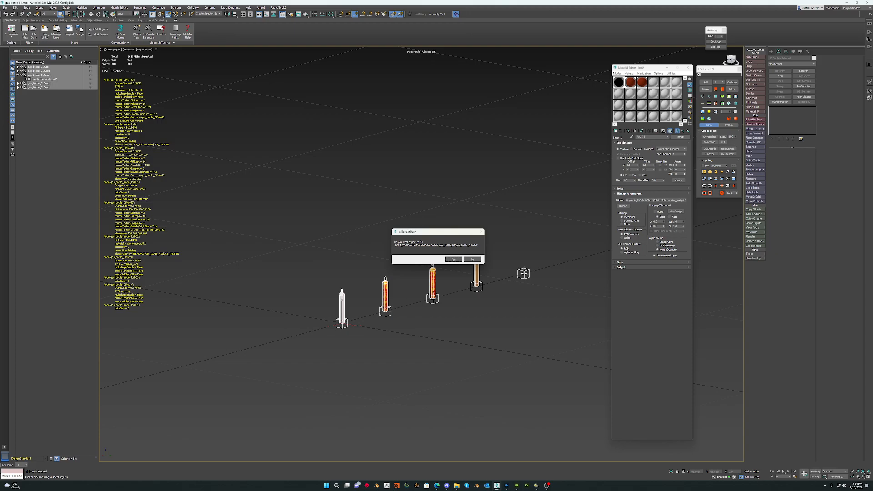
click(453, 259)
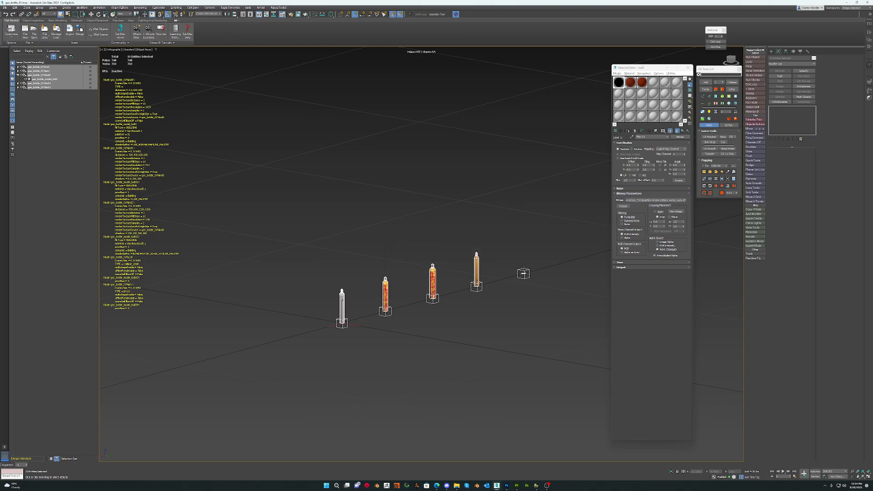
drag(872, 66, 528, 106)
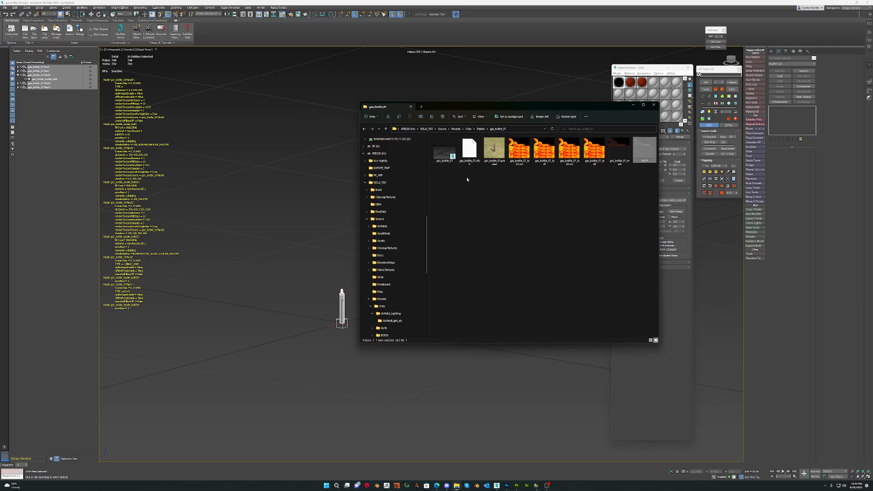
drag(545, 107, 872, 63)
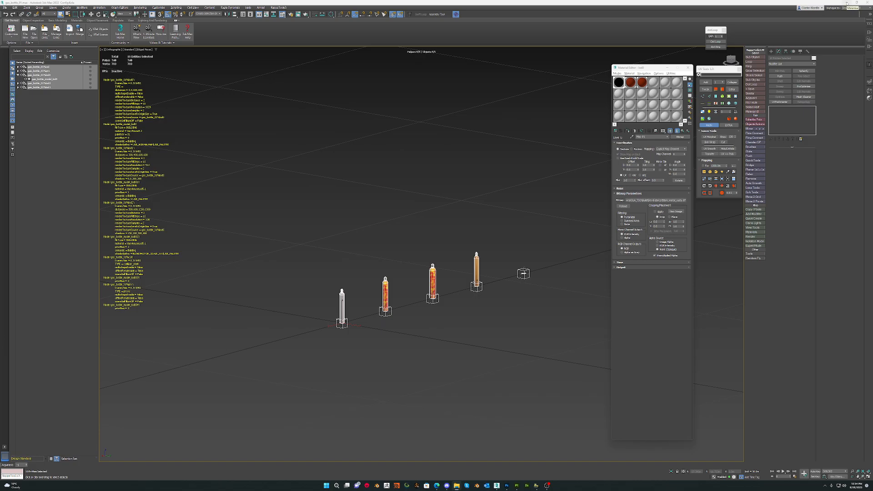
Switch to Terrain Constructor and open the model file selection for adding a model to the Orbx_Details library.
click(846, 3)
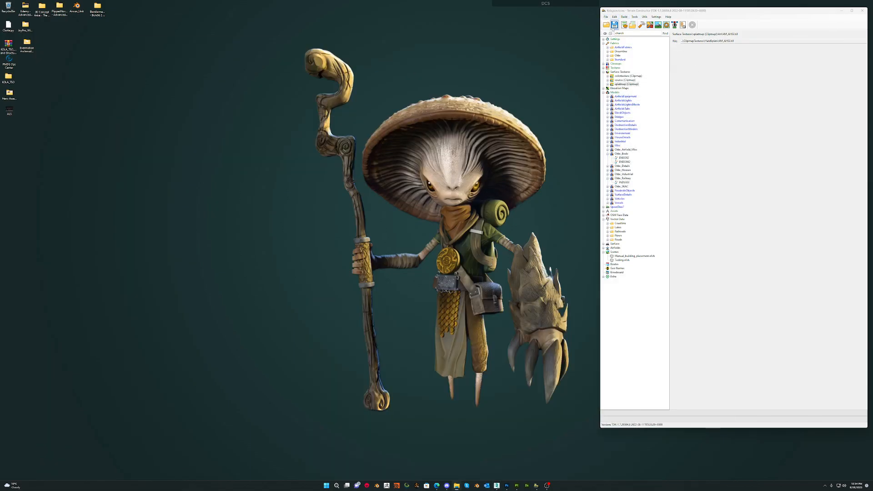
click(607, 155)
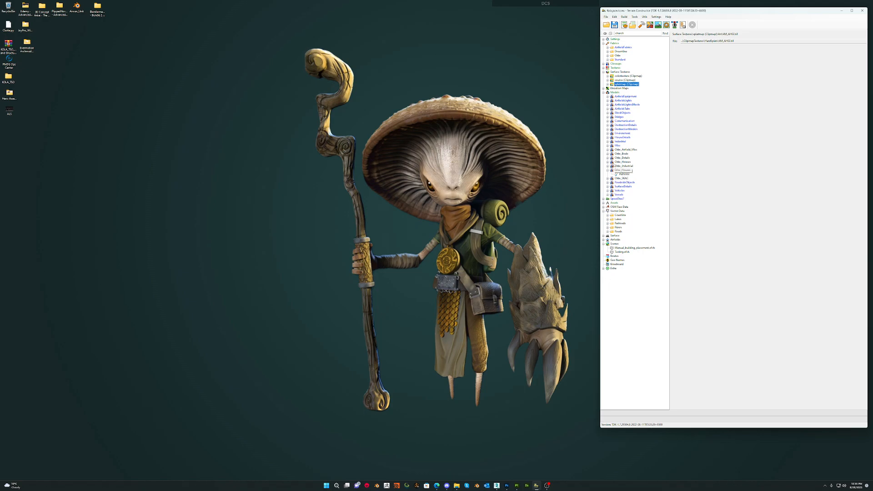
click(608, 157)
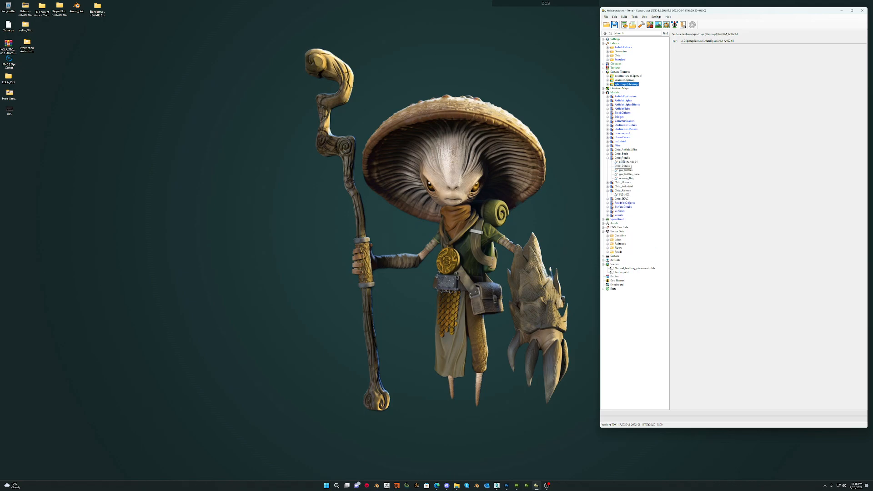
right_click(629, 158)
click(642, 161)
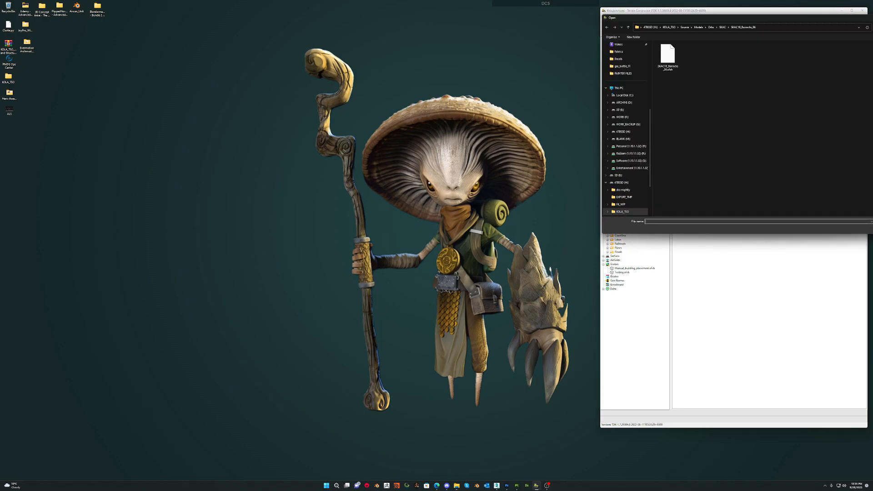
Copy the gas_bottle_01 folder path from File Explorer, go to that folder in the file selection, and add the gas_bottle_01 model.
drag(0, 89, 335, 92)
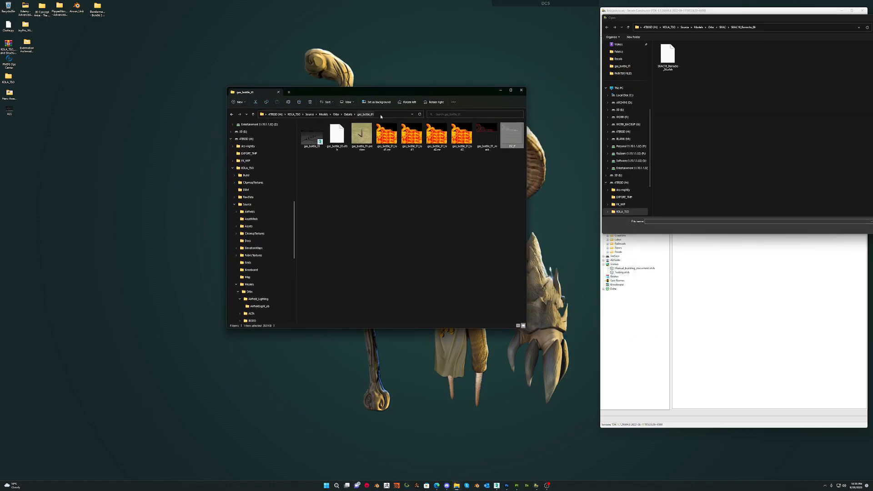
click(364, 114)
key(ctrl+c)
drag(595, 59, 550, 59)
click(721, 27)
key(ctrl+v)
key(Return)
click(620, 51)
click(832, 229)
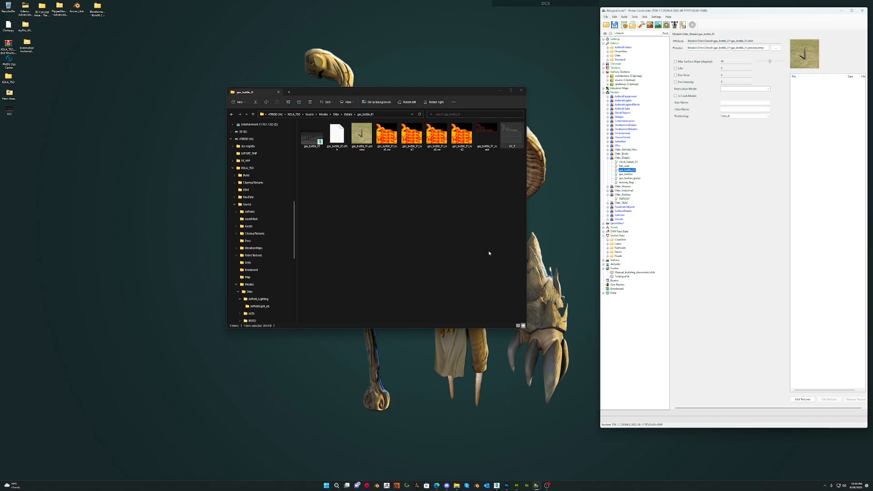
Add the gas bottle's mask texture and its lod1, lod1.mr, lod2 and lod2.mr textures to the gas_bottle_01 model entry.
click(802, 399)
click(644, 63)
ctrl+click(665, 68)
ctrl+click(688, 66)
ctrl+click(713, 66)
ctrl+click(737, 66)
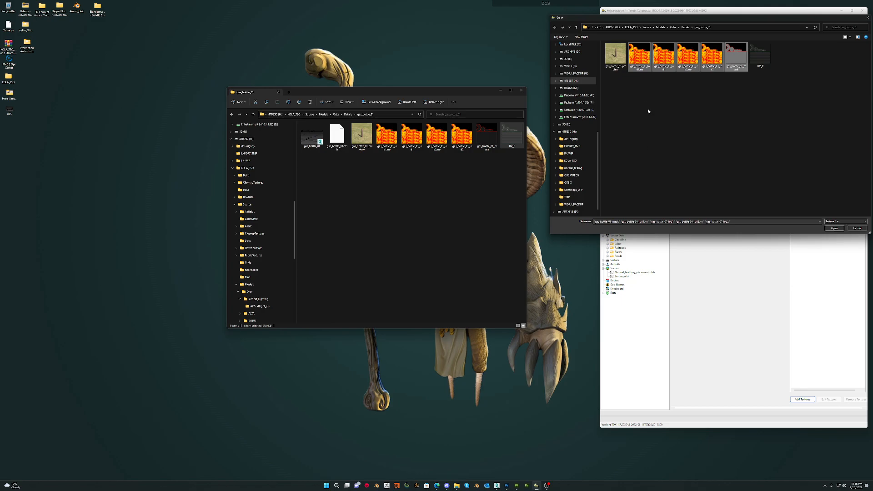
click(835, 228)
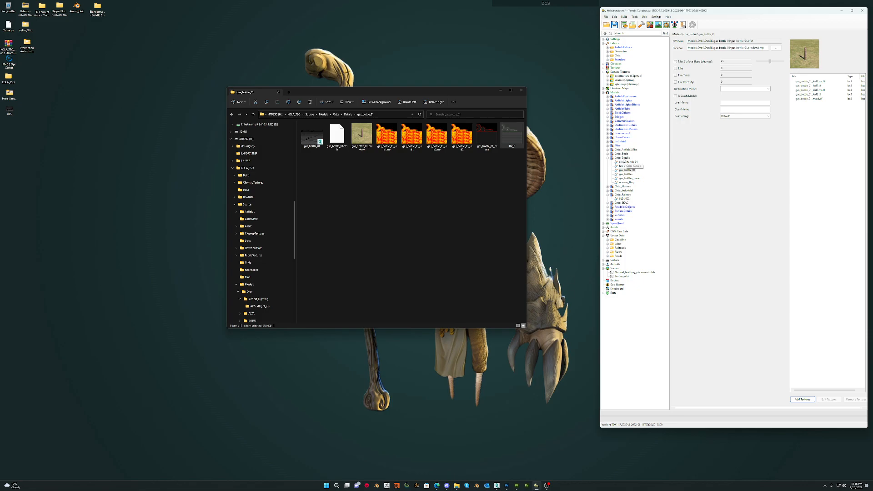
Build the Orbx_Details model library.
right_click(623, 158)
click(635, 168)
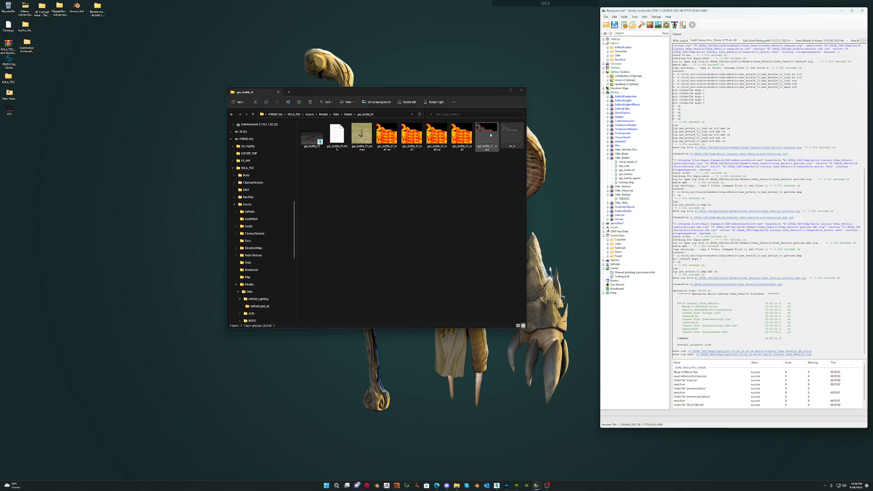
drag(463, 93, 417, 93)
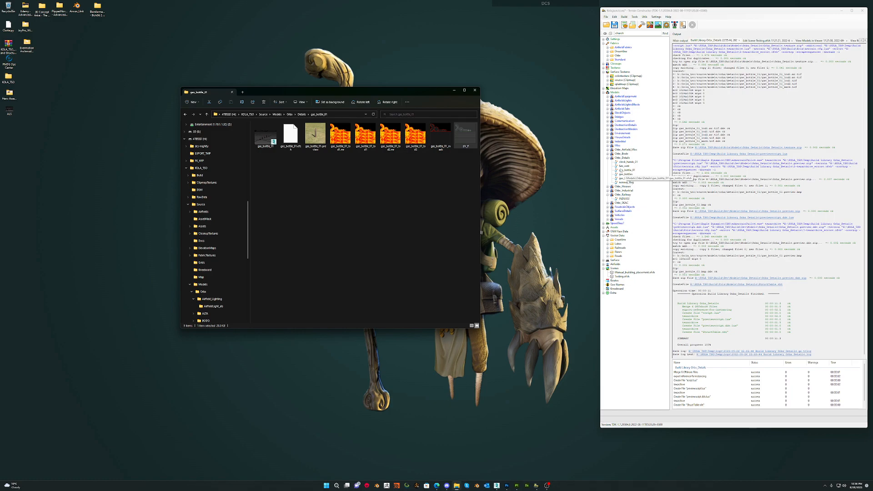
Dump the gas_bottle_01 model and examine the report for its maximum distance, LODs and materials.
click(625, 174)
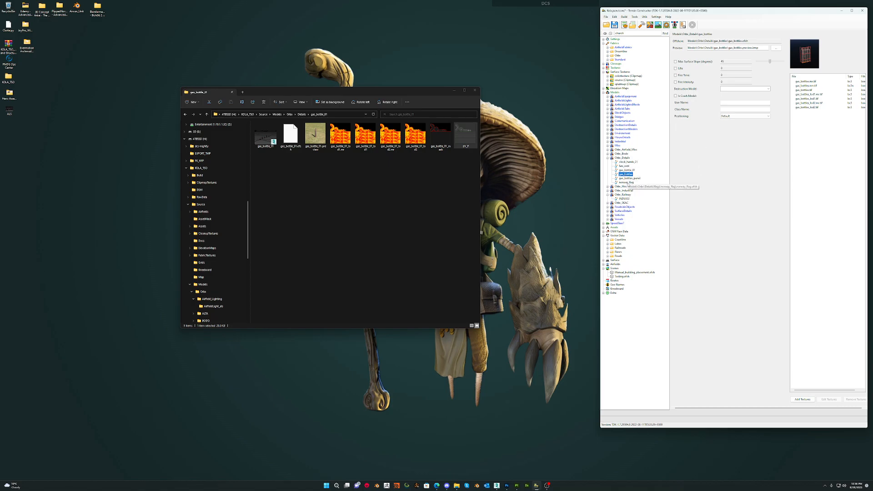
click(627, 170)
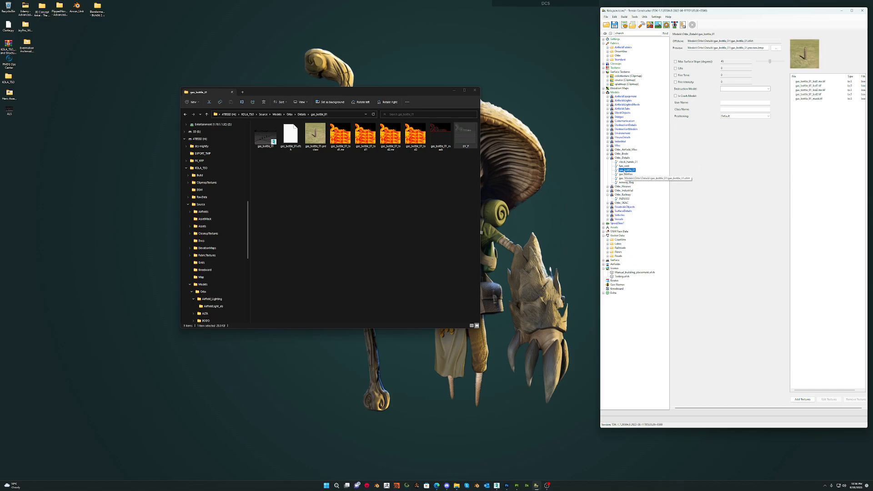
right_click(628, 171)
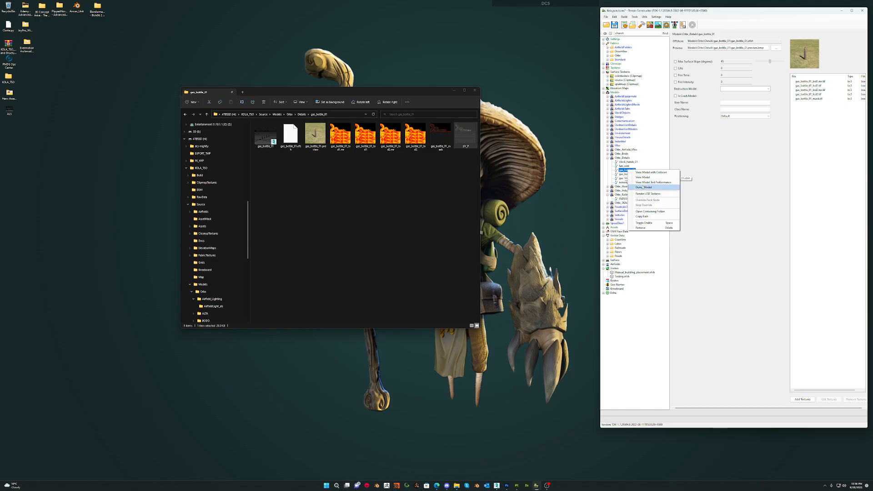
click(644, 188)
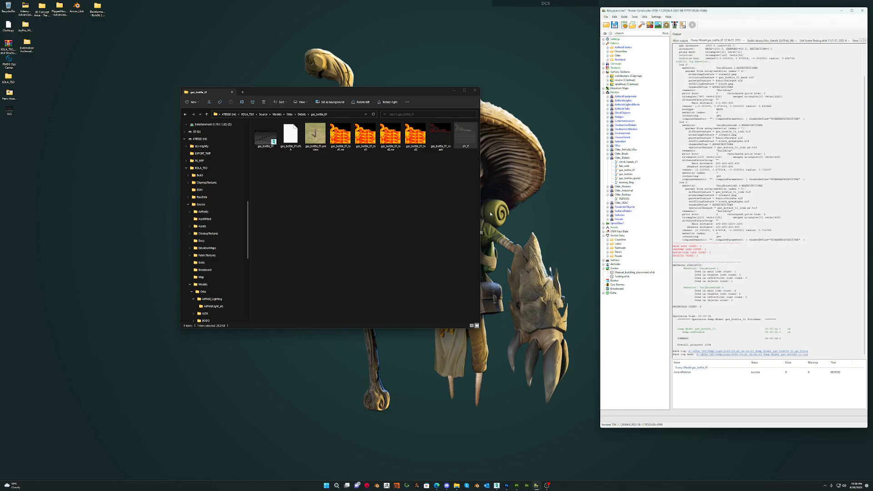
scroll(862, 183, up, 4)
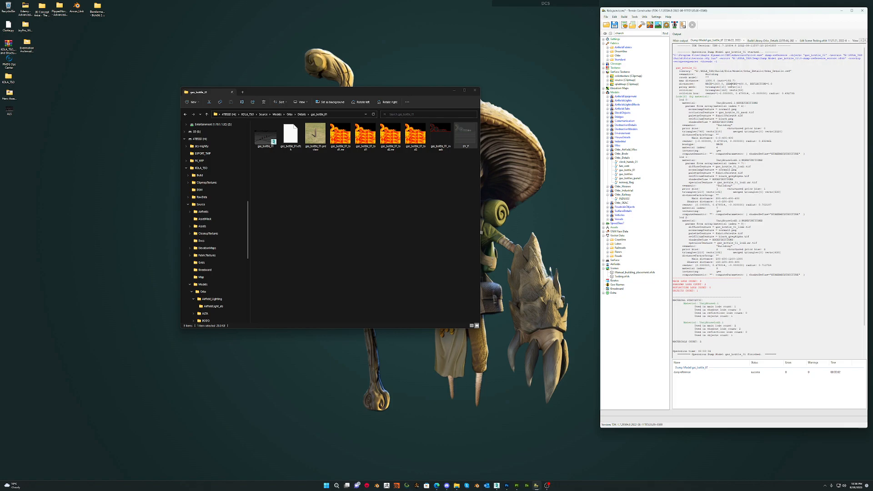
drag(736, 80, 719, 81)
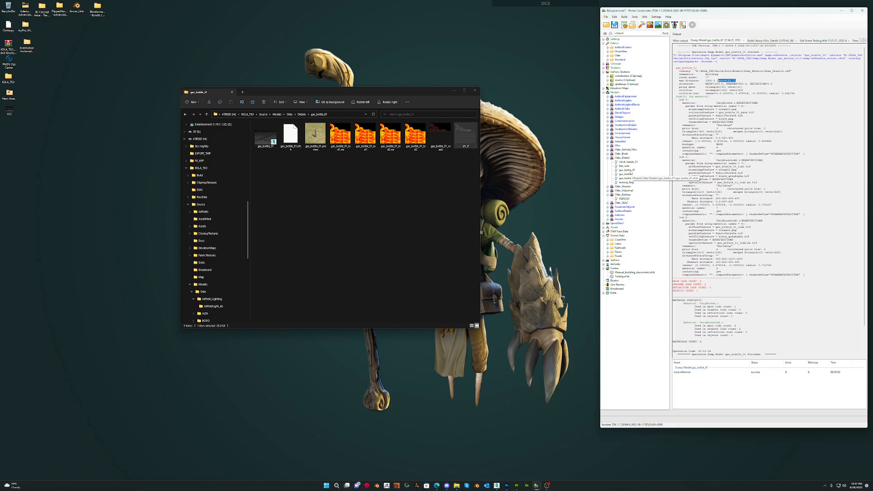
Render the LOD textures for gas_bottle_01, check the texture files in its folder, and build the Orbx_Details library with them.
click(627, 170)
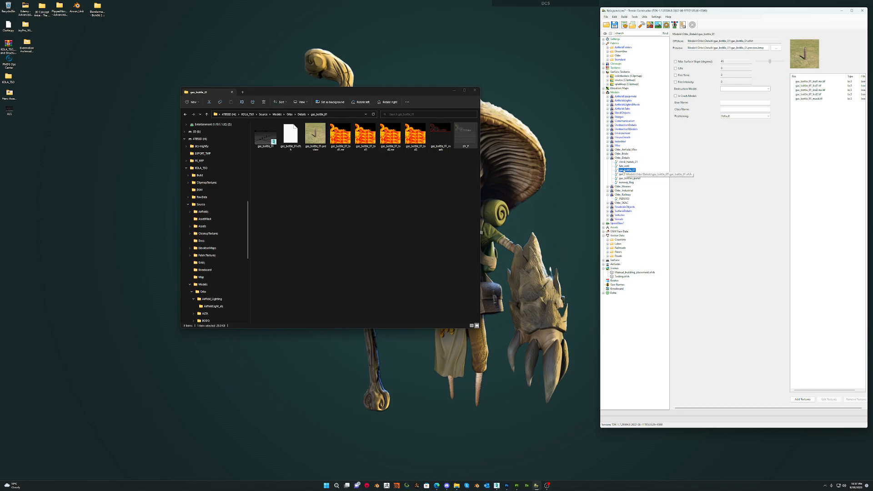
right_click(626, 171)
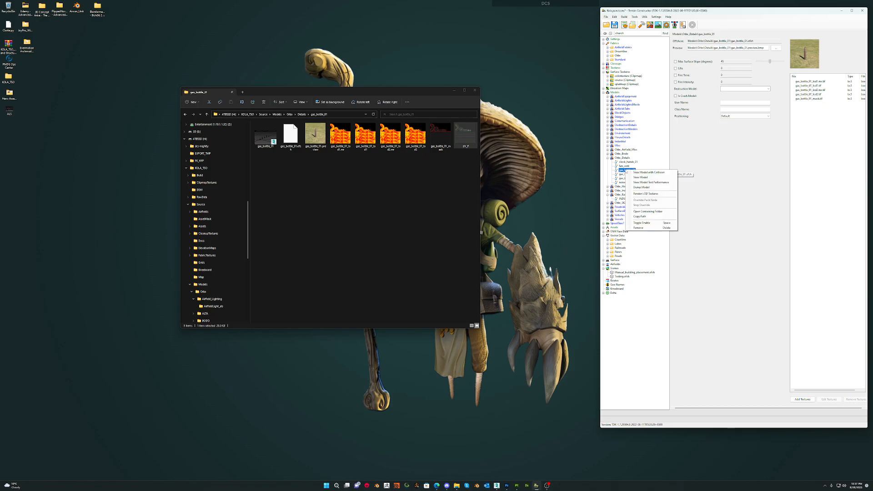
click(644, 194)
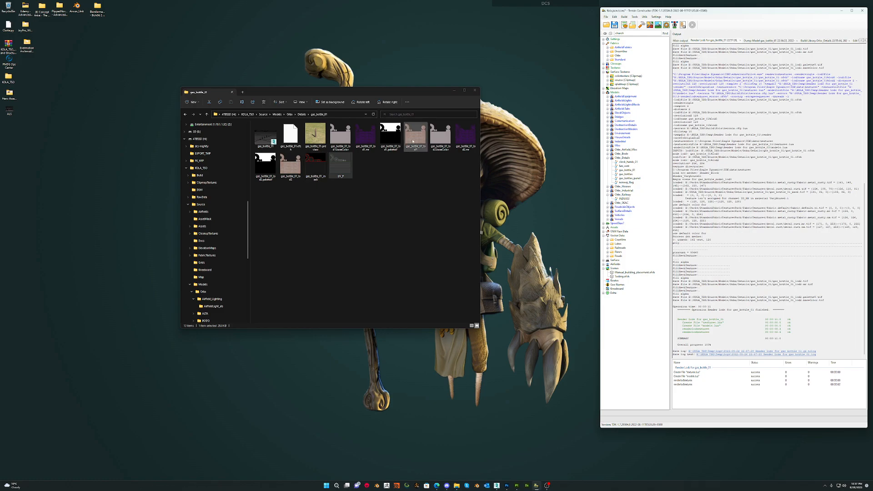
click(418, 169)
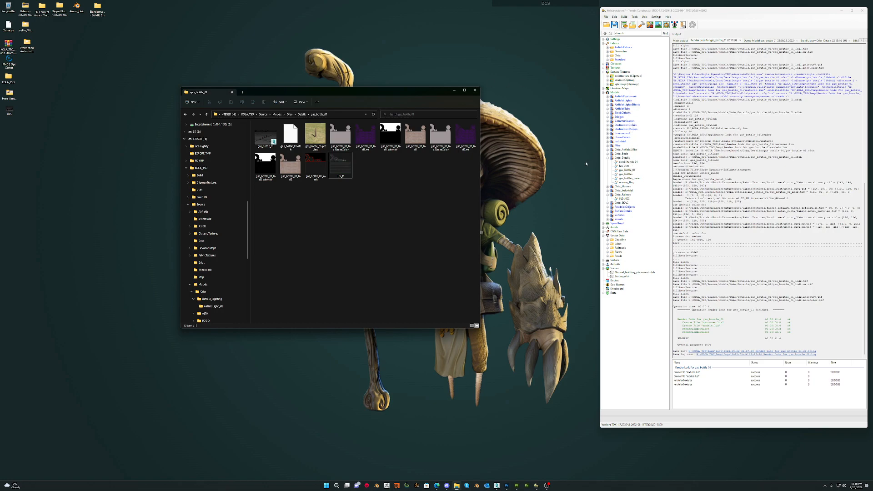
right_click(623, 158)
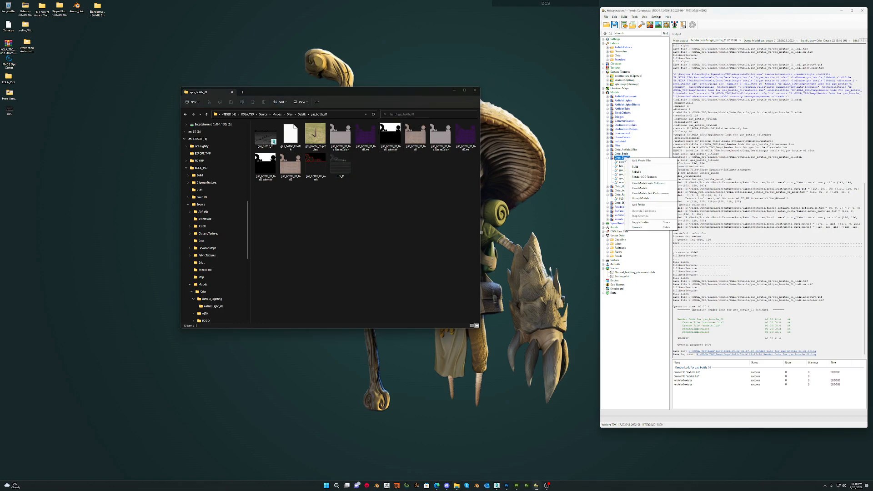
click(642, 167)
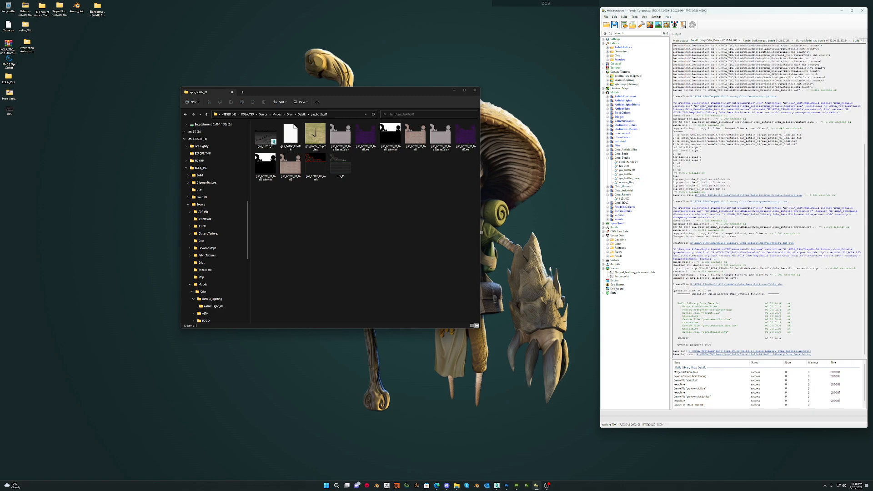
Open the Testing scene in the scene editor.
click(622, 276)
right_click(624, 277)
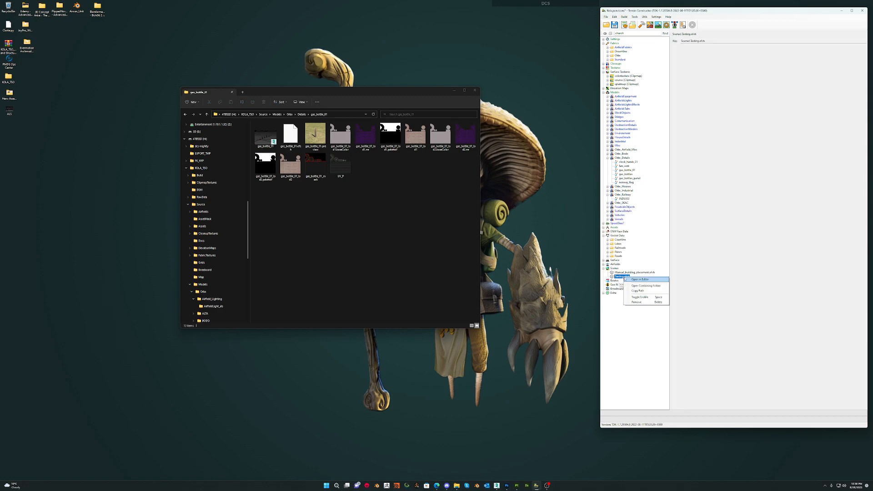
click(643, 279)
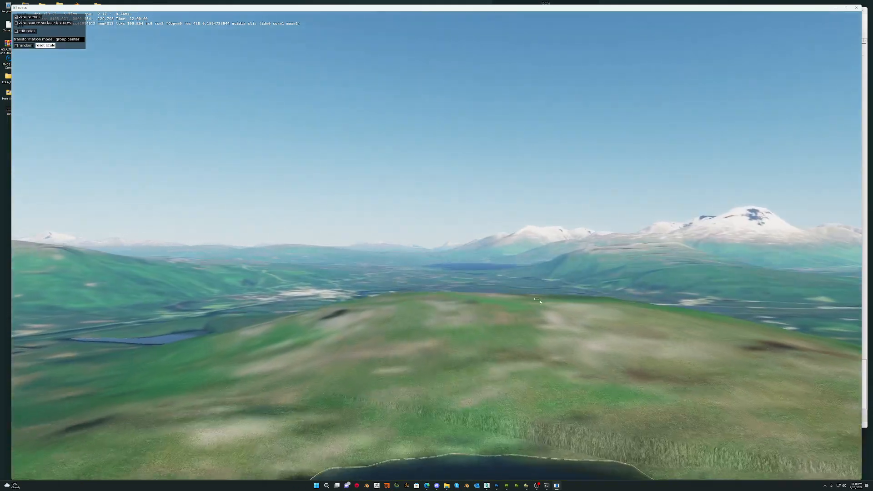
Place the gas_bottle_01 model from the Orbx_Details library in the grass field.
drag(535, 299, 556, 308)
right_drag(556, 308, 442, 266)
click(443, 267)
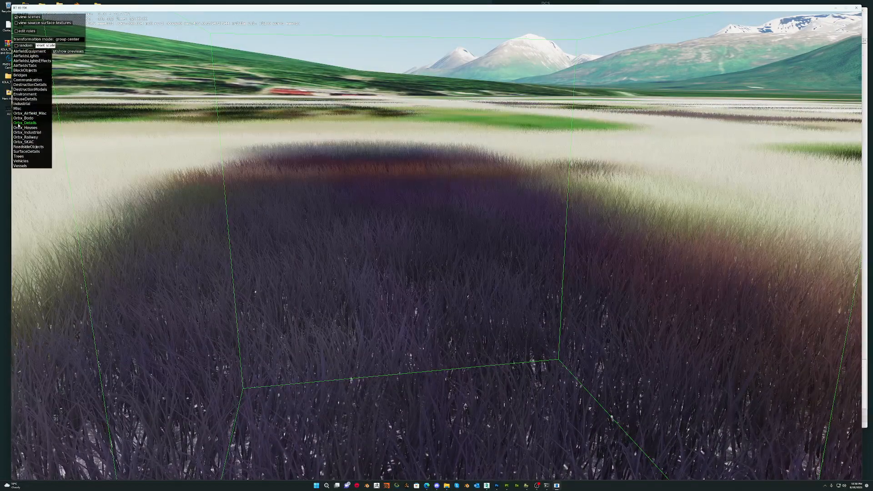
click(23, 124)
click(112, 74)
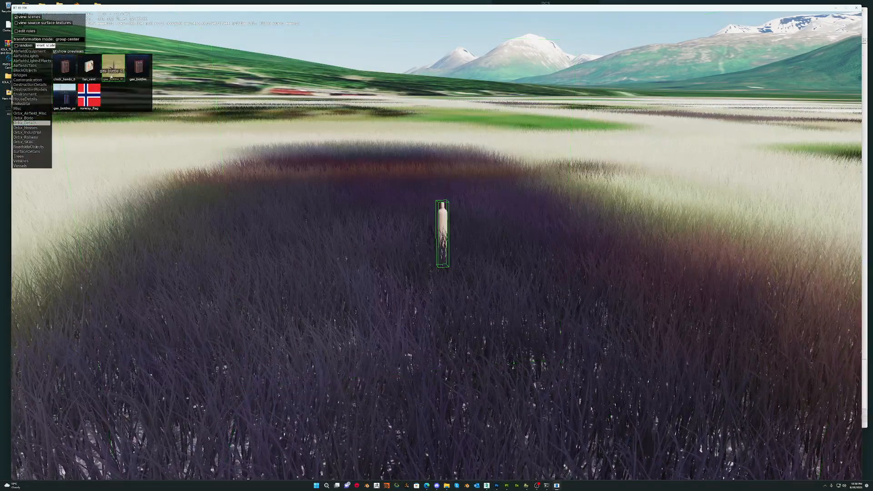
Examine the placed gas bottle in the terrain up close and from farther away, checking its texture and LOD transitions.
key(w)
mouse_move(428, 283)
right_down()
mouse_move(441, 280)
mouse_move(434, 281)
right_up()
key(s)
key(w)
key(a)
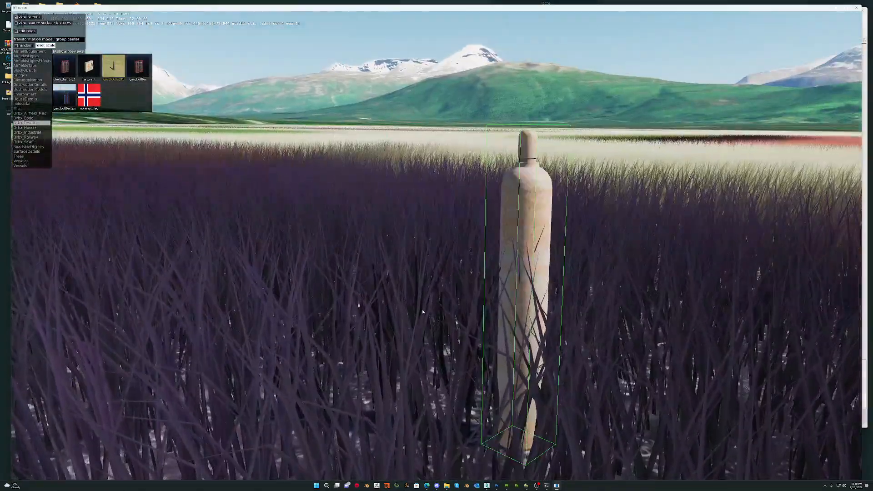
key(s)
right_drag(522, 295, 513, 297)
key(d)
key(w)
key(s)
key(d)
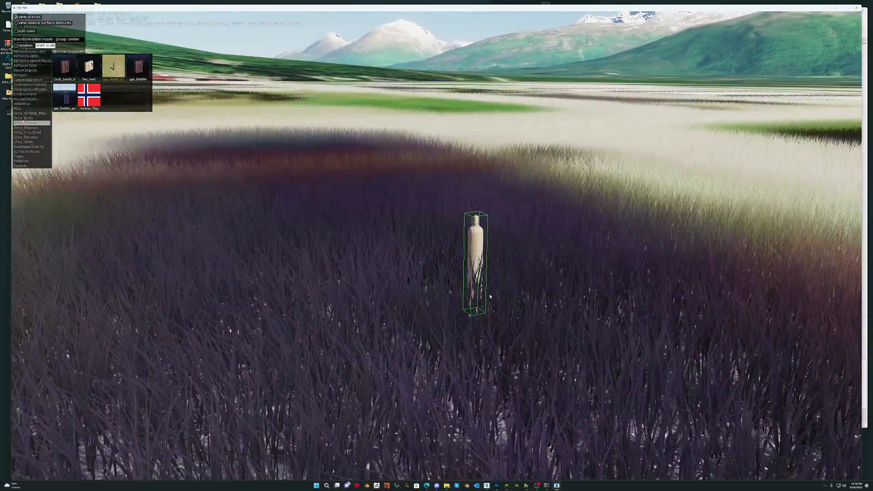
key(w)
key(s)
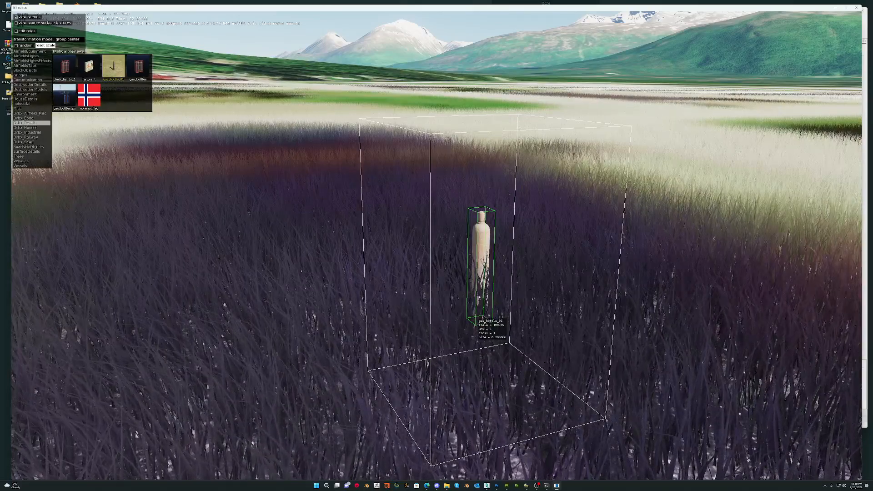
Shift the gas bottle across the dark grass patch and place seven more gas_bottle_01 copies beside it in a loose row.
drag(482, 297, 365, 286)
click(444, 282)
click(493, 278)
click(581, 290)
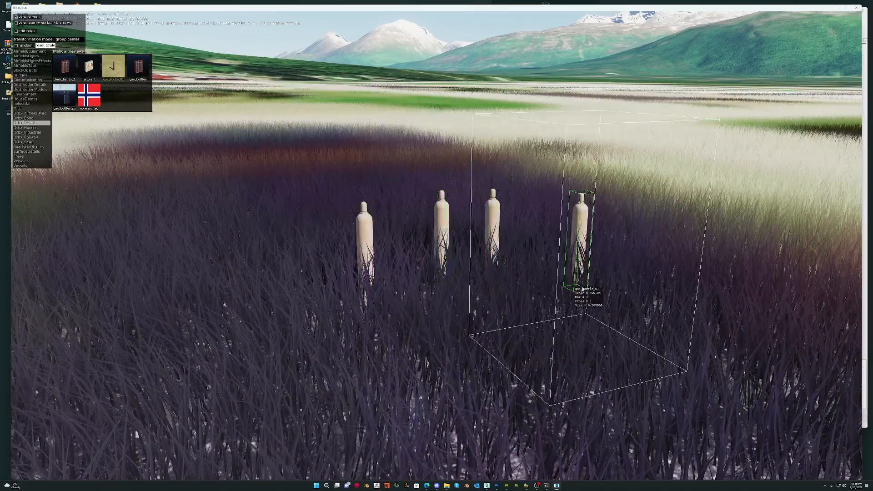
click(623, 296)
click(705, 313)
click(792, 336)
click(822, 345)
key(s)
right_drag(822, 345, 643, 353)
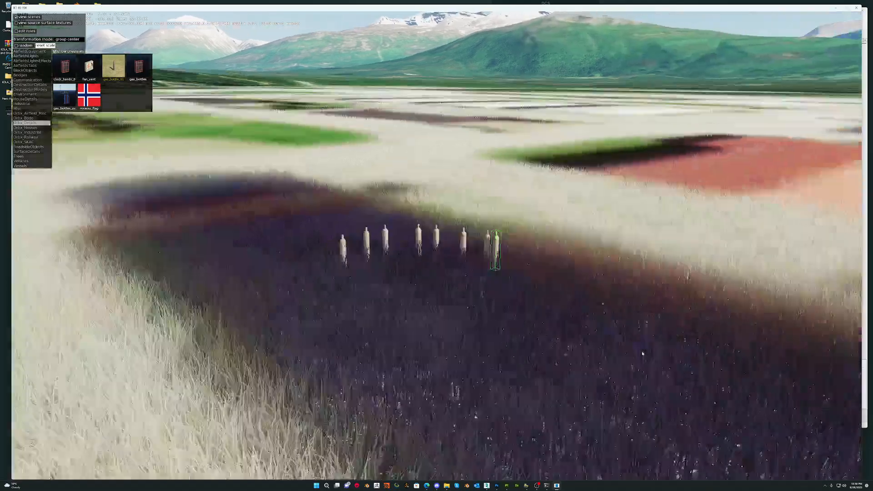
scroll(642, 353, down, 3)
scroll(589, 345, up, 5)
scroll(554, 334, down, 3)
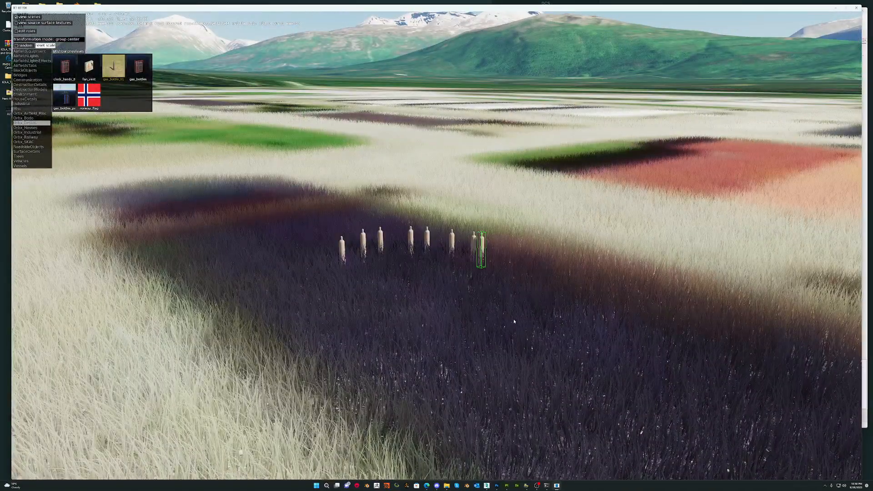
Delete all the placed gas bottles from the field and exit the scene editor without saving the changes to the Testing scene.
drag(523, 207, 255, 344)
key(Delete)
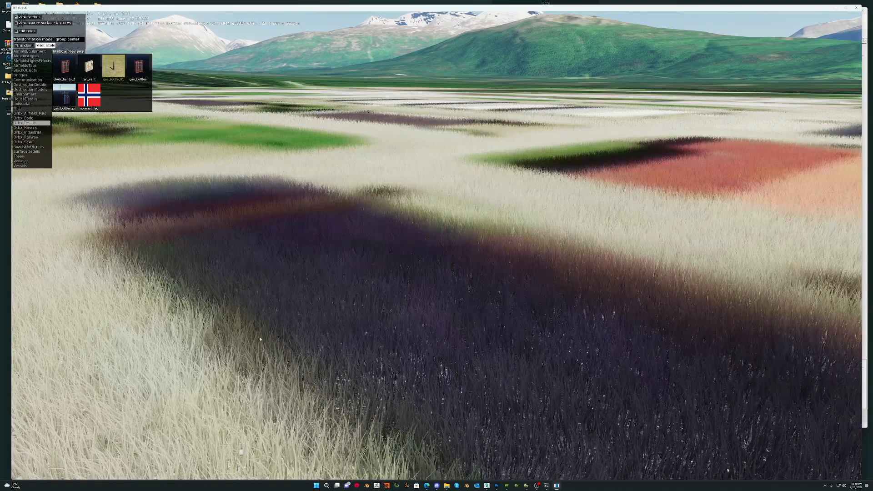
click(857, 8)
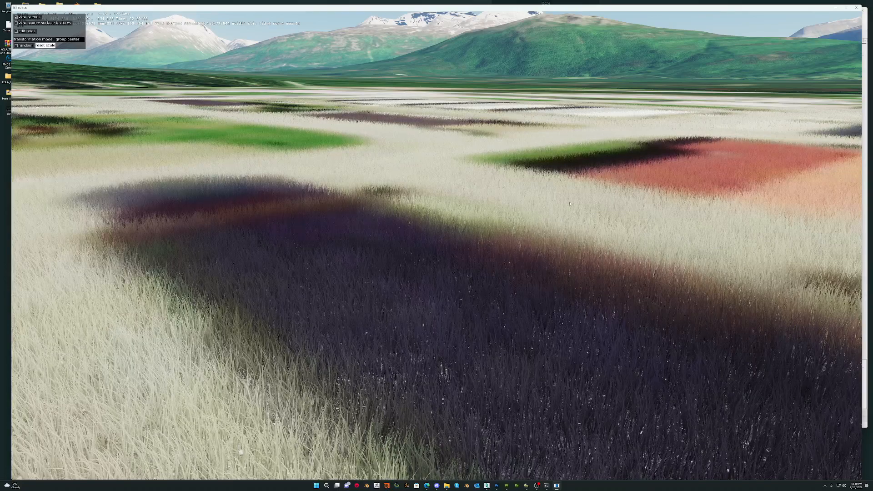
click(856, 8)
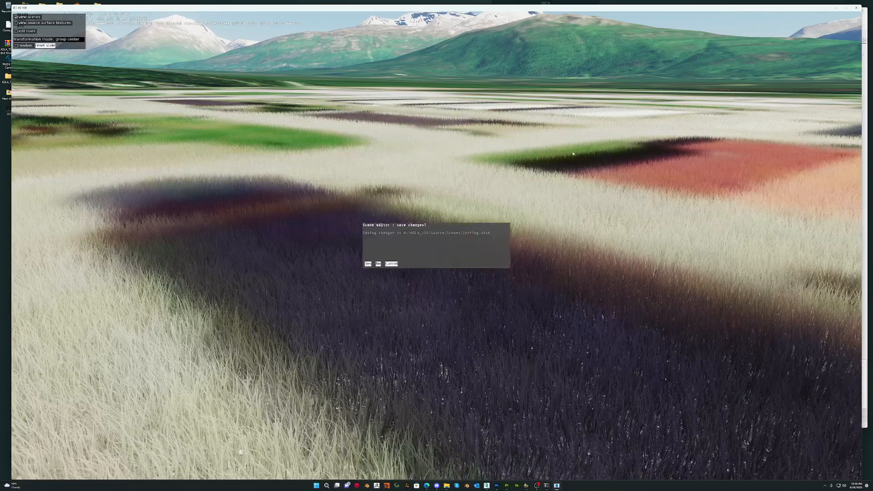
click(379, 264)
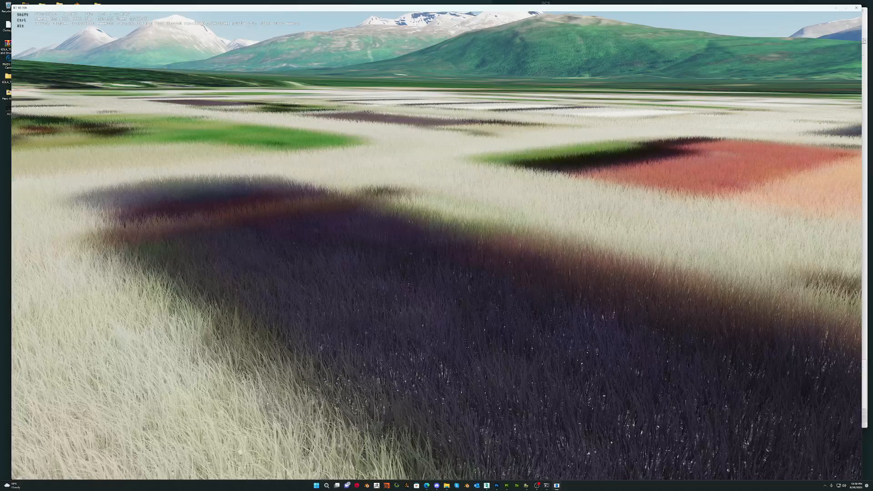